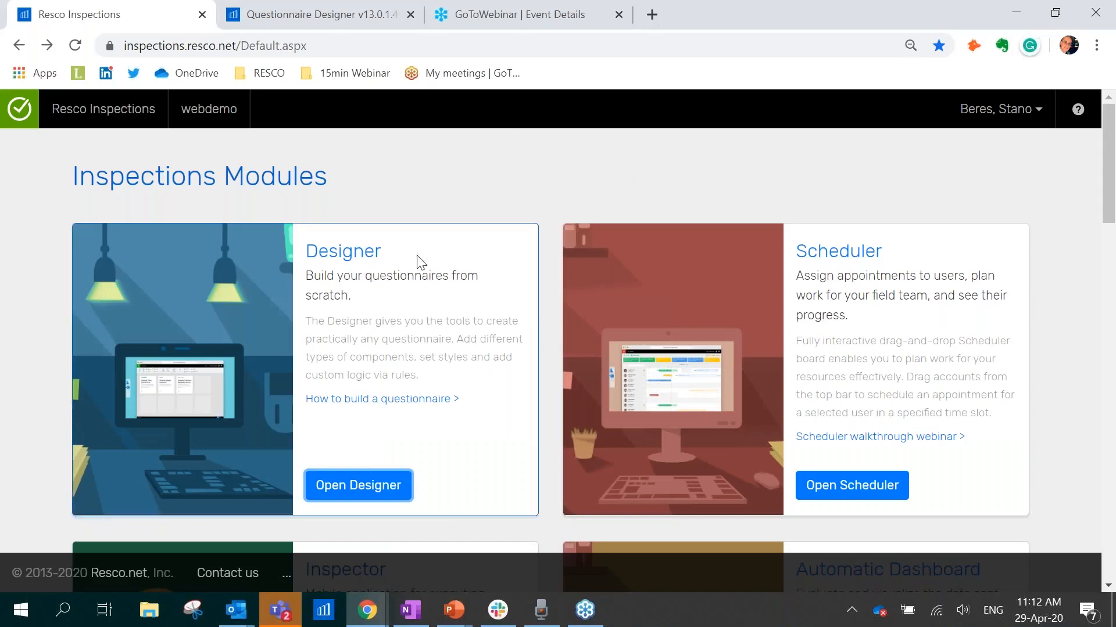
Look over the available Inspections modules and the Customization and Setup section on the overview page
{"action": "scroll", "coordinate": [530, 252], "scroll_direction": "down", "scroll_amount": 3}
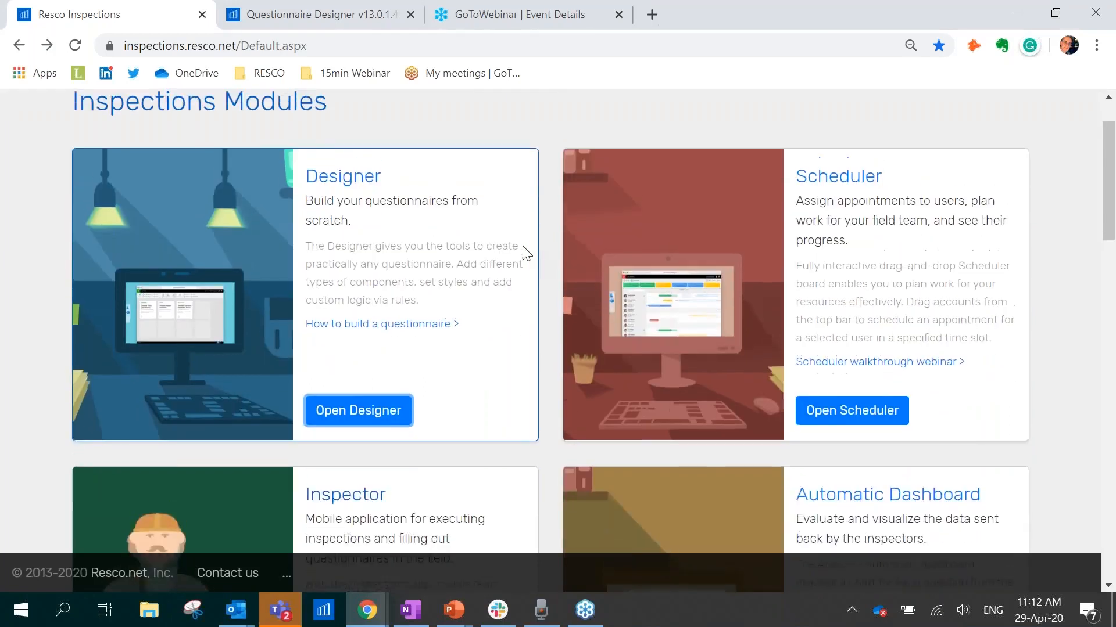
{"action": "scroll", "coordinate": [522, 251], "scroll_direction": "up", "scroll_amount": 3}
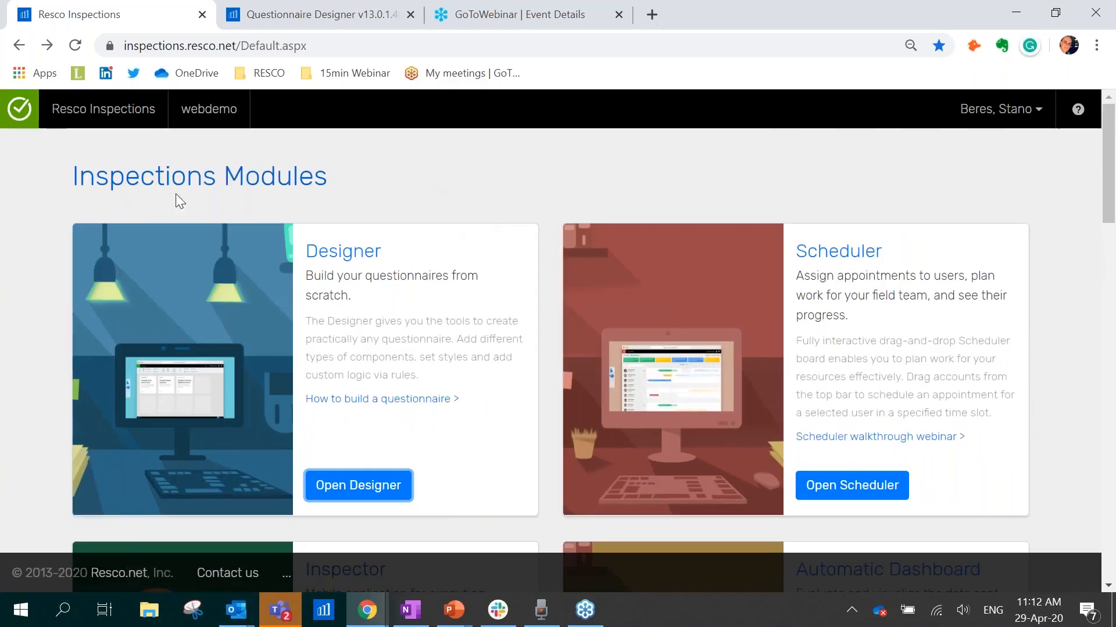
{"action": "scroll", "coordinate": [341, 204], "scroll_direction": "down", "scroll_amount": 3}
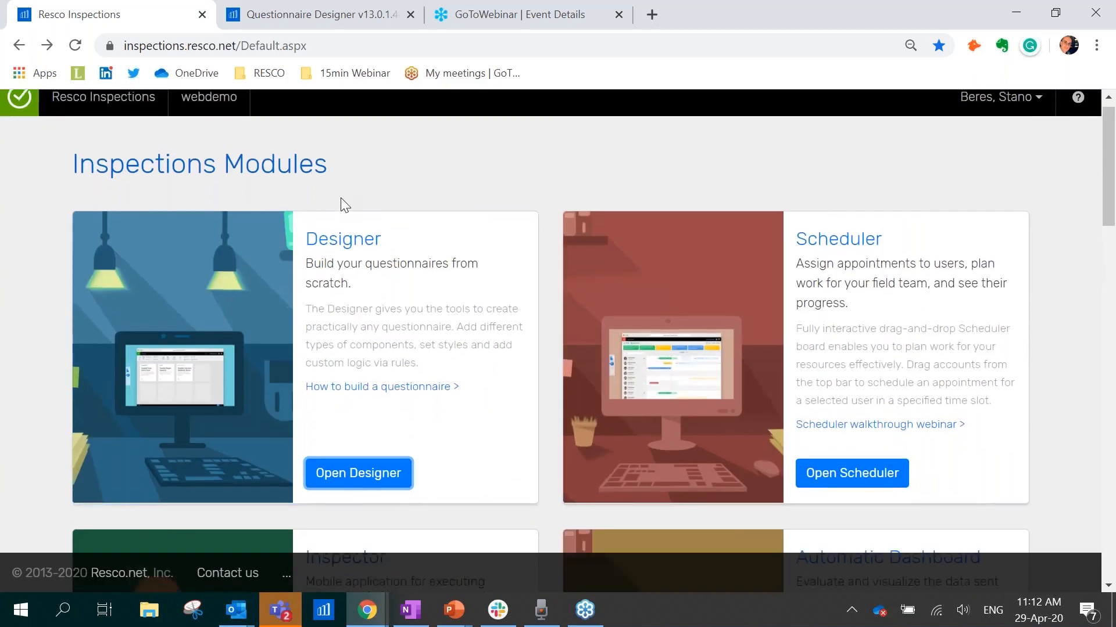
{"action": "scroll", "coordinate": [241, 206], "scroll_direction": "down", "scroll_amount": 3}
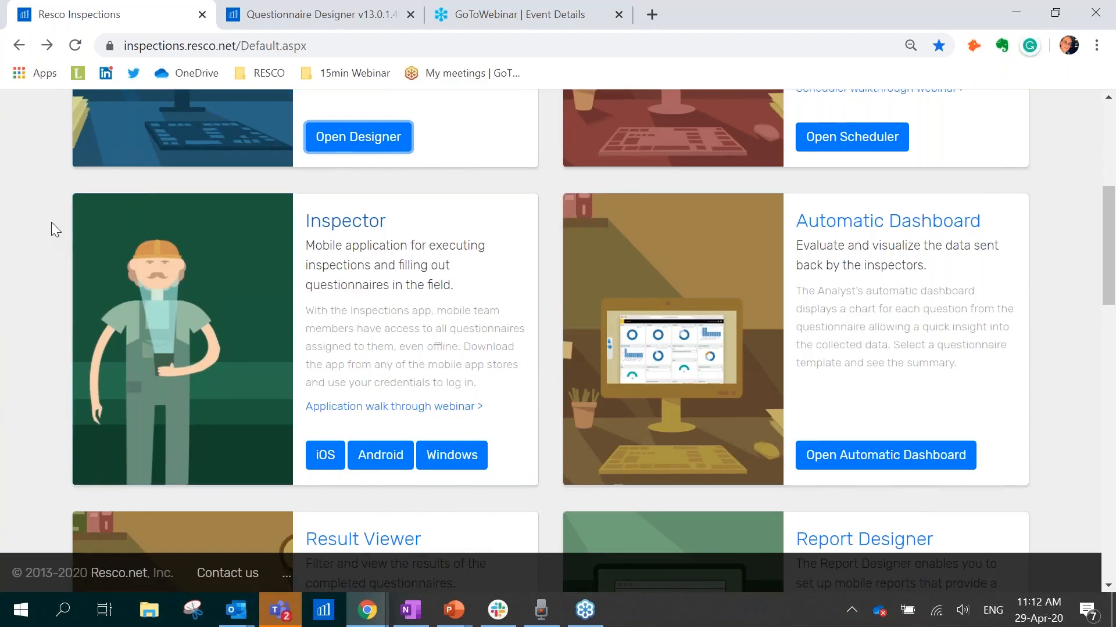
{"action": "scroll", "coordinate": [51, 222], "scroll_direction": "down", "scroll_amount": 5}
{"action": "scroll", "coordinate": [52, 222], "scroll_direction": "down", "scroll_amount": 3}
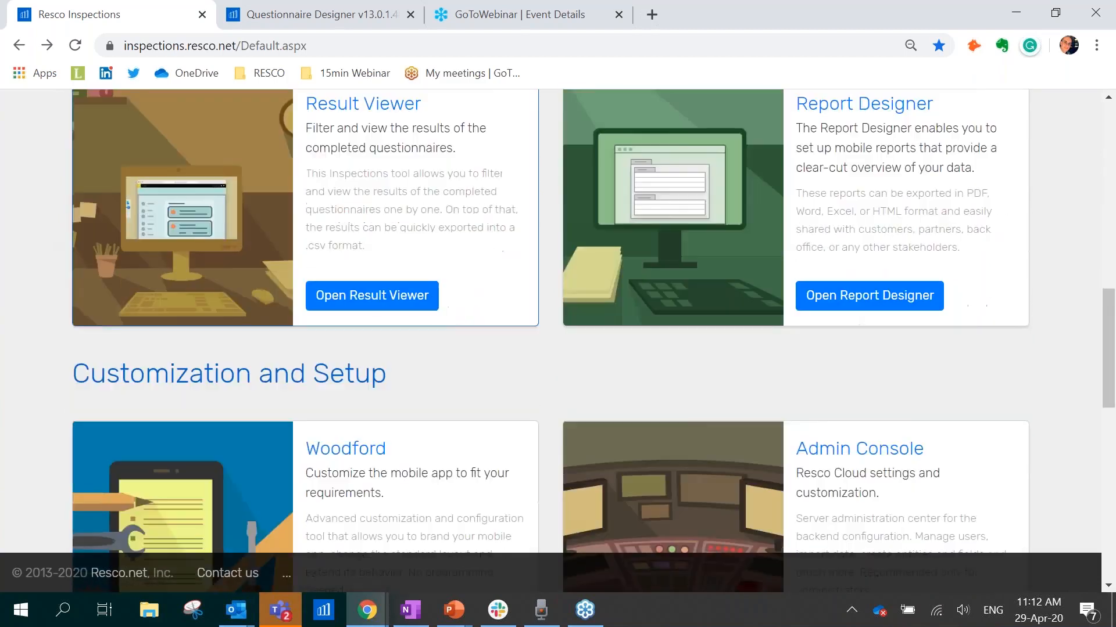
{"action": "scroll", "coordinate": [363, 186], "scroll_direction": "down", "scroll_amount": 3}
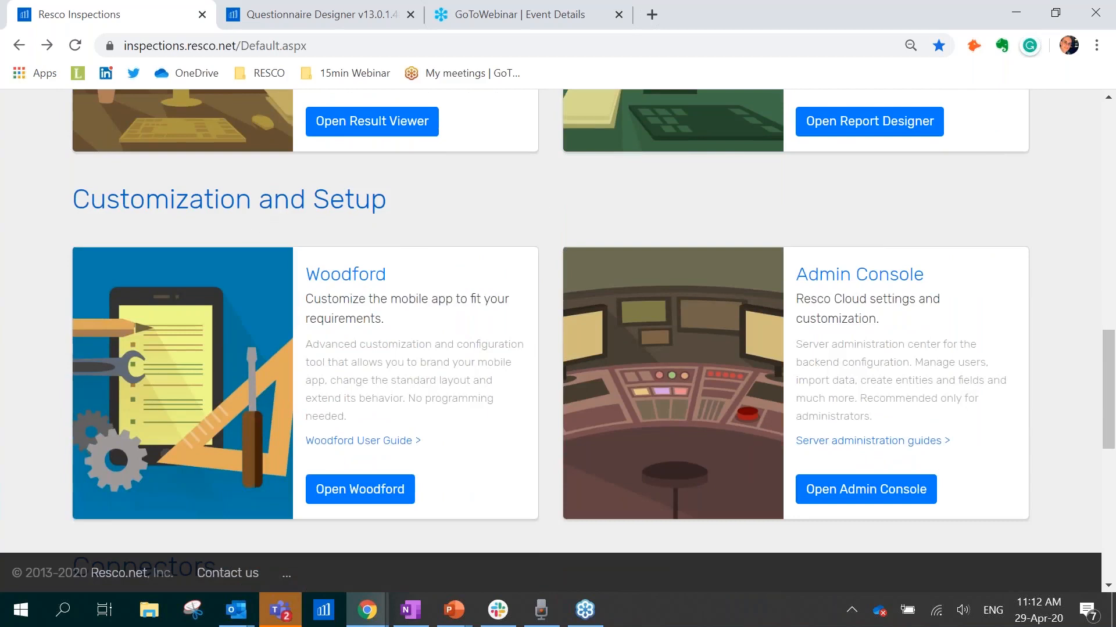
{"action": "scroll", "coordinate": [110, 204], "scroll_direction": "up", "scroll_amount": 1}
{"action": "scroll", "coordinate": [178, 223], "scroll_direction": "up", "scroll_amount": 11}
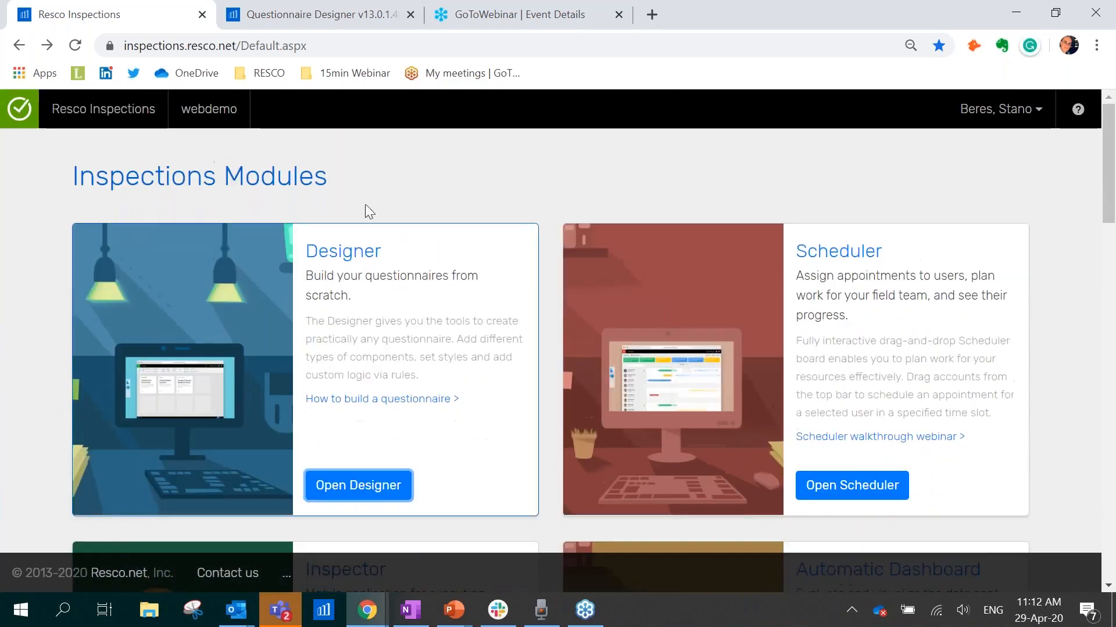
Open the Designer module and examine the Maintenance Manual questionnaire stored in the Energy folder
{"action": "left_click", "coordinate": [363, 494]}
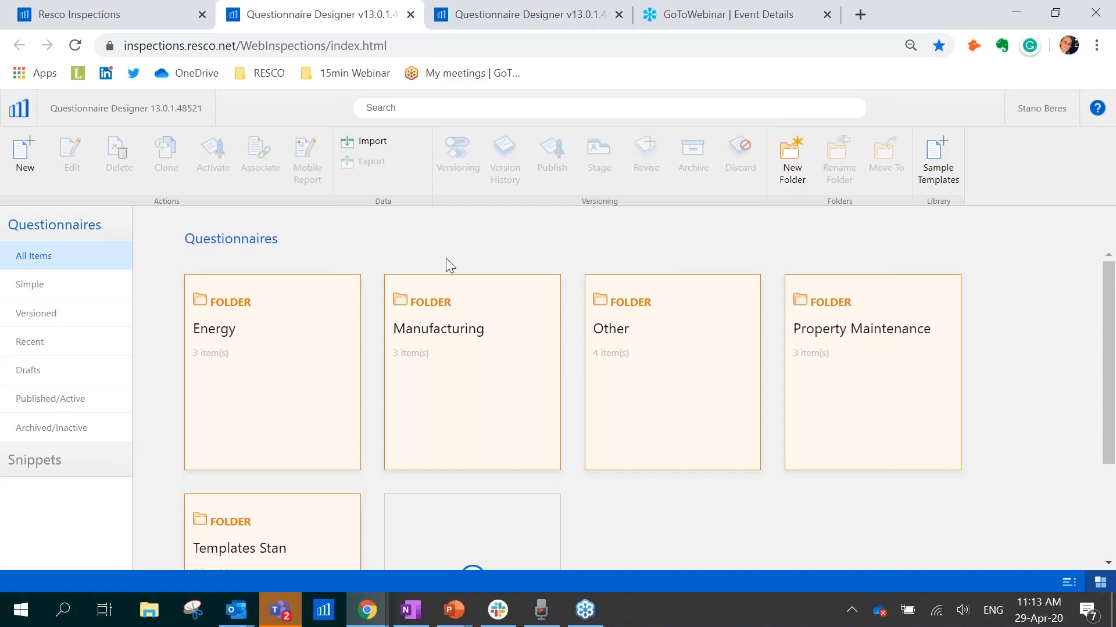
{"action": "left_click", "coordinate": [229, 336]}
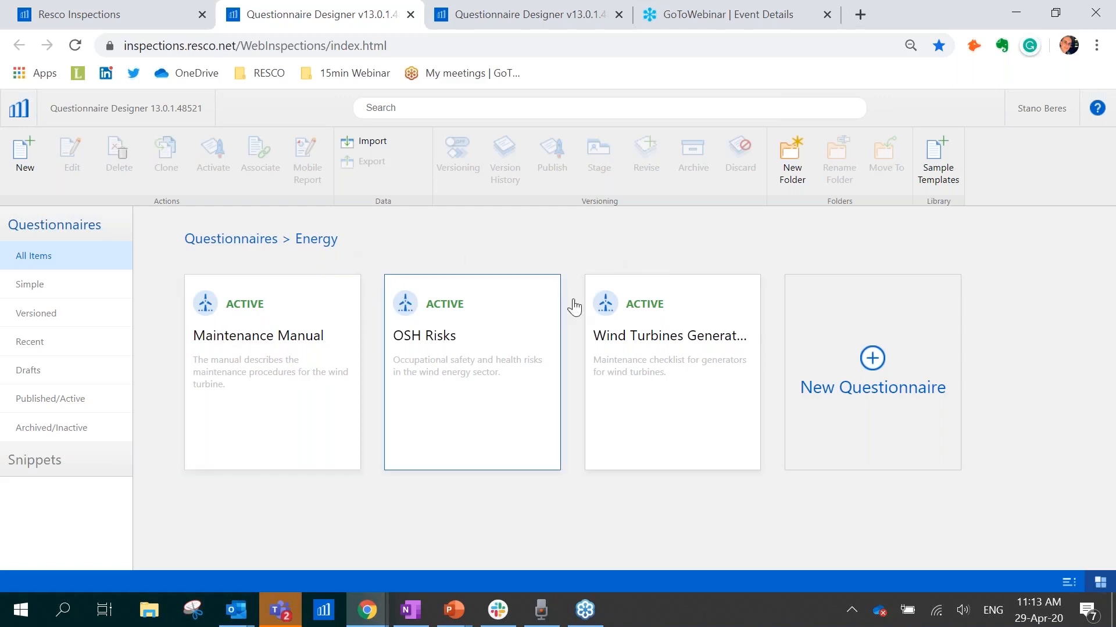
{"action": "left_click", "coordinate": [294, 338]}
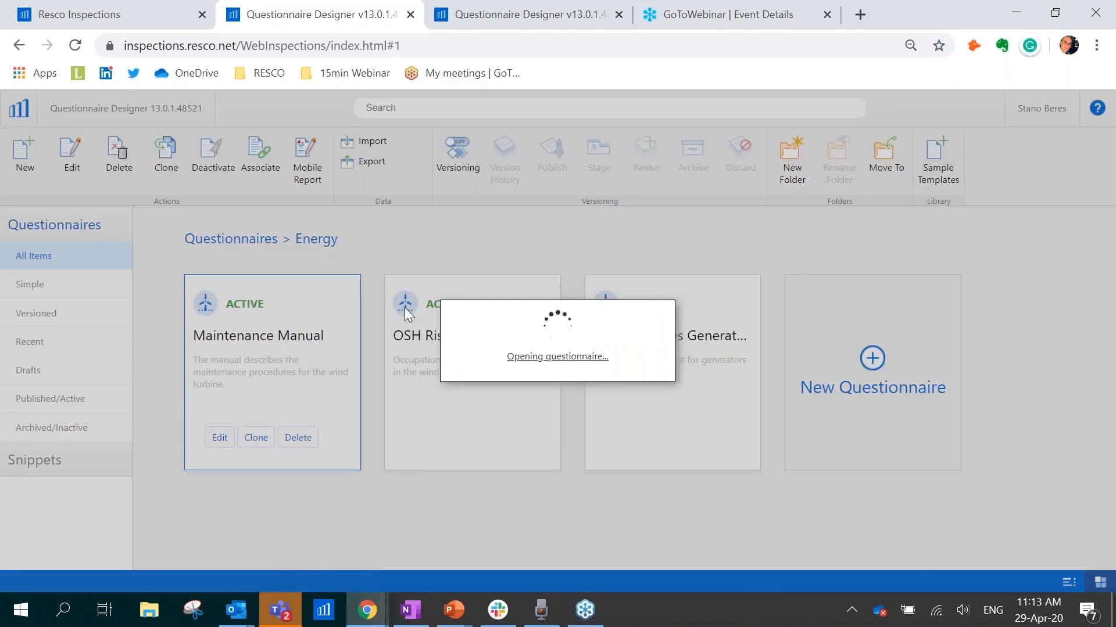
{"action": "scroll", "coordinate": [410, 314], "scroll_direction": "down", "scroll_amount": 20}
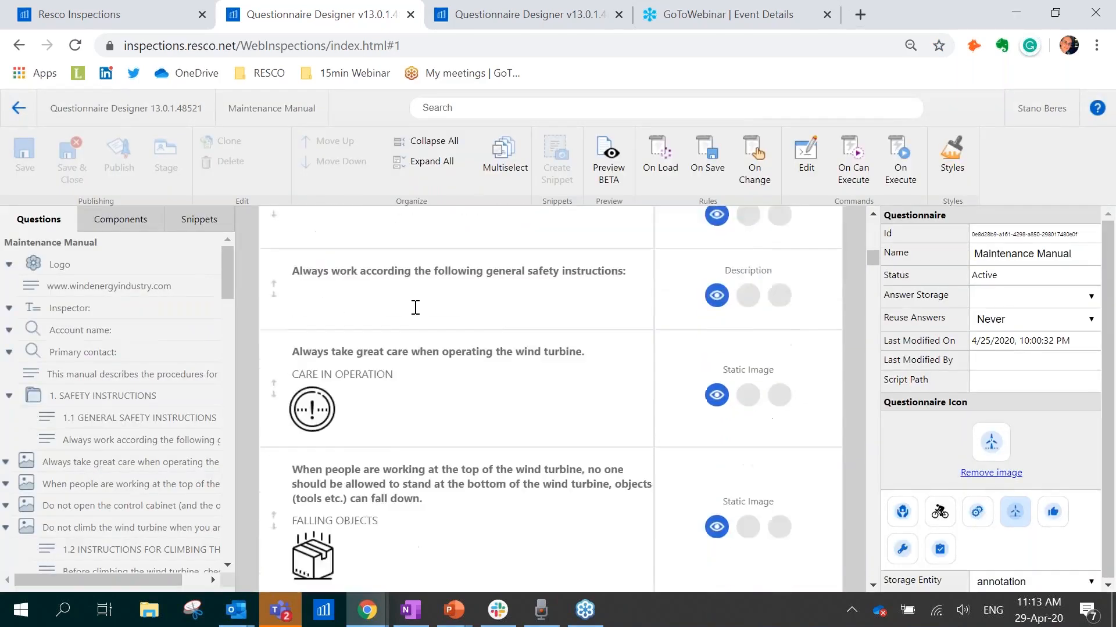
{"action": "scroll", "coordinate": [423, 306], "scroll_direction": "down", "scroll_amount": 8}
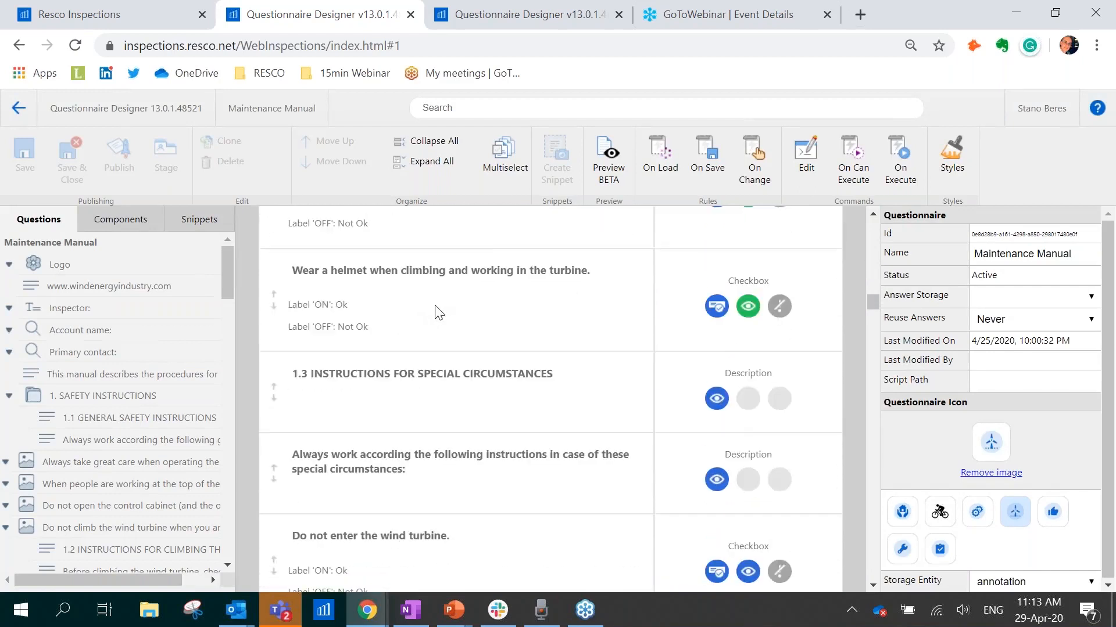
{"action": "scroll", "coordinate": [436, 311], "scroll_direction": "up", "scroll_amount": 20}
{"action": "scroll", "coordinate": [440, 312], "scroll_direction": "up", "scroll_amount": 5}
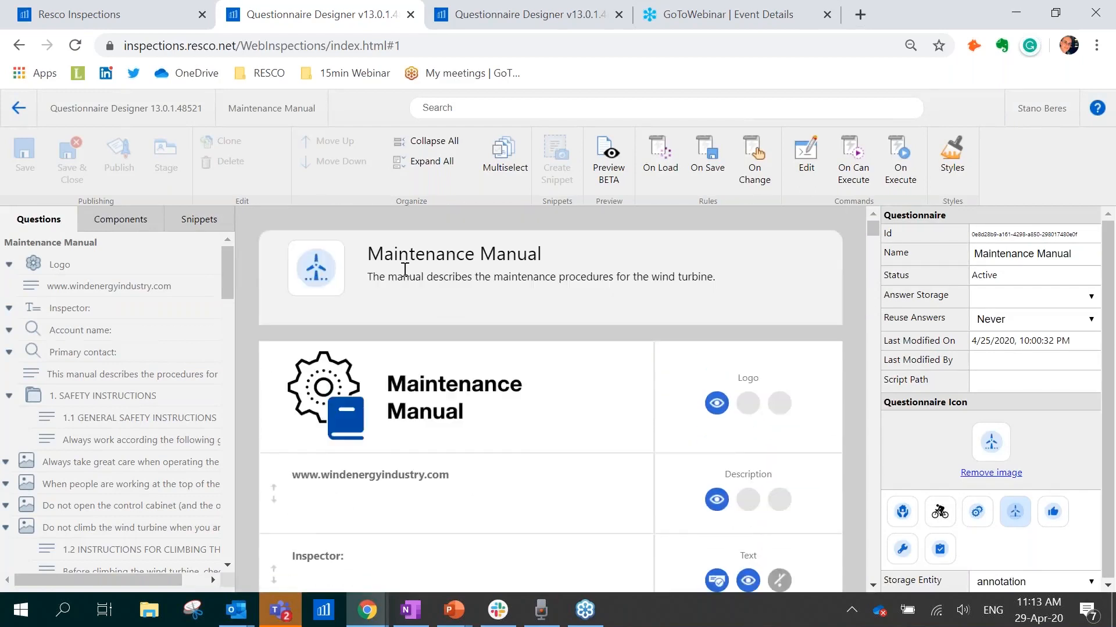
Leave the open questionnaire, return to the top-level questionnaire list and create a new questionnaire there
{"action": "left_click", "coordinate": [19, 108]}
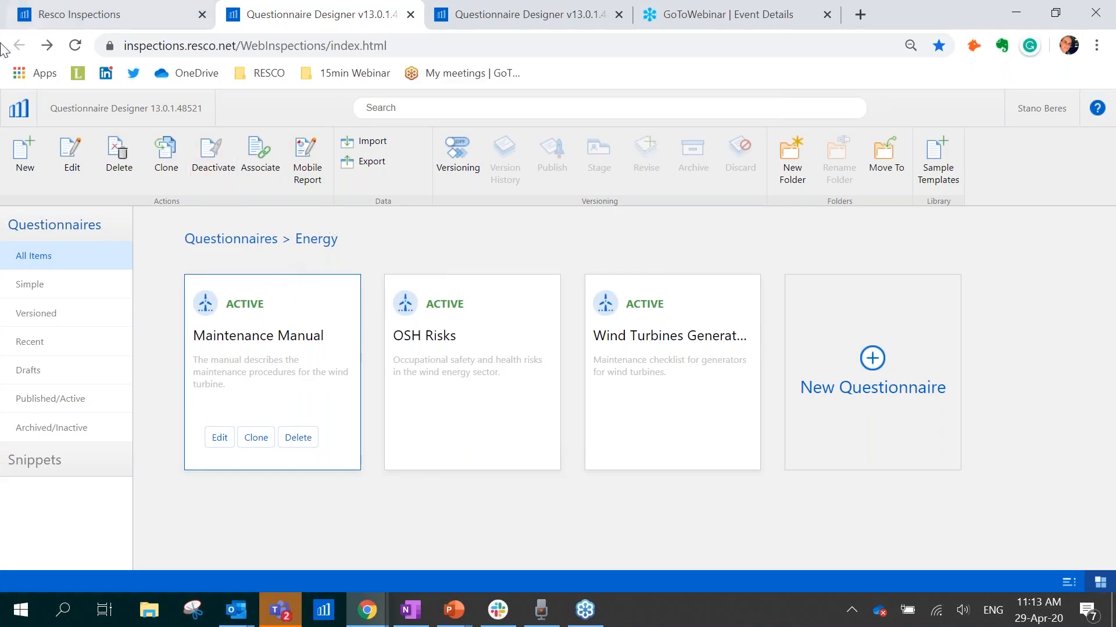
{"action": "left_click", "coordinate": [226, 243]}
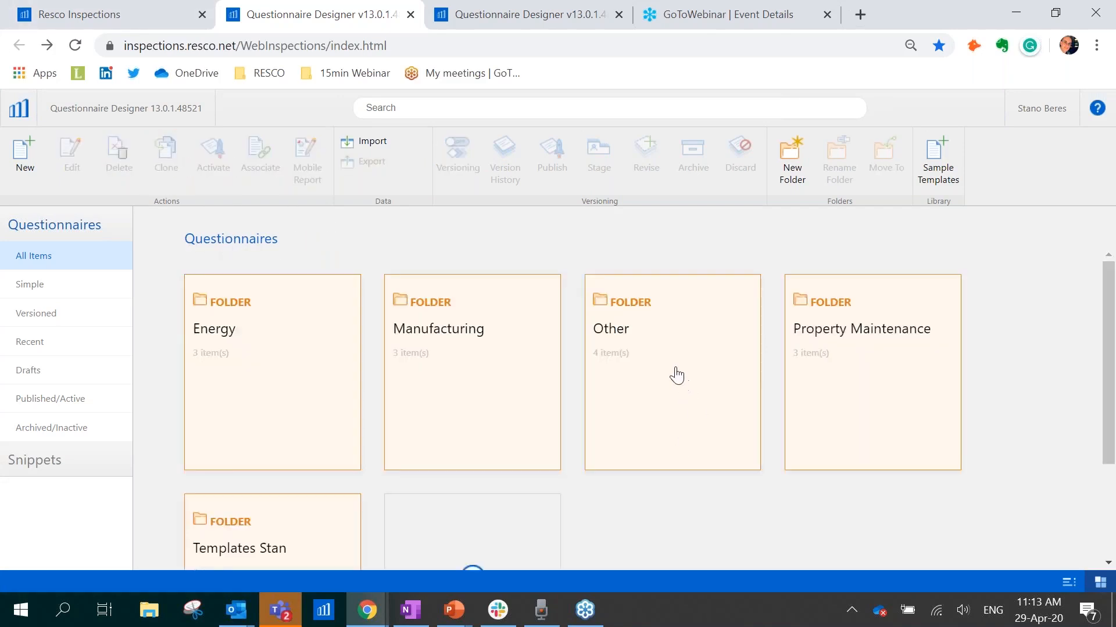
{"action": "scroll", "coordinate": [678, 381], "scroll_direction": "down", "scroll_amount": 3}
{"action": "scroll", "coordinate": [677, 381], "scroll_direction": "up", "scroll_amount": 1}
{"action": "scroll", "coordinate": [633, 349], "scroll_direction": "down", "scroll_amount": 1}
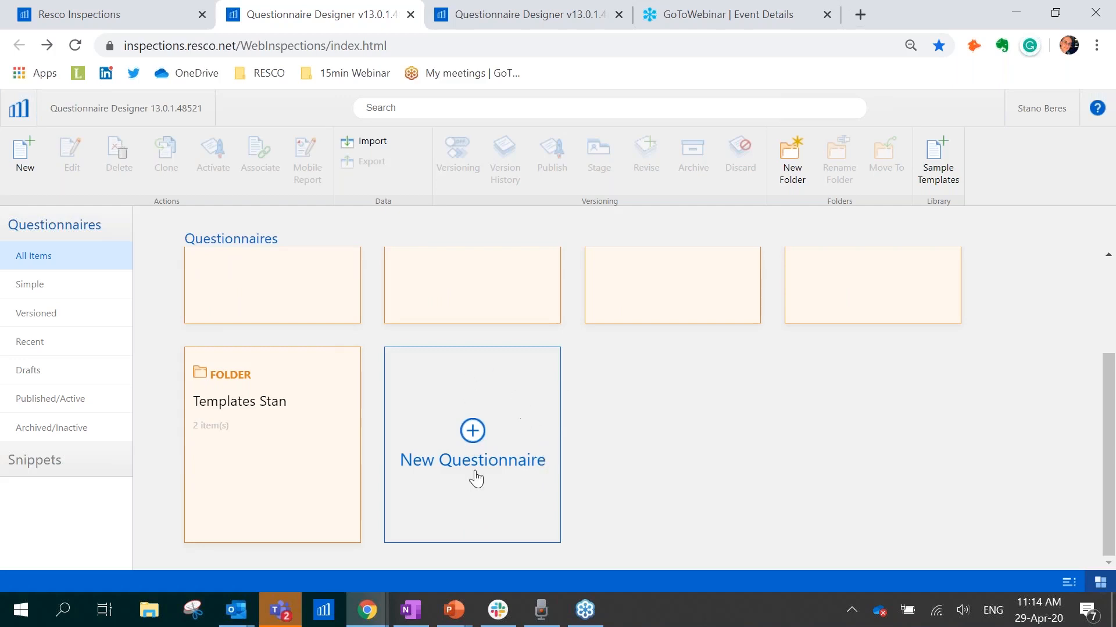
{"action": "left_click", "coordinate": [473, 432]}
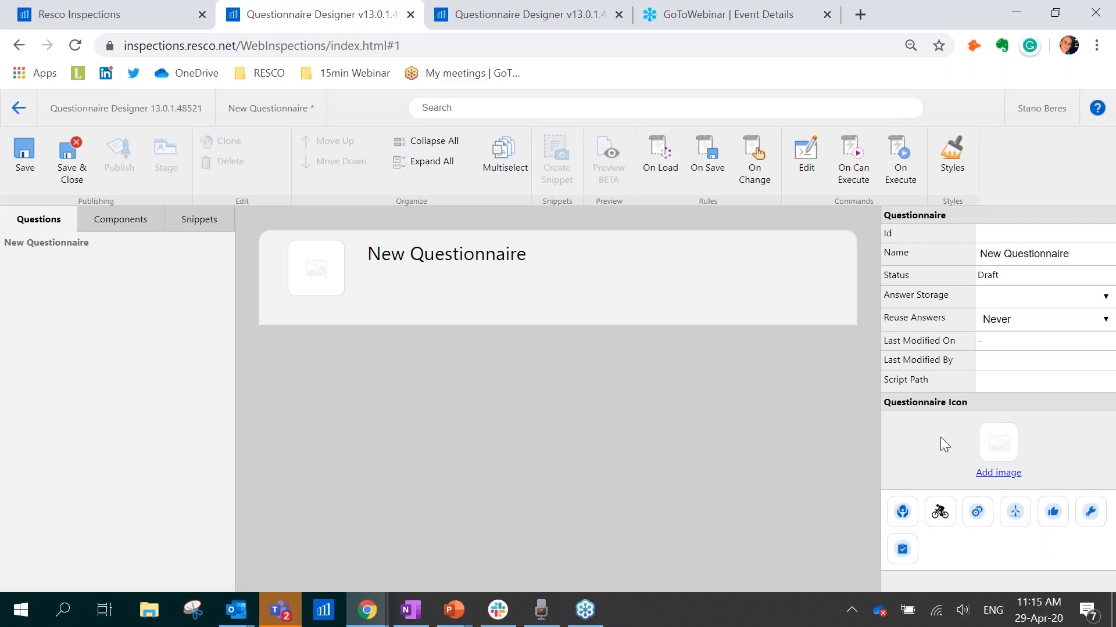
Assign the predefined cyclist icon to the new questionnaire
{"action": "left_click", "coordinate": [345, 266]}
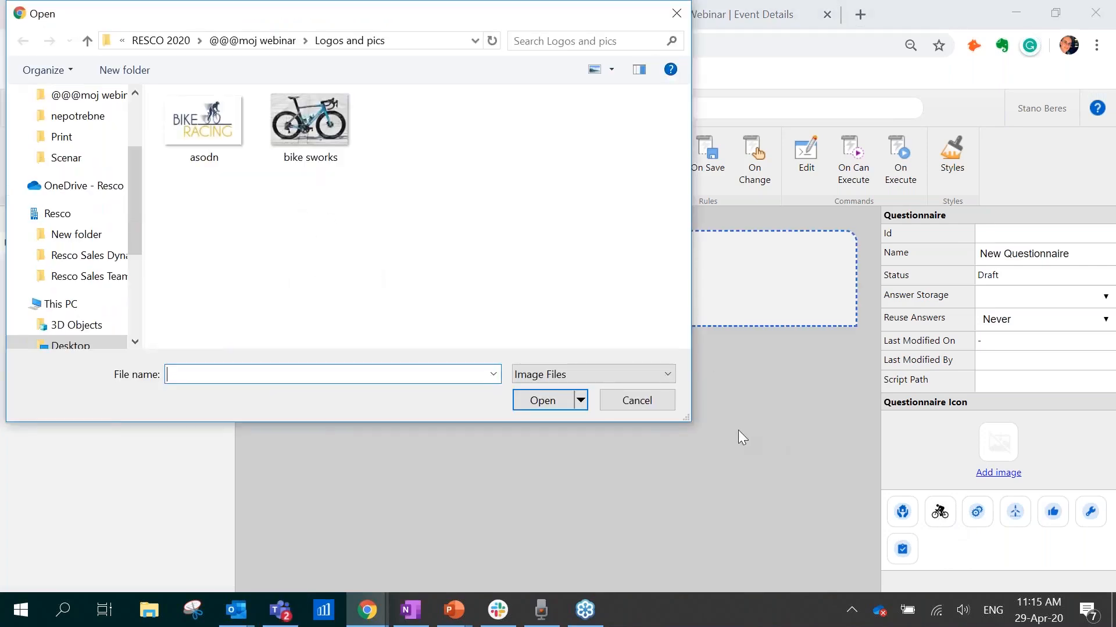
{"action": "left_click", "coordinate": [677, 13]}
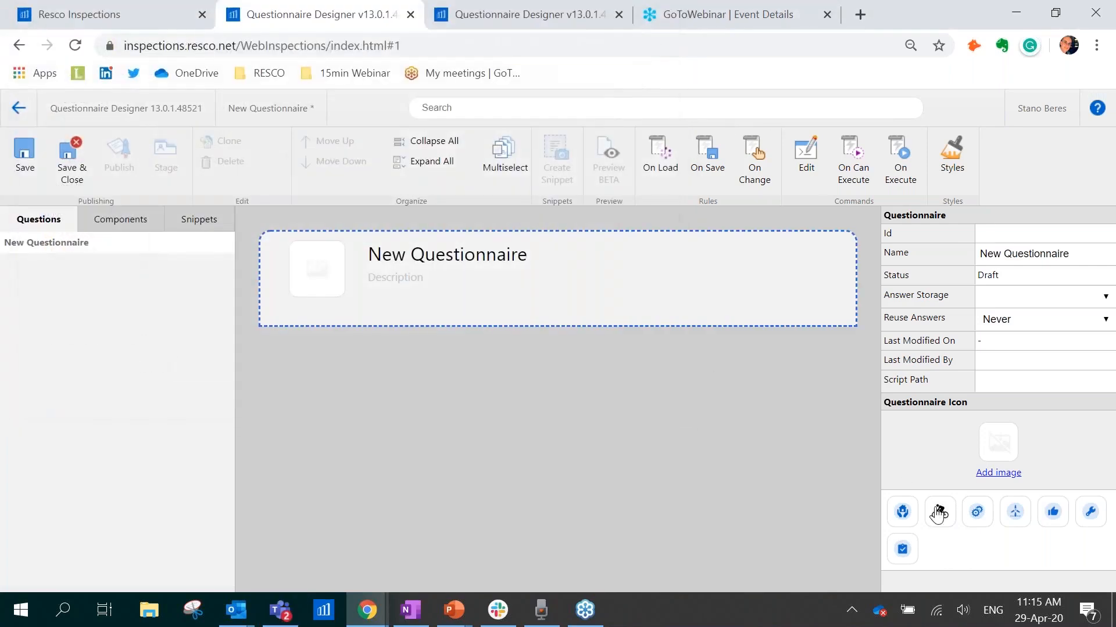
{"action": "left_click", "coordinate": [937, 514]}
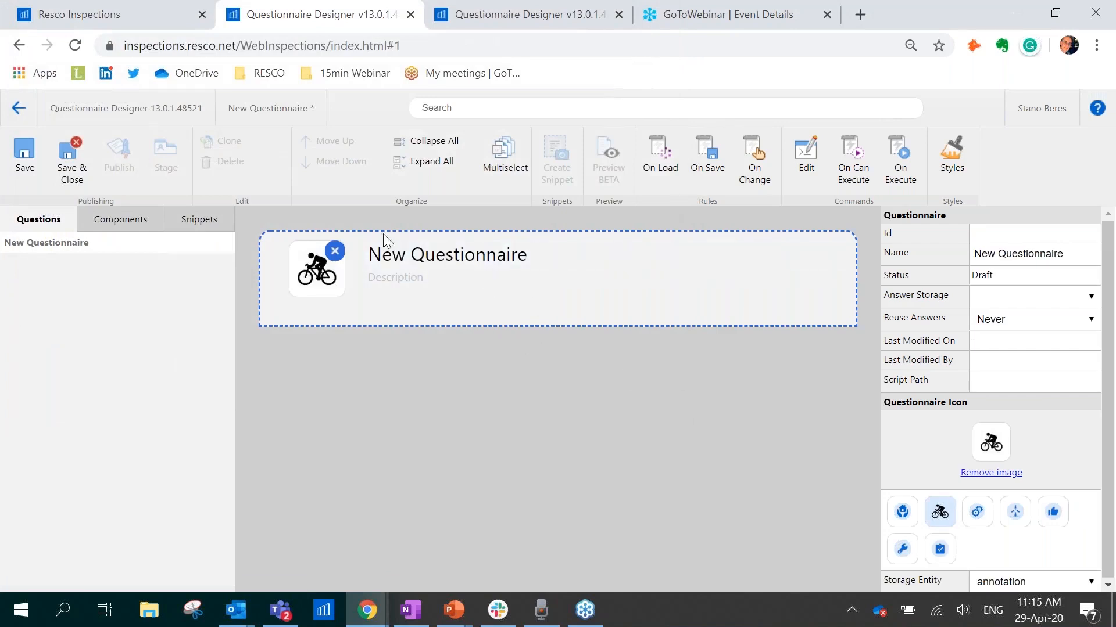
Name the questionnaire BIKE MAINTANANCE and give it the description PROFESSIONAL CYCLING TEAM
{"action": "triple_click", "coordinate": [412, 251]}
{"action": "type", "text": "BI"}
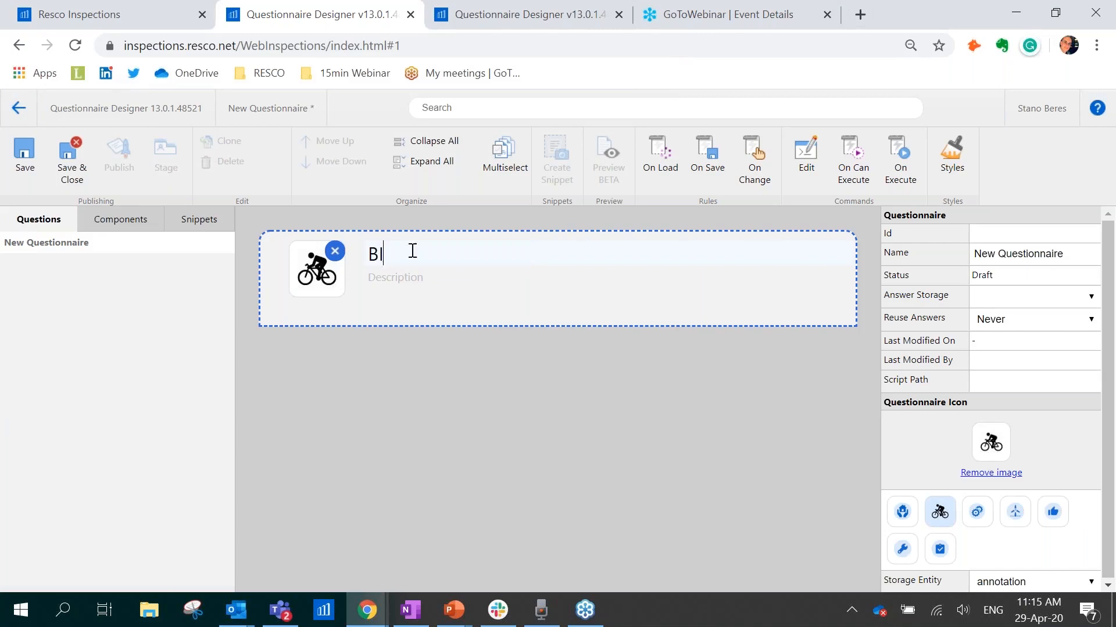
{"action": "type", "text": "KE MAINTANANCE"}
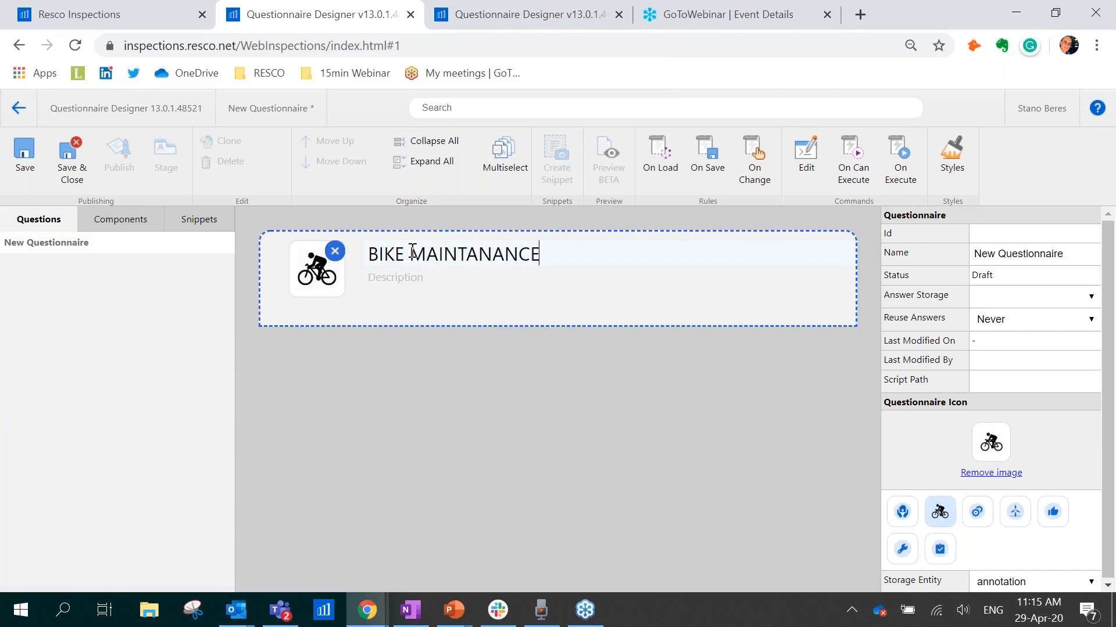
{"action": "left_click", "coordinate": [414, 278]}
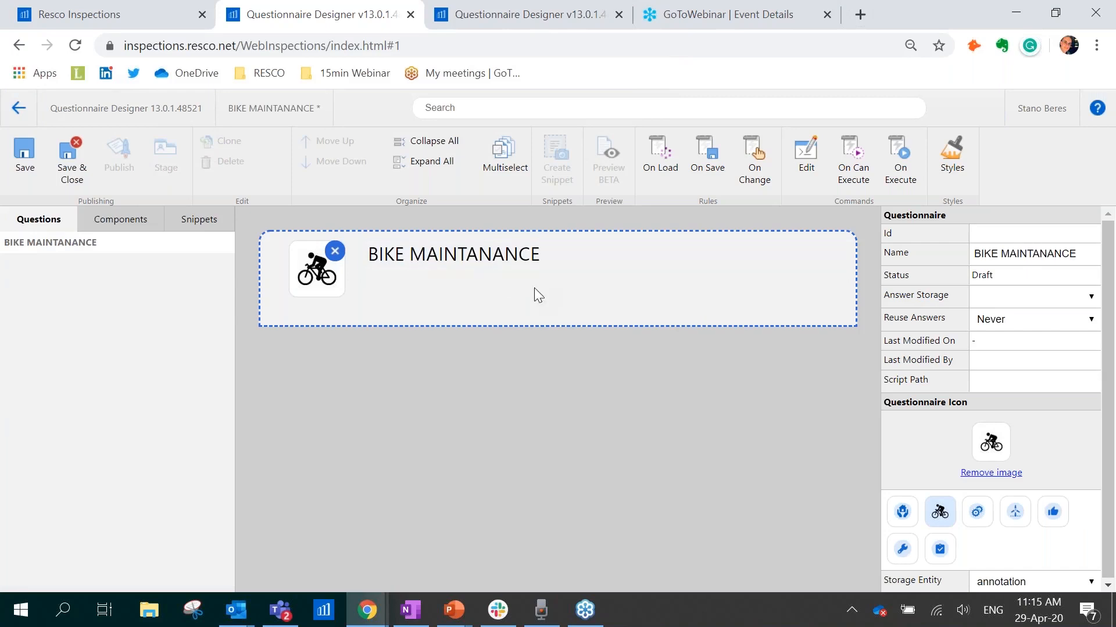
{"action": "type", "text": "PROFESSIONAL CYCLING TEAM"}
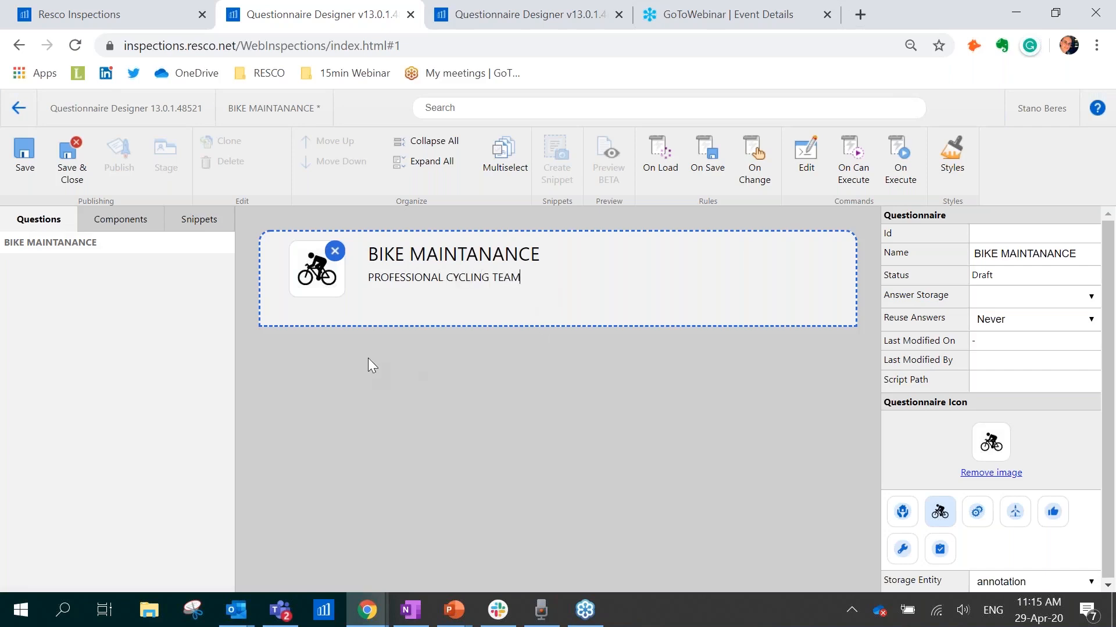
{"action": "left_click", "coordinate": [380, 358]}
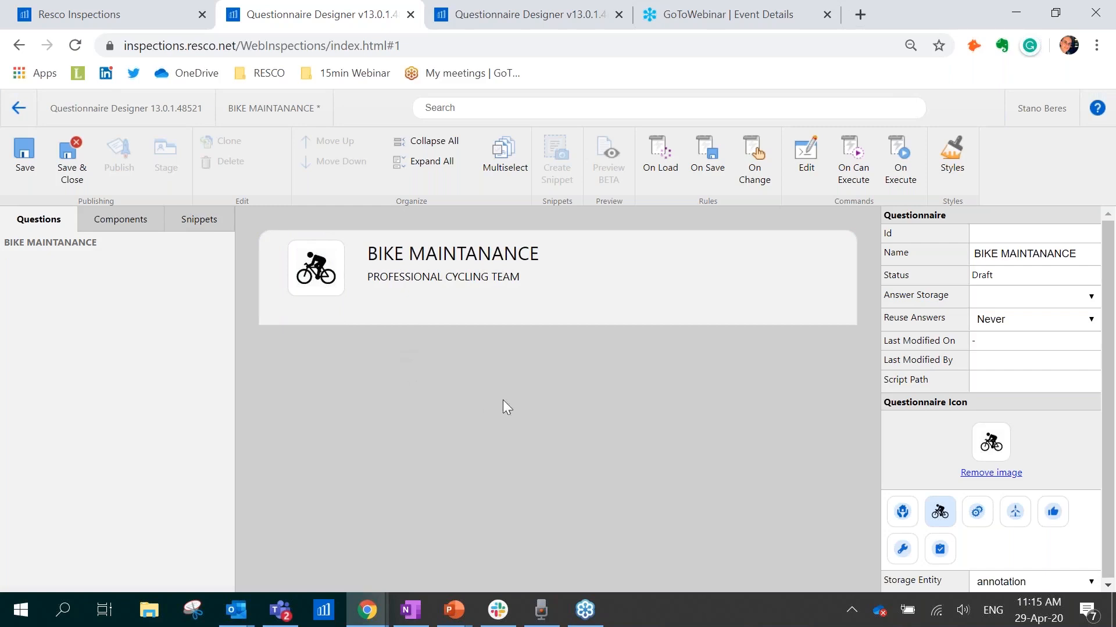
Add a Logo component to the questionnaire and load the Bike Racing image file asodn into it
{"action": "left_click", "coordinate": [125, 227]}
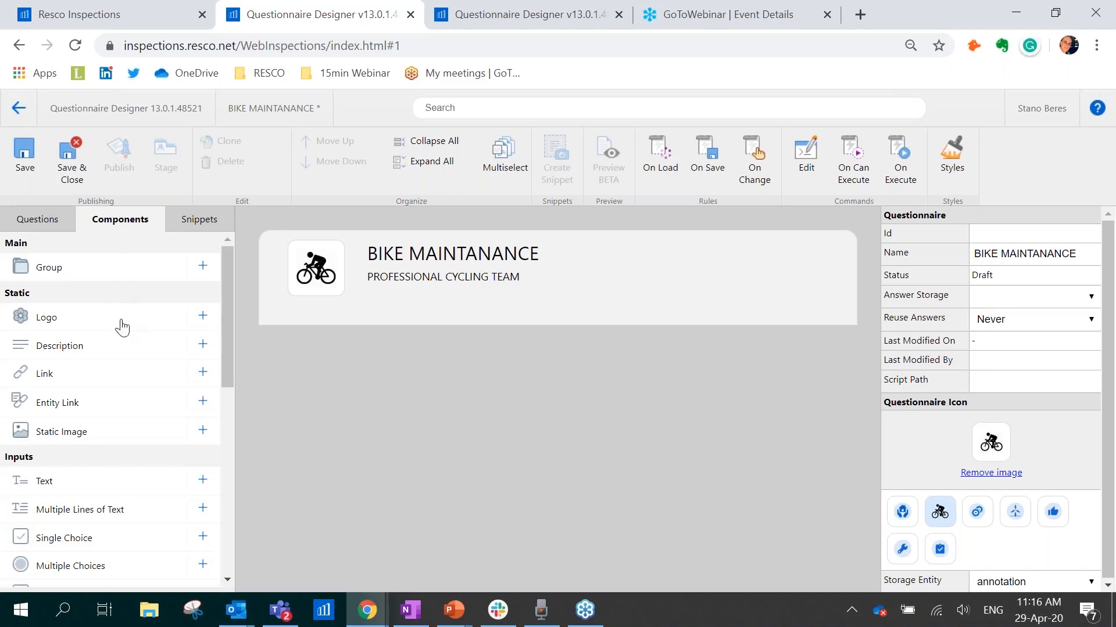
{"action": "scroll", "coordinate": [122, 331], "scroll_direction": "down", "scroll_amount": 8}
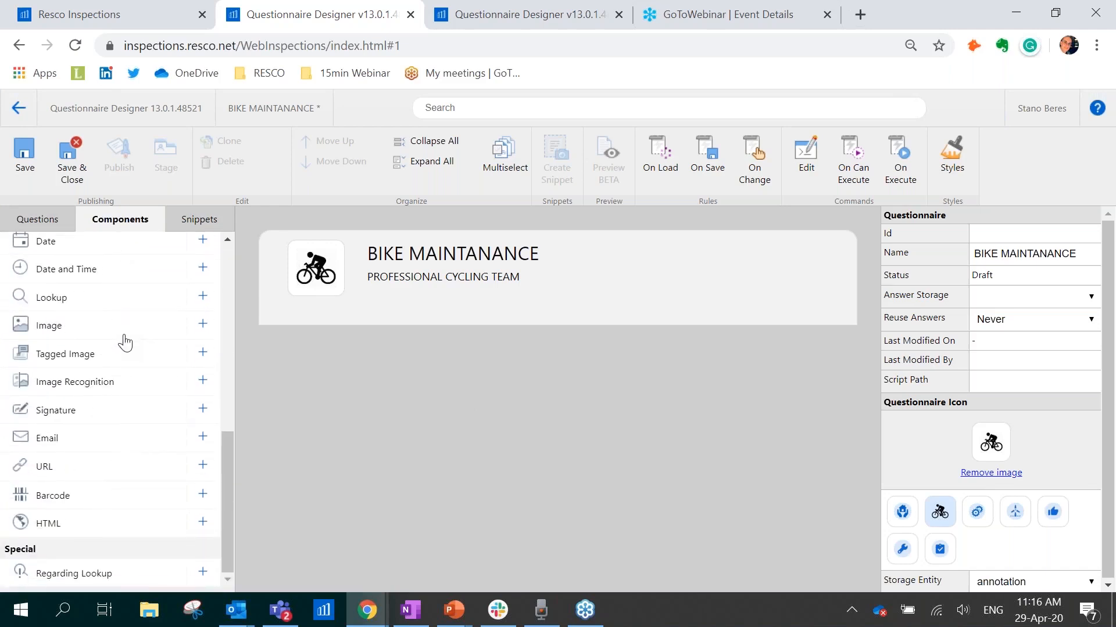
{"action": "scroll", "coordinate": [134, 334], "scroll_direction": "up", "scroll_amount": 8}
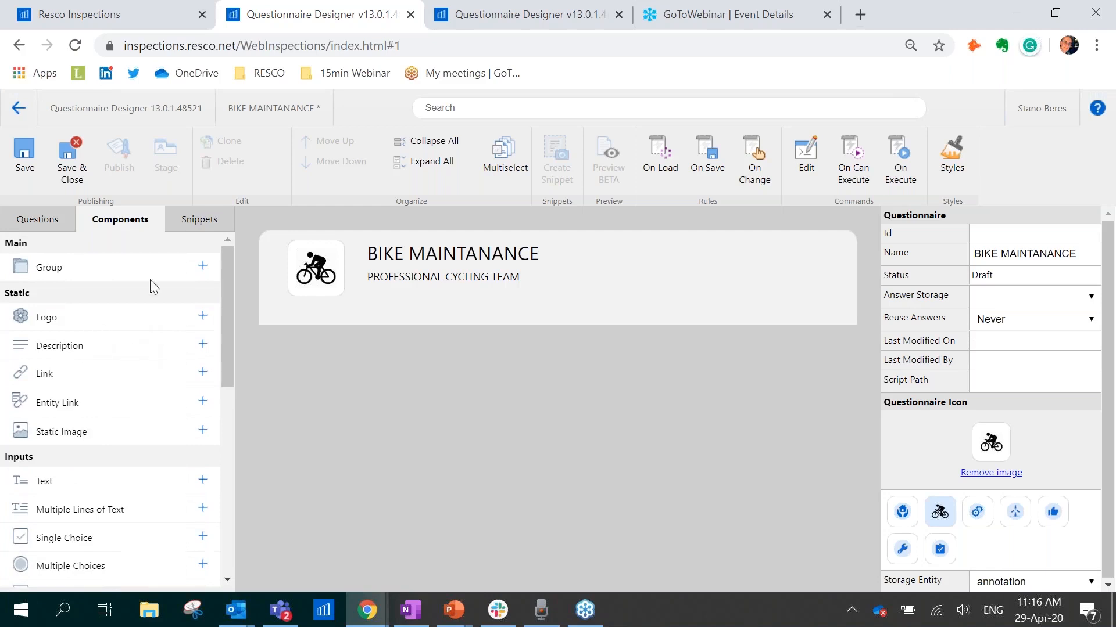
{"action": "left_click", "coordinate": [203, 323]}
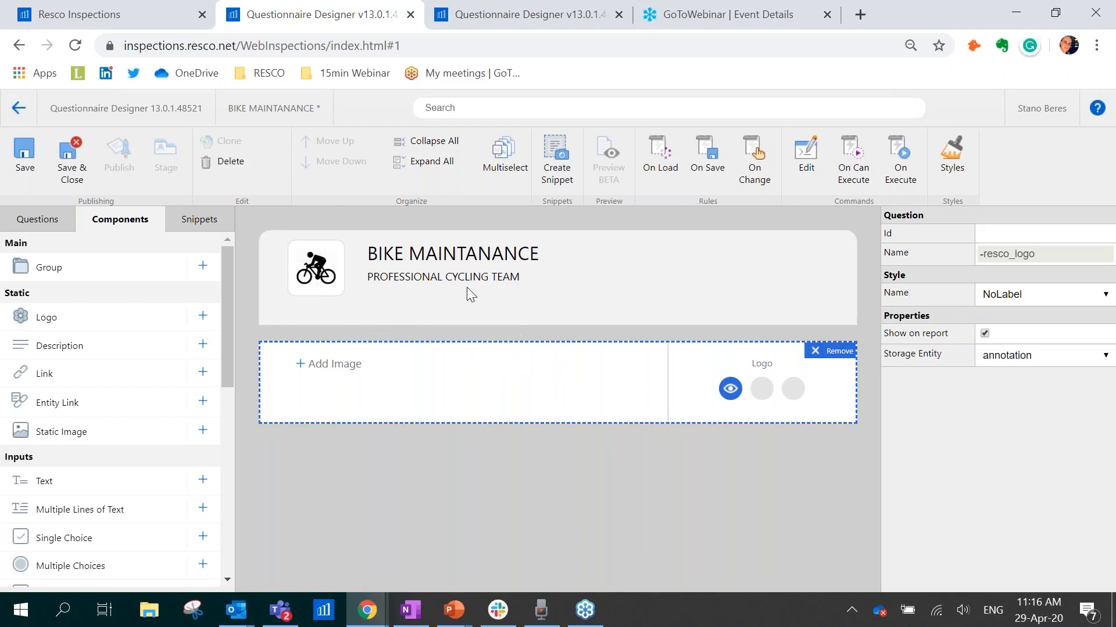
{"action": "left_click", "coordinate": [329, 363]}
{"action": "left_click", "coordinate": [203, 154]}
{"action": "left_click", "coordinate": [542, 401]}
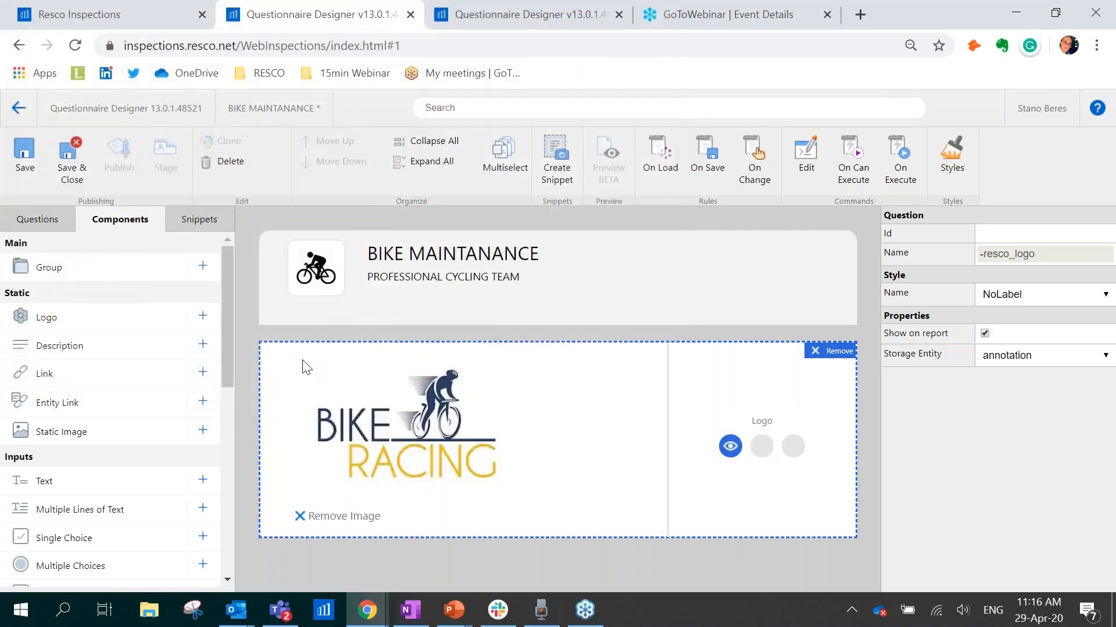
Add a Description component and a Text input question below the logo
{"action": "scroll", "coordinate": [116, 372], "scroll_direction": "down", "scroll_amount": 3}
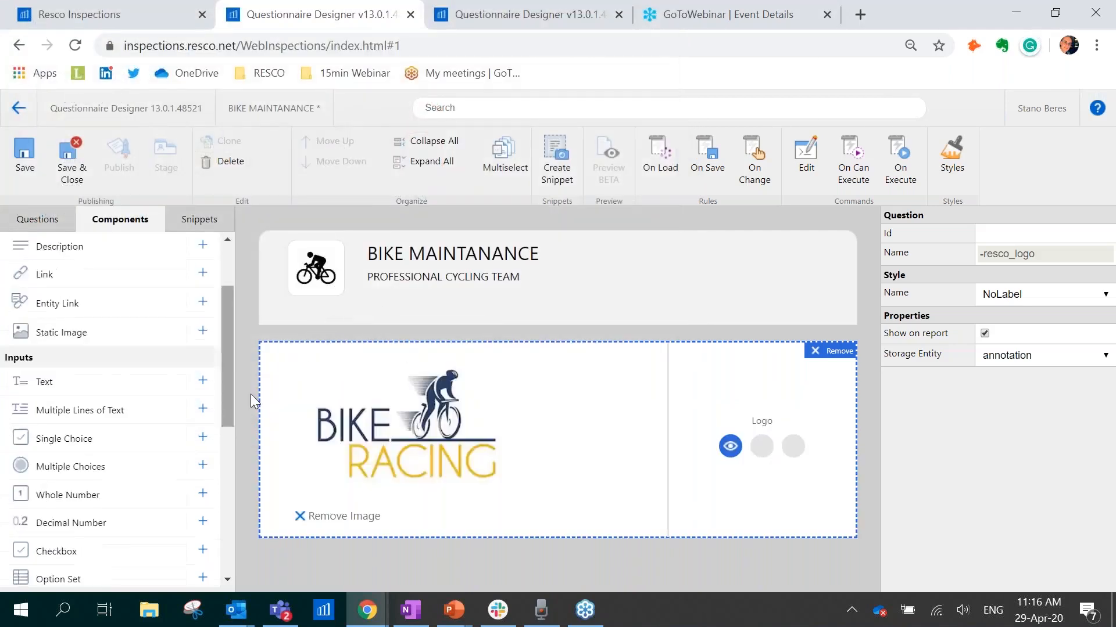
{"action": "scroll", "coordinate": [174, 406], "scroll_direction": "up", "scroll_amount": 3}
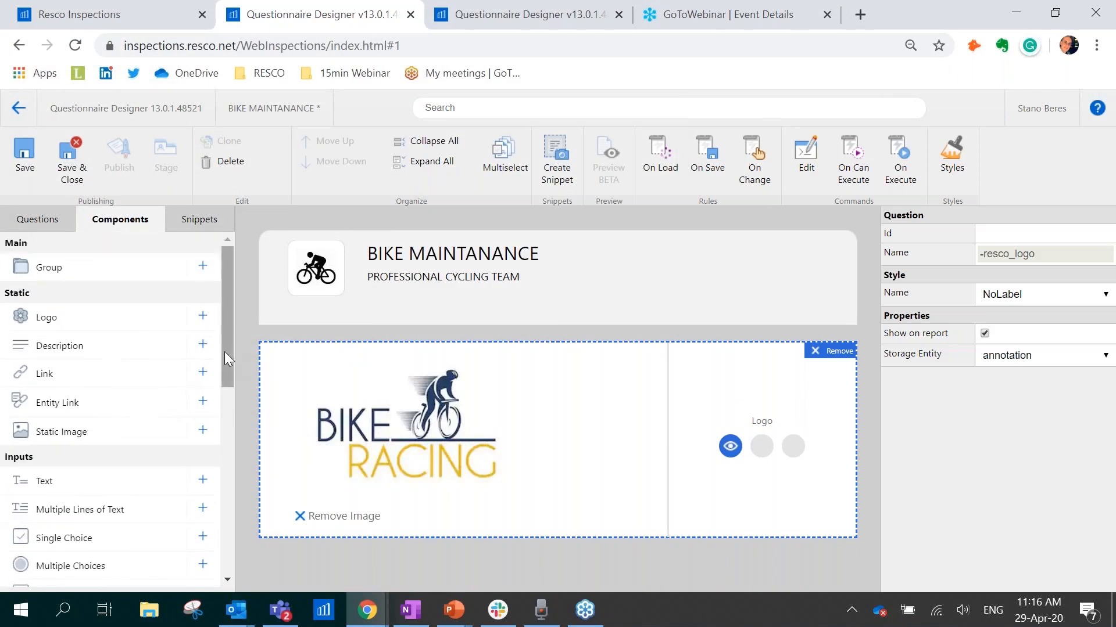
{"action": "left_click", "coordinate": [203, 344]}
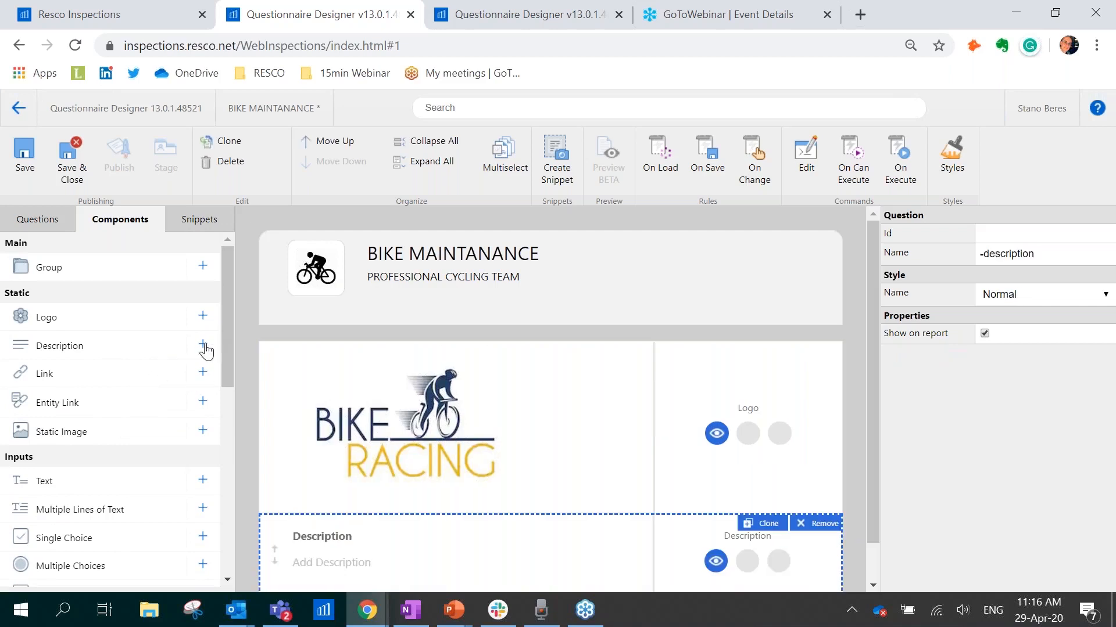
{"action": "left_click", "coordinate": [203, 480]}
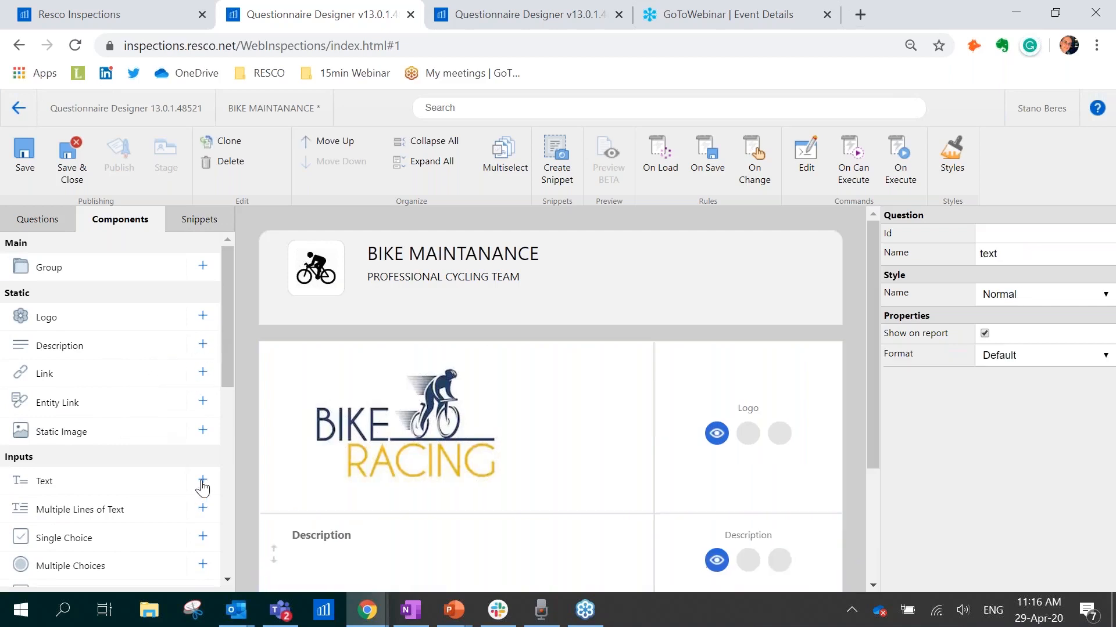
{"action": "scroll", "coordinate": [154, 314], "scroll_direction": "down", "scroll_amount": 3}
{"action": "scroll", "coordinate": [154, 314], "scroll_direction": "up", "scroll_amount": 2}
{"action": "scroll", "coordinate": [154, 324], "scroll_direction": "down", "scroll_amount": 2}
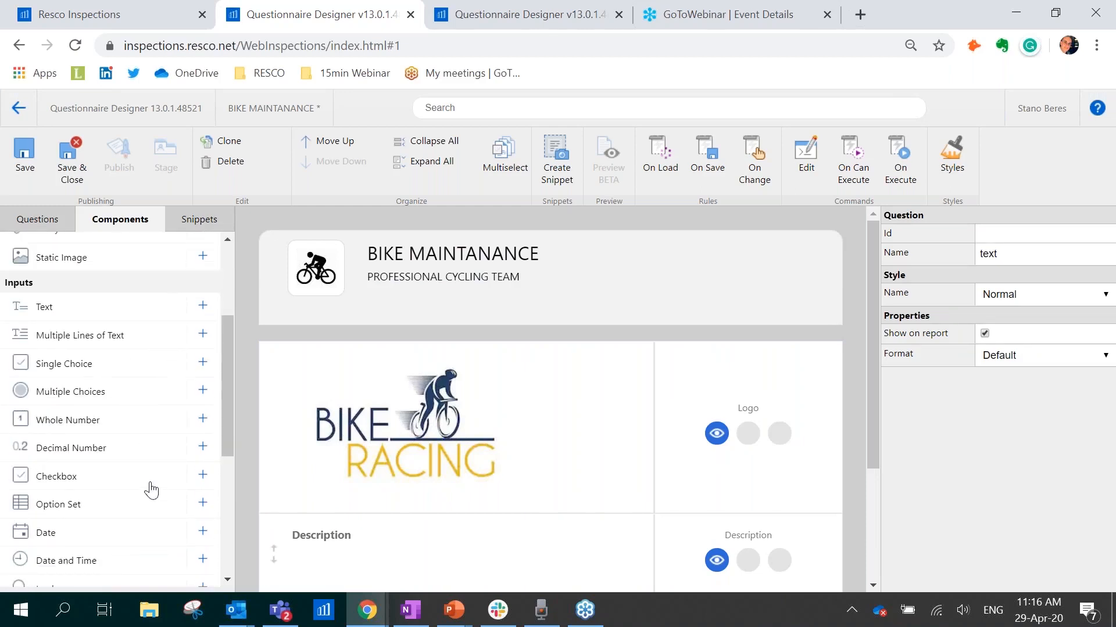
Add three Option Set questions below the Text question
{"action": "scroll", "coordinate": [148, 488], "scroll_direction": "down", "scroll_amount": 2}
{"action": "left_click", "coordinate": [202, 417]}
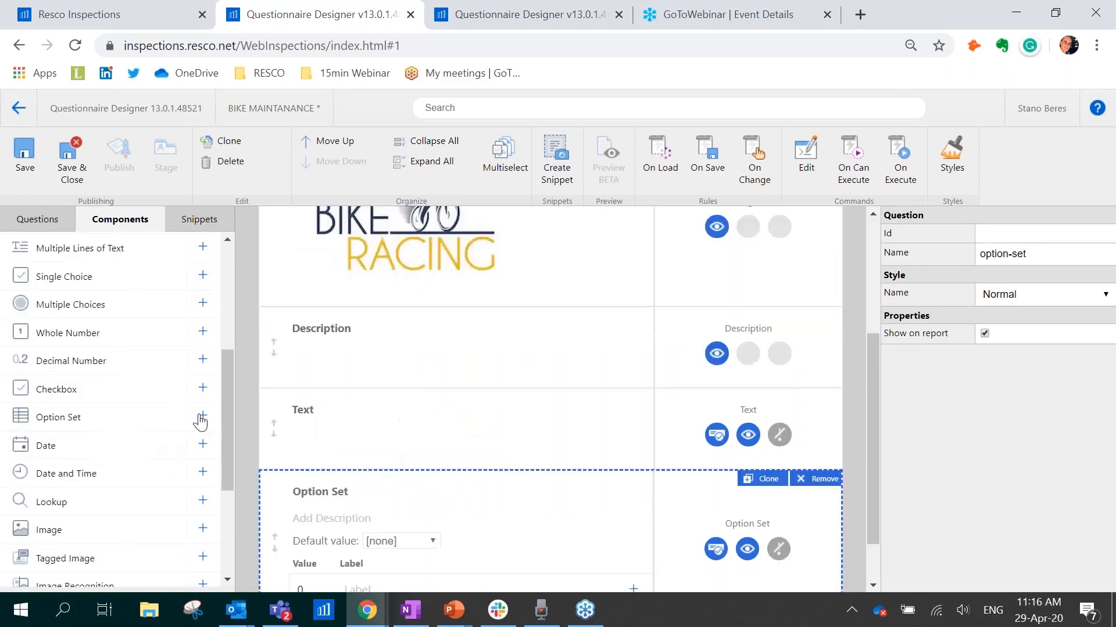
{"action": "left_click", "coordinate": [202, 417]}
{"action": "left_click", "coordinate": [202, 417]}
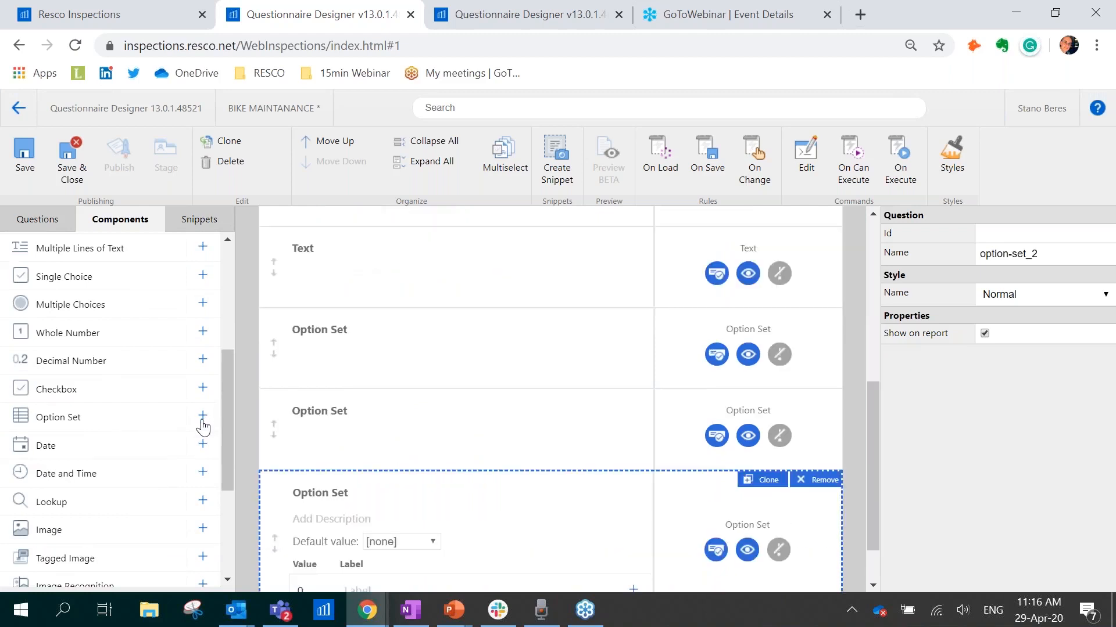
Add a Static Image component and a Barcode input after the option sets
{"action": "scroll", "coordinate": [169, 415], "scroll_direction": "down", "scroll_amount": 3}
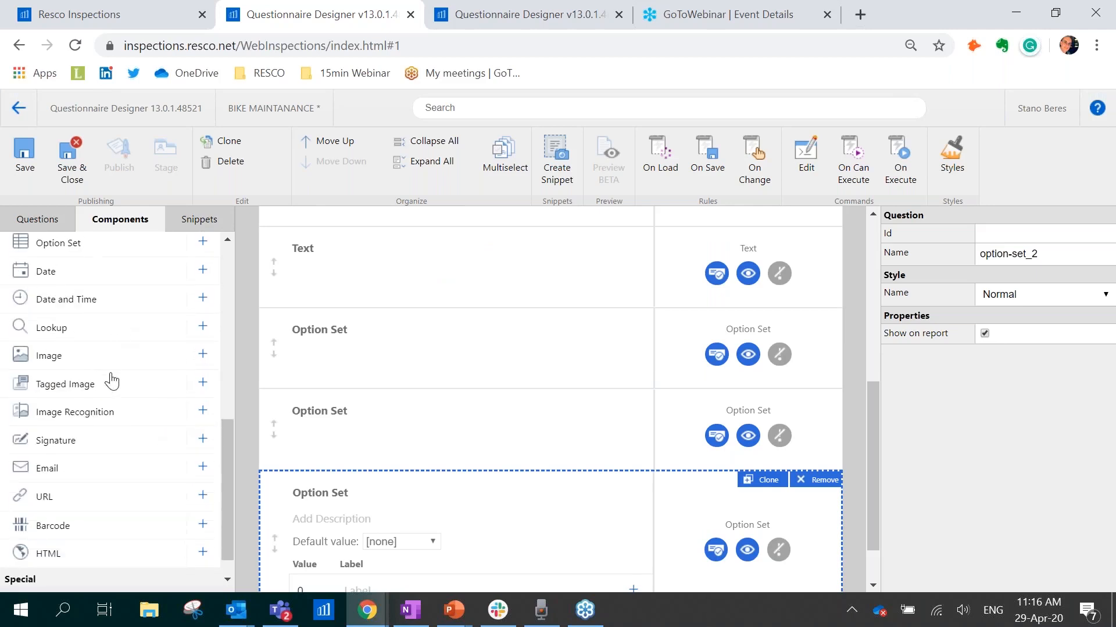
{"action": "scroll", "coordinate": [148, 436], "scroll_direction": "up", "scroll_amount": 5}
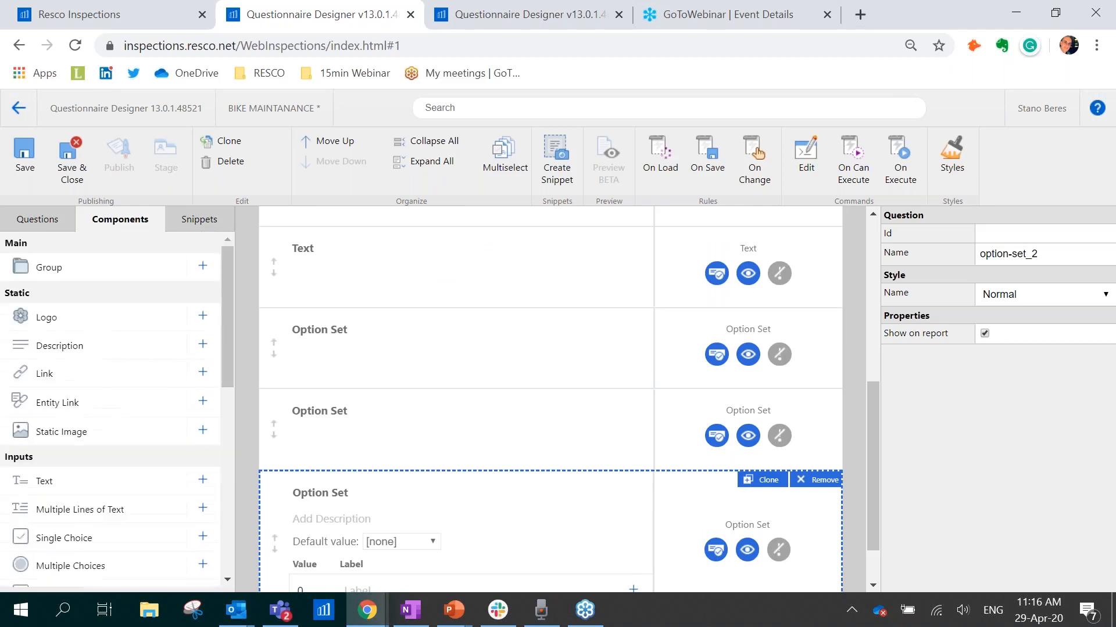
{"action": "left_click", "coordinate": [203, 433]}
{"action": "scroll", "coordinate": [176, 429], "scroll_direction": "down", "scroll_amount": 5}
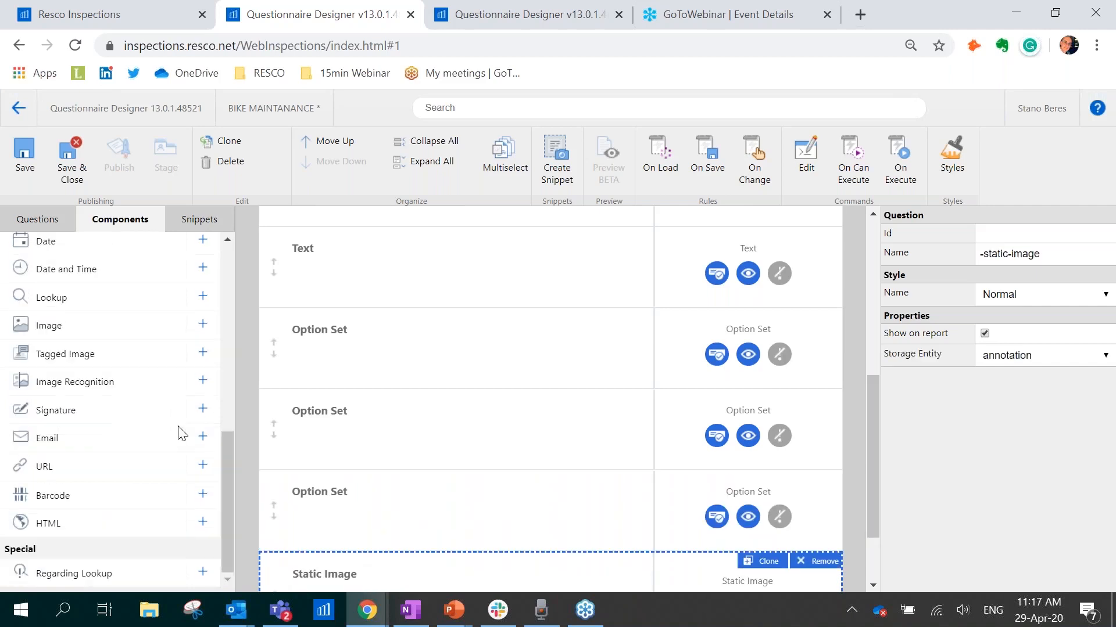
{"action": "left_click", "coordinate": [203, 495]}
Change the title of the Description component below the logo to BIKE INSPECTIONS
{"action": "scroll", "coordinate": [465, 430], "scroll_direction": "up", "scroll_amount": 10}
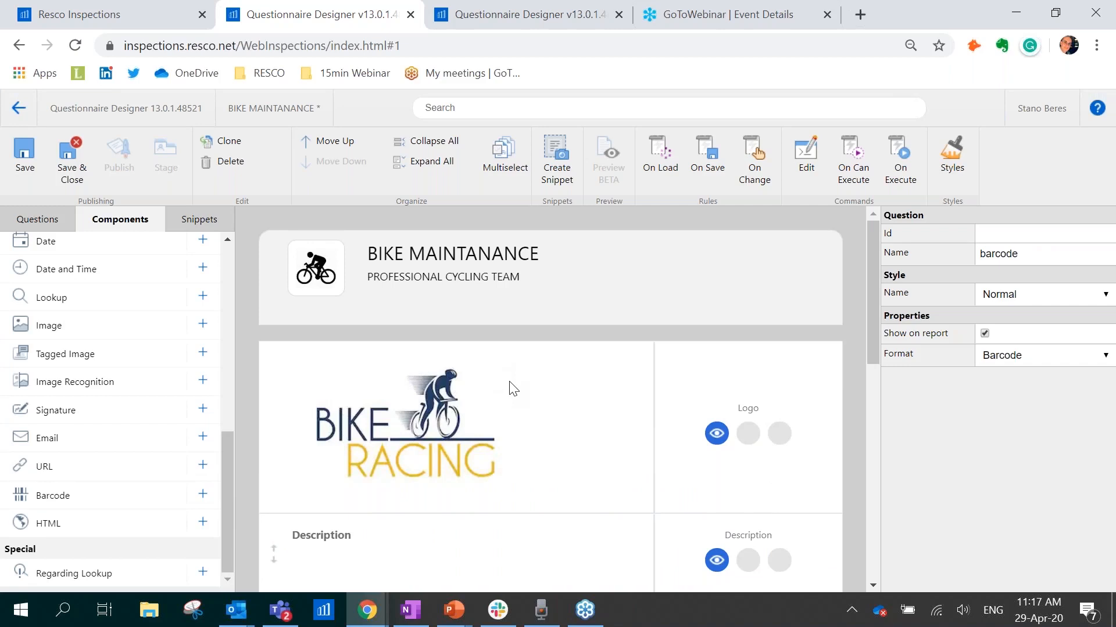
{"action": "scroll", "coordinate": [569, 411], "scroll_direction": "down", "scroll_amount": 3}
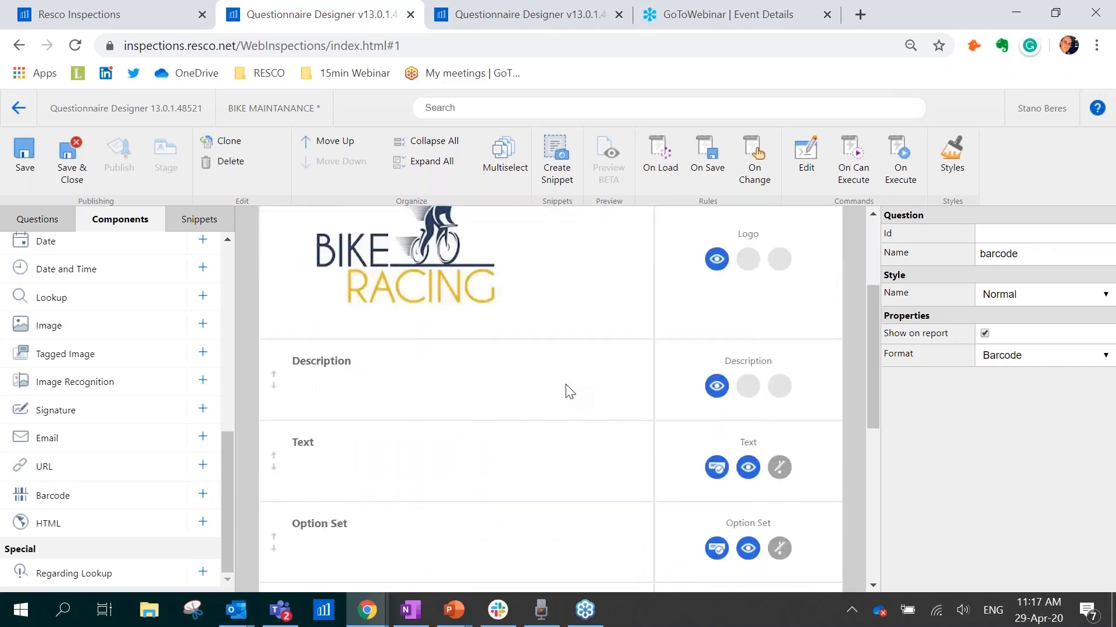
{"action": "scroll", "coordinate": [570, 391], "scroll_direction": "down", "scroll_amount": 2}
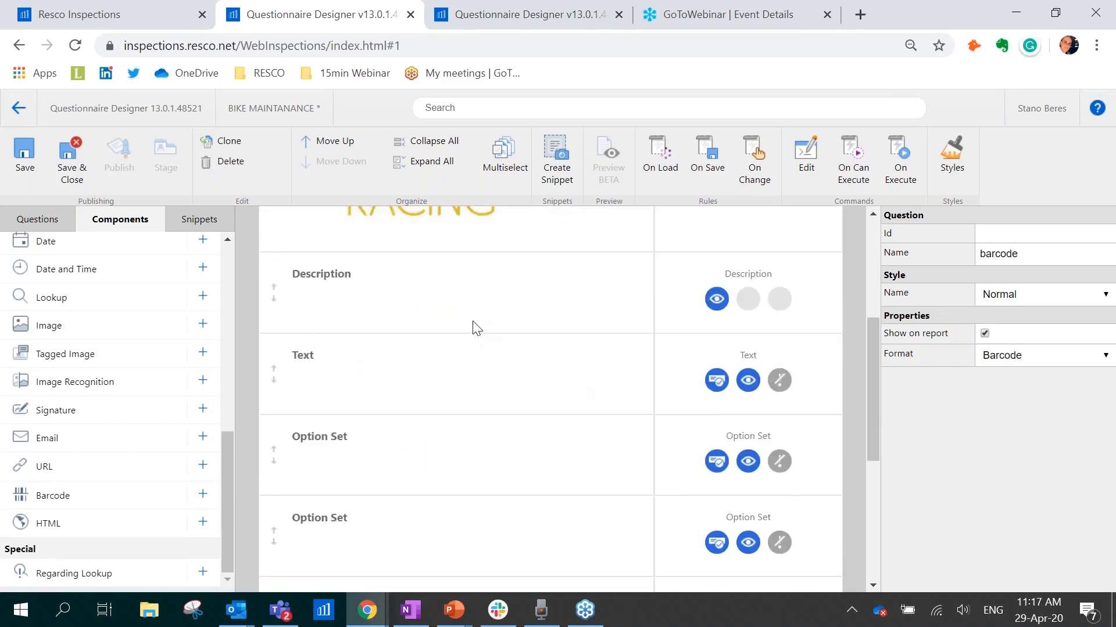
{"action": "double_click", "coordinate": [349, 284]}
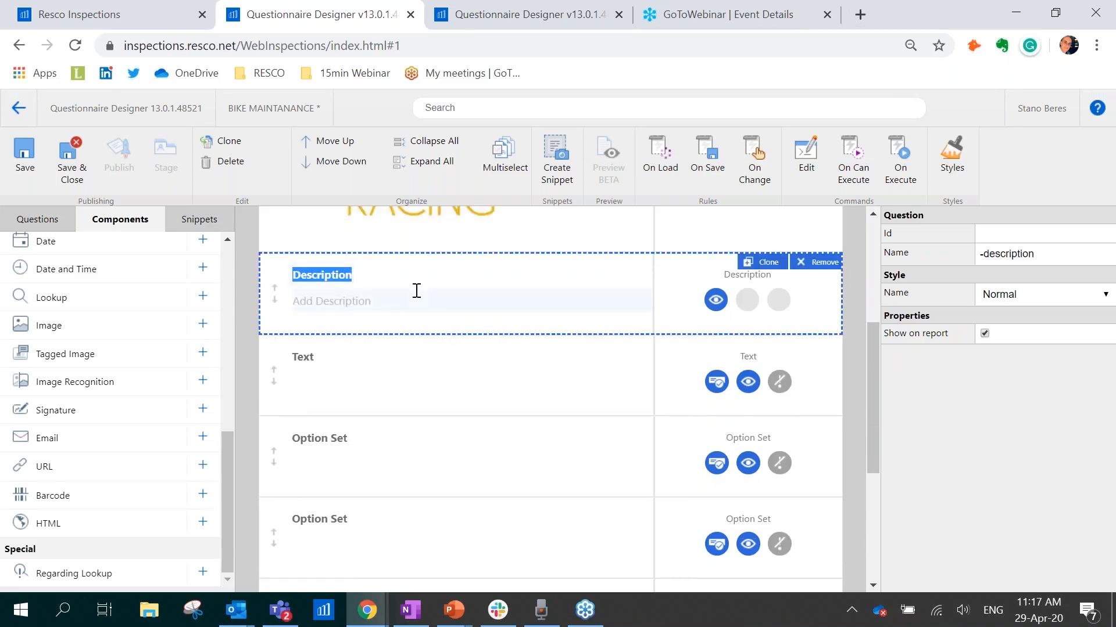
{"action": "type", "text": "bike"}
{"action": "key", "text": "BackSpace"}
{"action": "key", "text": "BackSpace"}
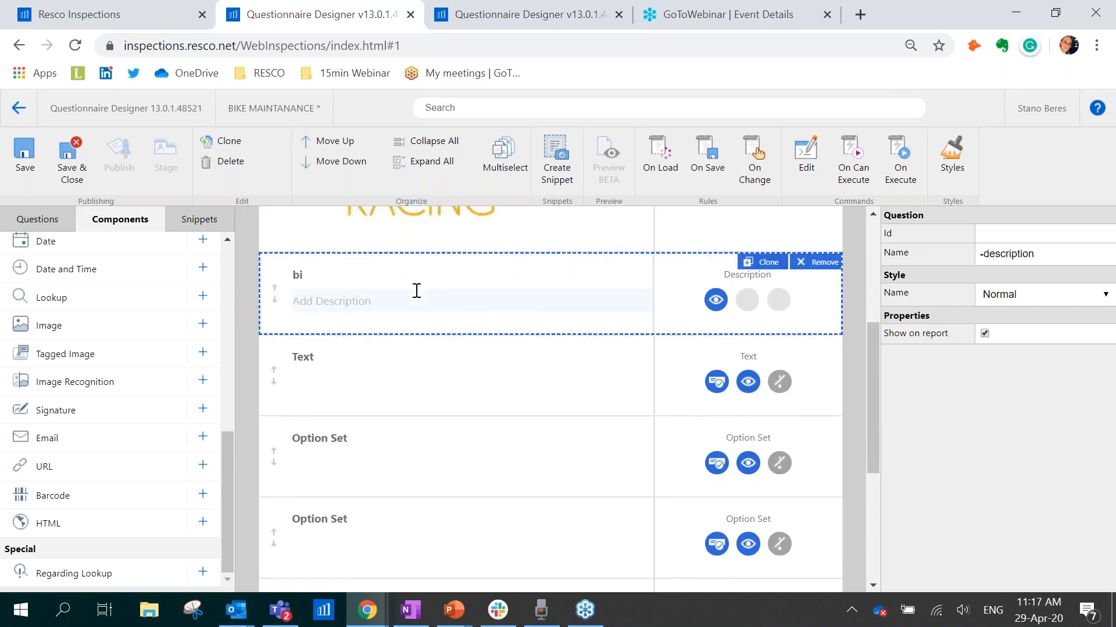
{"action": "type", "text": "BIKE INSPEC"}
{"action": "key", "text": "BackSpace"}
{"action": "type", "text": "CTIONS"}
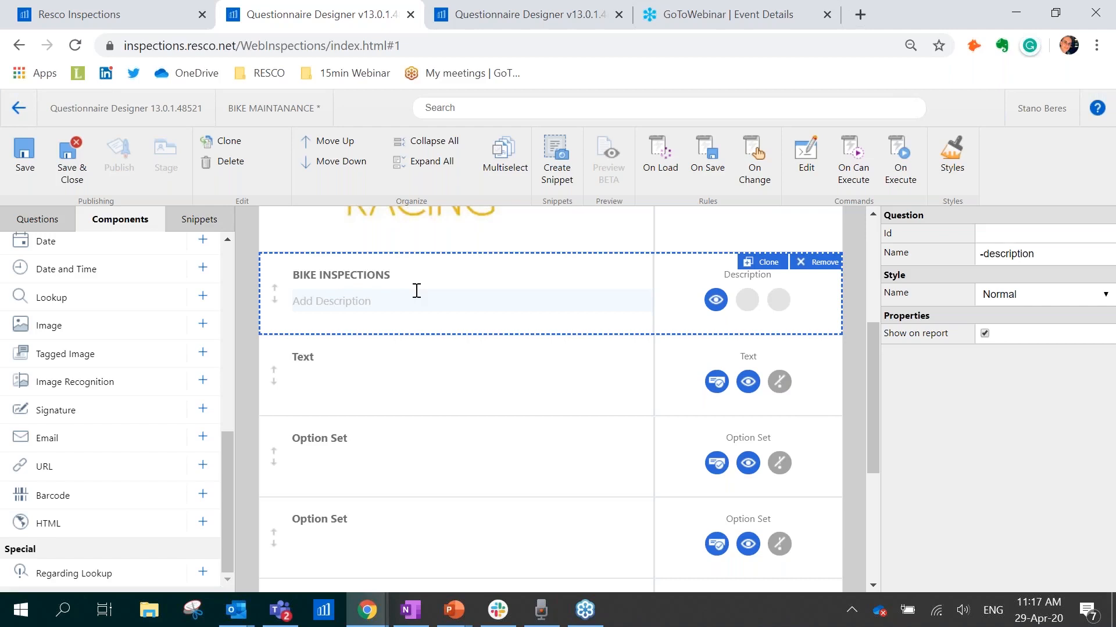
Rename the Text question as INSPECTOR and set its default value to the predefined Inspector Name
{"action": "left_click", "coordinate": [395, 382]}
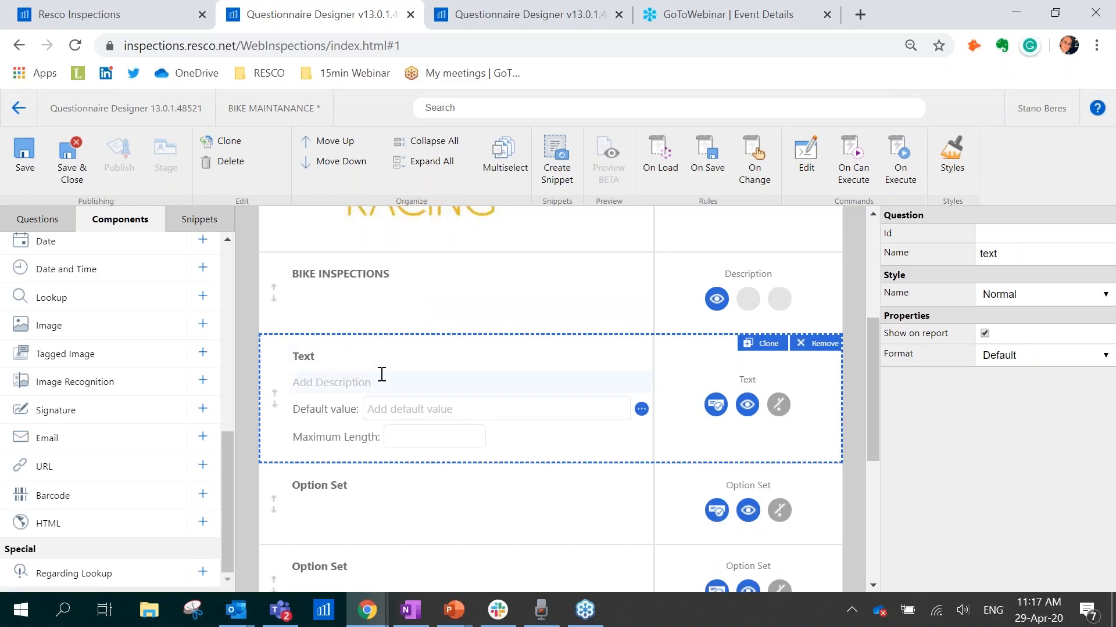
{"action": "double_click", "coordinate": [312, 359]}
{"action": "type", "text": "INSPECTOR"}
{"action": "left_click", "coordinate": [439, 419]}
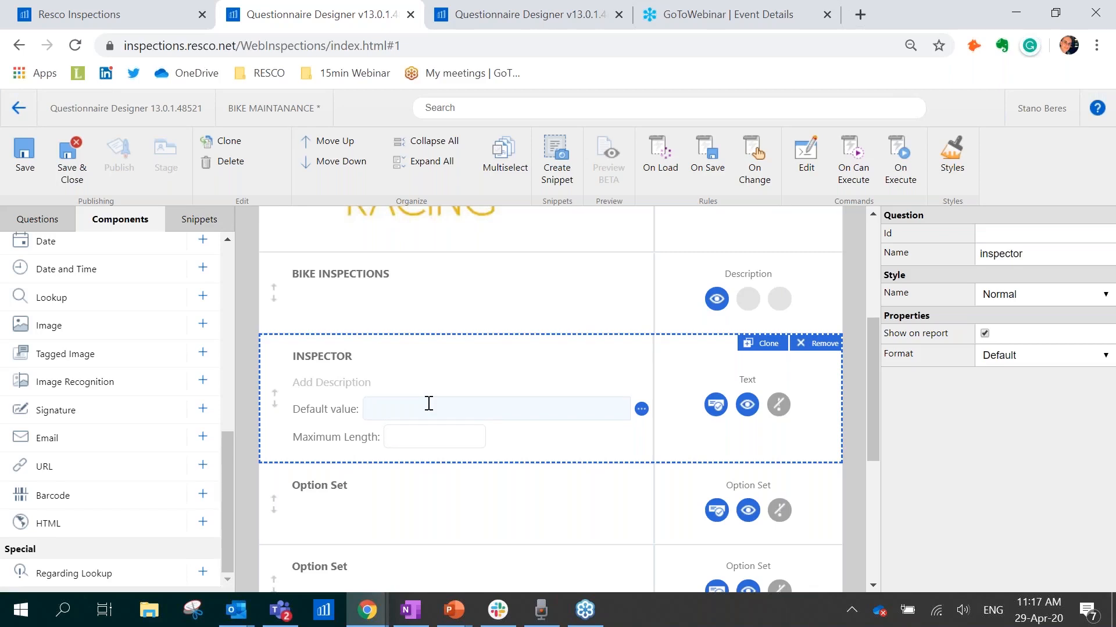
{"action": "left_click", "coordinate": [641, 409]}
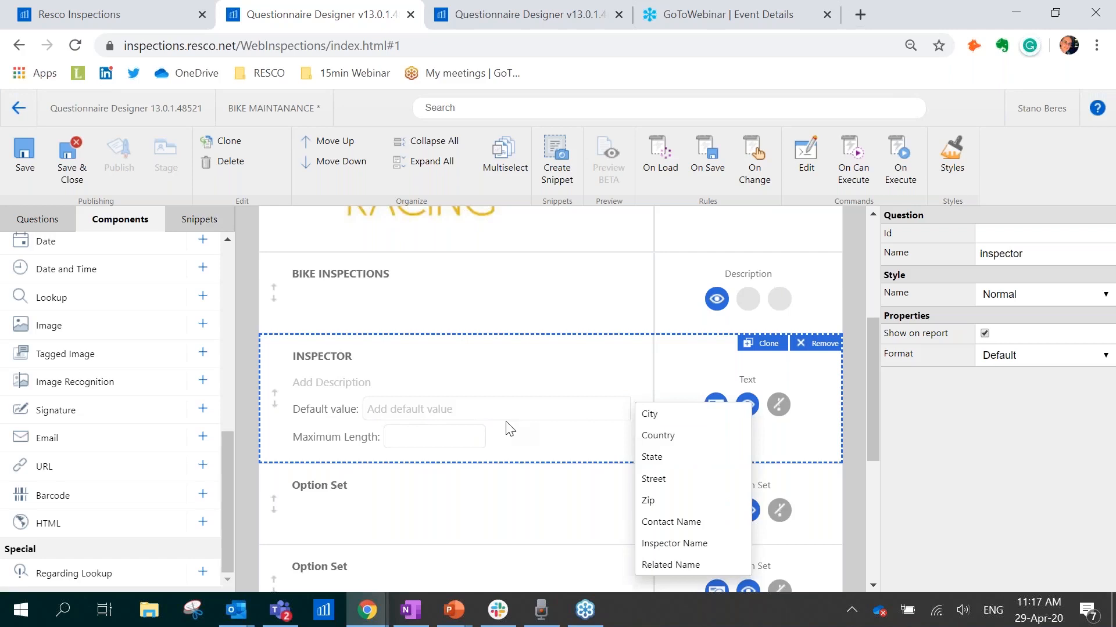
{"action": "left_click", "coordinate": [665, 544]}
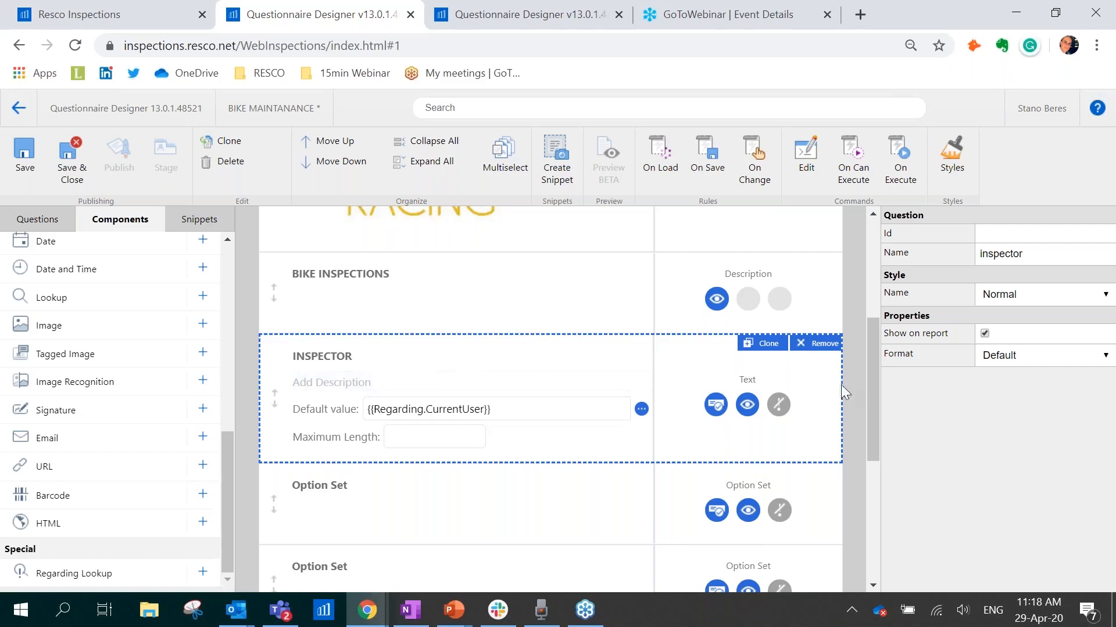
Rename the first Option Set question, directly below INSPECTOR, as RACER
{"action": "left_click_drag", "start_coordinate": [876, 340], "coordinate": [871, 356]}
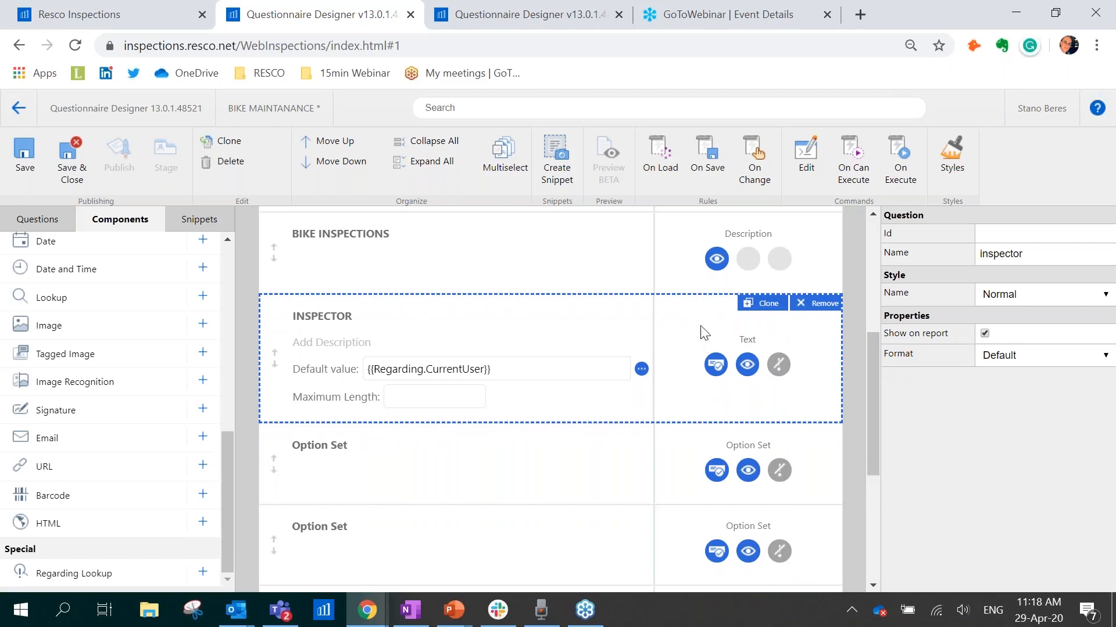
{"action": "left_click", "coordinate": [369, 473]}
{"action": "scroll", "coordinate": [407, 349], "scroll_direction": "down", "scroll_amount": 2}
{"action": "scroll", "coordinate": [355, 325], "scroll_direction": "up", "scroll_amount": 3}
{"action": "left_click", "coordinate": [337, 394]}
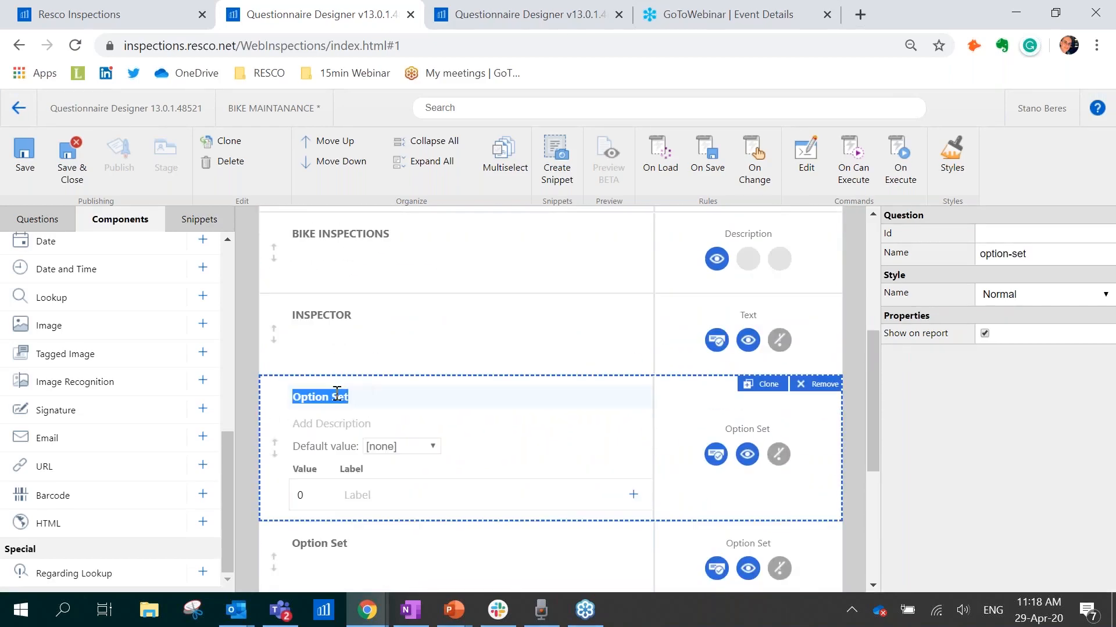
{"action": "type", "text": "r"}
{"action": "type", "text": "RACER"}
{"action": "scroll", "coordinate": [448, 343], "scroll_direction": "down", "scroll_amount": 1}
Add three options to the RACER question, labelled with the racers' first names
{"action": "left_click", "coordinate": [414, 409]}
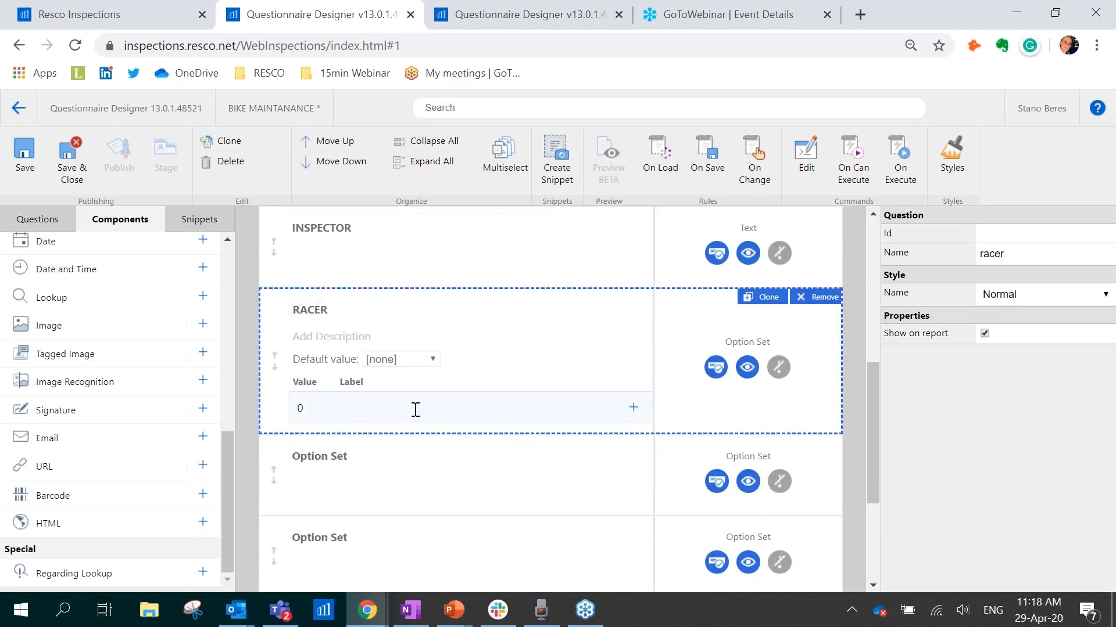
{"action": "type", "text": "Daniel"}
{"action": "key", "text": "Return"}
{"action": "type", "text": "Peter"}
{"action": "key", "text": "Return"}
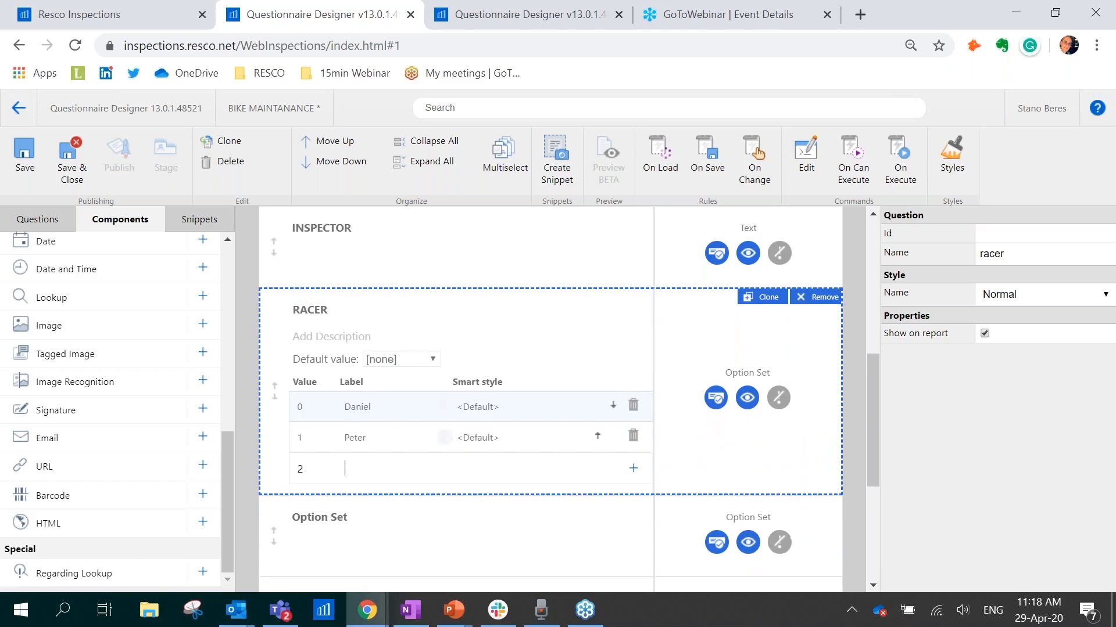
{"action": "type", "text": "Pascal"}
{"action": "key", "text": "Return"}
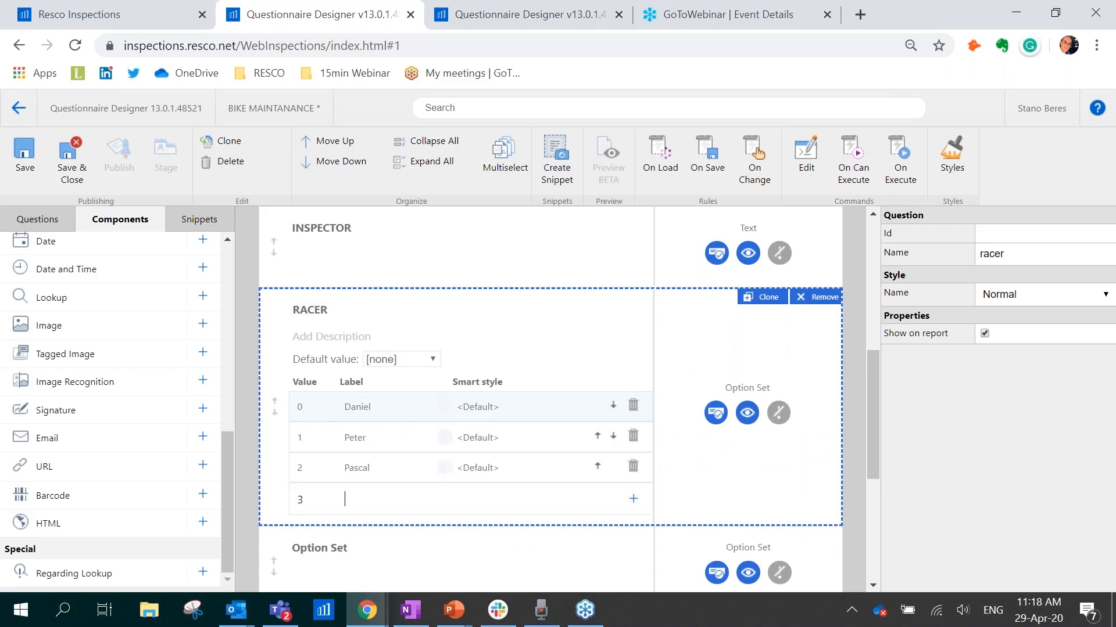
Rename the Option Set question directly below RACER as Manufacturer
{"action": "scroll", "coordinate": [481, 391], "scroll_direction": "down", "scroll_amount": 3}
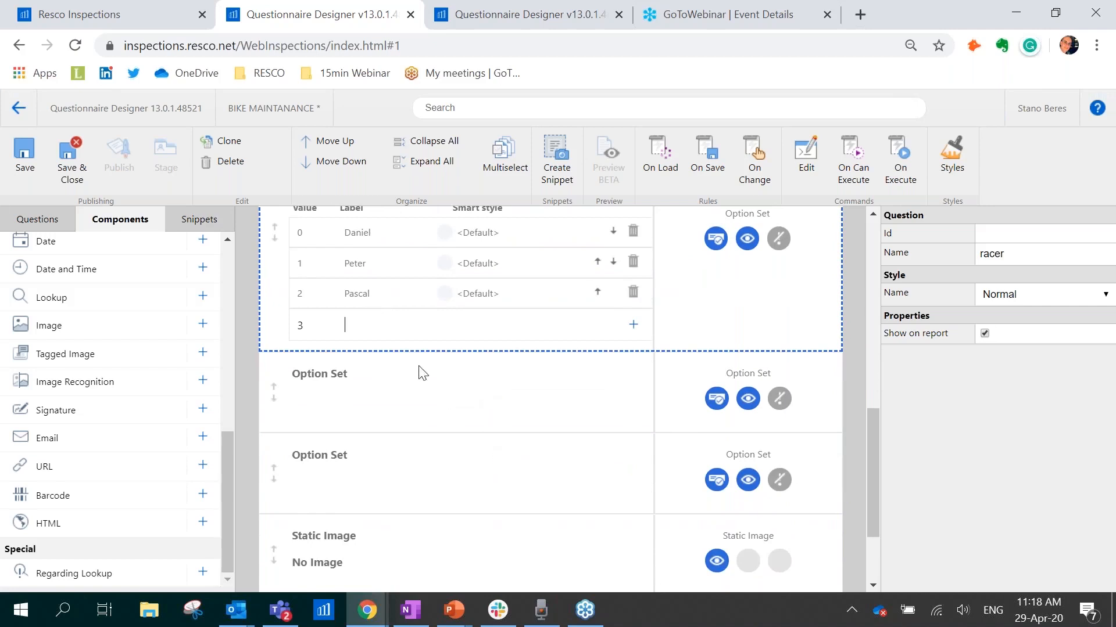
{"action": "left_click", "coordinate": [386, 361]}
{"action": "double_click", "coordinate": [326, 291]}
{"action": "scroll", "coordinate": [406, 313], "scroll_direction": "up", "scroll_amount": 3}
{"action": "triple_click", "coordinate": [339, 459]}
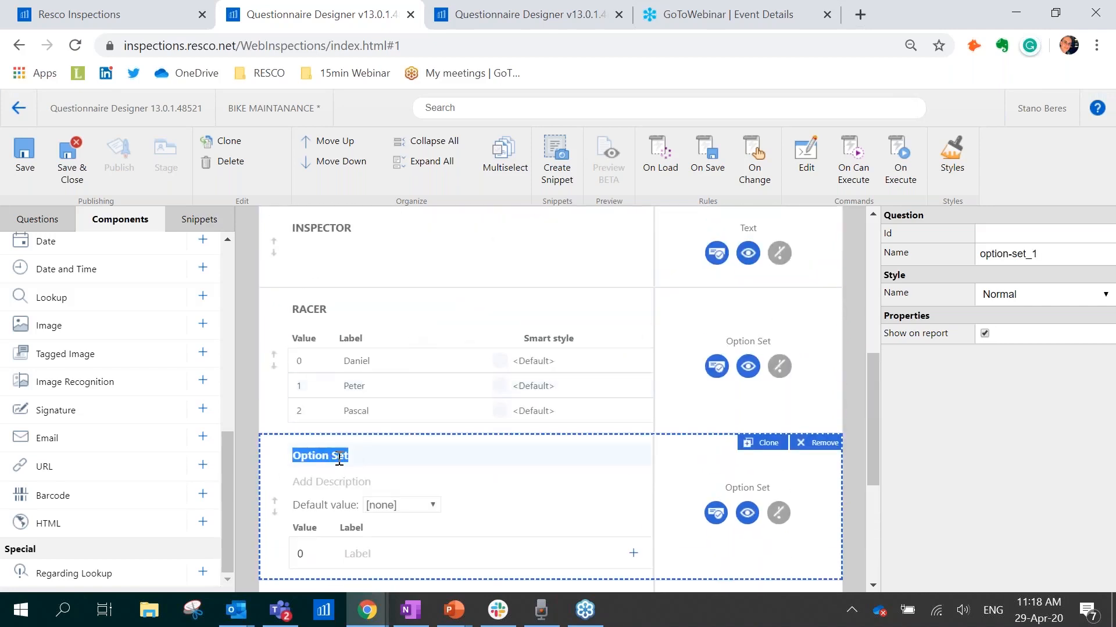
{"action": "type", "text": "Manufacturer"}
{"action": "scroll", "coordinate": [455, 481], "scroll_direction": "down", "scroll_amount": 1}
Add the options Specialized, Trek and Pinarello to the Manufacturer question
{"action": "left_click", "coordinate": [401, 472]}
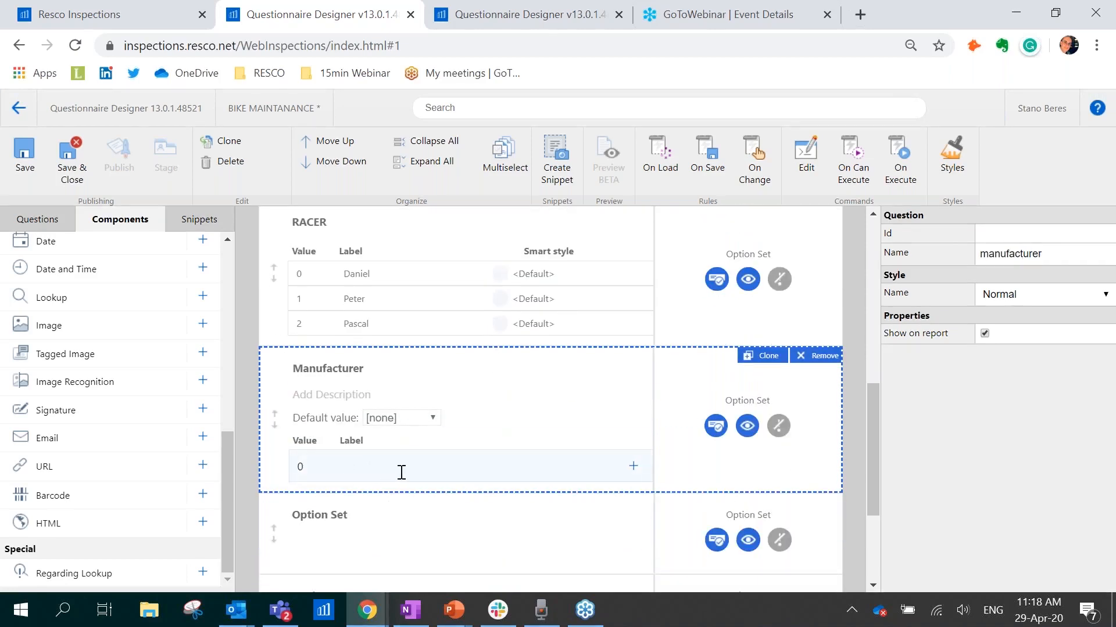
{"action": "type", "text": "Specialized"}
{"action": "key", "text": "Return"}
{"action": "type", "text": "Trek"}
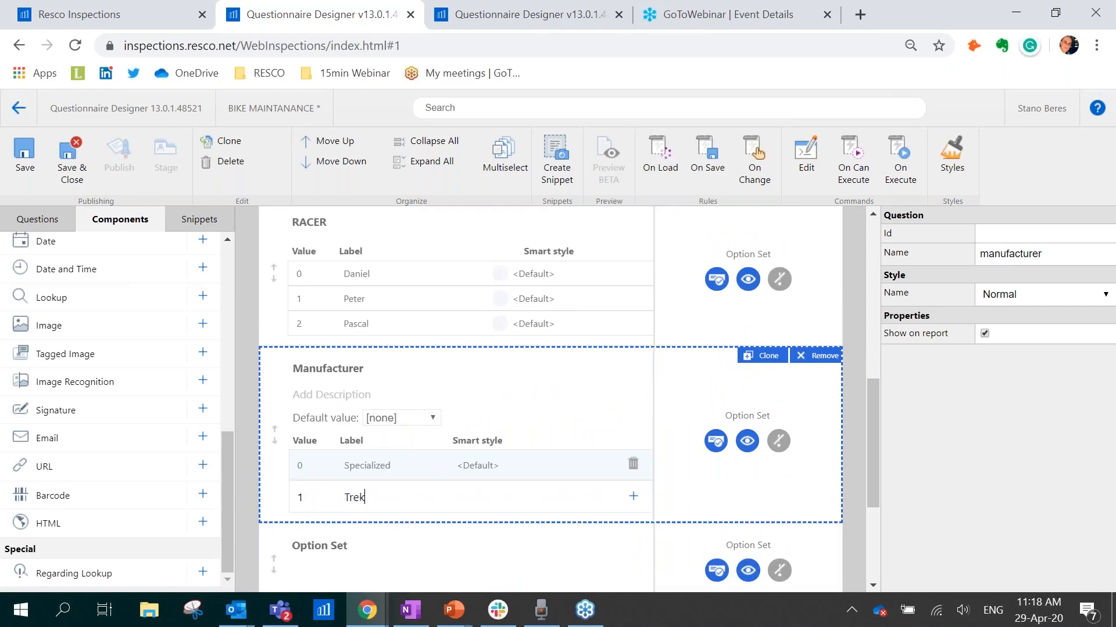
{"action": "key", "text": "Return"}
{"action": "type", "text": "Pinarello"}
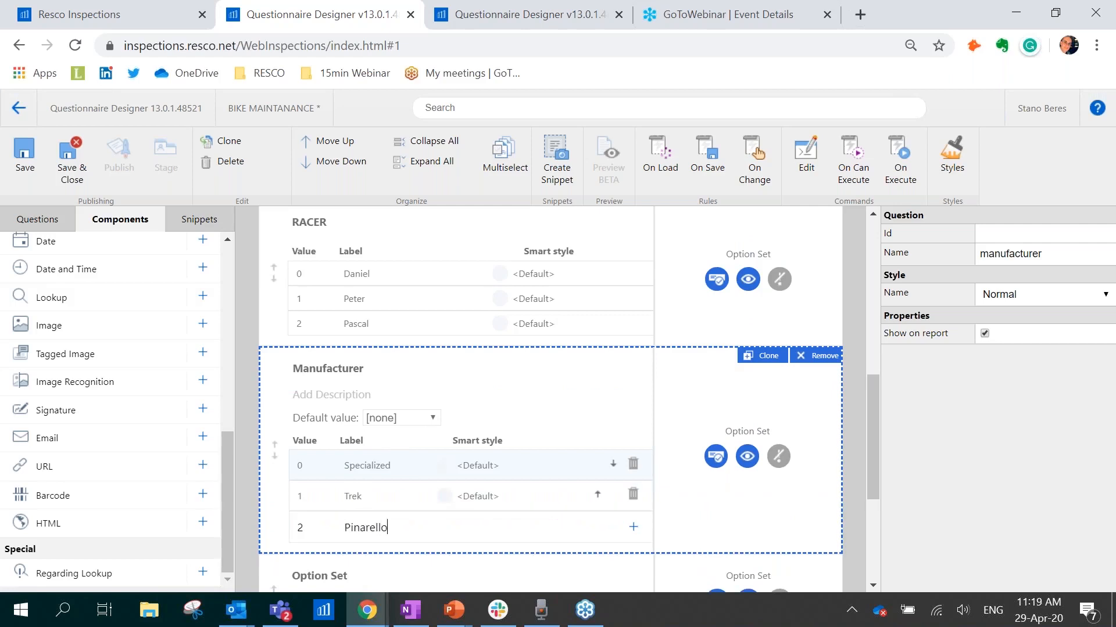
{"action": "key", "text": "Return"}
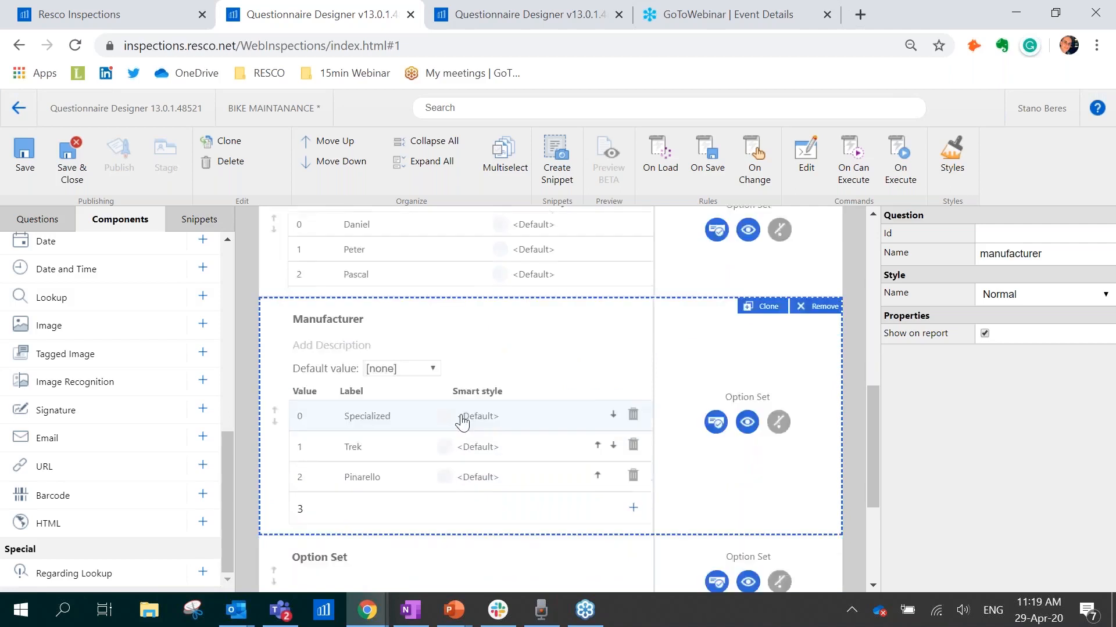
Rename the remaining Option Set question, below Manufacturer, as Model
{"action": "scroll", "coordinate": [479, 455], "scroll_direction": "down", "scroll_amount": 3}
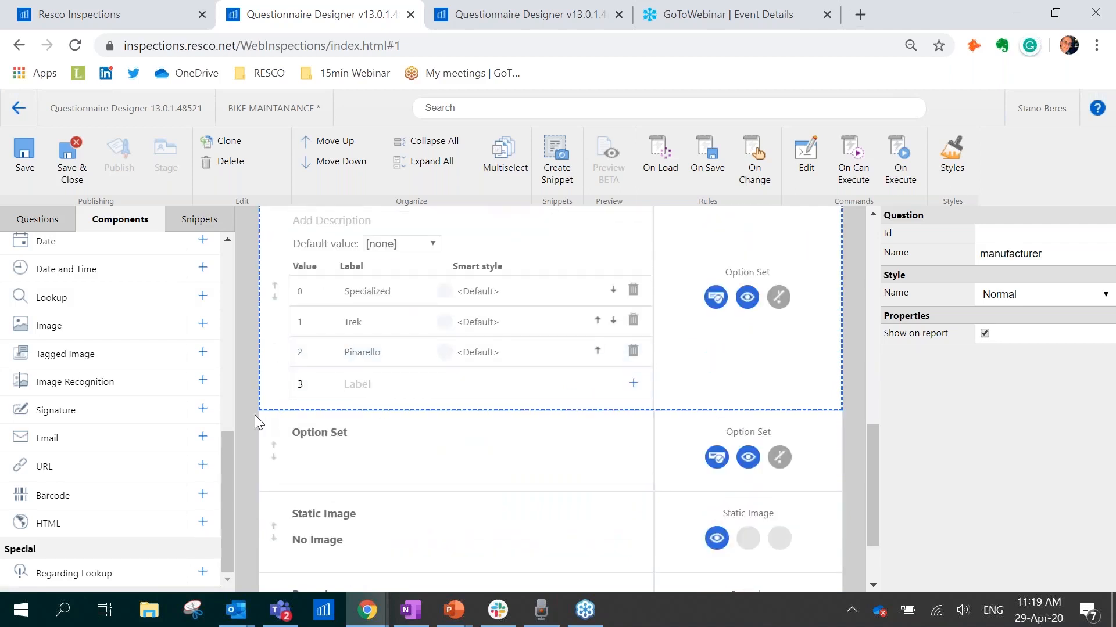
{"action": "left_click", "coordinate": [255, 415]}
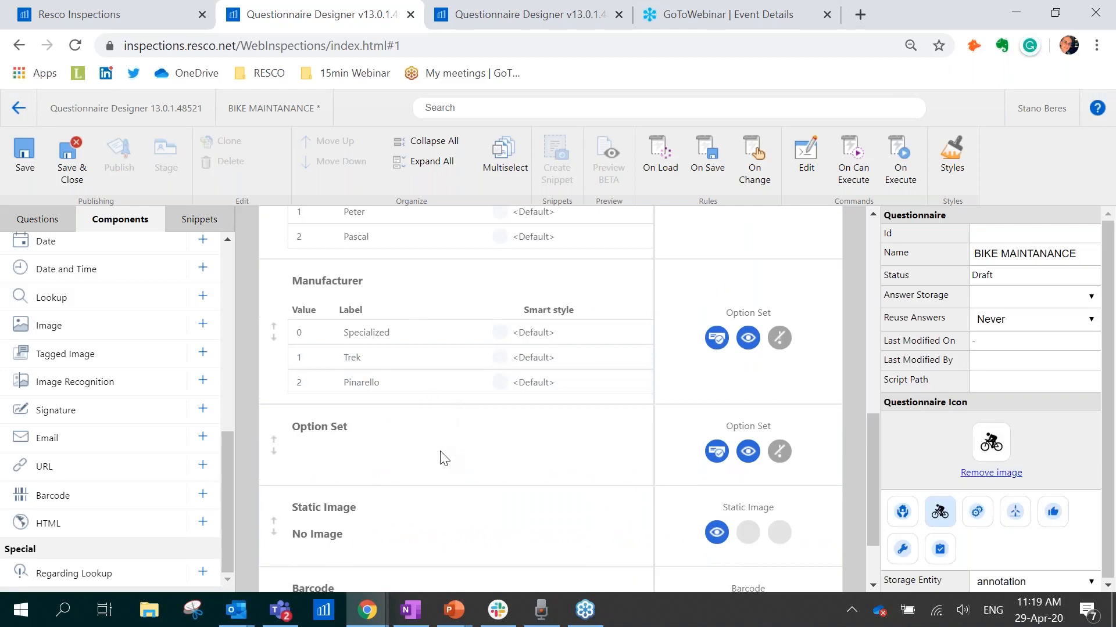
{"action": "left_click", "coordinate": [336, 428]}
{"action": "type", "text": "Model"}
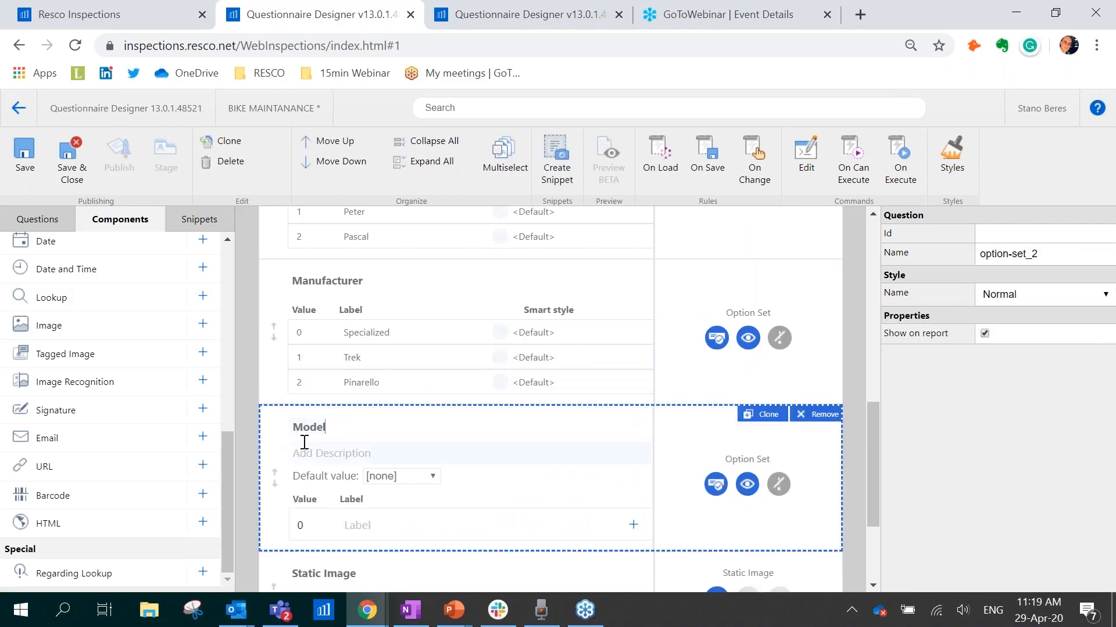
Add the options S-Works Venge and Termac to the Model question and enter Allez as the third label
{"action": "left_click", "coordinate": [396, 519]}
{"action": "type", "text": "S-Works Venge"}
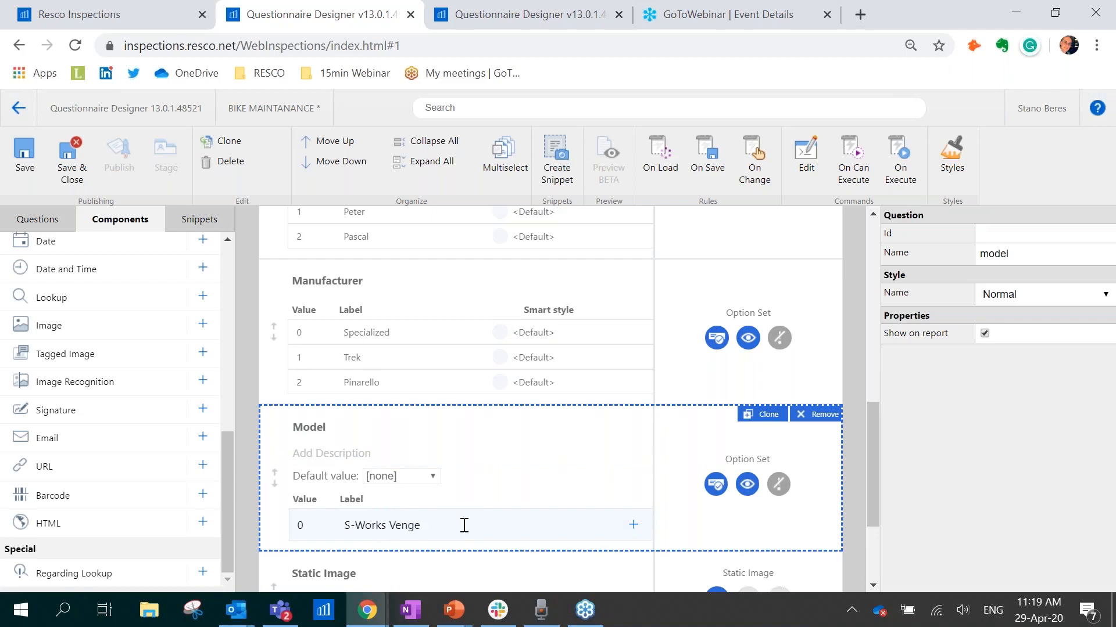
{"action": "key", "text": "Return"}
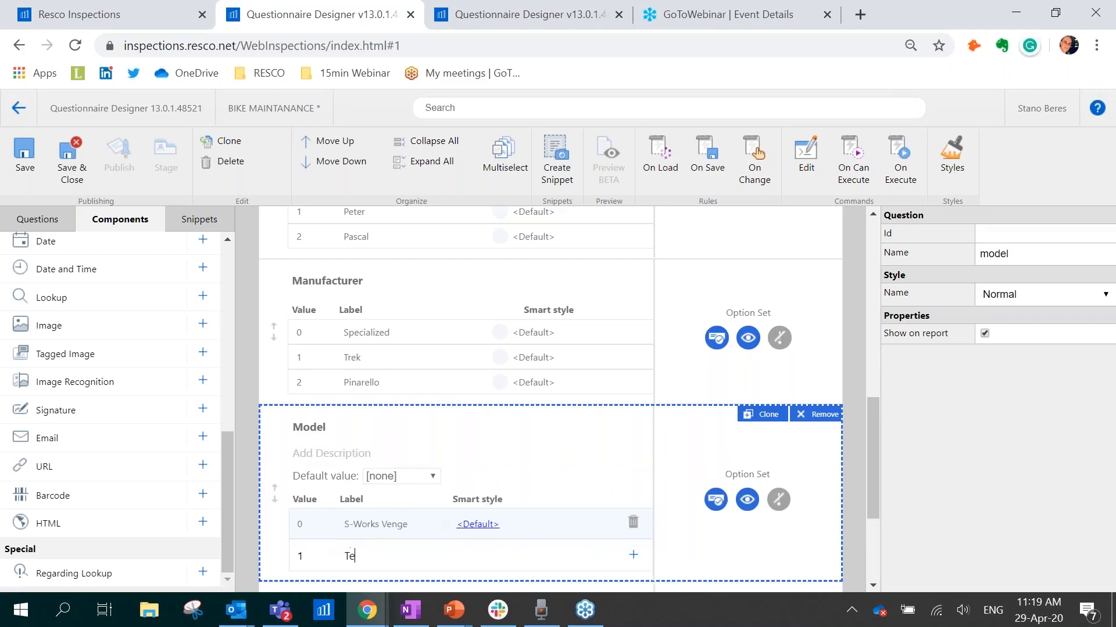
{"action": "type", "text": "Termac"}
{"action": "key", "text": "Return"}
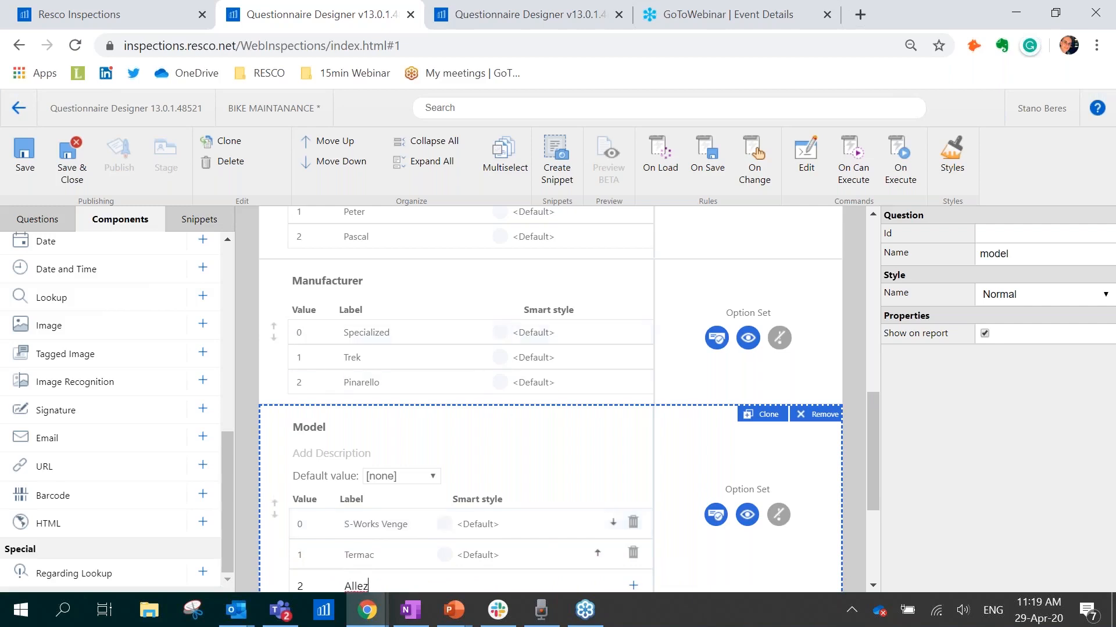
{"action": "left_click", "coordinate": [249, 355]}
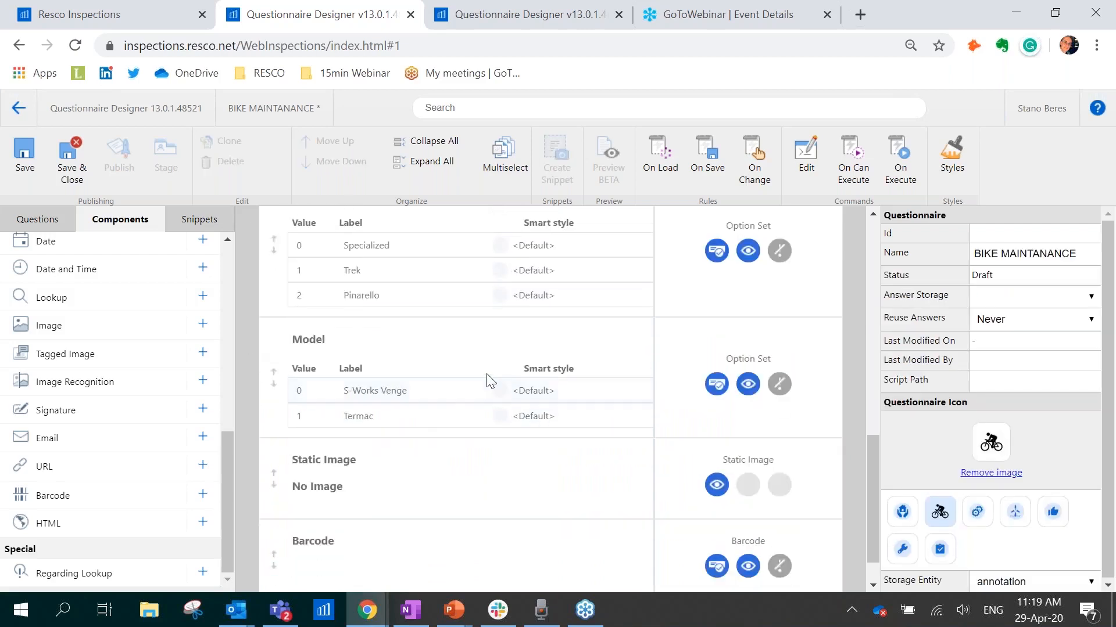
Make the Model question smart so it is visible only when the Manufacturer question equals Specialized
{"action": "left_click", "coordinate": [485, 342]}
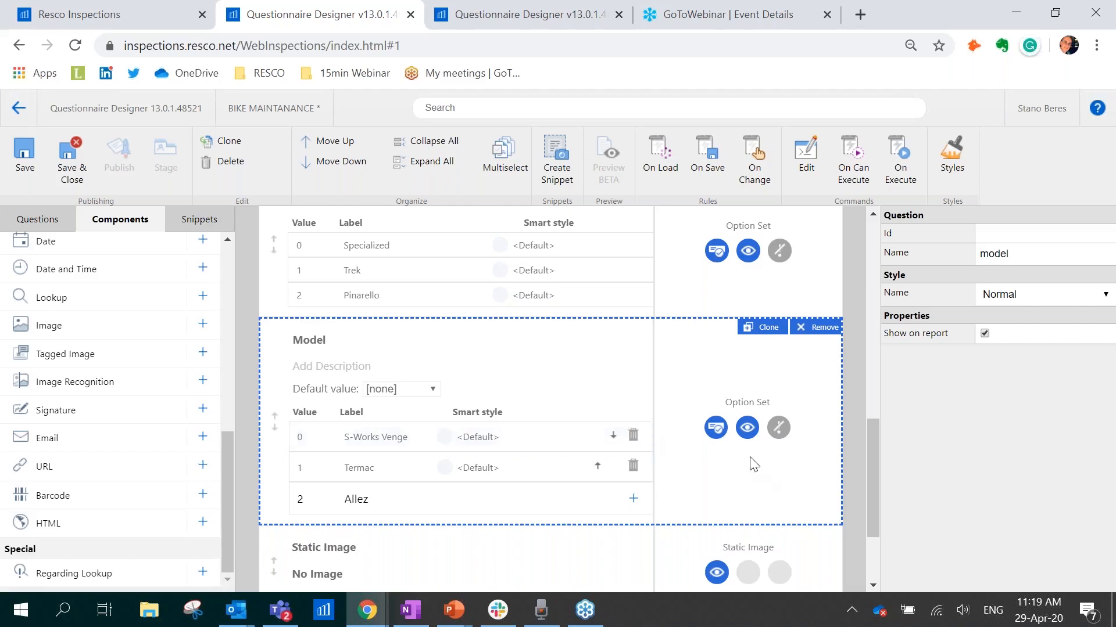
{"action": "left_click", "coordinate": [717, 429]}
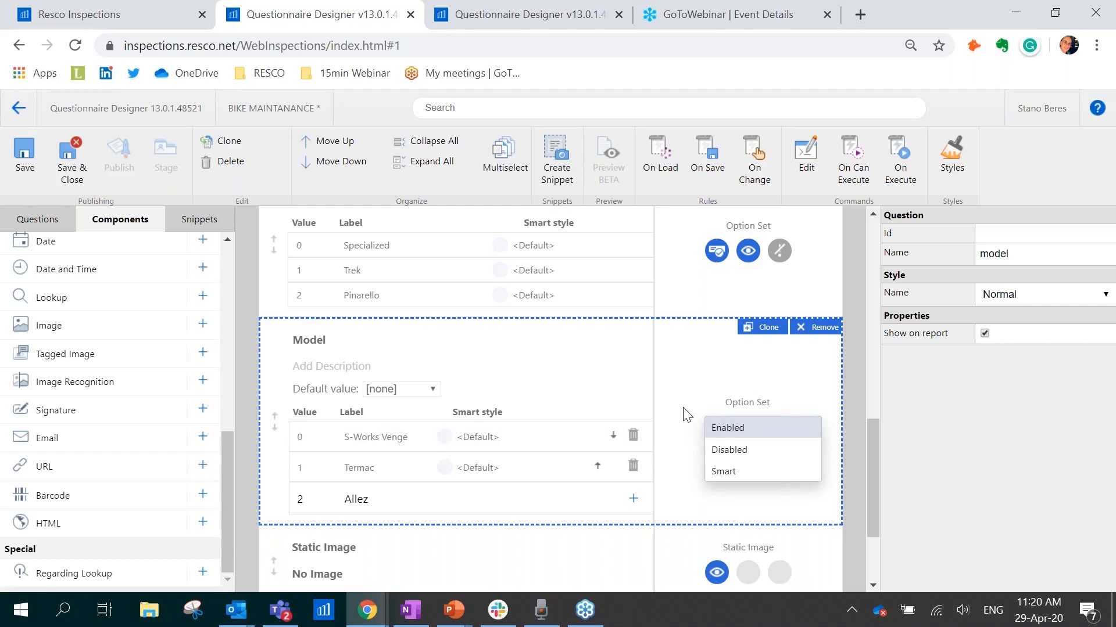
{"action": "left_click", "coordinate": [692, 382]}
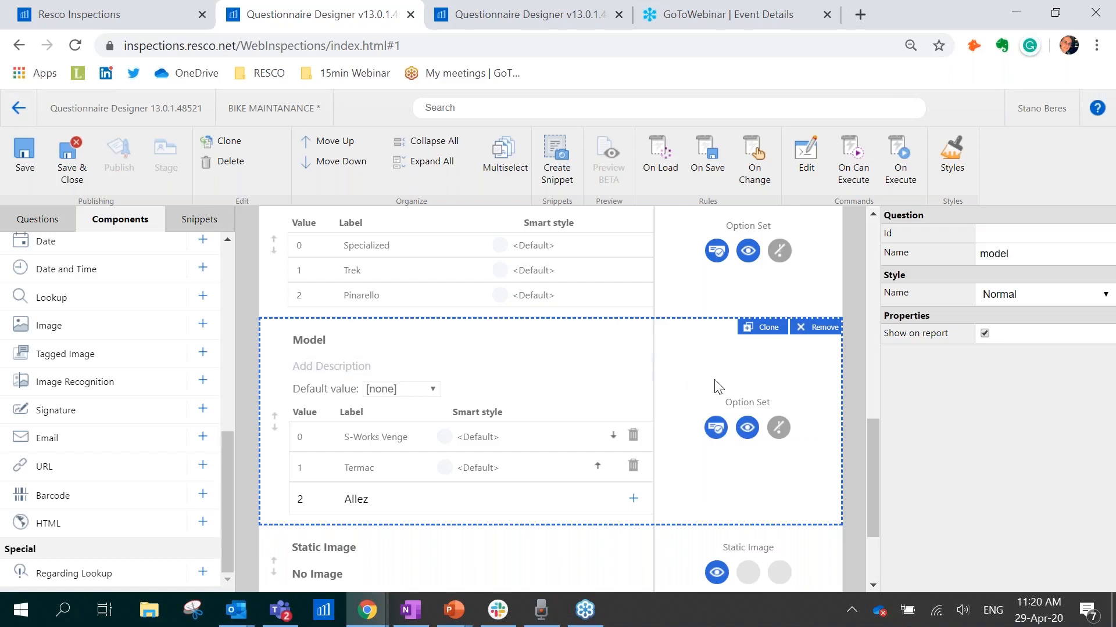
{"action": "left_click", "coordinate": [750, 431]}
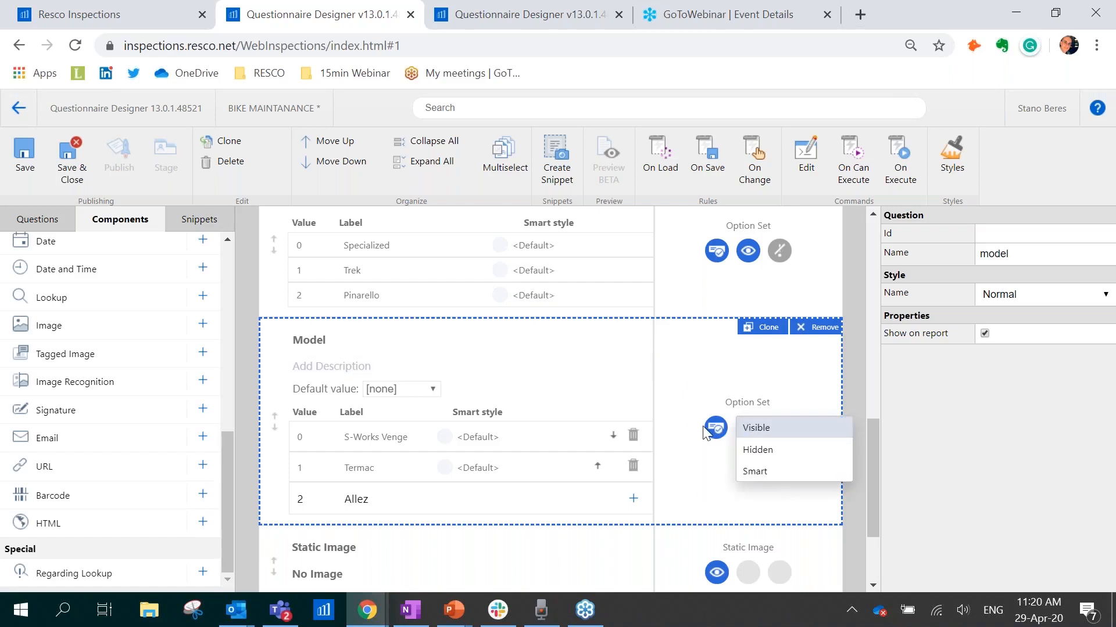
{"action": "left_click", "coordinate": [756, 472]}
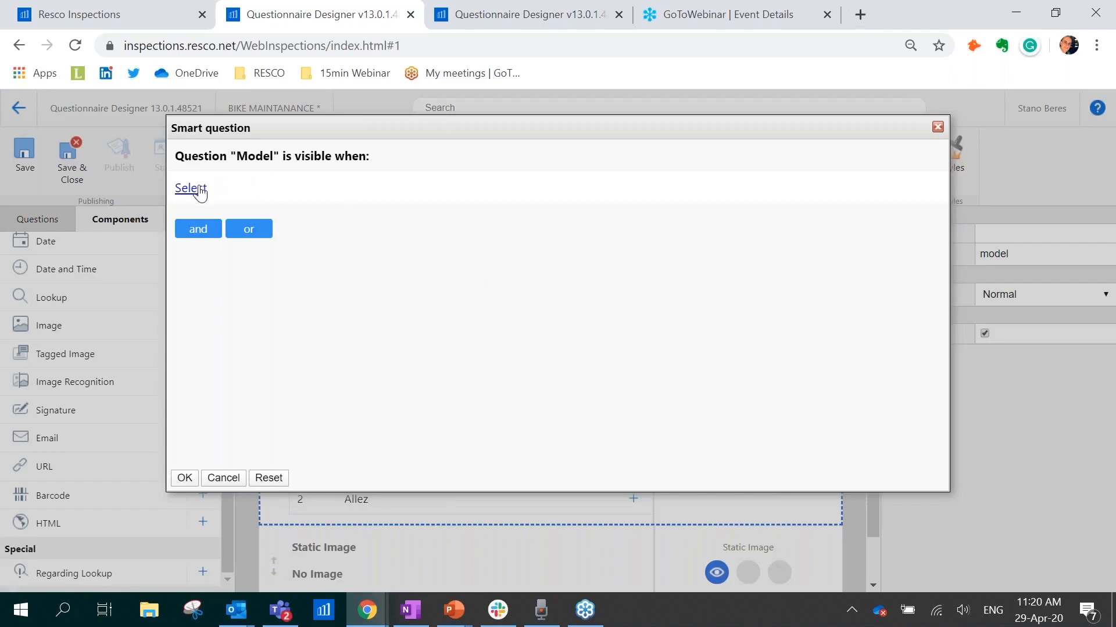
{"action": "left_click", "coordinate": [197, 191]}
{"action": "left_click", "coordinate": [254, 235]}
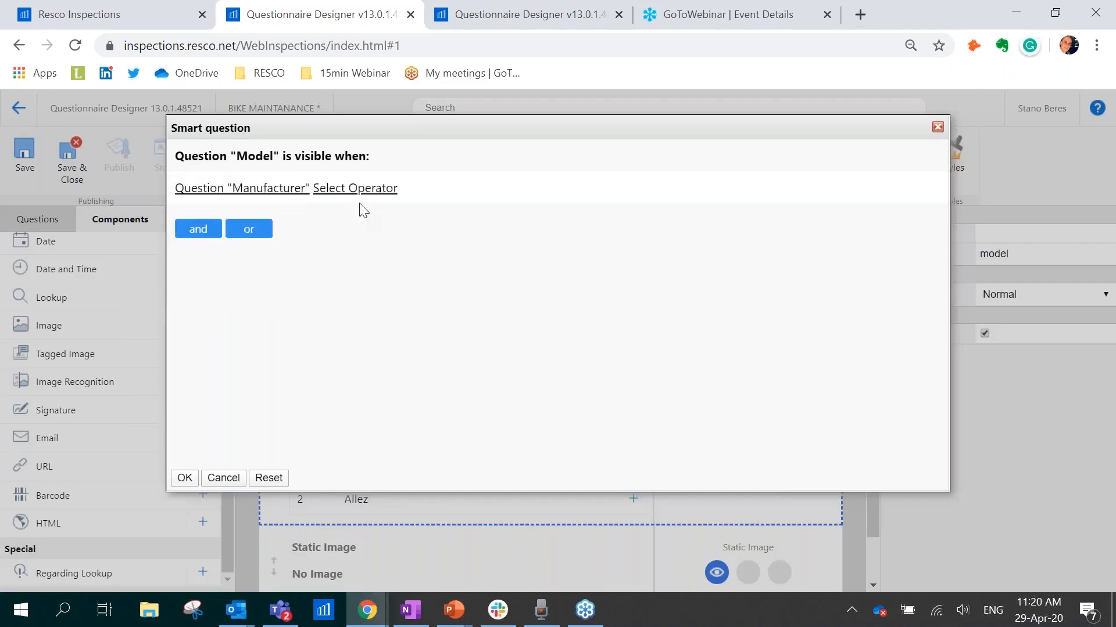
{"action": "left_click", "coordinate": [336, 188]}
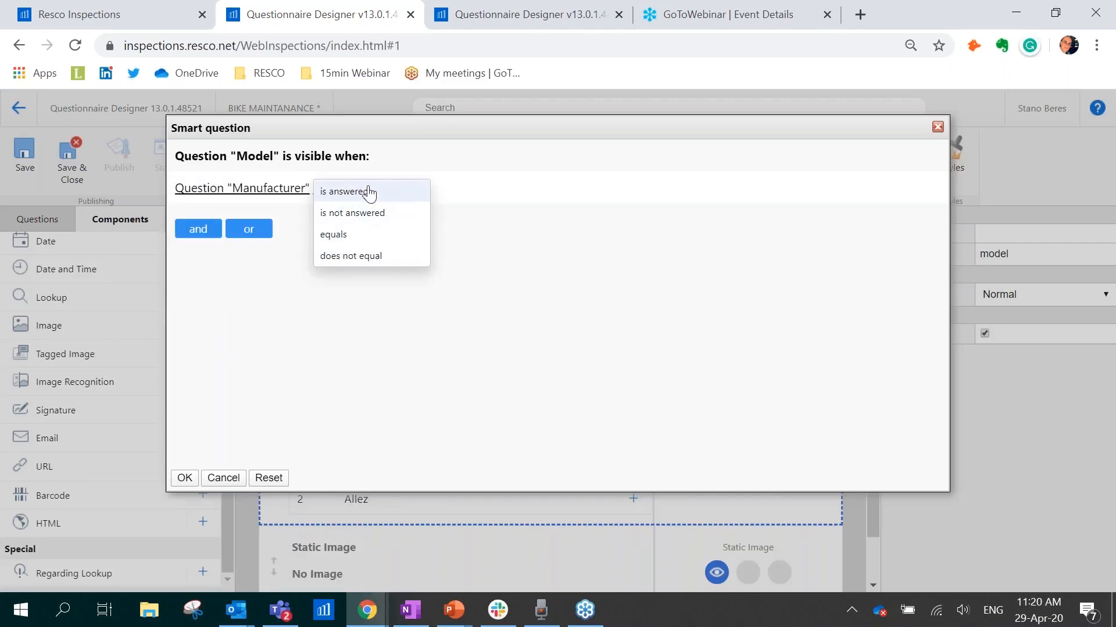
{"action": "left_click", "coordinate": [361, 235]}
{"action": "left_click", "coordinate": [397, 189]}
{"action": "left_click", "coordinate": [412, 191]}
{"action": "left_click", "coordinate": [185, 477]}
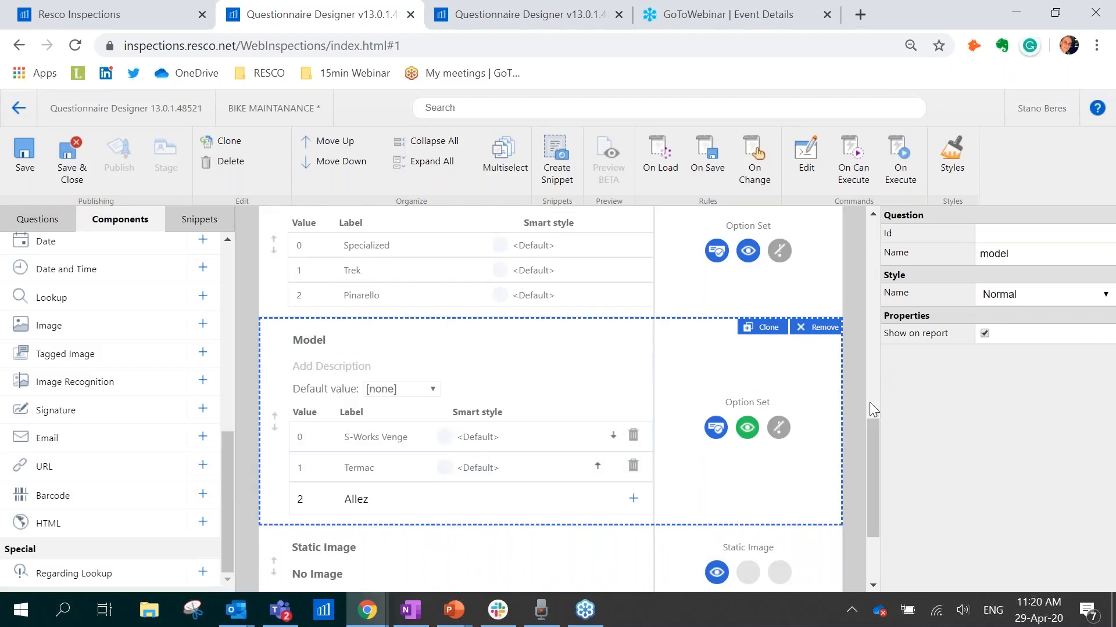
Insert the picture "bike sworks" into the Static Image question below Model
{"action": "scroll", "coordinate": [871, 407], "scroll_direction": "down", "scroll_amount": 2}
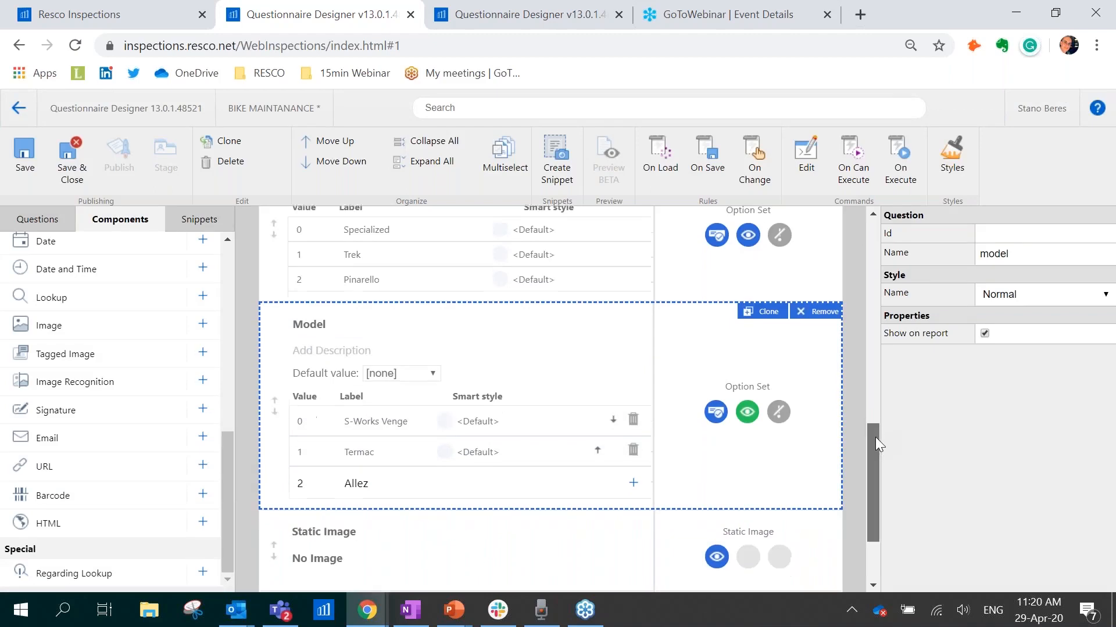
{"action": "left_click", "coordinate": [464, 424]}
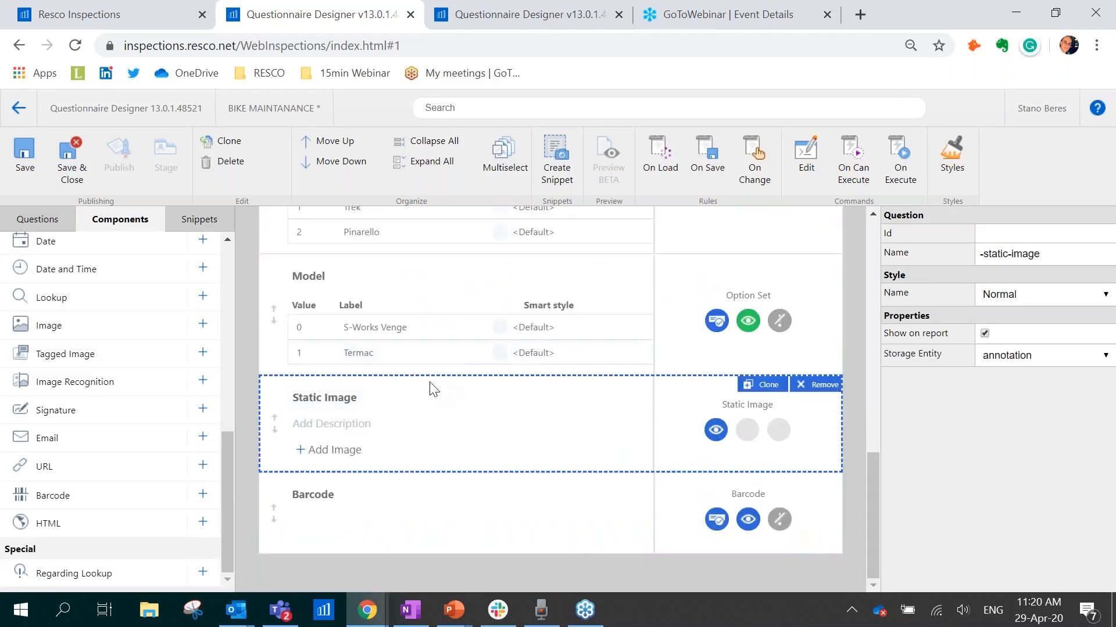
{"action": "left_click", "coordinate": [358, 457]}
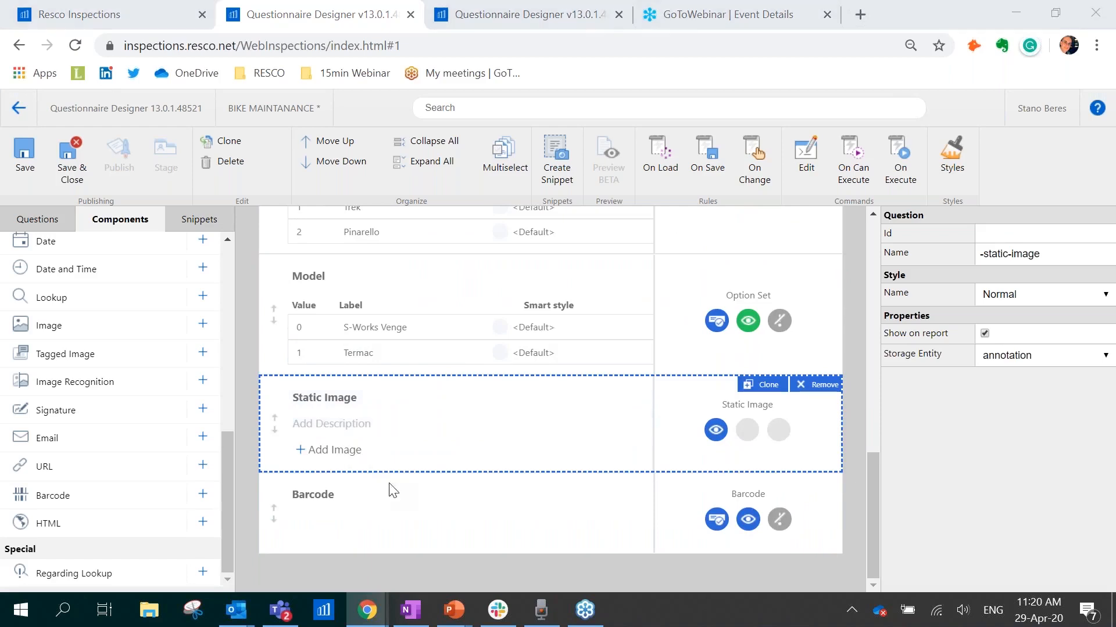
{"action": "left_click", "coordinate": [337, 180]}
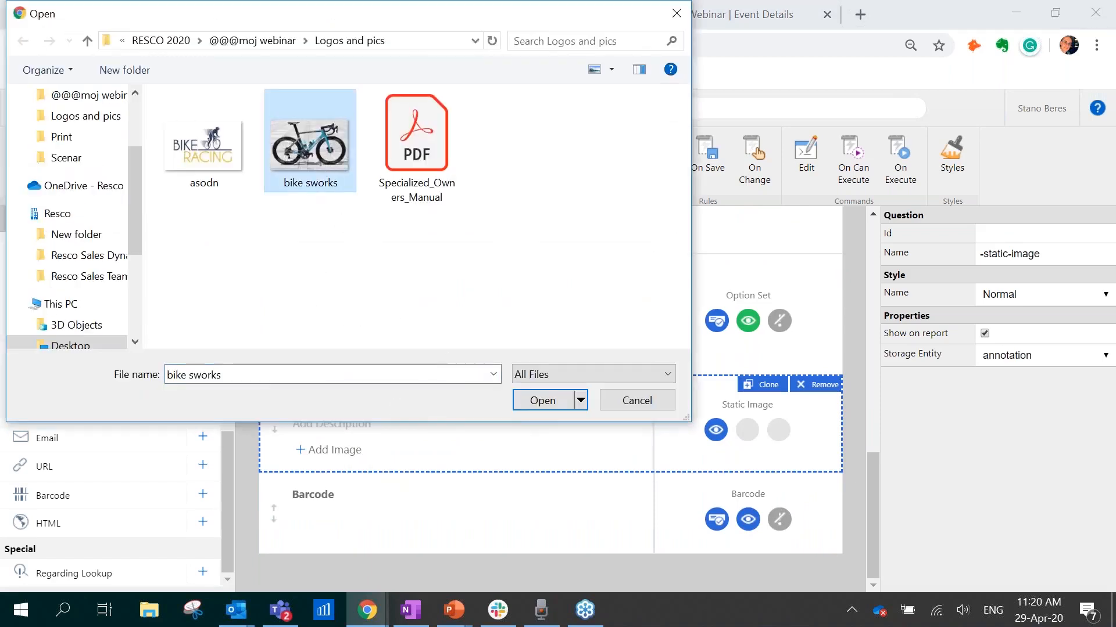
{"action": "left_click", "coordinate": [538, 408]}
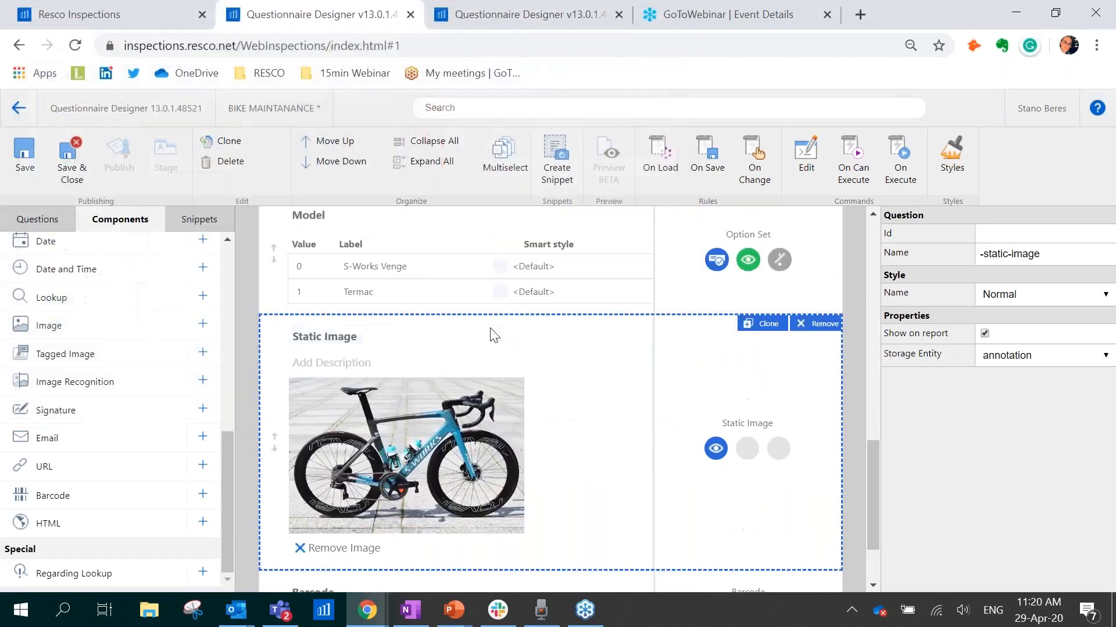
Clear the title of the static image question so its label is blank
{"action": "left_click", "coordinate": [345, 347]}
{"action": "key", "text": "BackSpace"}
{"action": "left_click", "coordinate": [856, 367]}
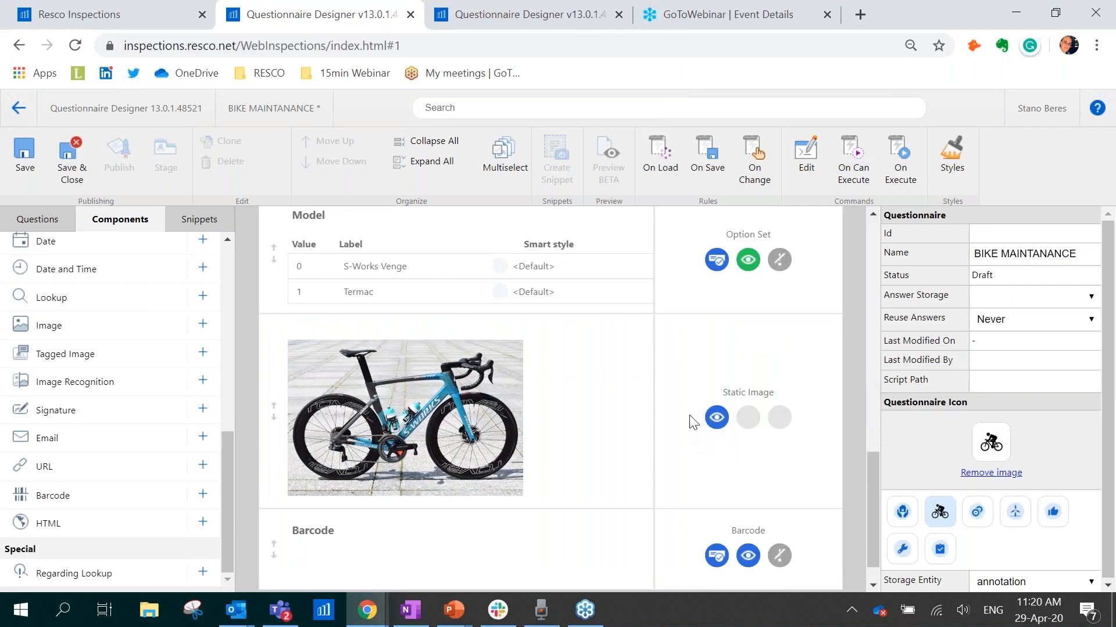
Make the static image smart so it is visible only when the Model question equals S-Works Venge
{"action": "left_click", "coordinate": [722, 418]}
{"action": "left_click", "coordinate": [746, 461]}
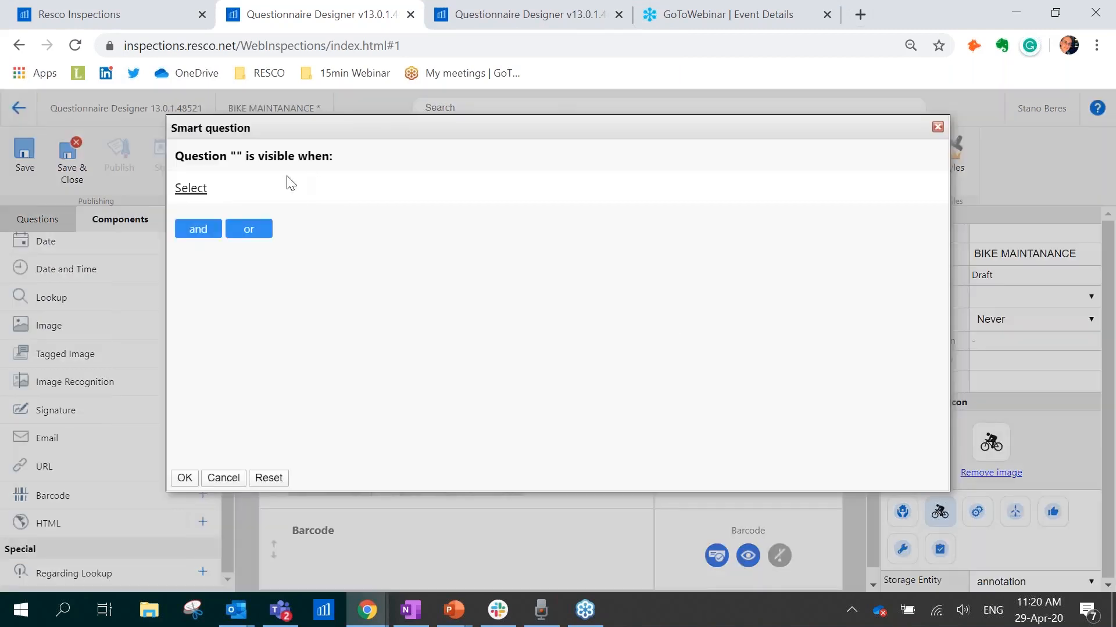
{"action": "left_click", "coordinate": [189, 189]}
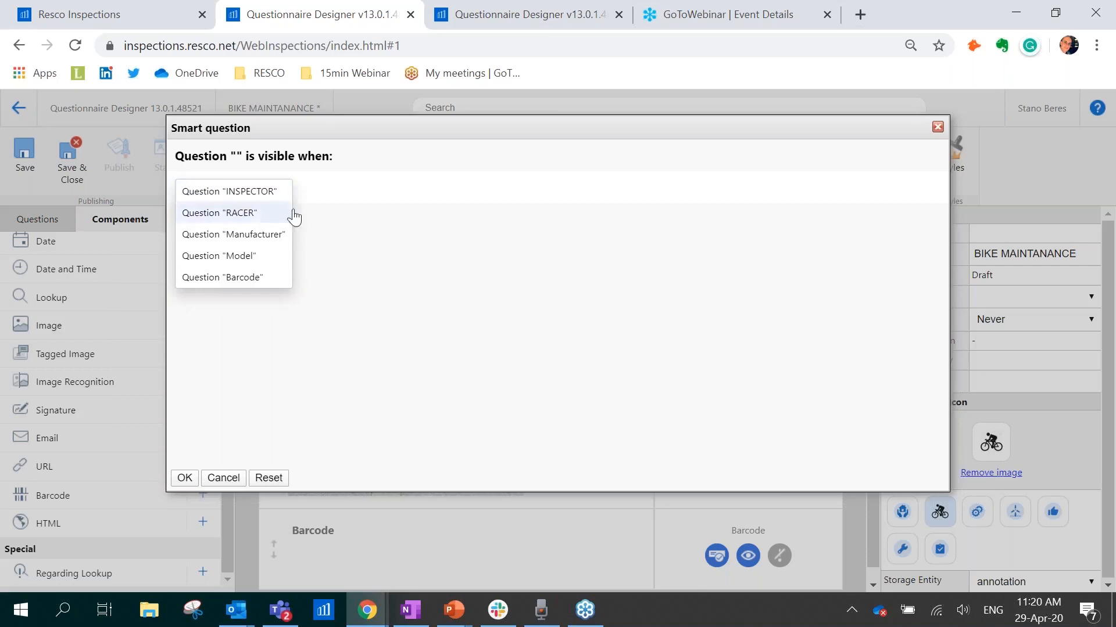
{"action": "left_click", "coordinate": [272, 256]}
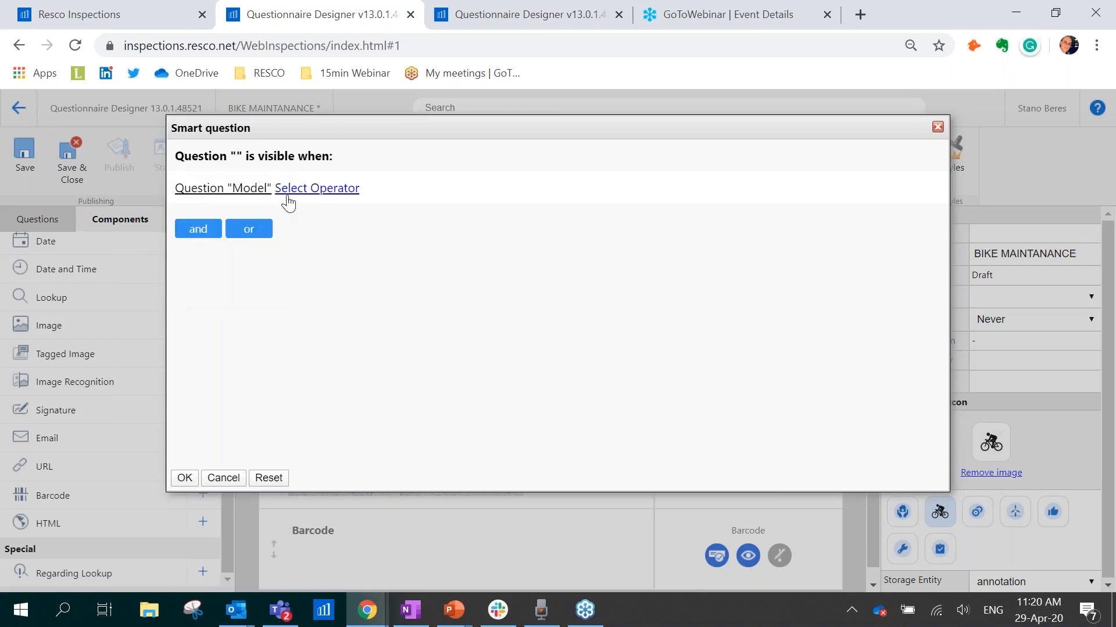
{"action": "left_click", "coordinate": [303, 192]}
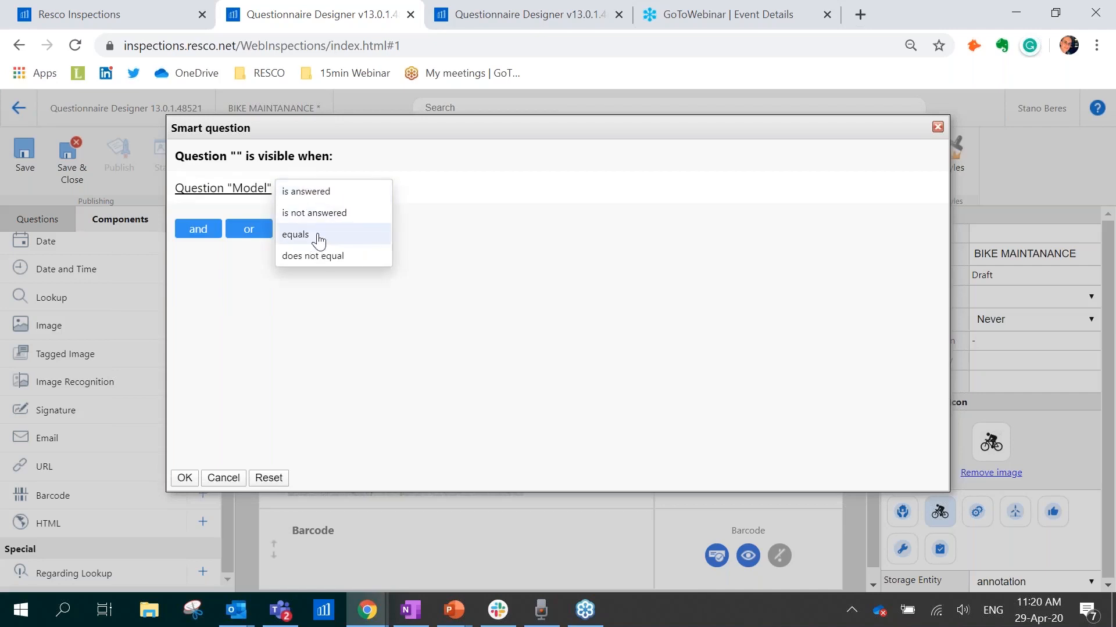
{"action": "left_click", "coordinate": [348, 234]}
{"action": "left_click", "coordinate": [357, 189]}
{"action": "left_click", "coordinate": [387, 194]}
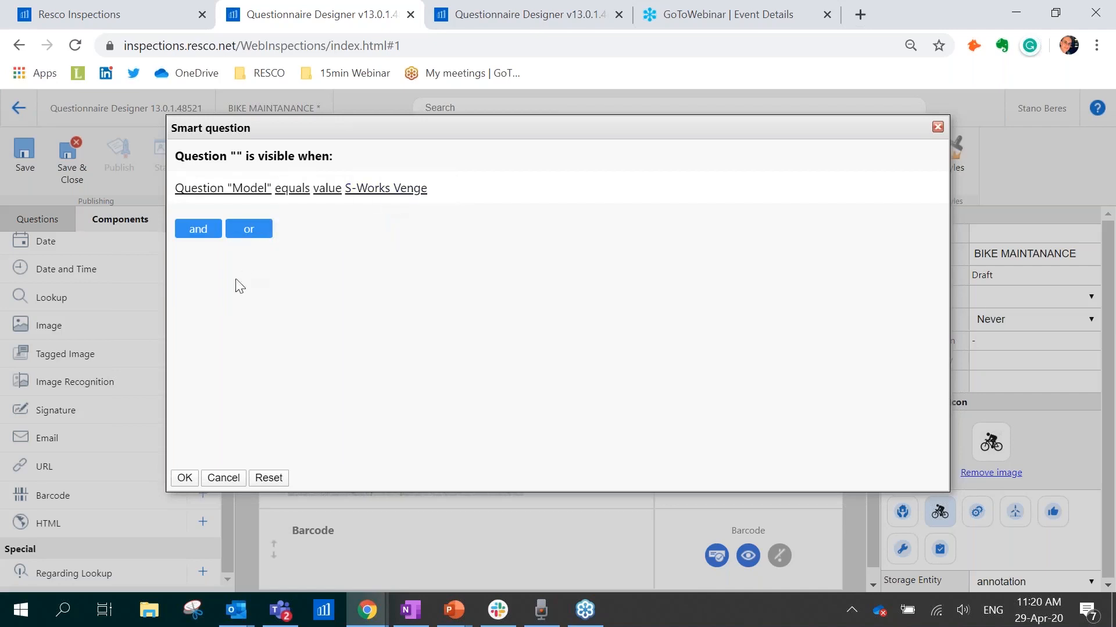
{"action": "left_click", "coordinate": [184, 478]}
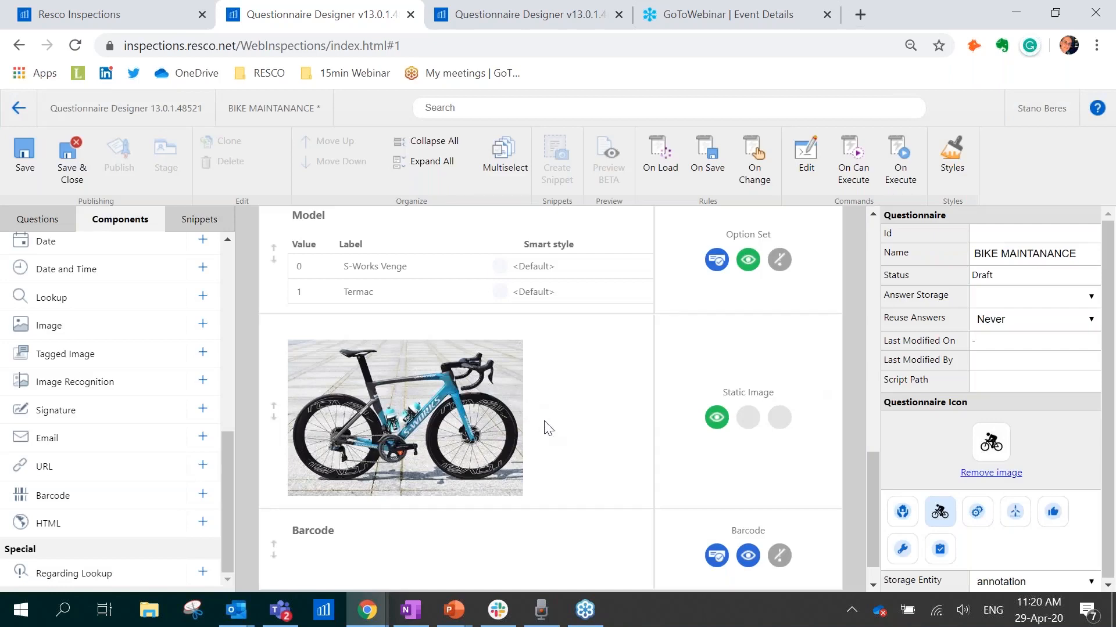
Make the Barcode question smart so it is visible only when the Model question is answered
{"action": "scroll", "coordinate": [481, 408], "scroll_direction": "down", "scroll_amount": 1}
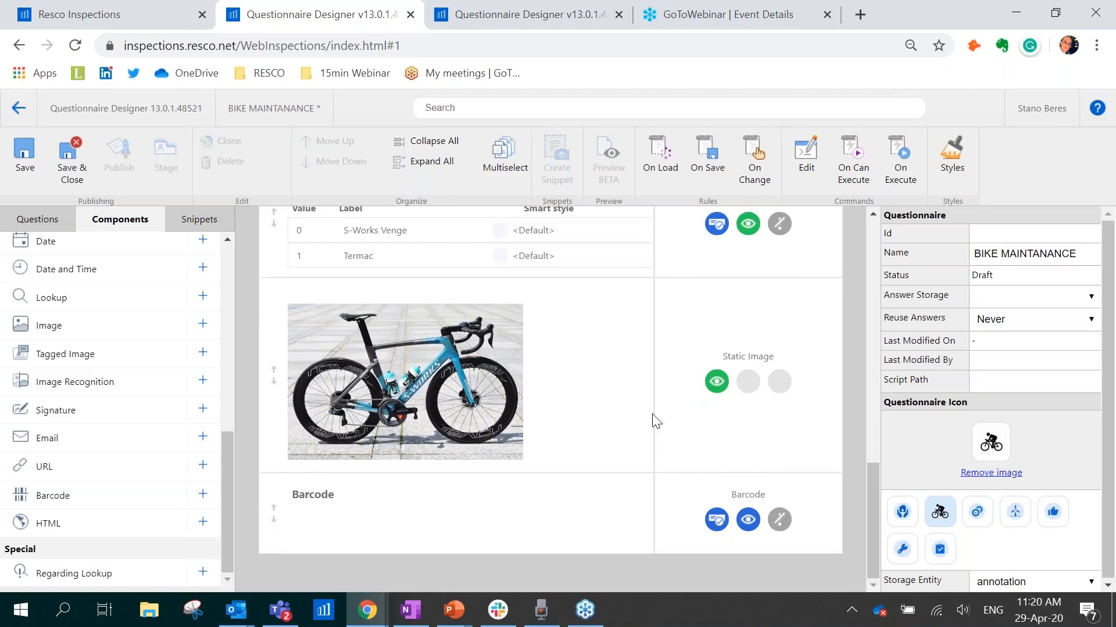
{"action": "scroll", "coordinate": [644, 386], "scroll_direction": "up", "scroll_amount": 2}
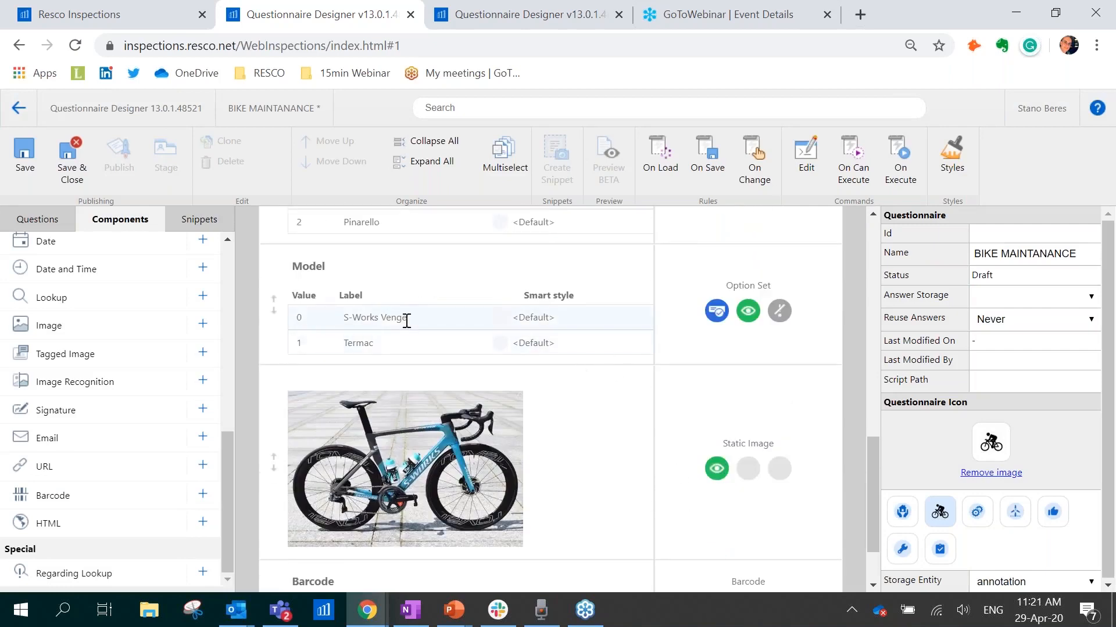
{"action": "scroll", "coordinate": [535, 362], "scroll_direction": "down", "scroll_amount": 2}
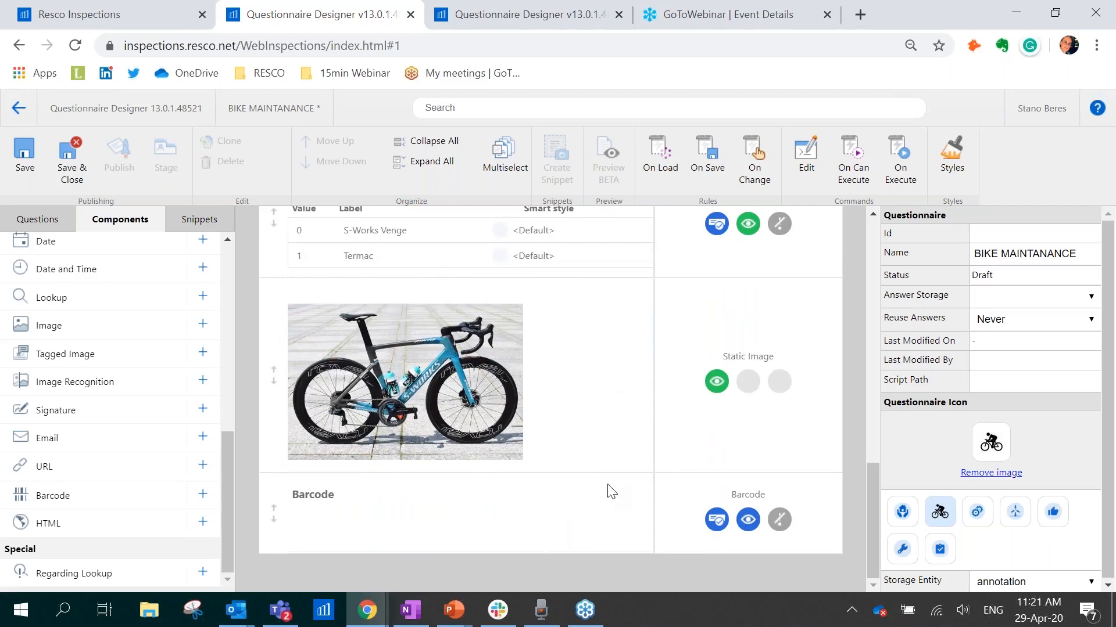
{"action": "left_click", "coordinate": [751, 530]}
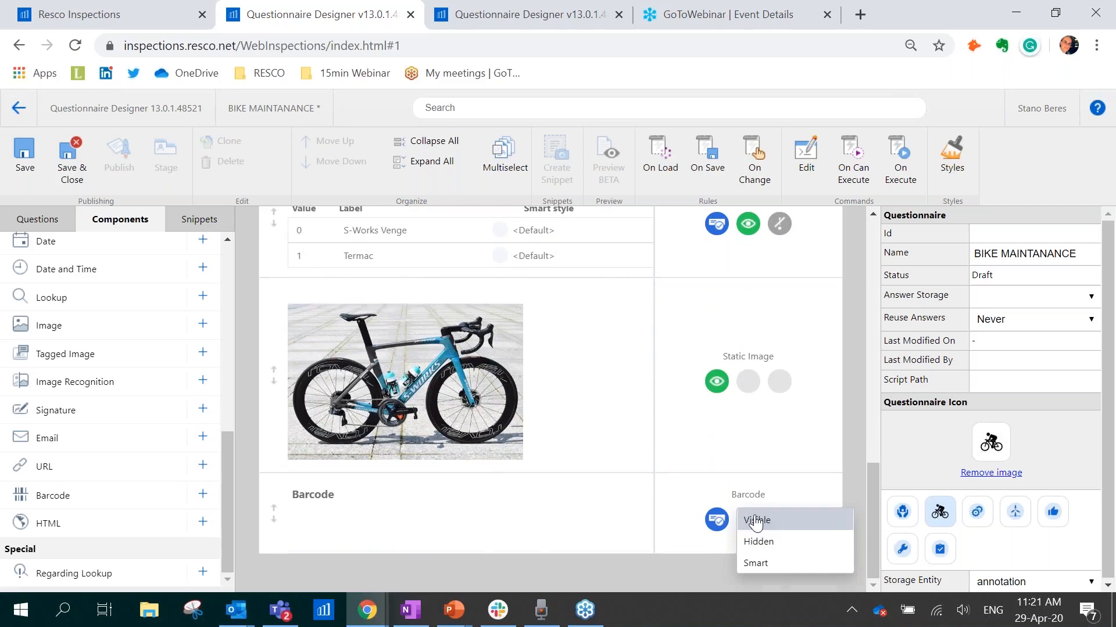
{"action": "left_click", "coordinate": [760, 564]}
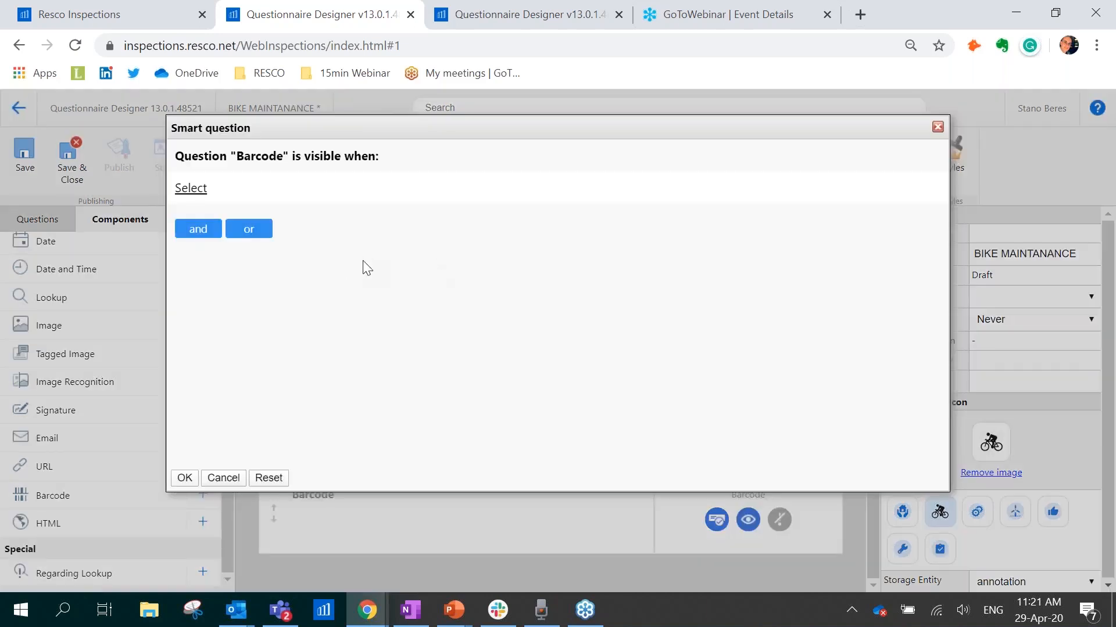
{"action": "left_click", "coordinate": [192, 188]}
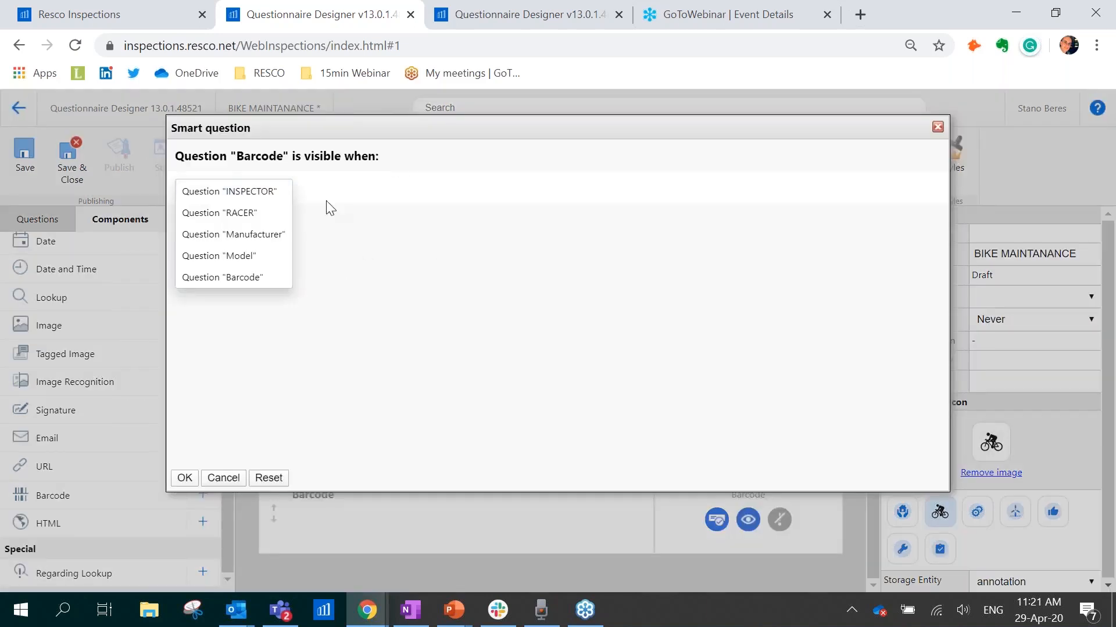
{"action": "left_click", "coordinate": [261, 256]}
{"action": "left_click", "coordinate": [331, 188]}
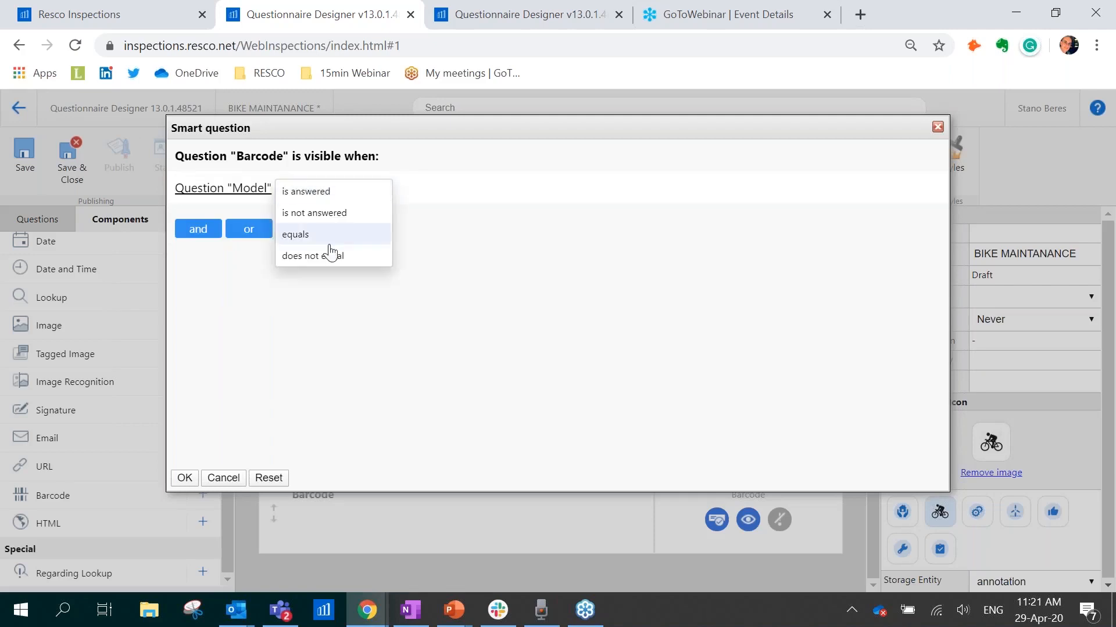
{"action": "left_click", "coordinate": [362, 234]}
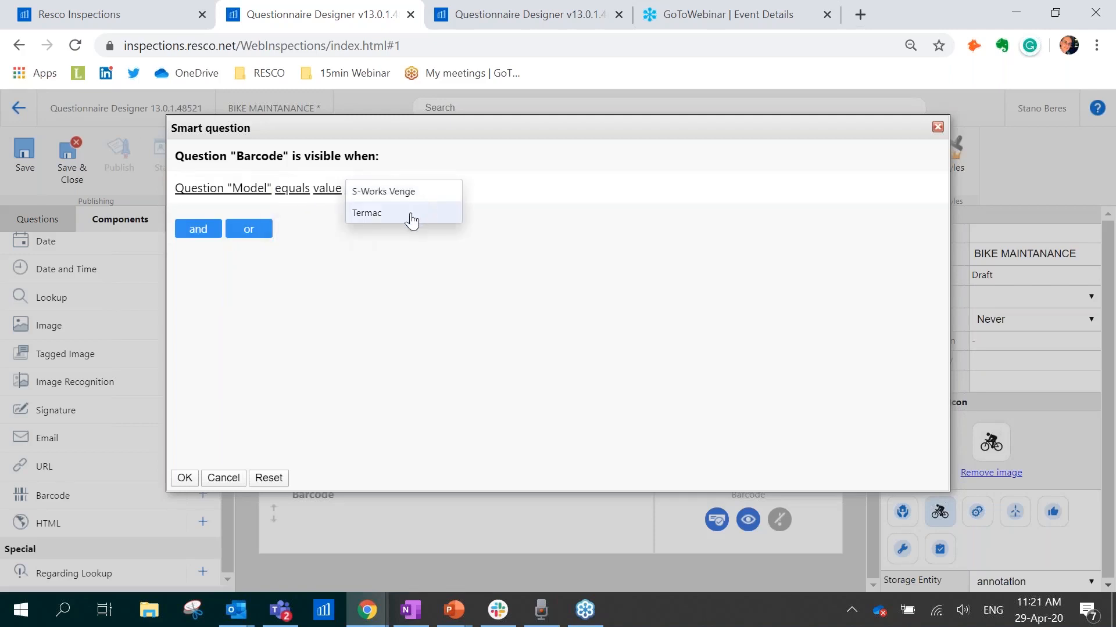
{"action": "left_click", "coordinate": [329, 192]}
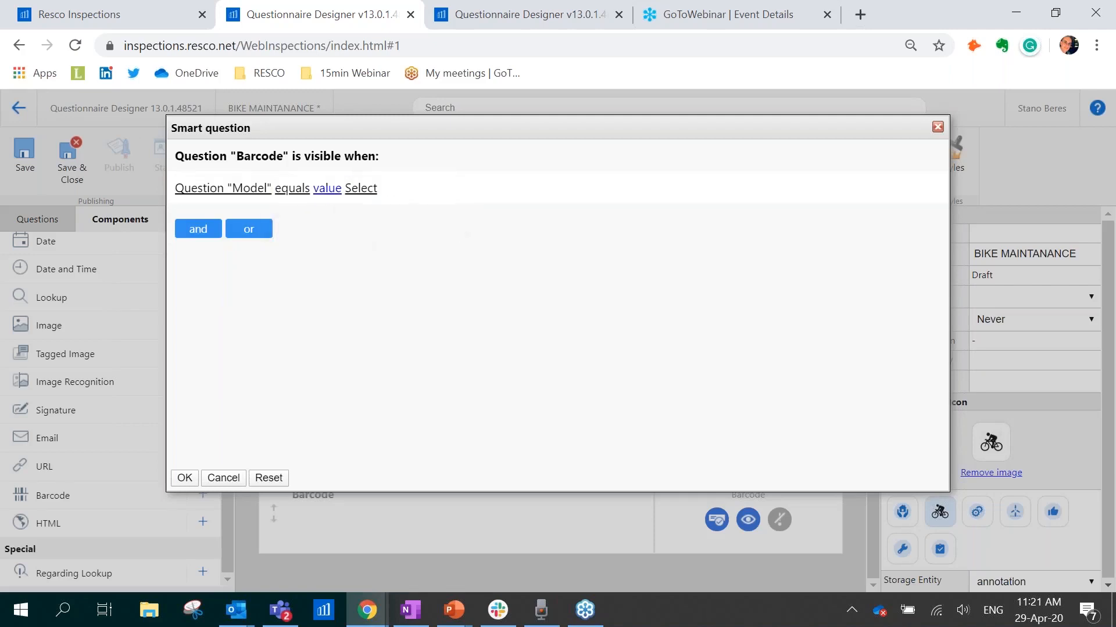
{"action": "left_click", "coordinate": [299, 190]}
{"action": "left_click", "coordinate": [334, 196]}
{"action": "left_click", "coordinate": [187, 478]}
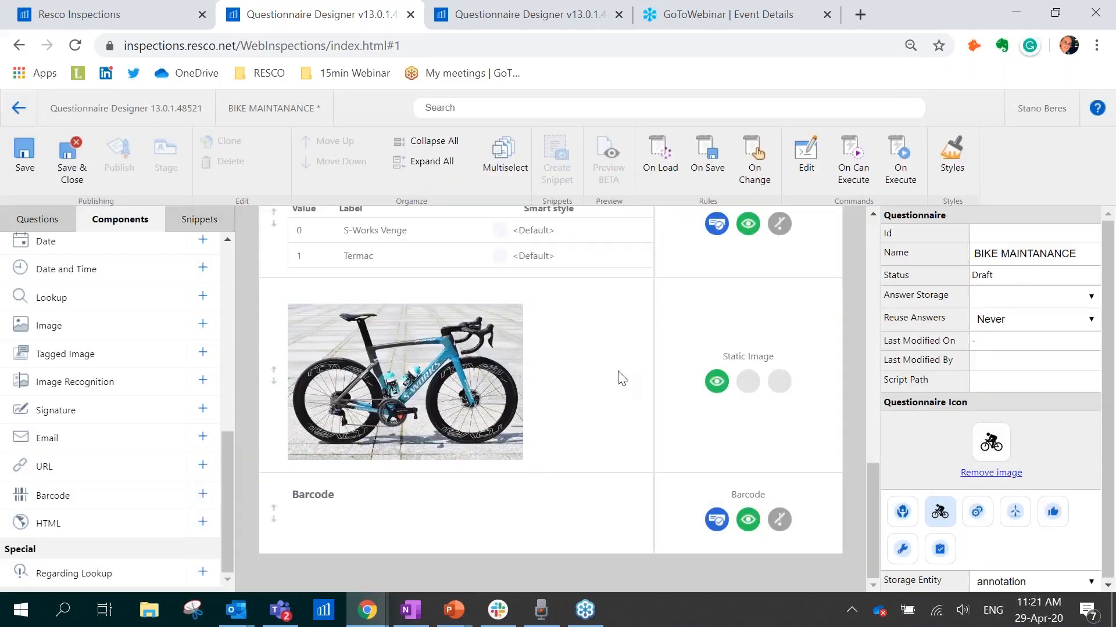
Save the BIKE MAINTANANCE questionnaire with its smart visibility rules
{"action": "scroll", "coordinate": [807, 417], "scroll_direction": "up", "scroll_amount": 1}
{"action": "scroll", "coordinate": [711, 402], "scroll_direction": "down", "scroll_amount": 1}
{"action": "scroll", "coordinate": [657, 386], "scroll_direction": "up", "scroll_amount": 1}
{"action": "scroll", "coordinate": [575, 385], "scroll_direction": "down", "scroll_amount": 1}
{"action": "key", "text": "ctrl+s"}
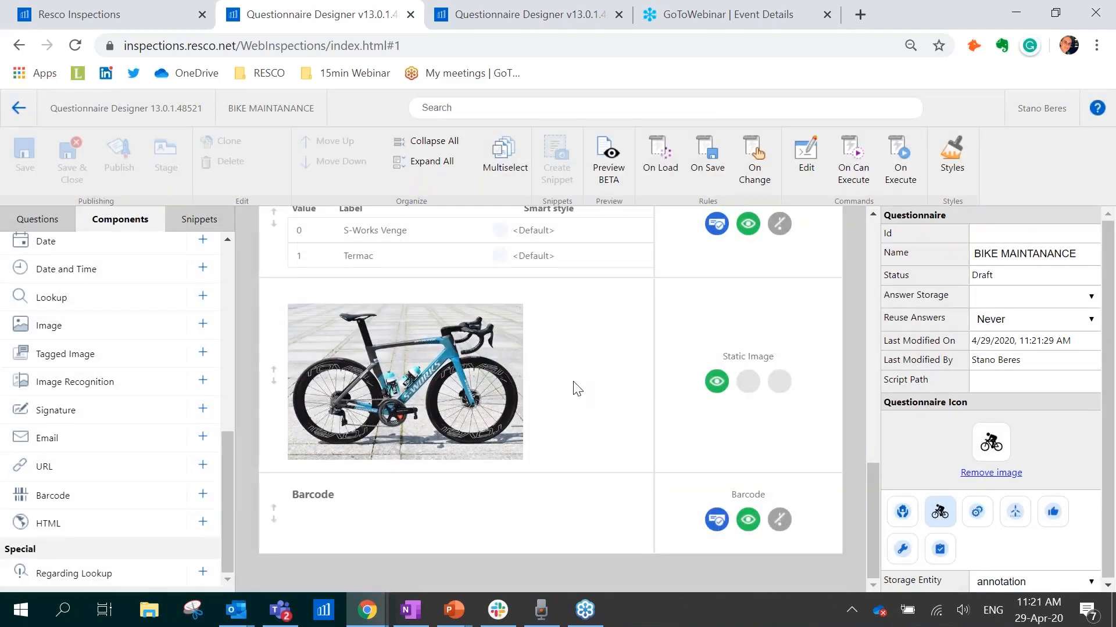
Add a new group below the Barcode question and name it General State
{"action": "scroll", "coordinate": [577, 390], "scroll_direction": "up", "scroll_amount": 5}
{"action": "scroll", "coordinate": [581, 395], "scroll_direction": "down", "scroll_amount": 5}
{"action": "scroll", "coordinate": [549, 407], "scroll_direction": "up", "scroll_amount": 2}
{"action": "scroll", "coordinate": [551, 406], "scroll_direction": "up", "scroll_amount": 4}
{"action": "scroll", "coordinate": [742, 456], "scroll_direction": "down", "scroll_amount": 5}
{"action": "scroll", "coordinate": [145, 405], "scroll_direction": "up", "scroll_amount": 5}
{"action": "scroll", "coordinate": [144, 405], "scroll_direction": "up", "scroll_amount": 4}
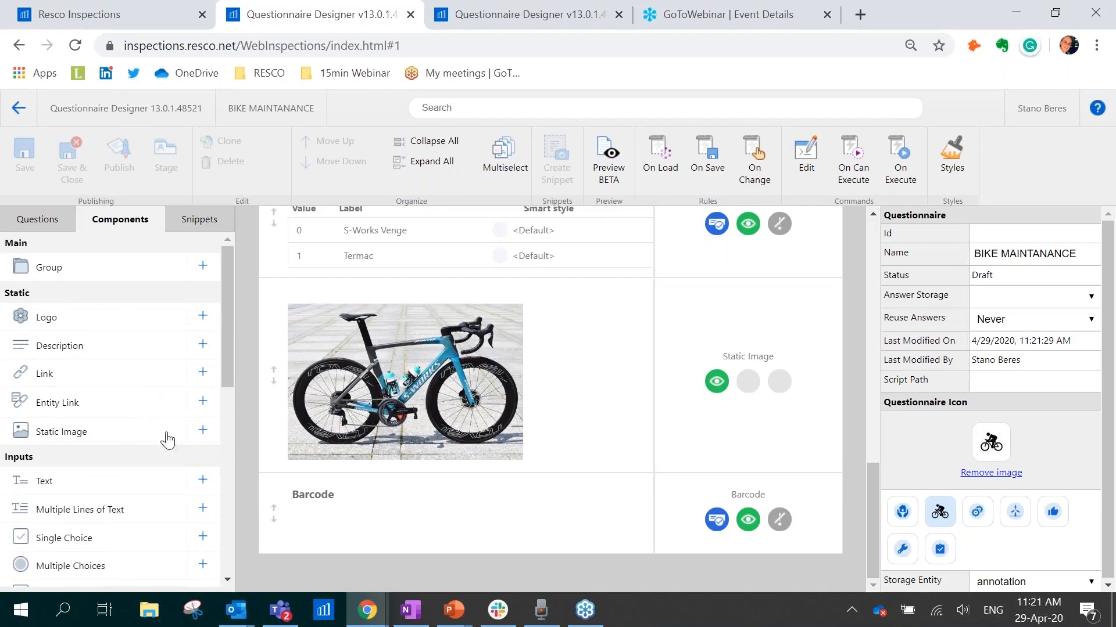
{"action": "left_click", "coordinate": [203, 266]}
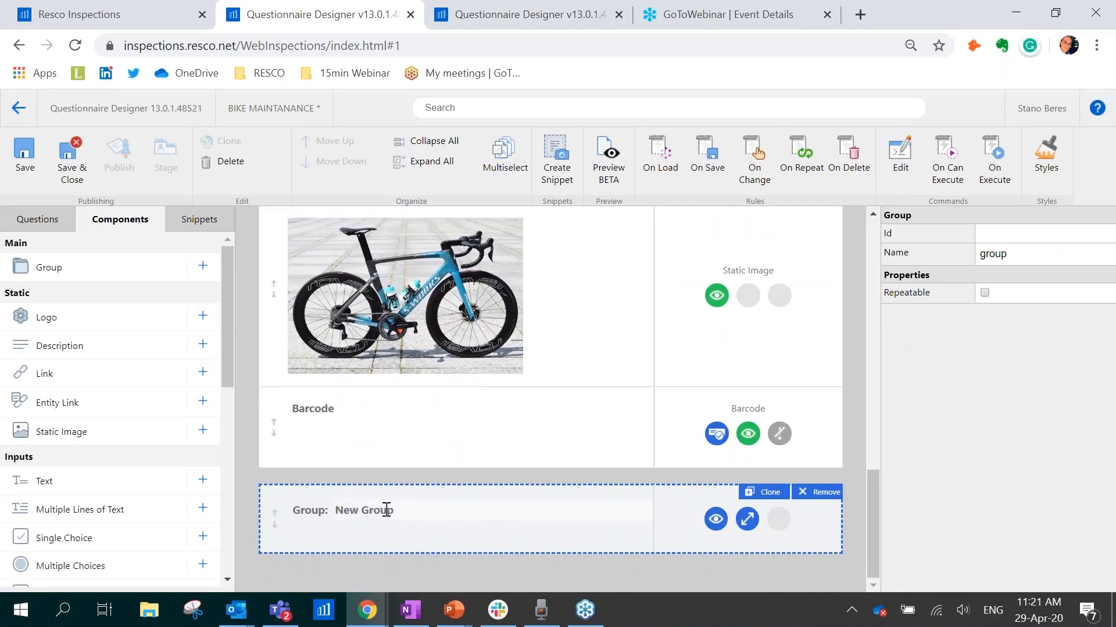
{"action": "double_click", "coordinate": [353, 512]}
{"action": "type", "text": "General State"}
{"action": "left_click", "coordinate": [378, 553]}
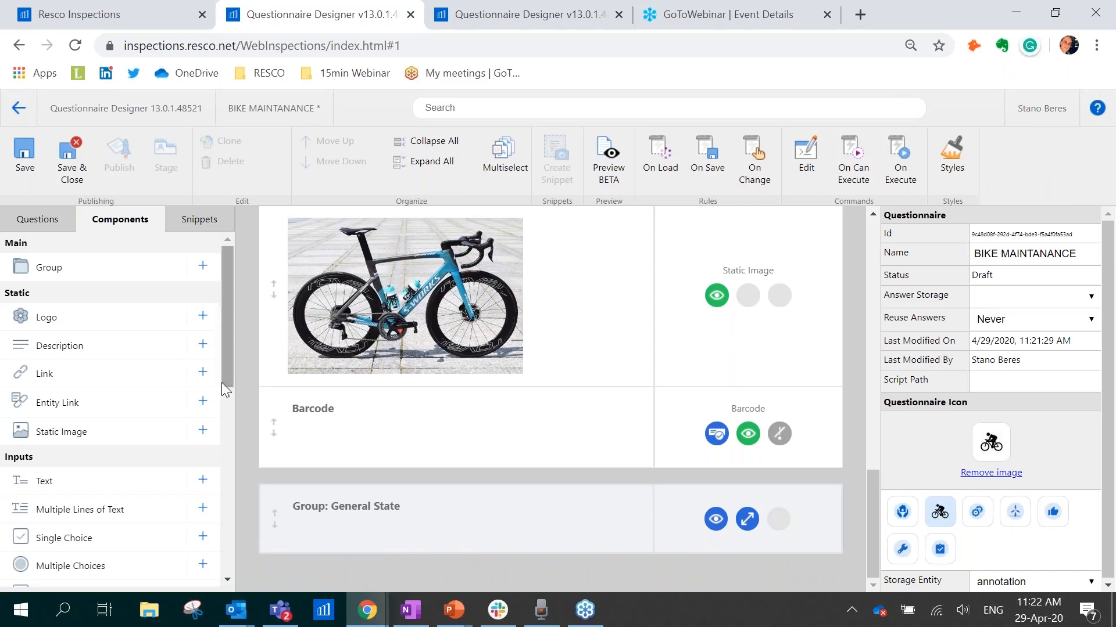
{"action": "scroll", "coordinate": [132, 406], "scroll_direction": "down", "scroll_amount": 3}
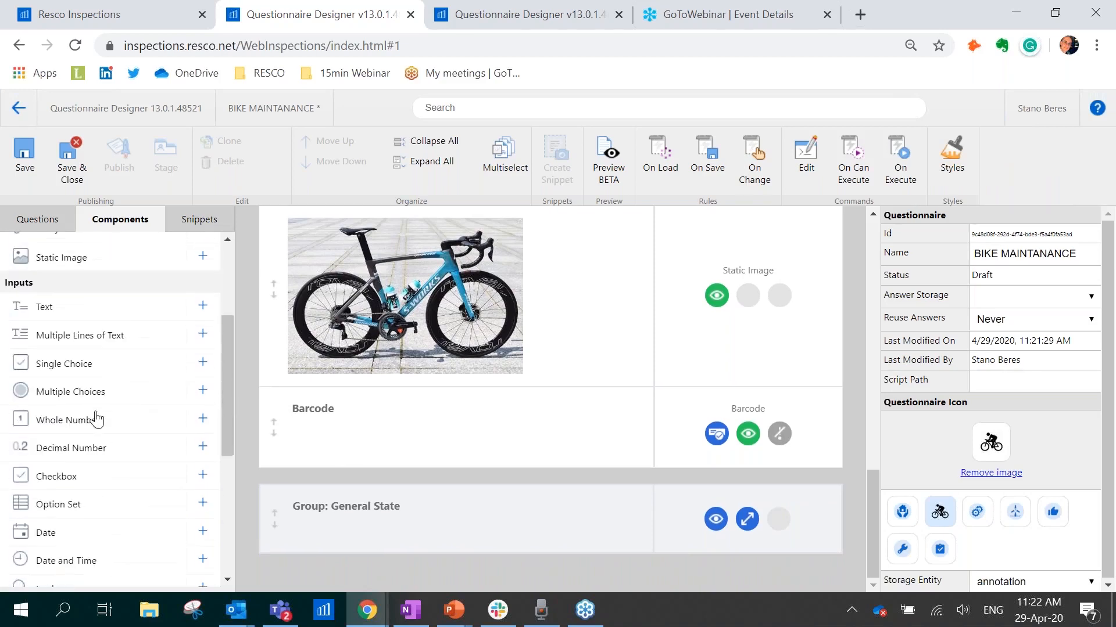
{"action": "left_click", "coordinate": [202, 363]}
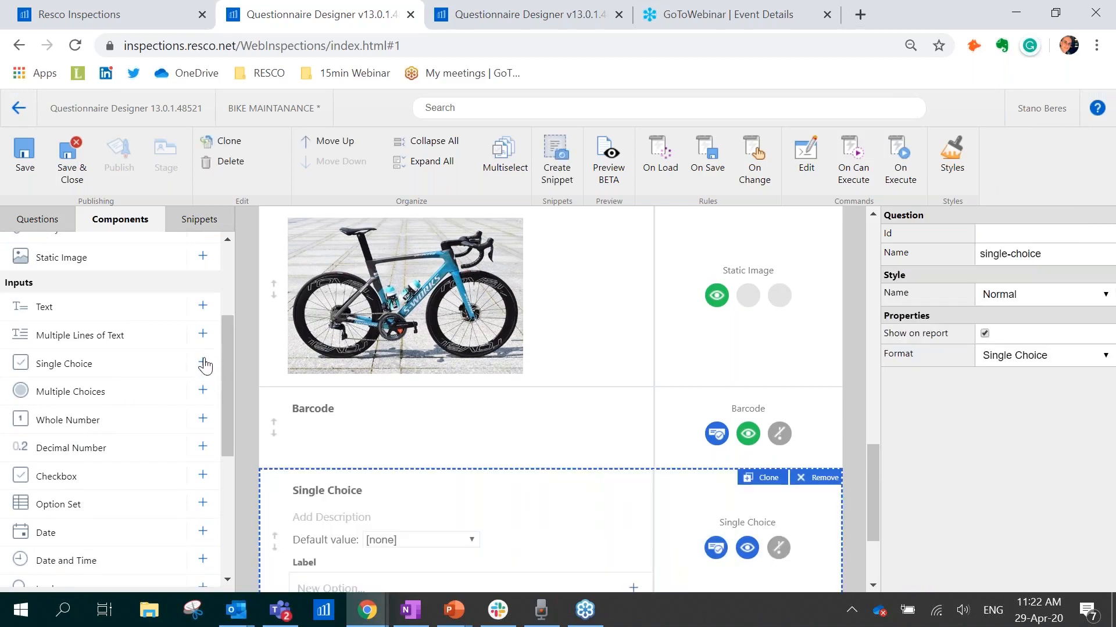
{"action": "scroll", "coordinate": [592, 492], "scroll_direction": "down", "scroll_amount": 3}
{"action": "left_click_drag", "start_coordinate": [281, 487], "coordinate": [283, 591]}
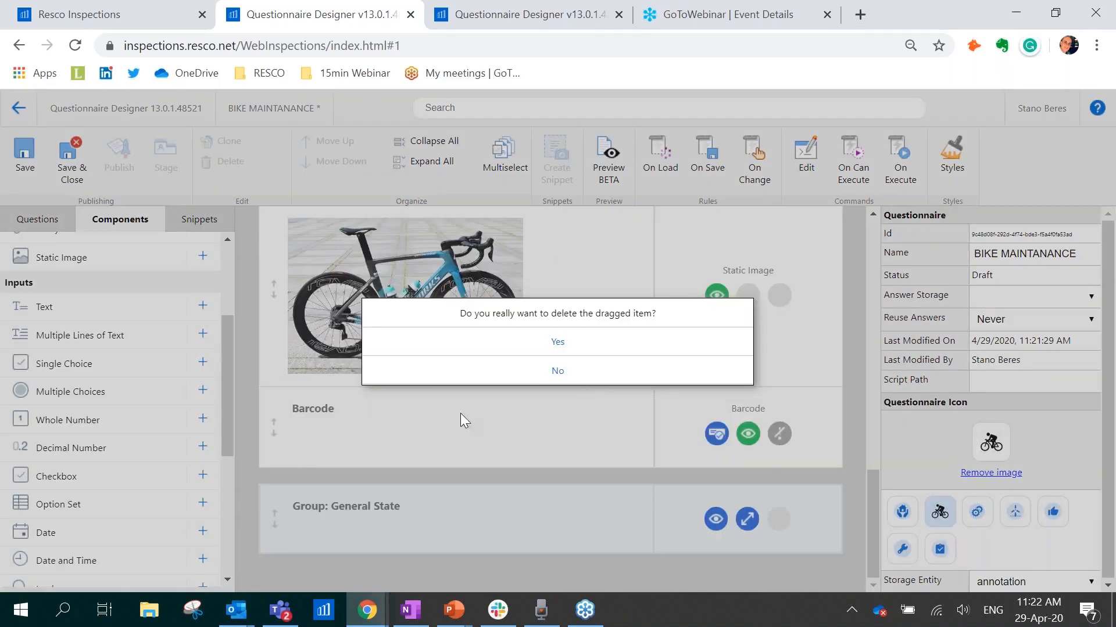
{"action": "left_click", "coordinate": [543, 352]}
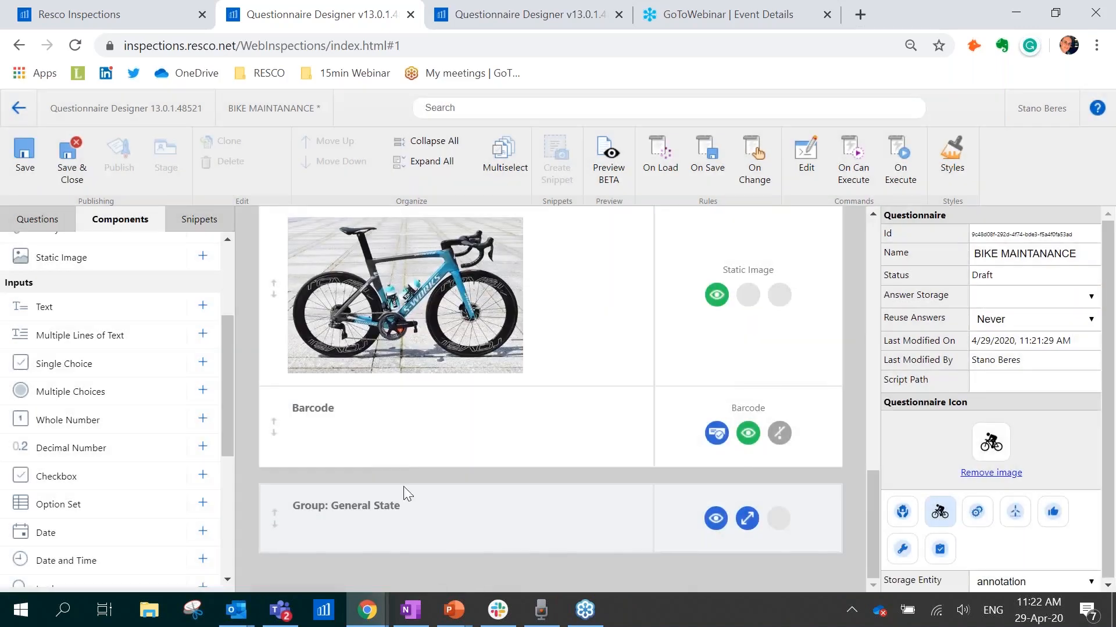
Add two Single Choice questions and one Multiple Choices question to the General State group
{"action": "left_click", "coordinate": [379, 543]}
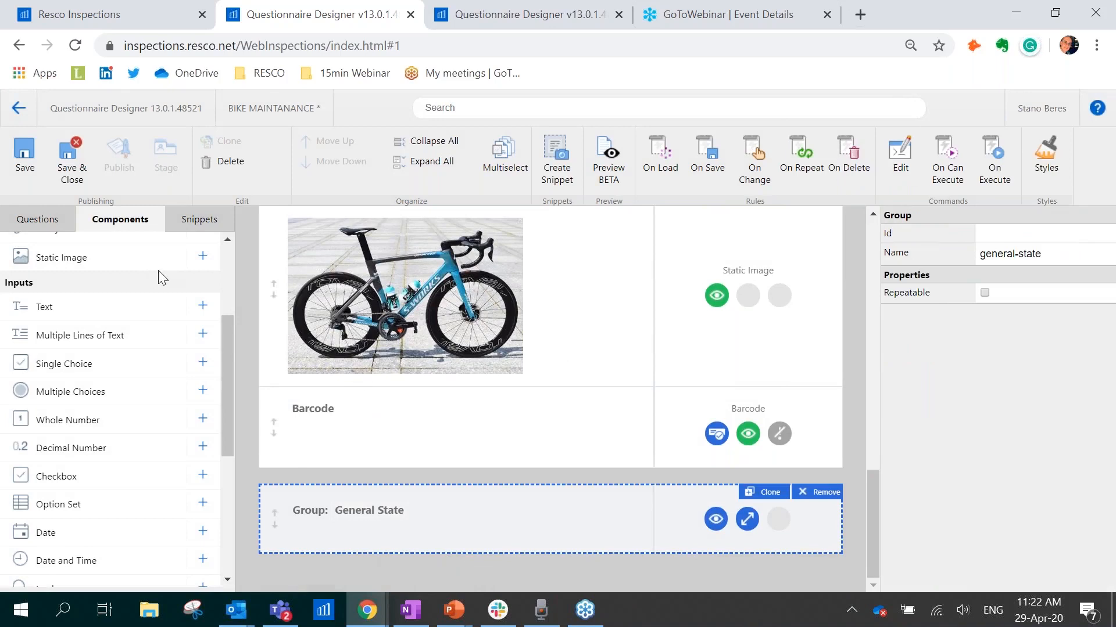
{"action": "left_click", "coordinate": [203, 363]}
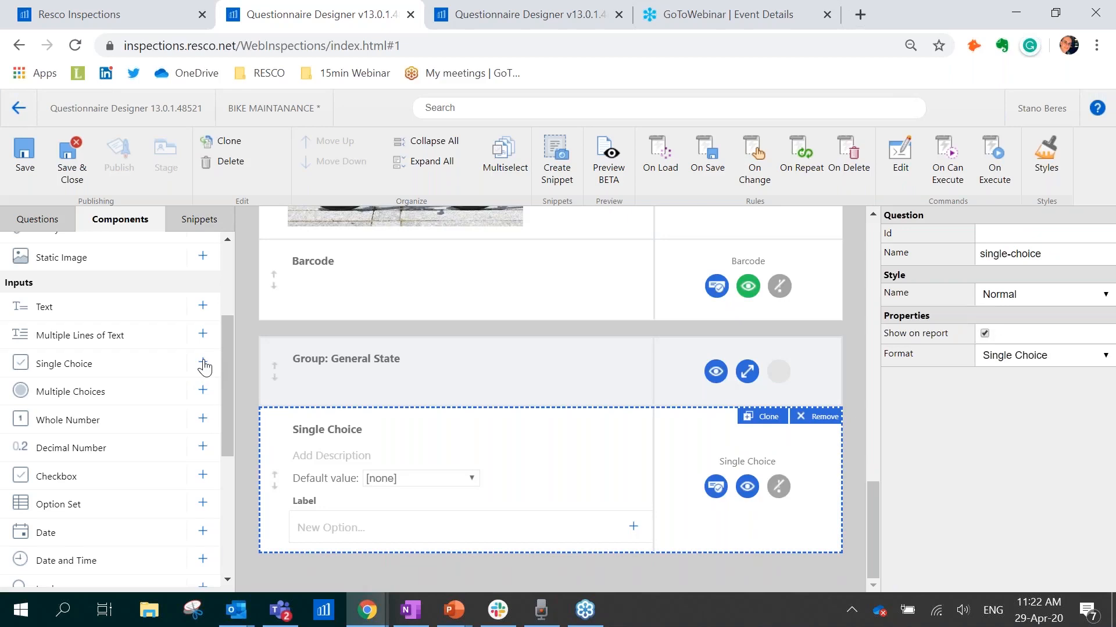
{"action": "left_click", "coordinate": [203, 364]}
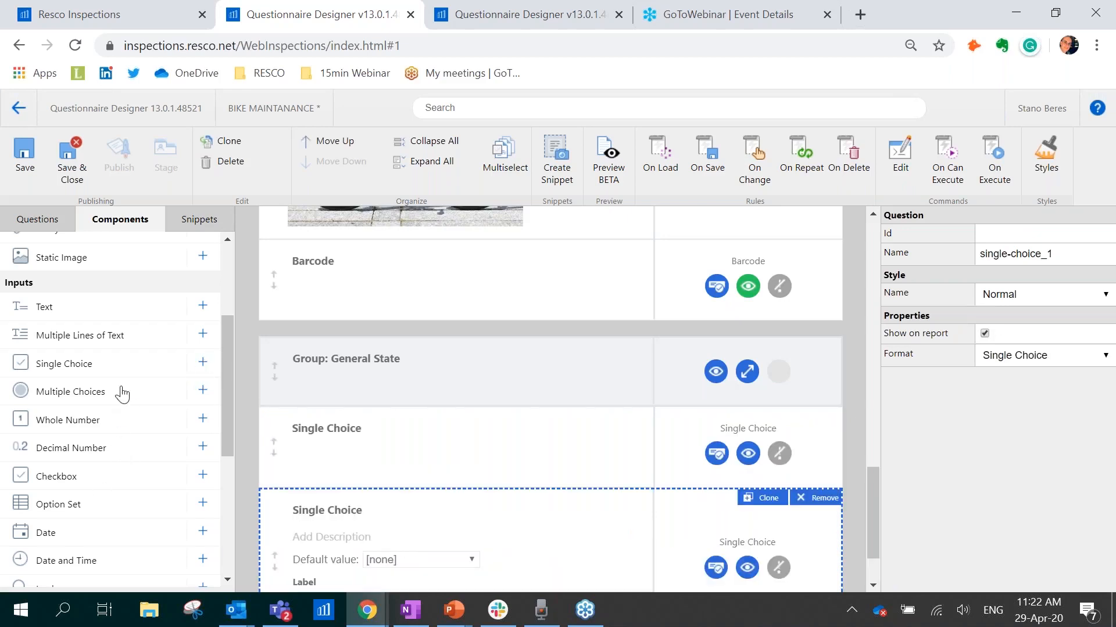
{"action": "left_click", "coordinate": [205, 393]}
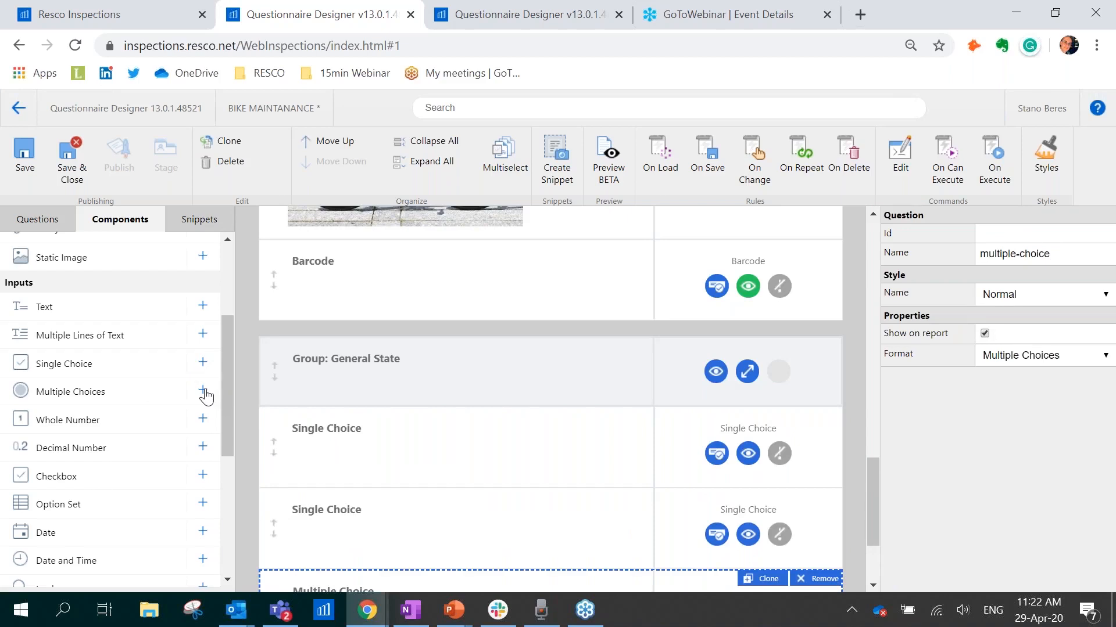
Add an Entity Link, an Image question and a Multiple Lines of Text question below the Multiple Choice question
{"action": "scroll", "coordinate": [171, 334], "scroll_direction": "up", "scroll_amount": 3}
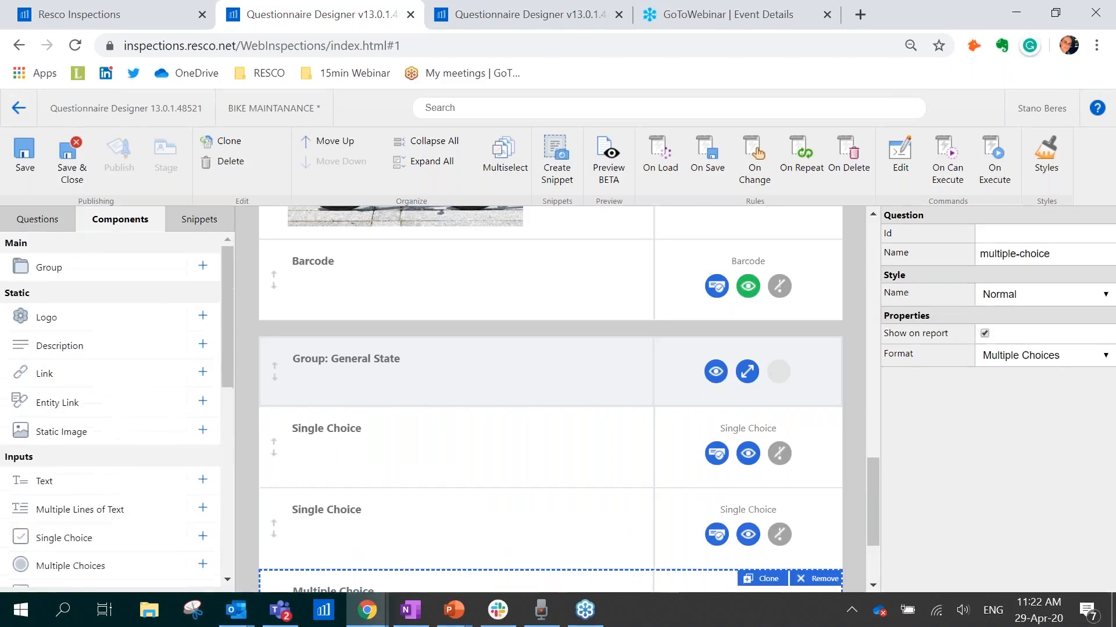
{"action": "left_click", "coordinate": [202, 402]}
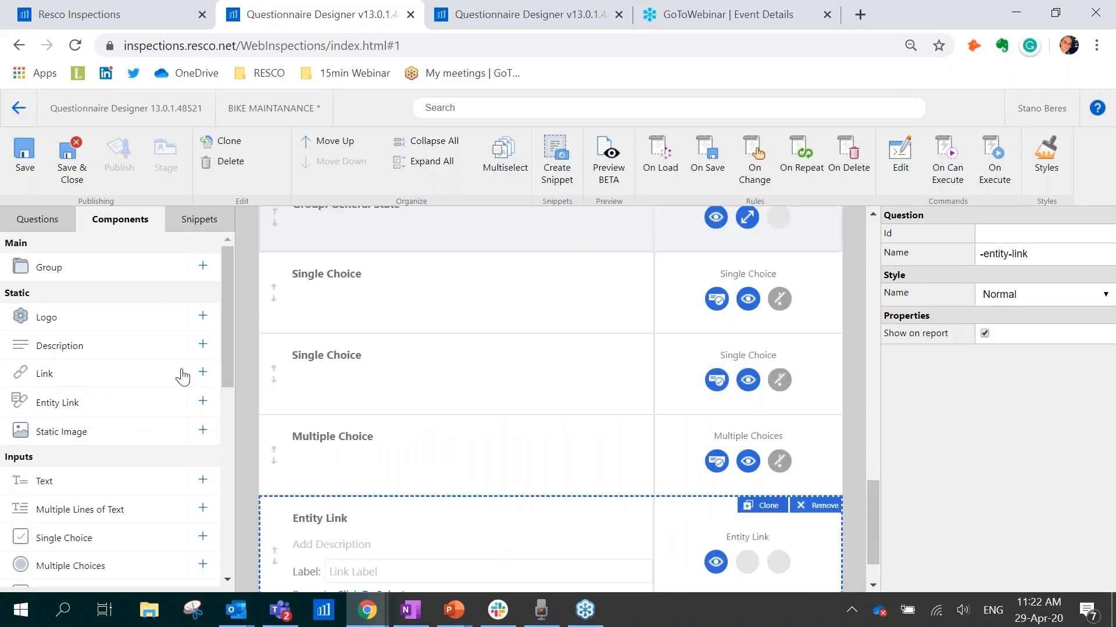
{"action": "scroll", "coordinate": [145, 383], "scroll_direction": "down", "scroll_amount": 5}
{"action": "scroll", "coordinate": [140, 406], "scroll_direction": "down", "scroll_amount": 3}
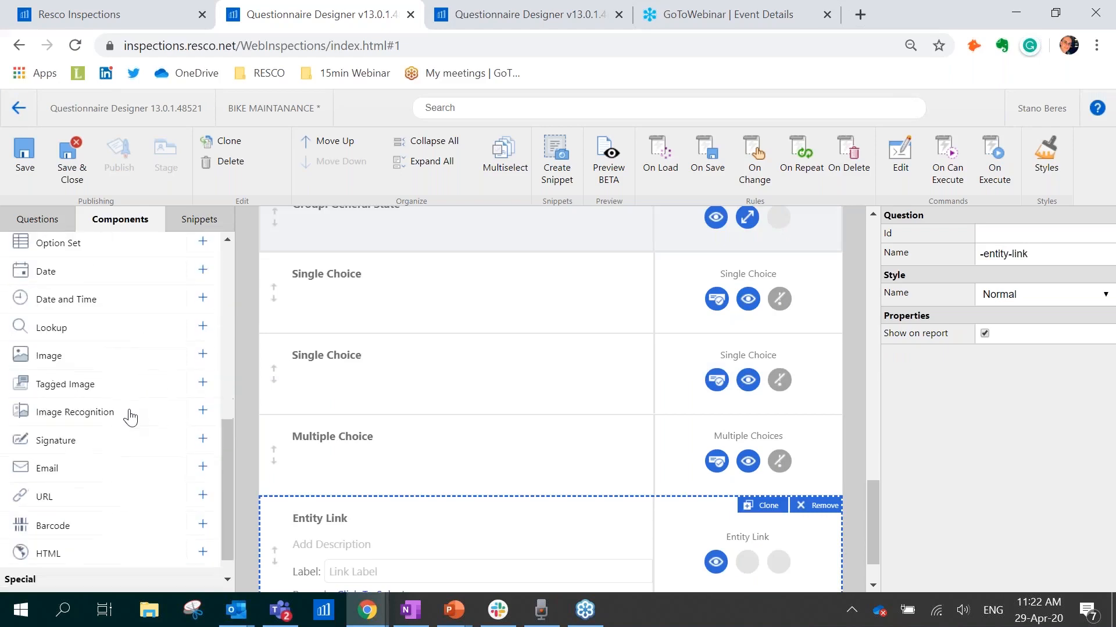
{"action": "left_click", "coordinate": [206, 361]}
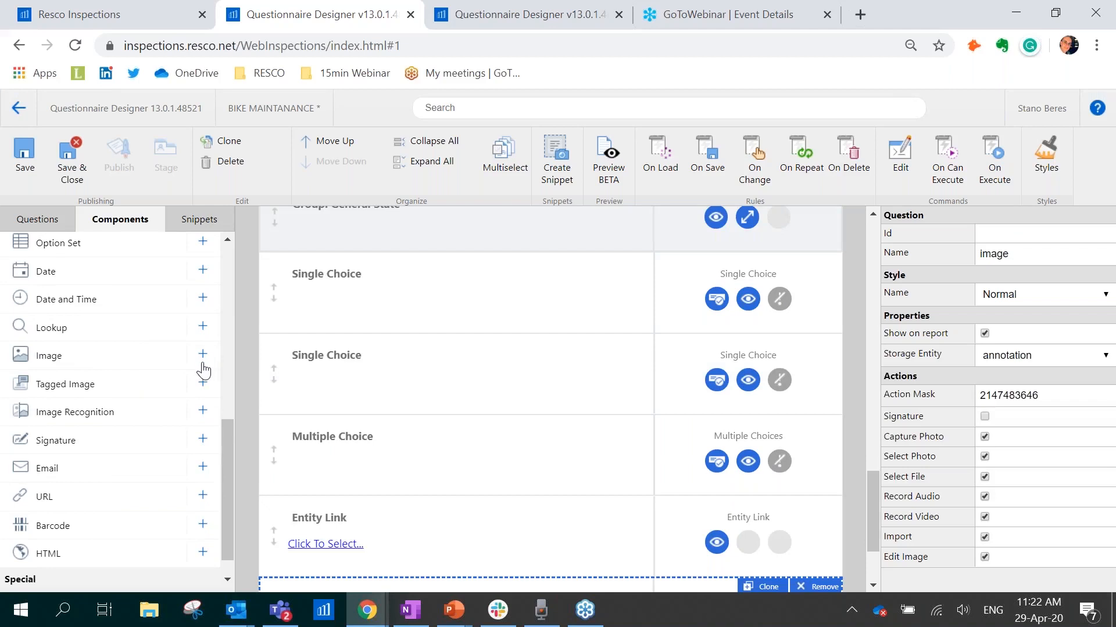
{"action": "scroll", "coordinate": [202, 366], "scroll_direction": "up", "scroll_amount": 5}
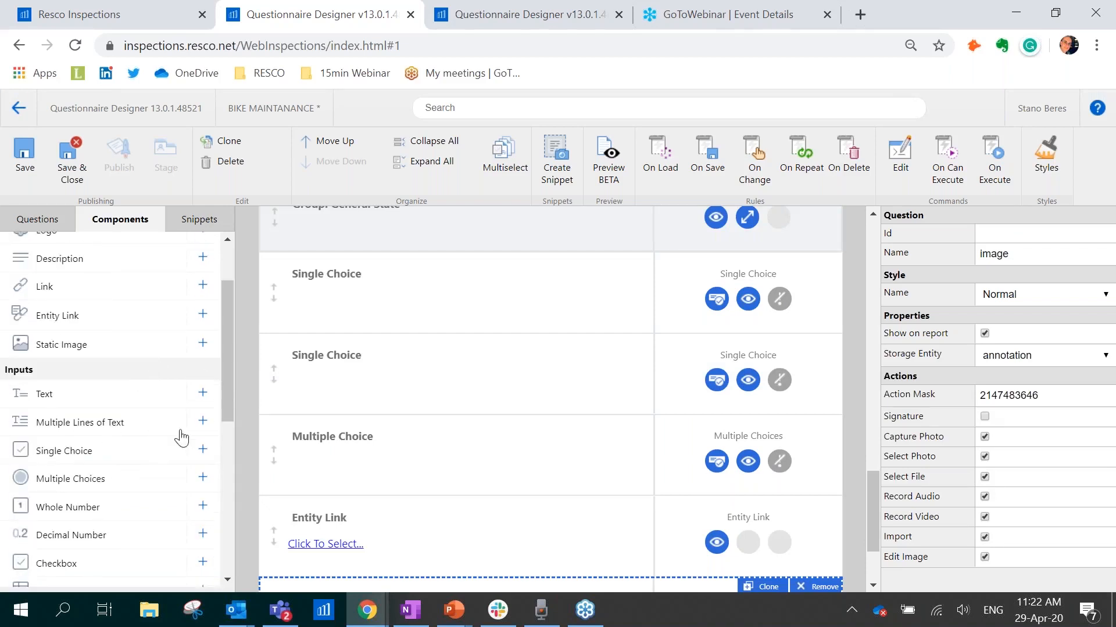
{"action": "left_click", "coordinate": [203, 421]}
Rename the first Single Choice question in the General State group to "Bike is clean?" and give it the options Yes and No
{"action": "scroll", "coordinate": [536, 418], "scroll_direction": "up", "scroll_amount": 5}
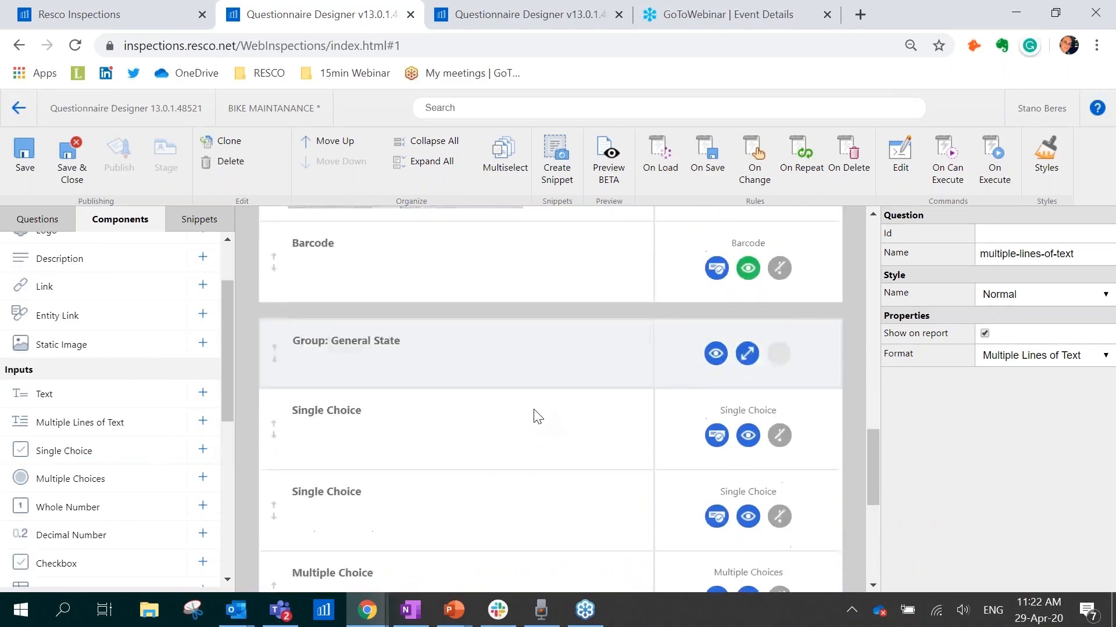
{"action": "scroll", "coordinate": [537, 417], "scroll_direction": "up", "scroll_amount": 1}
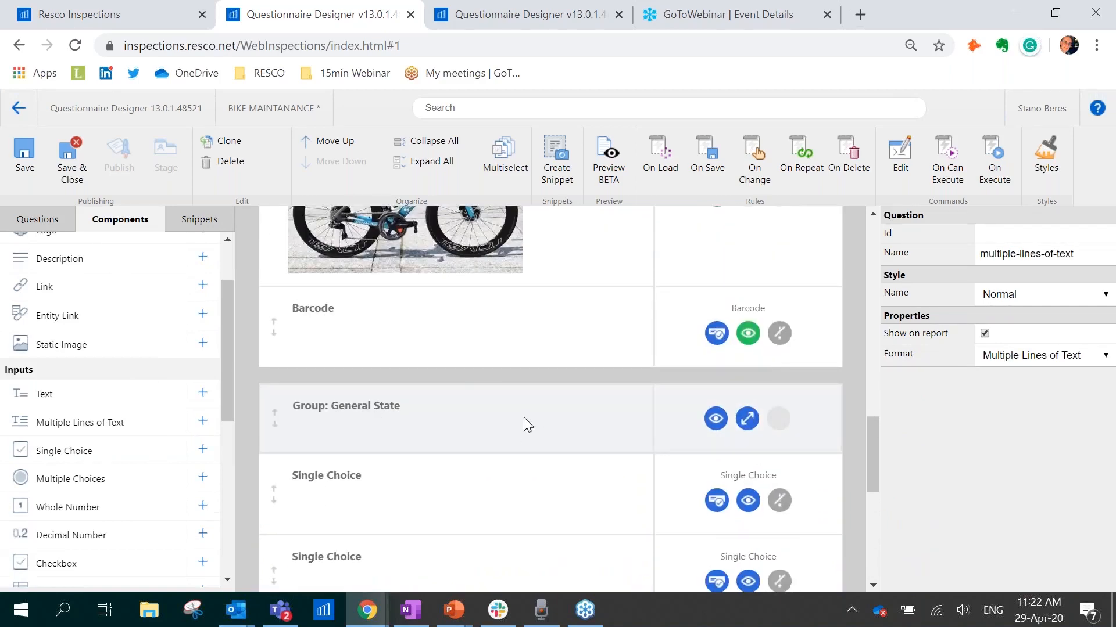
{"action": "scroll", "coordinate": [462, 395], "scroll_direction": "down", "scroll_amount": 1}
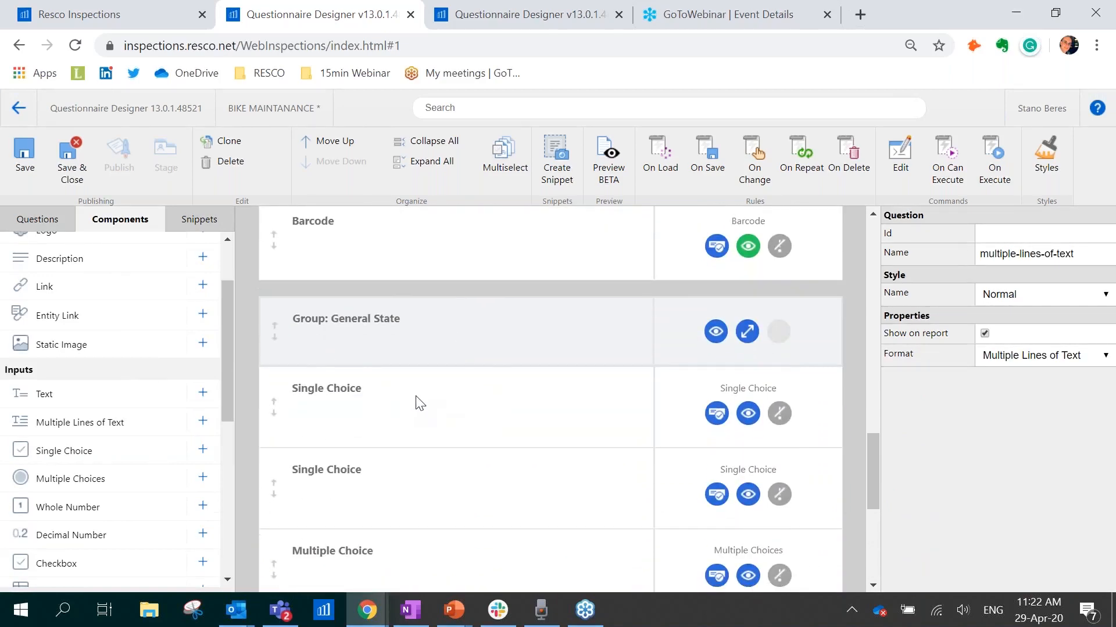
{"action": "left_click", "coordinate": [365, 398]}
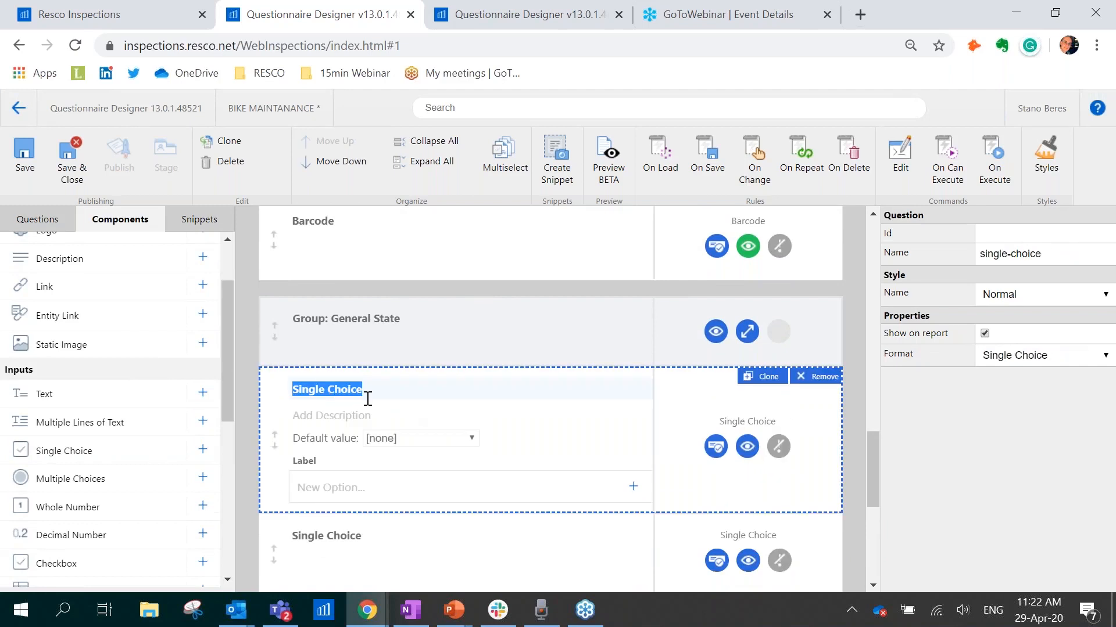
{"action": "type", "text": "Bike is clean?"}
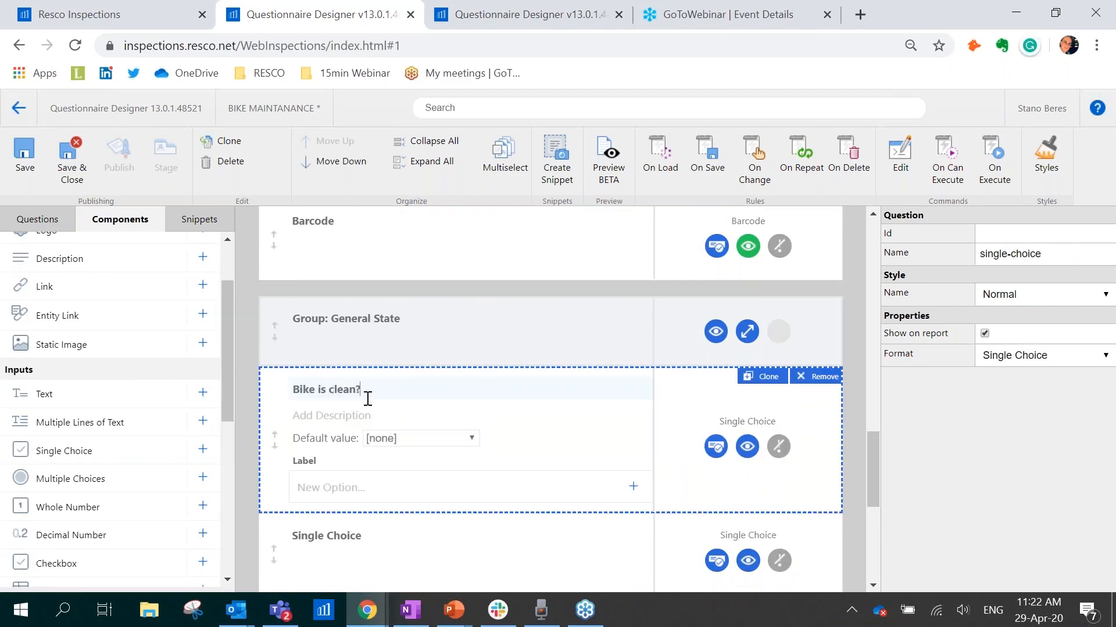
{"action": "left_click", "coordinate": [369, 483]}
{"action": "type", "text": "Yes"}
{"action": "key", "text": "Return"}
{"action": "type", "text": "No"}
{"action": "key", "text": "Return"}
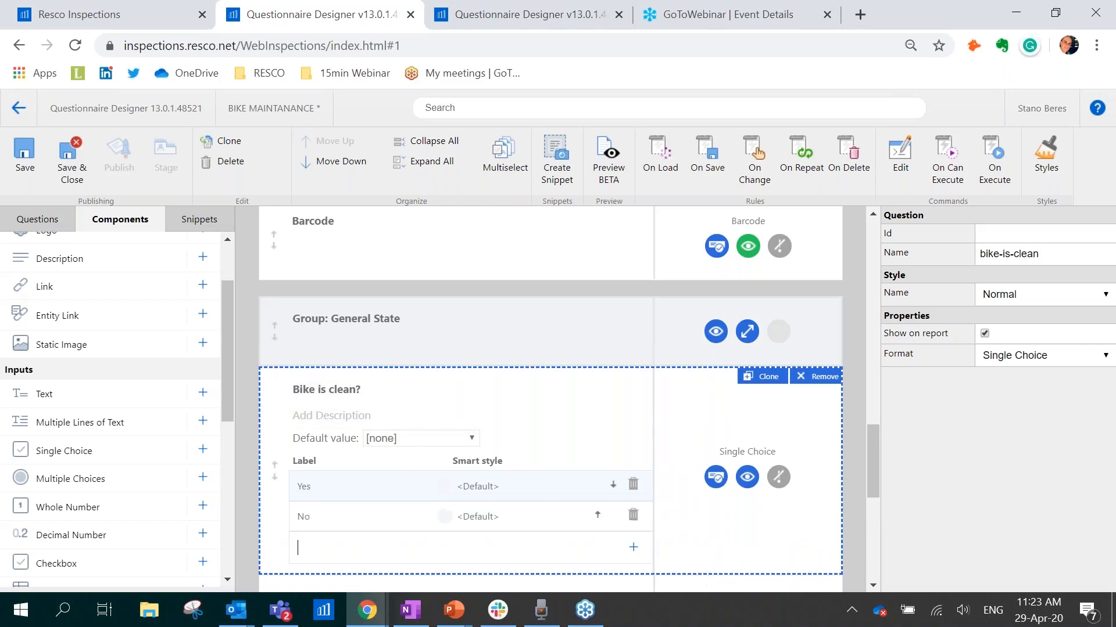
Set the smart style of the "Bike is clean?" options to Success for Yes and Danger for No
{"action": "scroll", "coordinate": [452, 469], "scroll_direction": "down", "scroll_amount": 3}
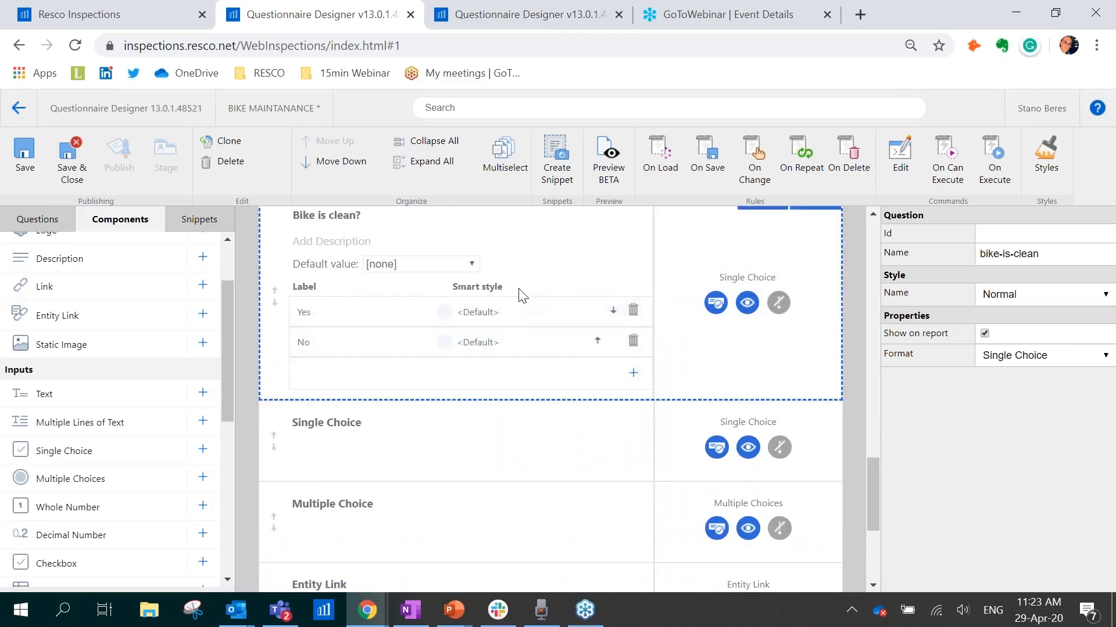
{"action": "scroll", "coordinate": [568, 294], "scroll_direction": "up", "scroll_amount": 2}
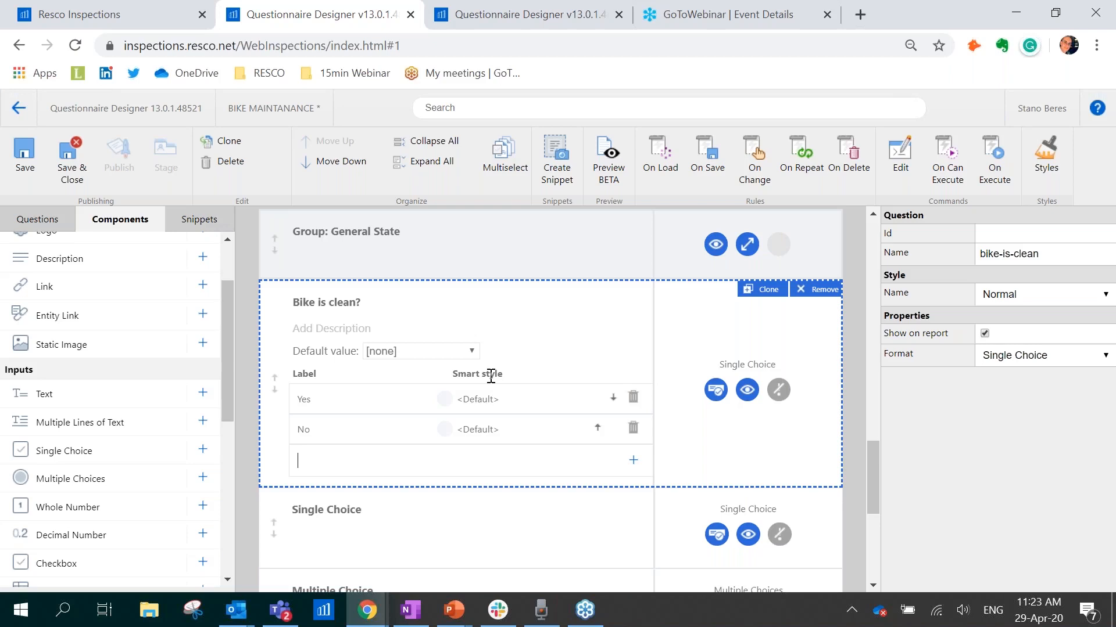
{"action": "left_click", "coordinate": [482, 399]}
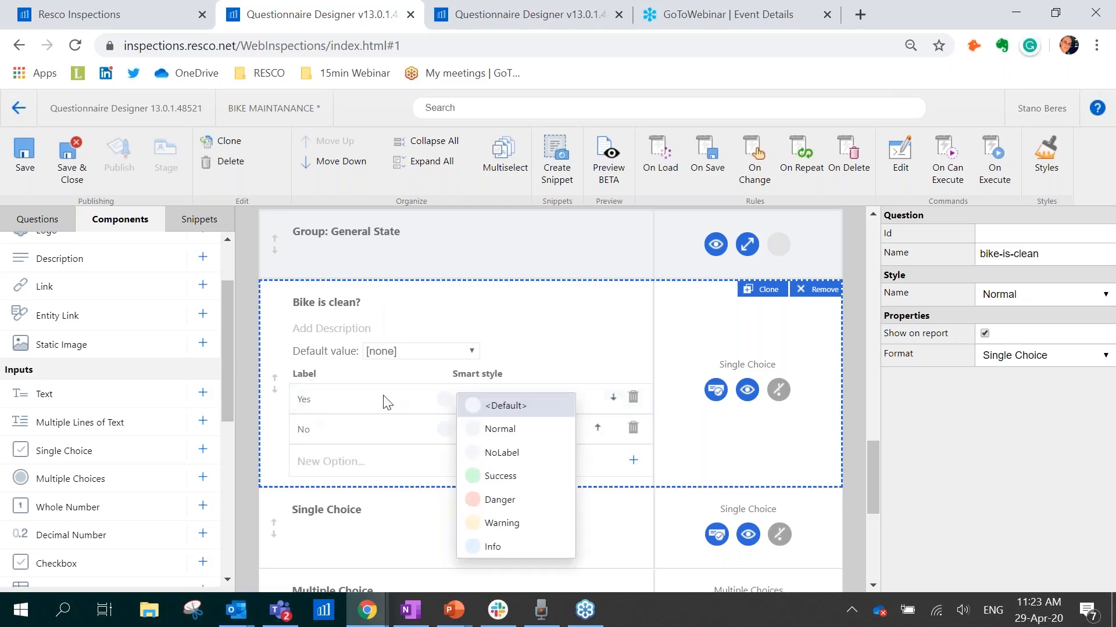
{"action": "left_click", "coordinate": [497, 476]}
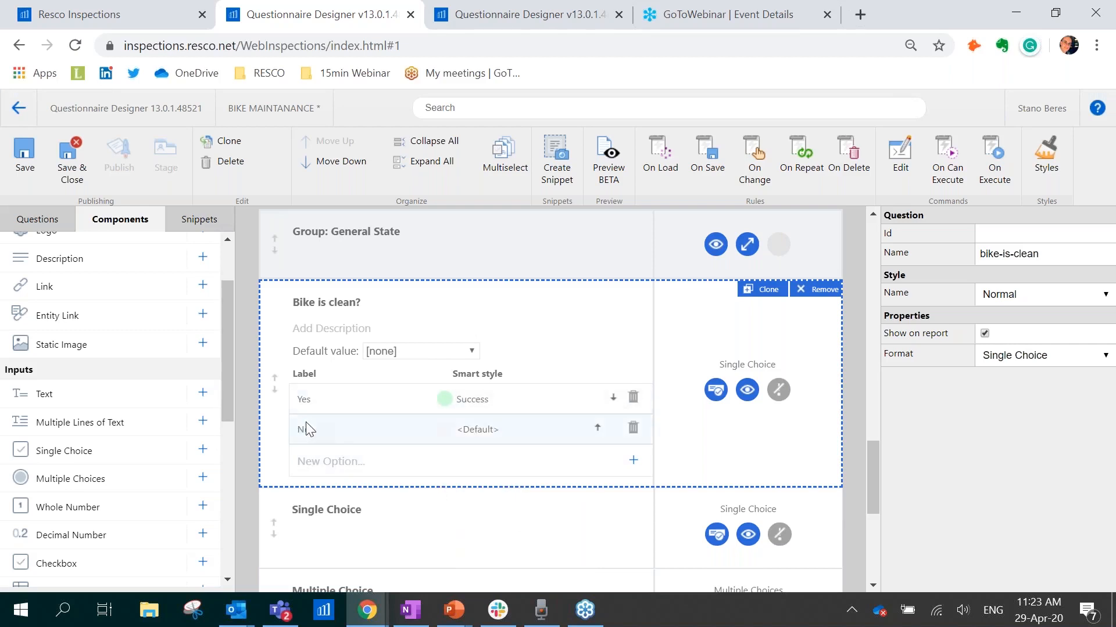
{"action": "left_click", "coordinate": [462, 431]}
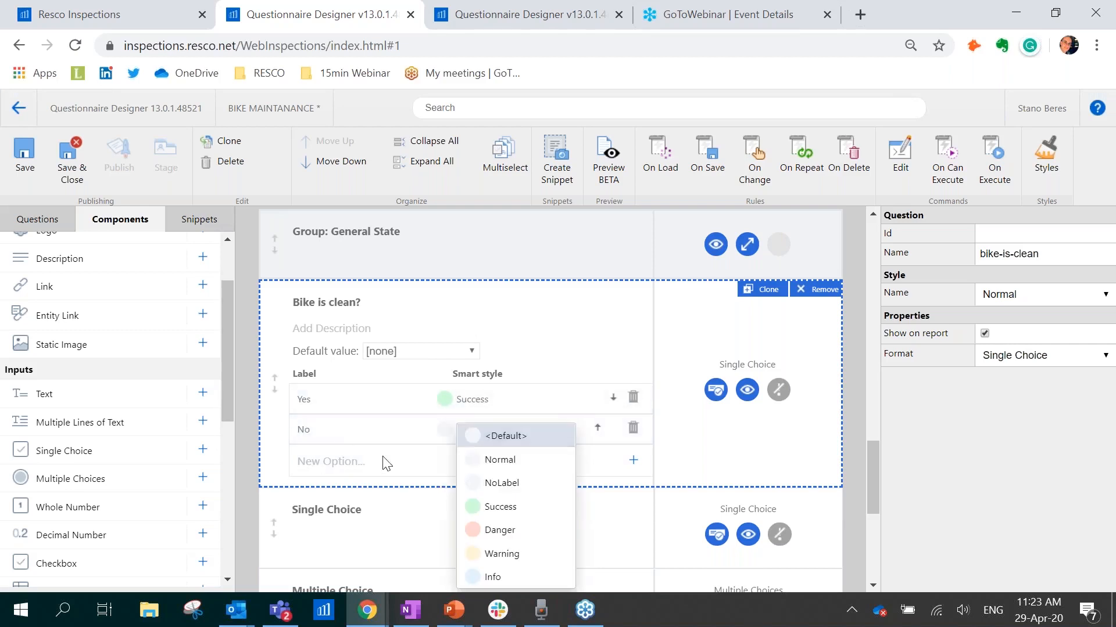
{"action": "left_click", "coordinate": [471, 531]}
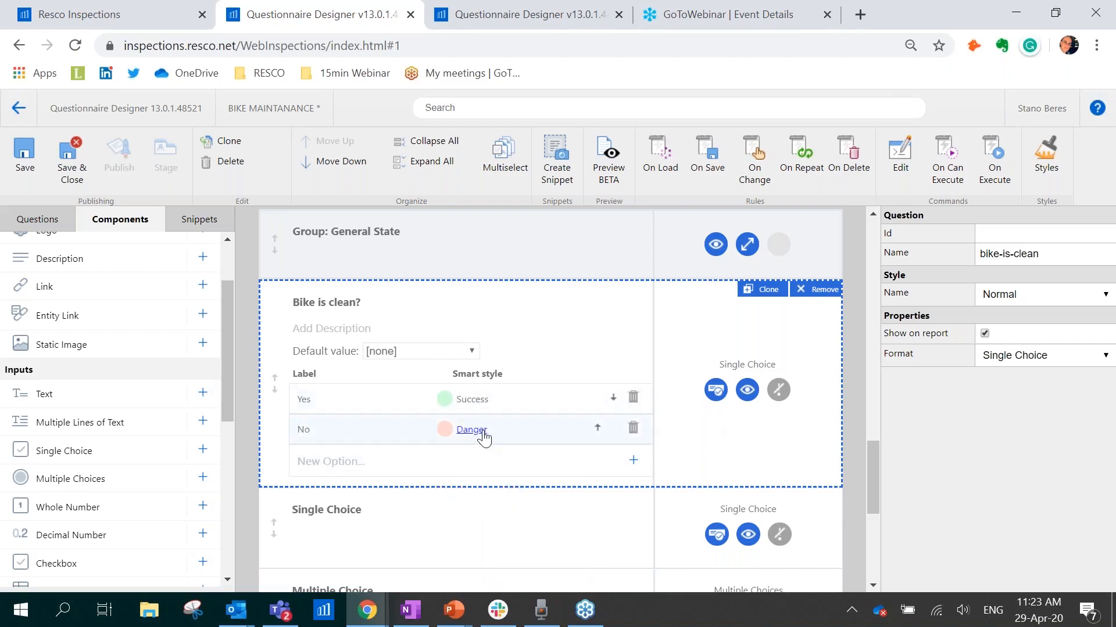
{"action": "left_click", "coordinate": [850, 344]}
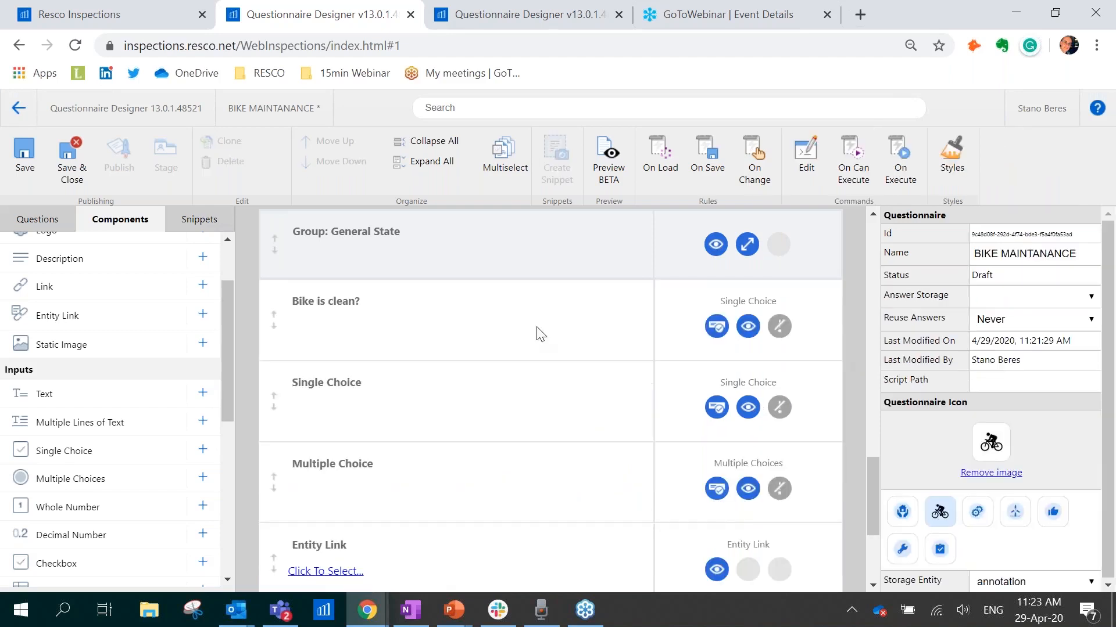
{"action": "left_click", "coordinate": [540, 333]}
{"action": "left_click", "coordinate": [858, 309]}
Rename the remaining Single Choice question in the General State group to "Any damage to components?"
{"action": "left_click", "coordinate": [366, 381]}
{"action": "left_click", "coordinate": [347, 375]}
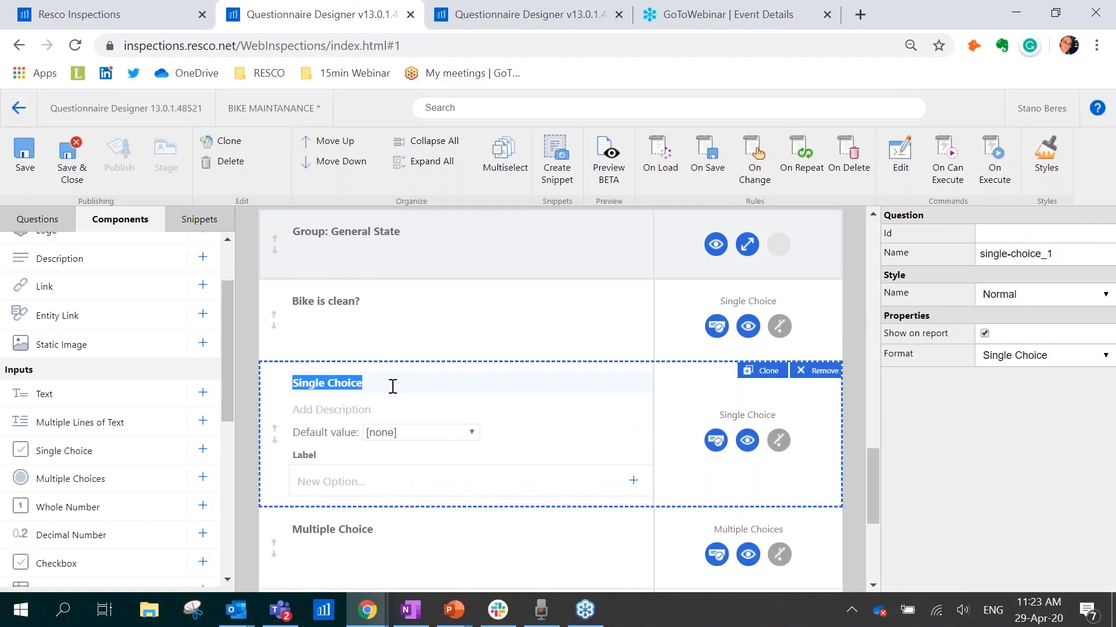
{"action": "type", "text": "Any"}
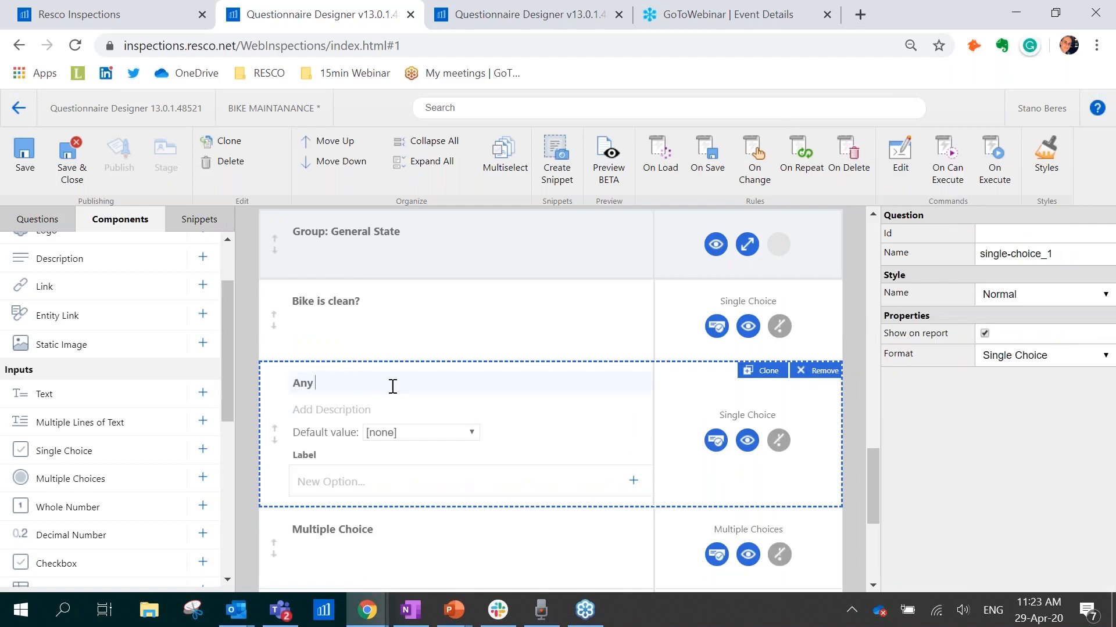
{"action": "type", "text": " demage t"}
{"action": "key", "text": "BackSpace"}
{"action": "key", "text": "BackSpace"}
{"action": "key", "text": "BackSpace"}
{"action": "type", "text": "mage to components?"}
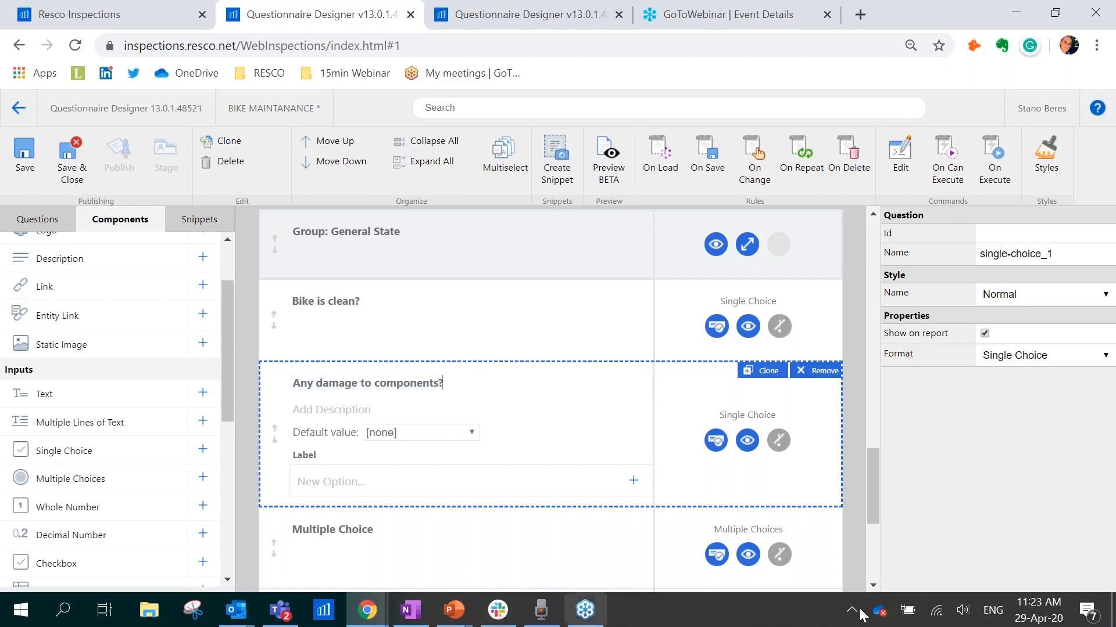
Give "Any damage to components?" the option Yes with the Success smart style and the option No with the Danger smart style
{"action": "left_click", "coordinate": [445, 483]}
{"action": "type", "text": "Ye"}
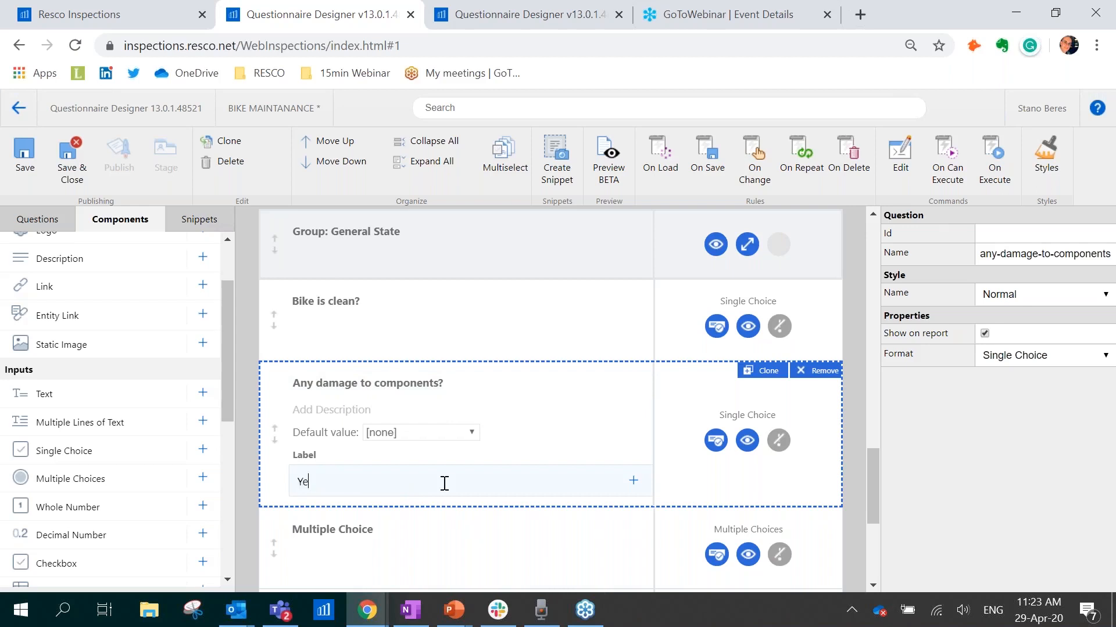
{"action": "type", "text": "s"}
{"action": "key", "text": "Return"}
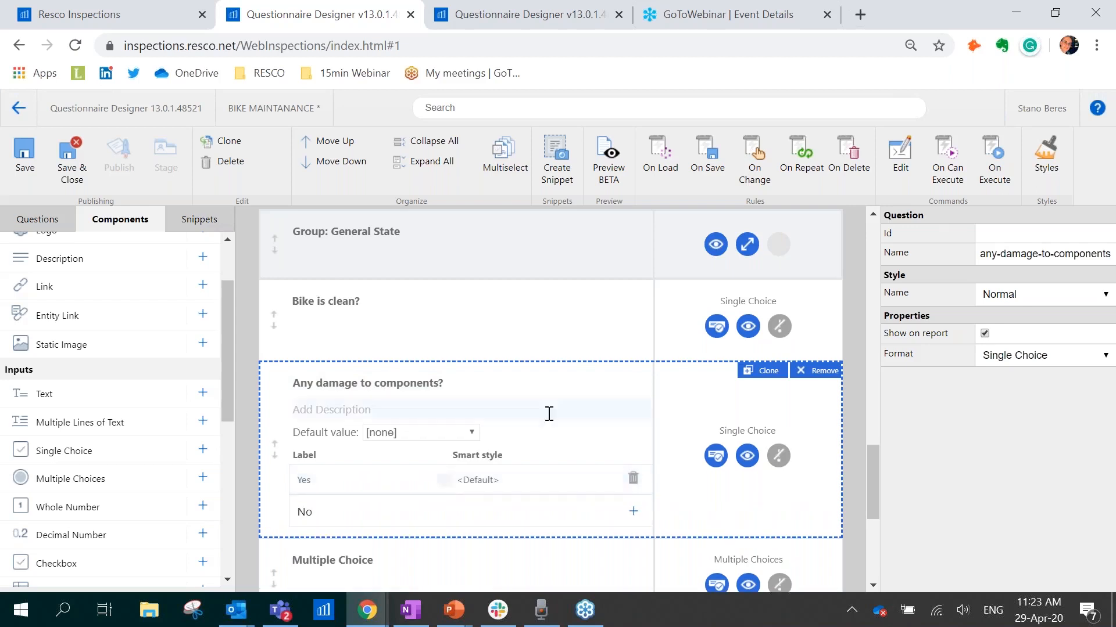
{"action": "left_click", "coordinate": [485, 480]}
{"action": "left_click", "coordinate": [493, 511]}
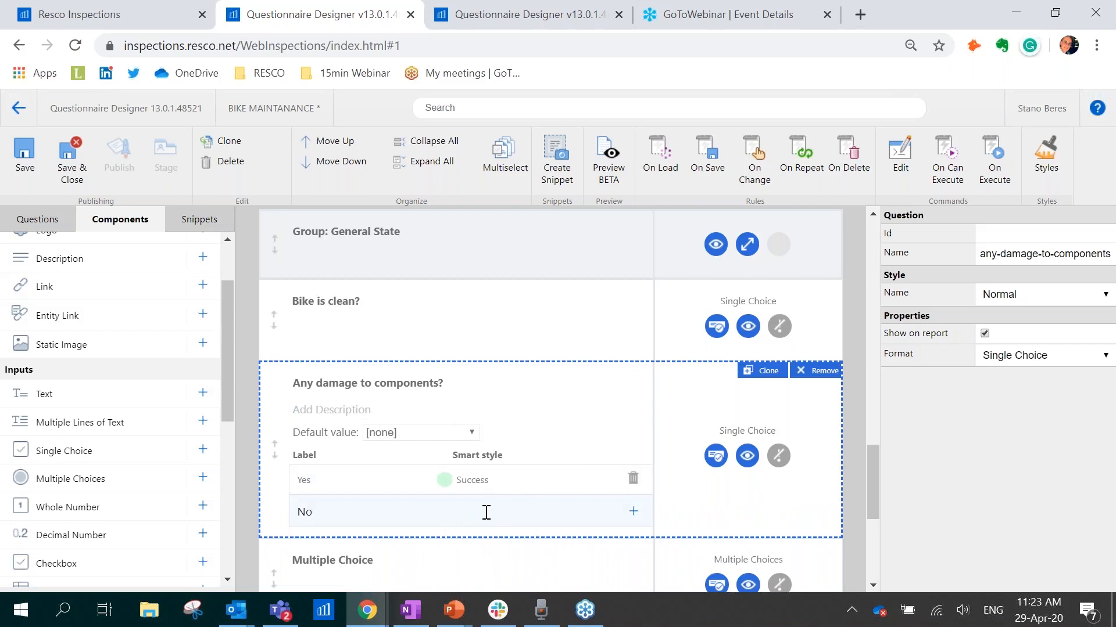
{"action": "key", "text": "Return"}
{"action": "left_click", "coordinate": [485, 510]}
{"action": "left_click", "coordinate": [486, 530]}
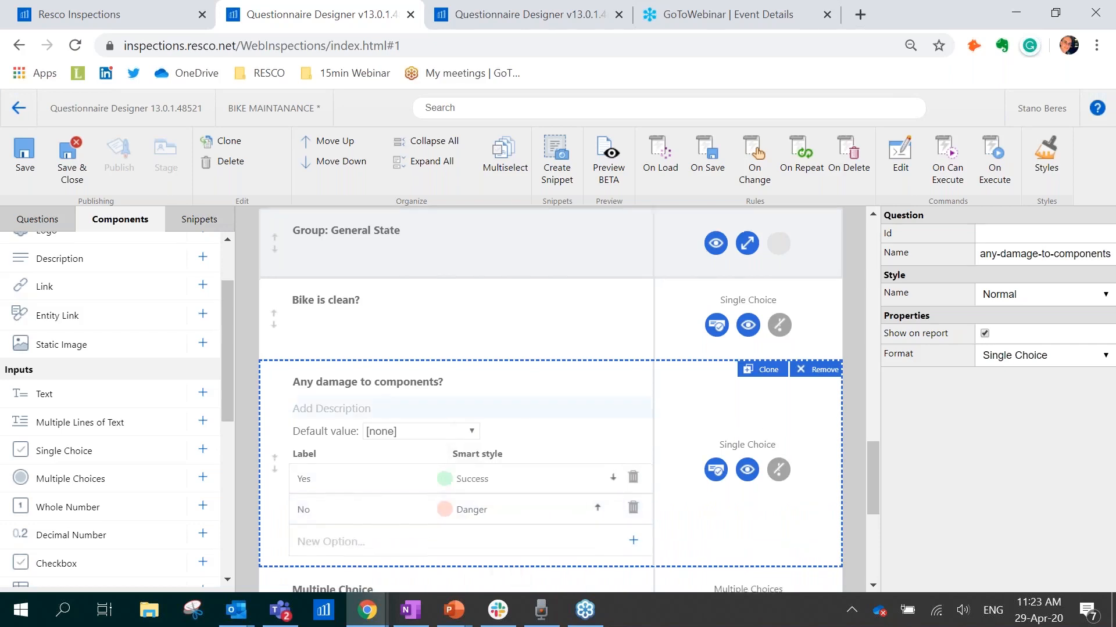
Rename the Multiple Choice question in the General State group to "Which components are damaged?"
{"action": "scroll", "coordinate": [523, 418], "scroll_direction": "down", "scroll_amount": 5}
{"action": "left_click", "coordinate": [432, 298]}
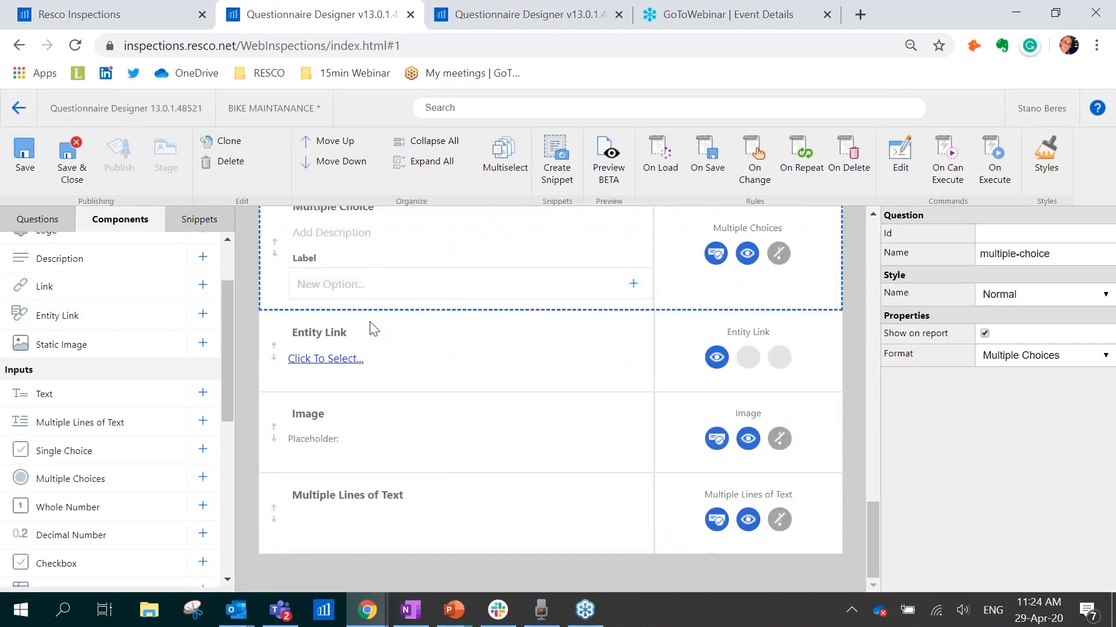
{"action": "scroll", "coordinate": [443, 304], "scroll_direction": "up", "scroll_amount": 2}
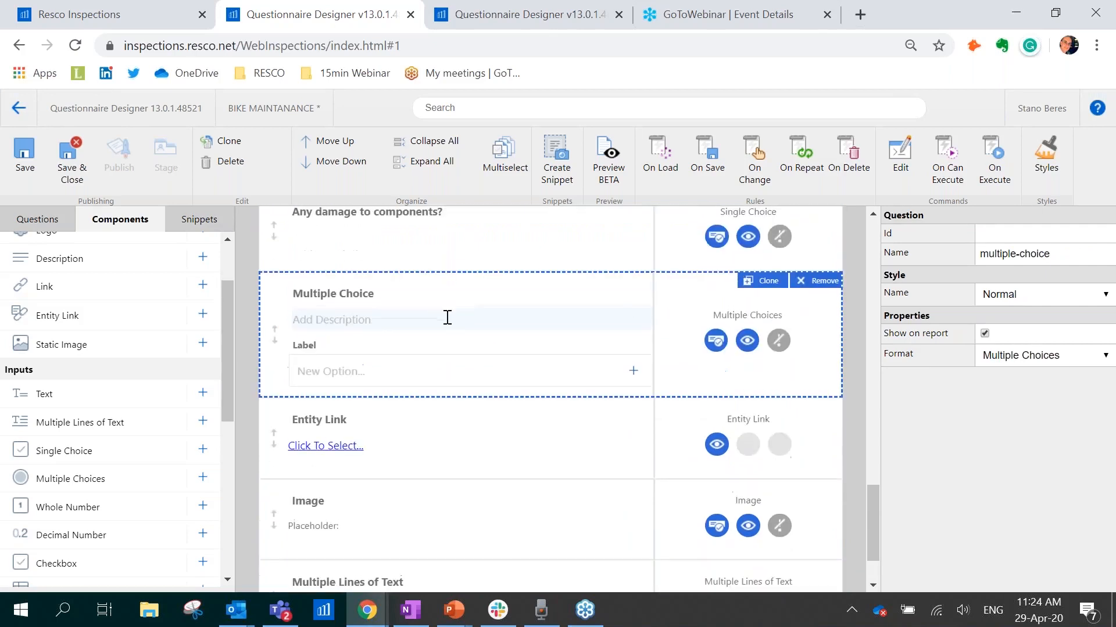
{"action": "left_click", "coordinate": [336, 285]}
{"action": "type", "text": "W"}
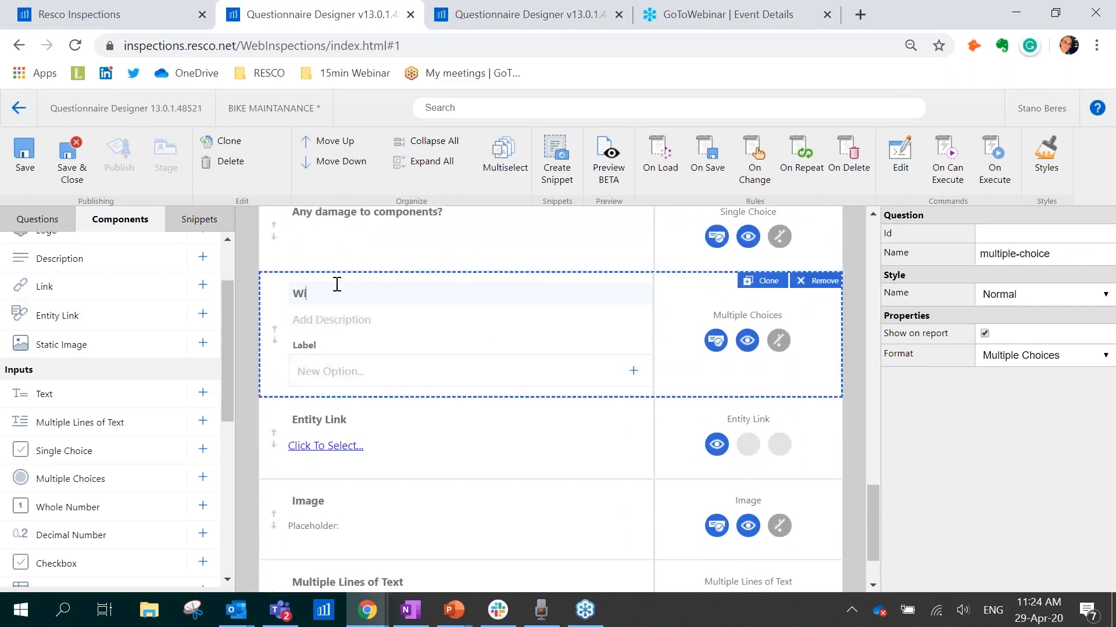
{"action": "type", "text": "hich component"}
{"action": "type", "text": "s are damange"}
{"action": "key", "text": "BackSpace"}
{"action": "key", "text": "BackSpace"}
{"action": "key", "text": "BackSpace"}
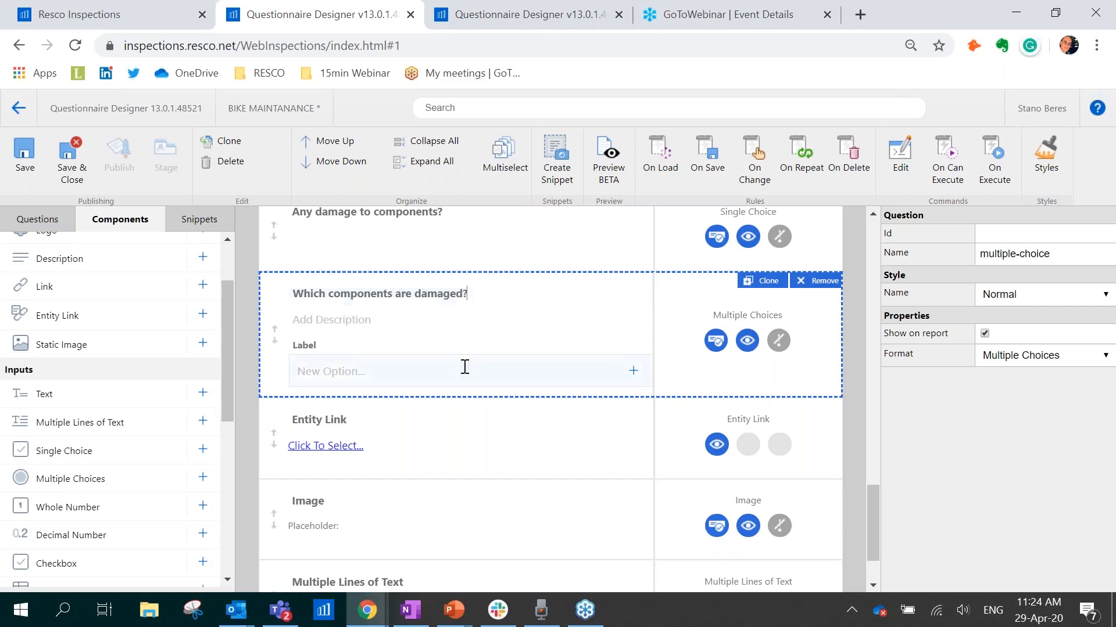
Give "Which components are damaged?" the options chain, pedal, frame and wheel
{"action": "left_click", "coordinate": [394, 371]}
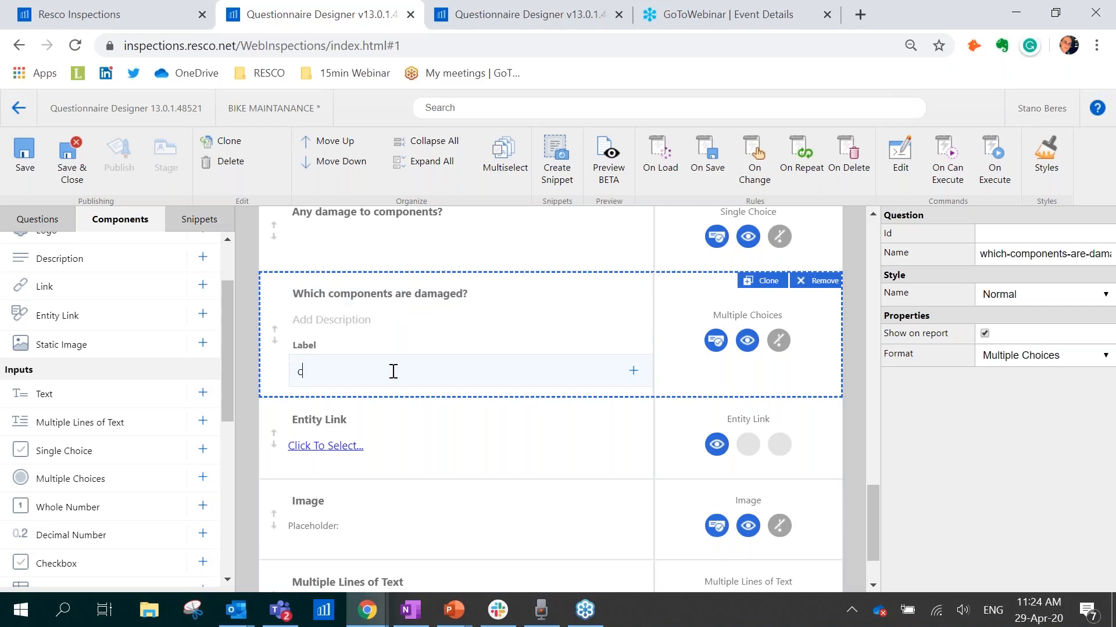
{"action": "key", "text": "Return"}
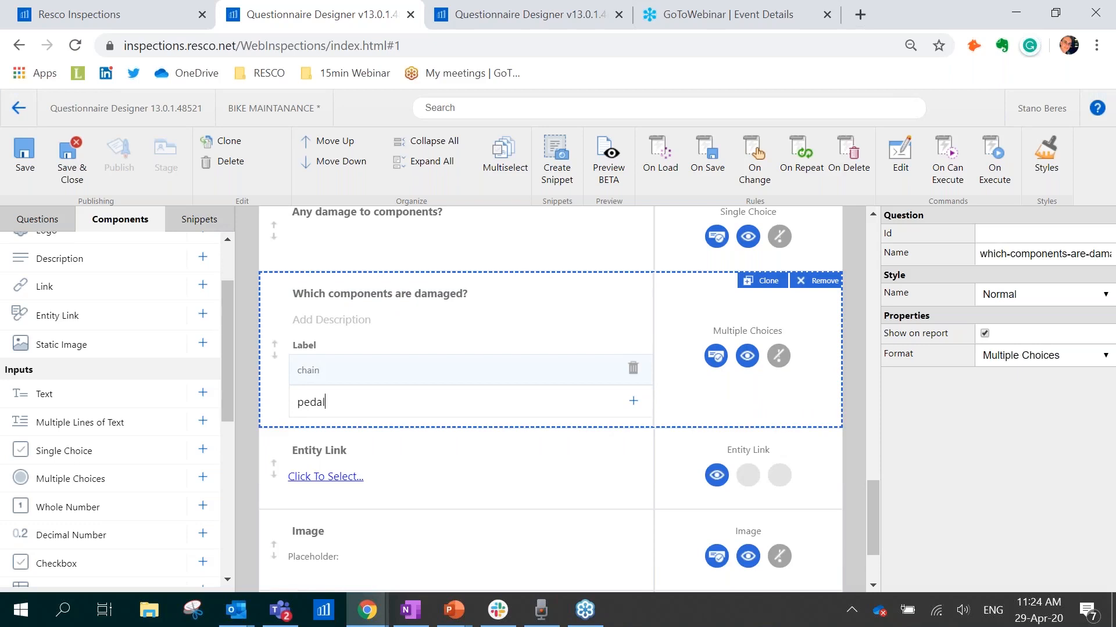
{"action": "key", "text": "Return"}
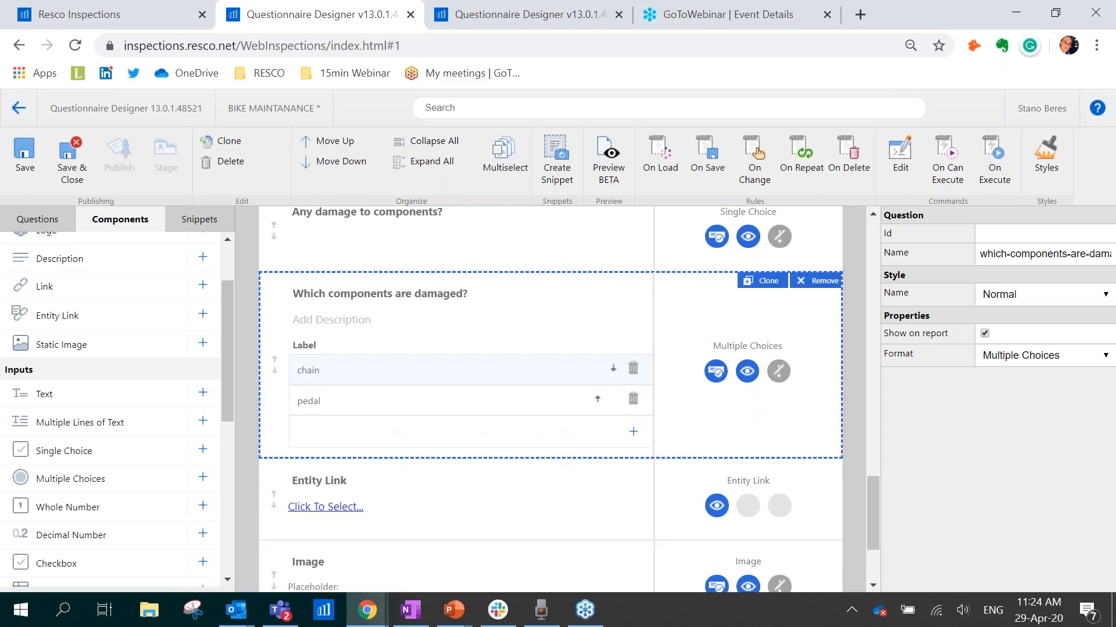
{"action": "type", "text": "frame"}
{"action": "key", "text": "Return"}
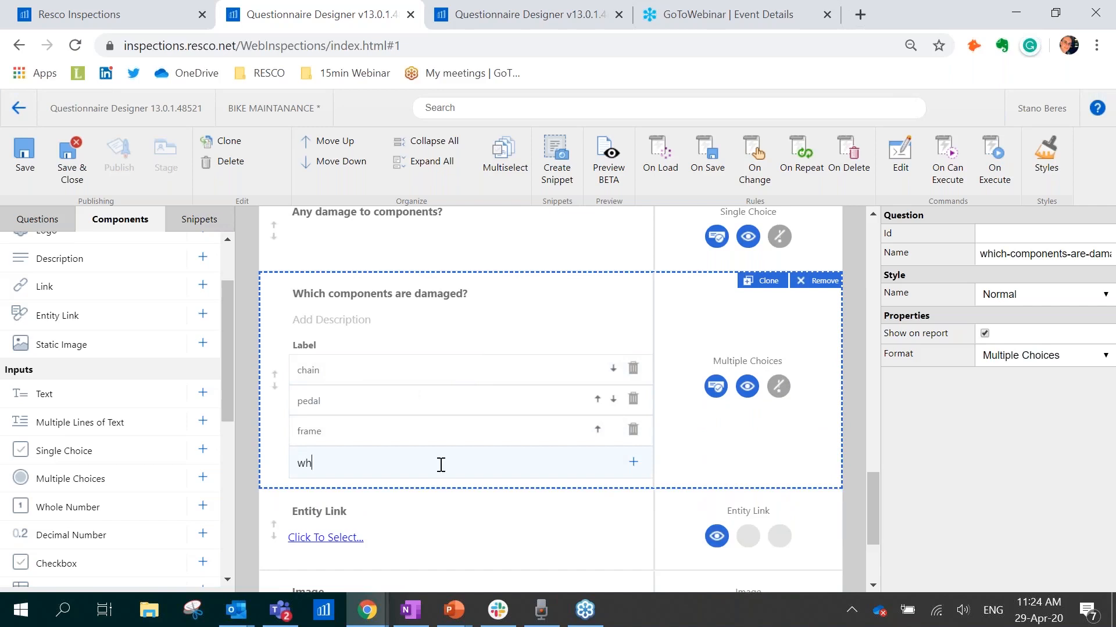
{"action": "type", "text": "wheel"}
{"action": "key", "text": "Return"}
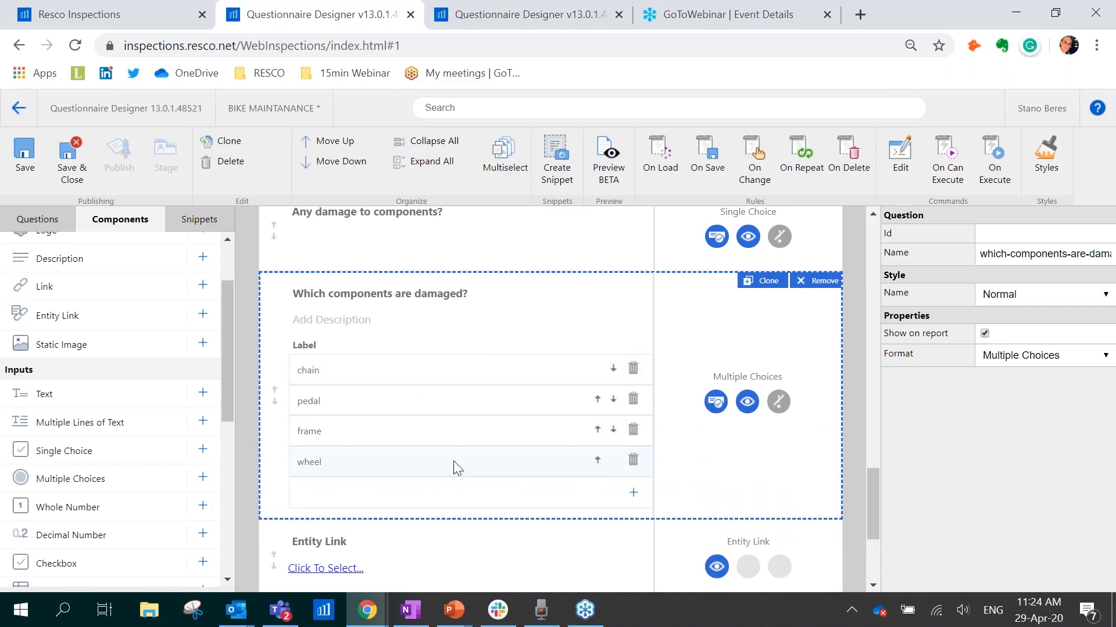
{"action": "left_click", "coordinate": [250, 318]}
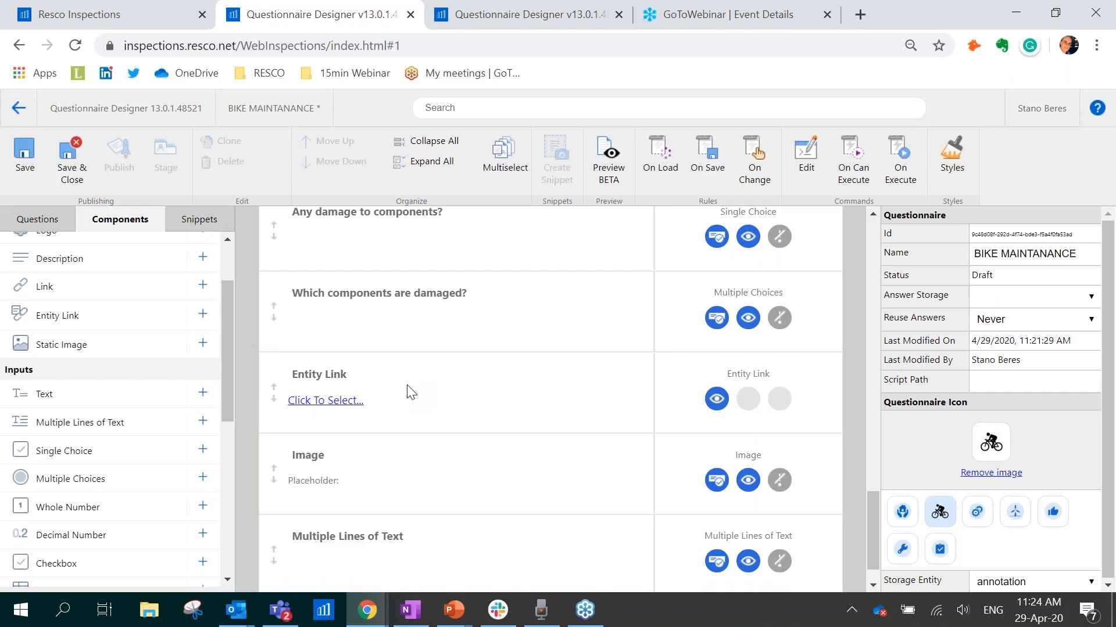
Set "Which components are damaged?" to Smart visibility, shown when "Any damage to components?" equals a selected answer value
{"action": "scroll", "coordinate": [415, 504], "scroll_direction": "up", "scroll_amount": 3}
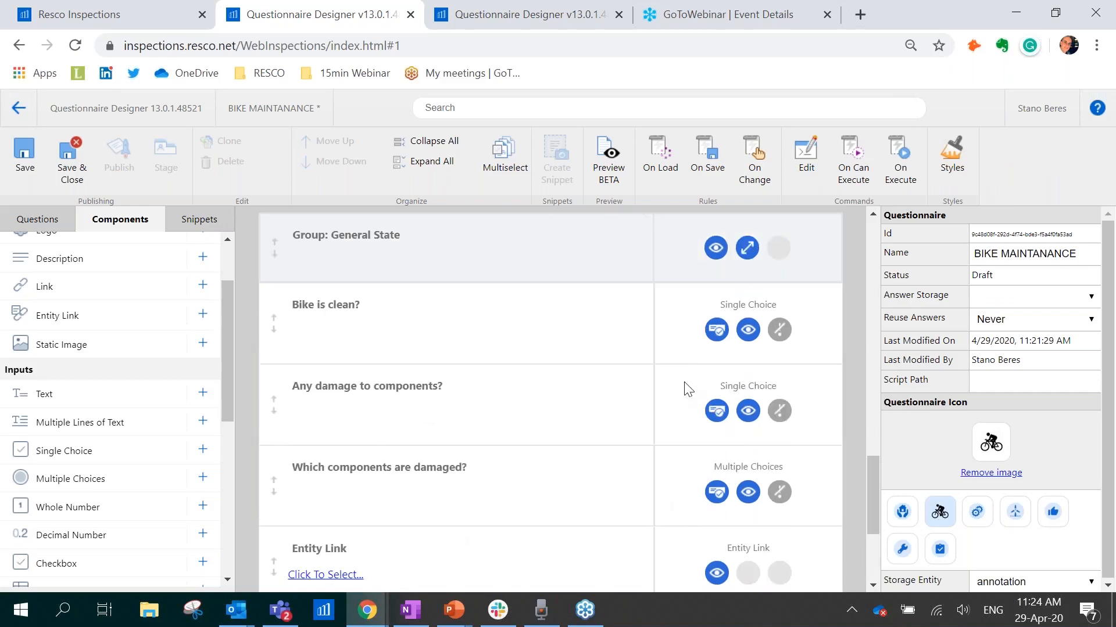
{"action": "scroll", "coordinate": [463, 364], "scroll_direction": "up", "scroll_amount": 1}
{"action": "scroll", "coordinate": [543, 477], "scroll_direction": "down", "scroll_amount": 1}
{"action": "left_click", "coordinate": [746, 494]}
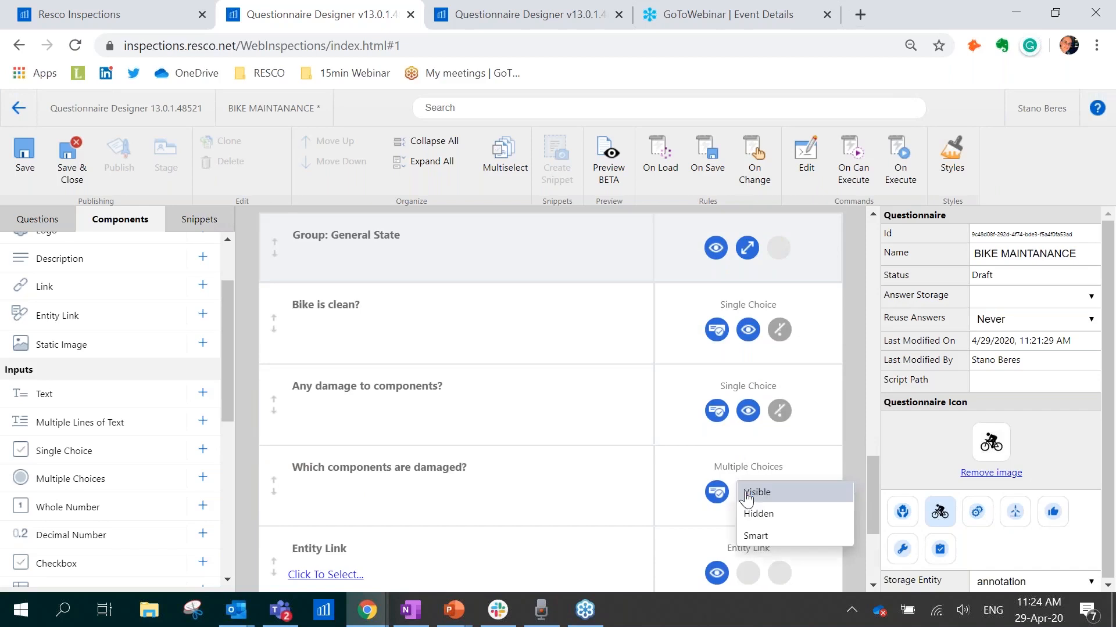
{"action": "left_click", "coordinate": [765, 535]}
{"action": "left_click", "coordinate": [200, 189]}
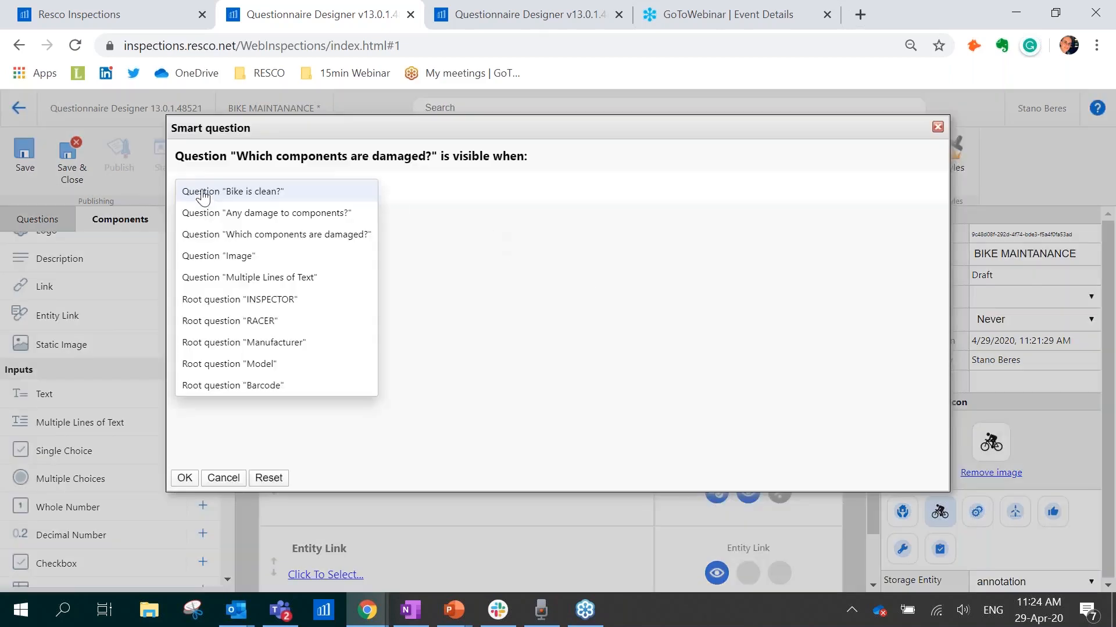
{"action": "left_click", "coordinate": [290, 216]}
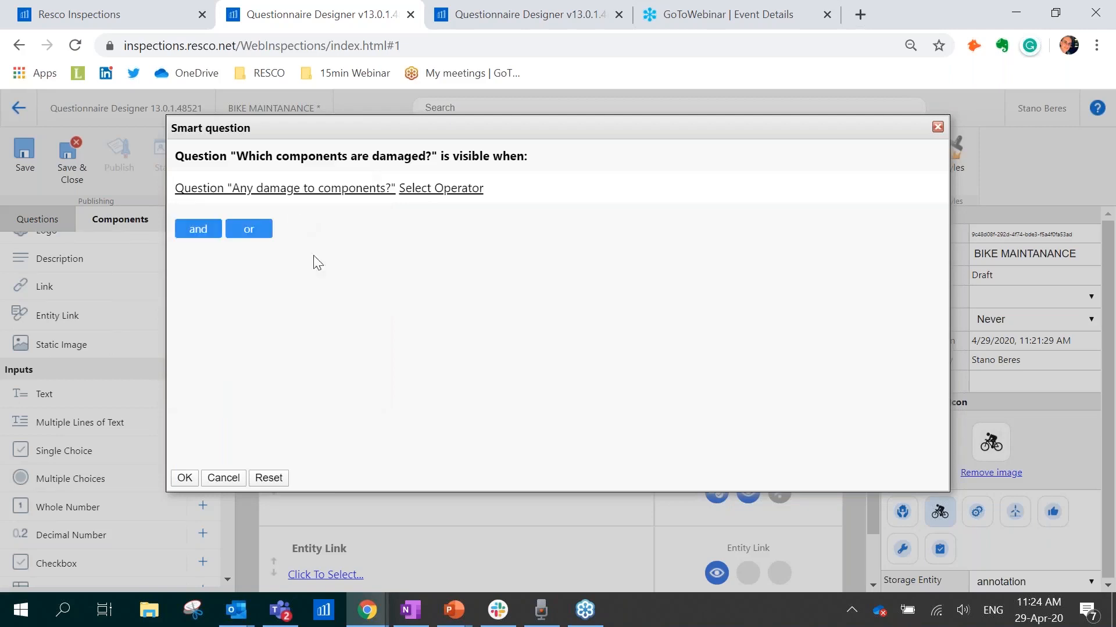
{"action": "left_click", "coordinate": [411, 190]}
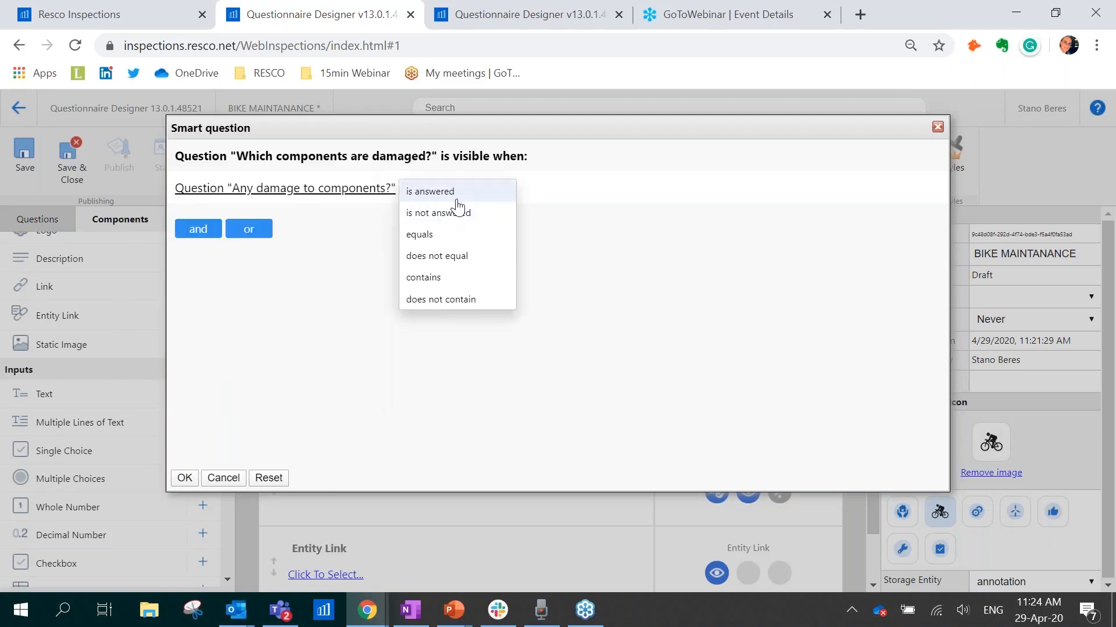
{"action": "left_click", "coordinate": [476, 236]}
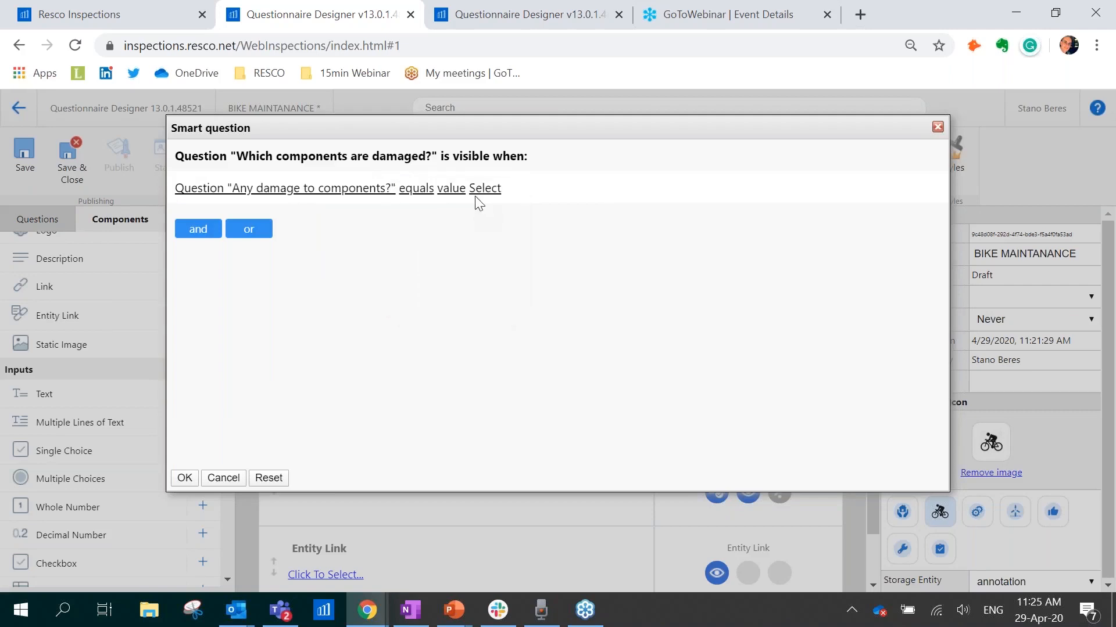
{"action": "left_click", "coordinate": [482, 189]}
{"action": "left_click", "coordinate": [493, 195]}
{"action": "left_click", "coordinate": [491, 193]}
{"action": "left_click", "coordinate": [489, 198]}
{"action": "left_click", "coordinate": [185, 478]}
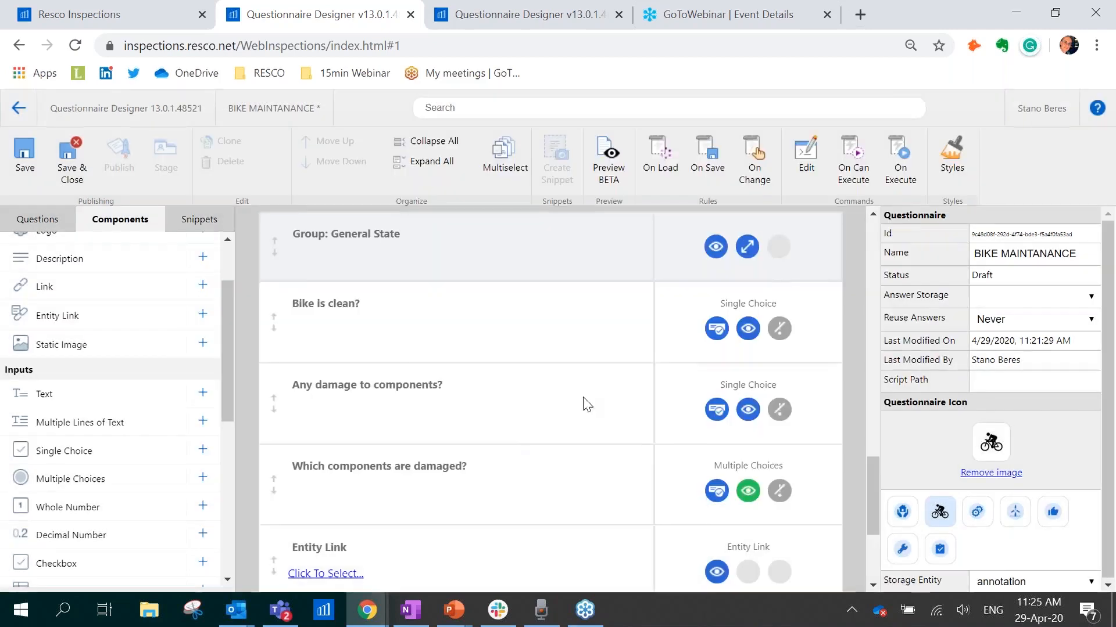
Link the Entity Link question to the annotation record "Manual - Specialized", found by searching for "manu"
{"action": "scroll", "coordinate": [583, 406], "scroll_direction": "down", "scroll_amount": 4}
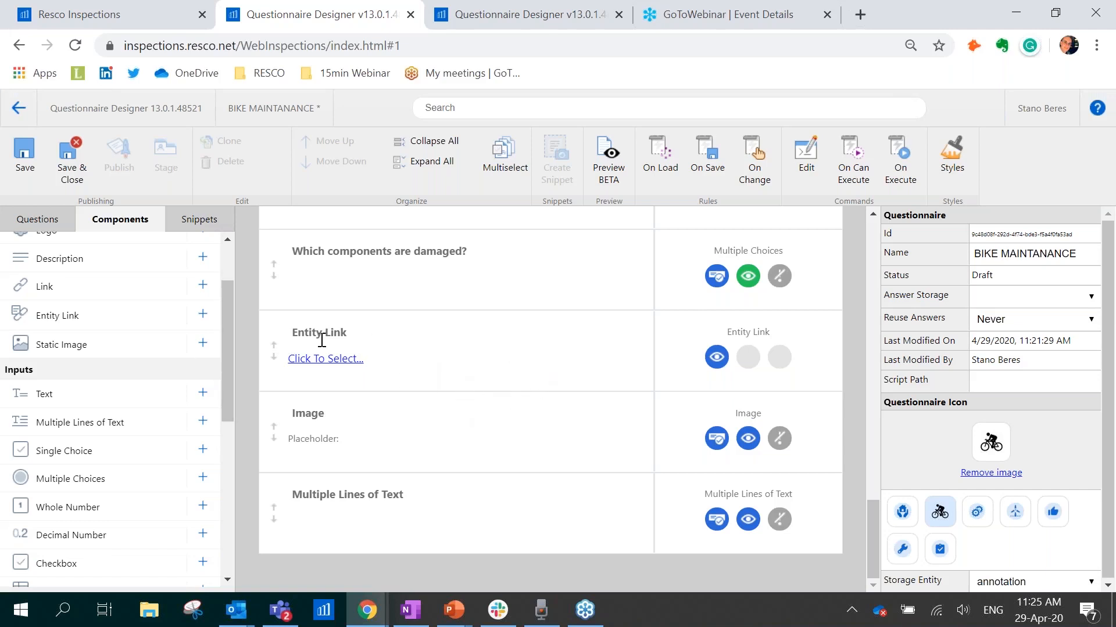
{"action": "left_click", "coordinate": [341, 368]}
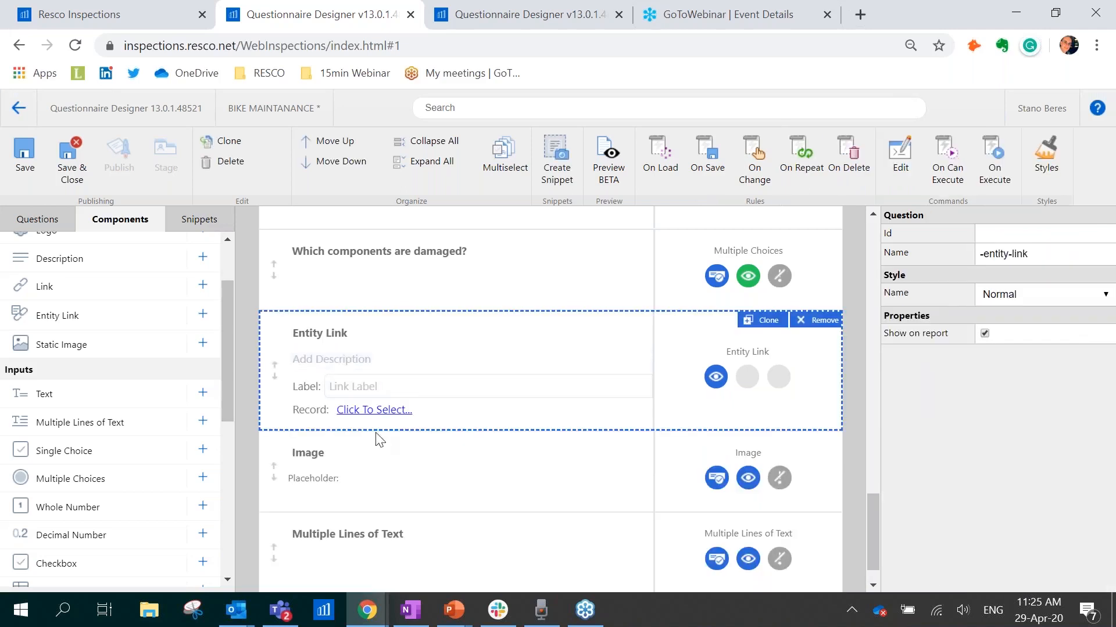
{"action": "left_click", "coordinate": [375, 410]}
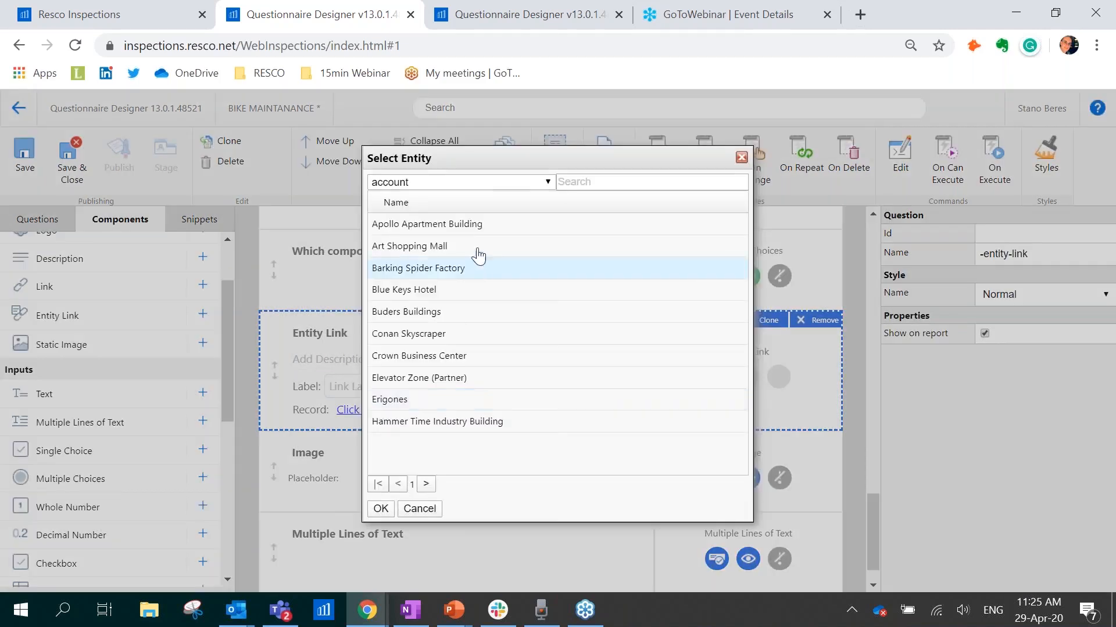
{"action": "left_click", "coordinate": [472, 183]}
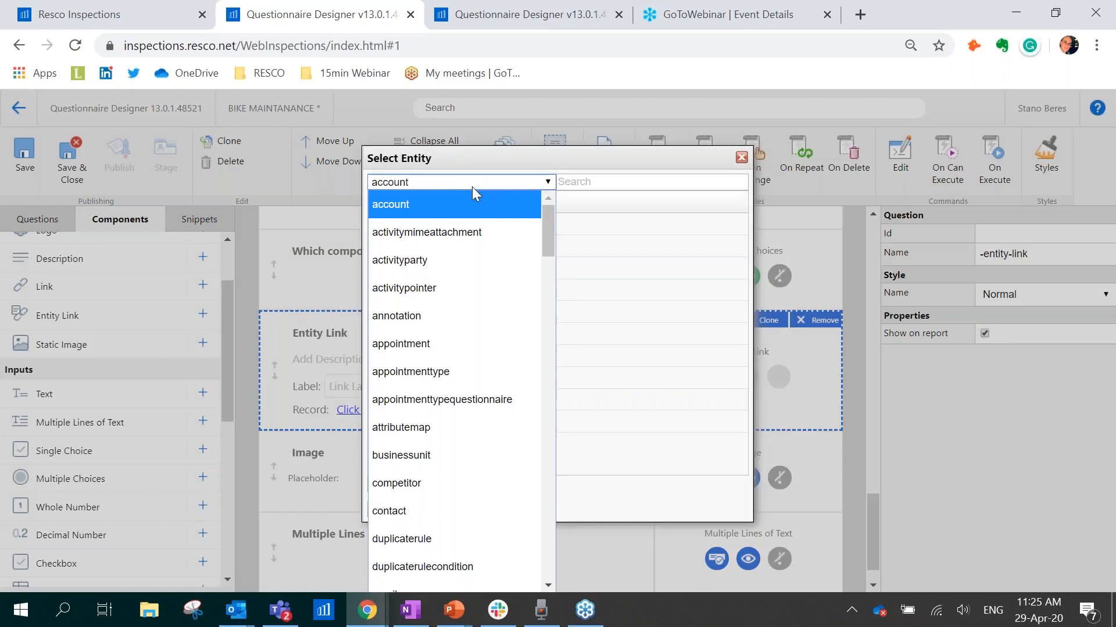
{"action": "left_click", "coordinate": [439, 316]}
{"action": "left_click", "coordinate": [611, 180]}
{"action": "type", "text": "manu"}
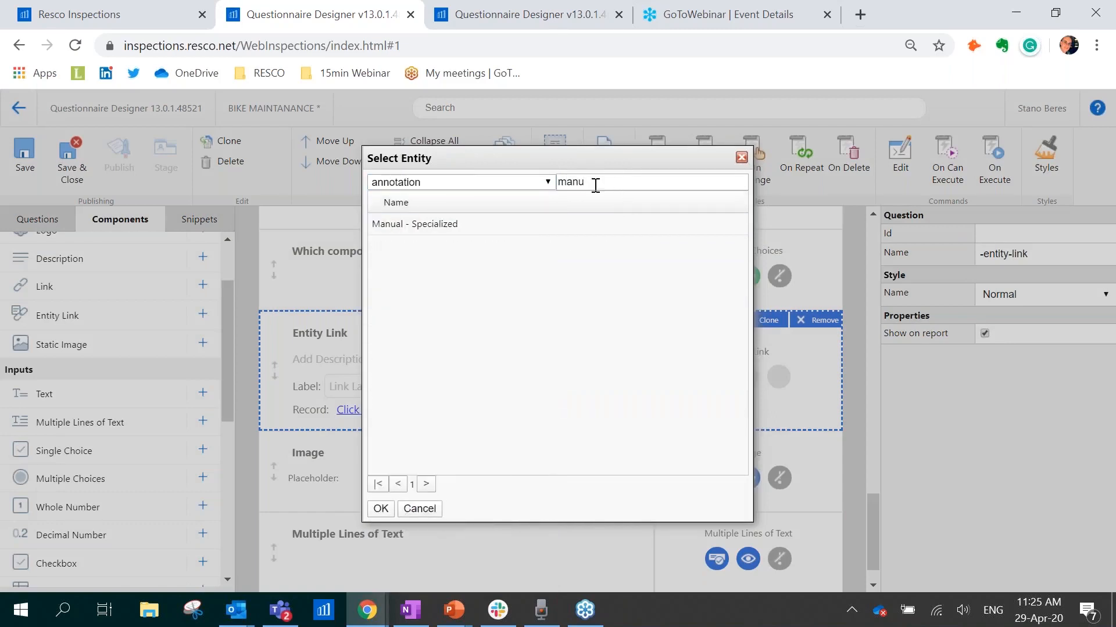
{"action": "left_click", "coordinate": [525, 224]}
{"action": "left_click", "coordinate": [381, 509]}
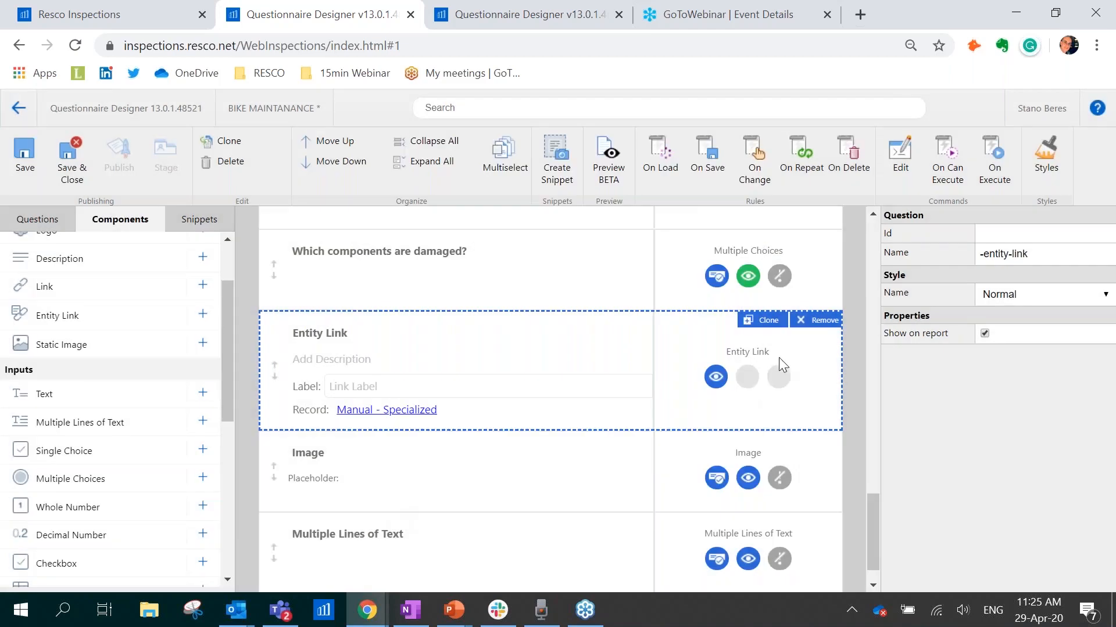
{"action": "left_click", "coordinate": [855, 347]}
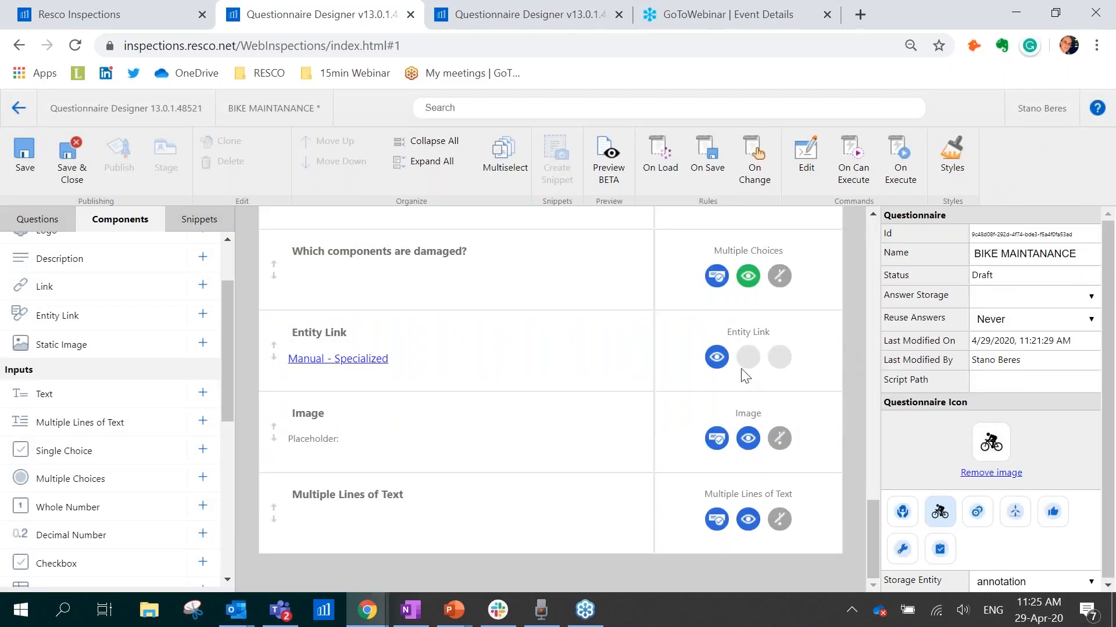
Set the Entity Link question to Smart visibility, shown when "Any damage to components?" equals a selected answer value
{"action": "left_click", "coordinate": [717, 356]}
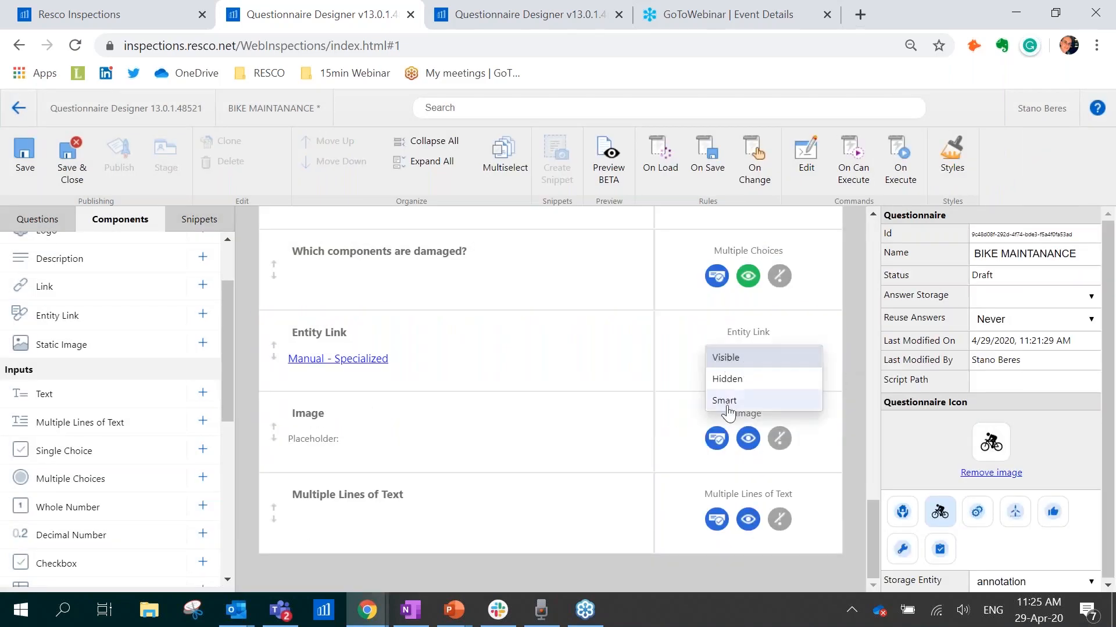
{"action": "left_click", "coordinate": [741, 399]}
{"action": "left_click", "coordinate": [195, 188]}
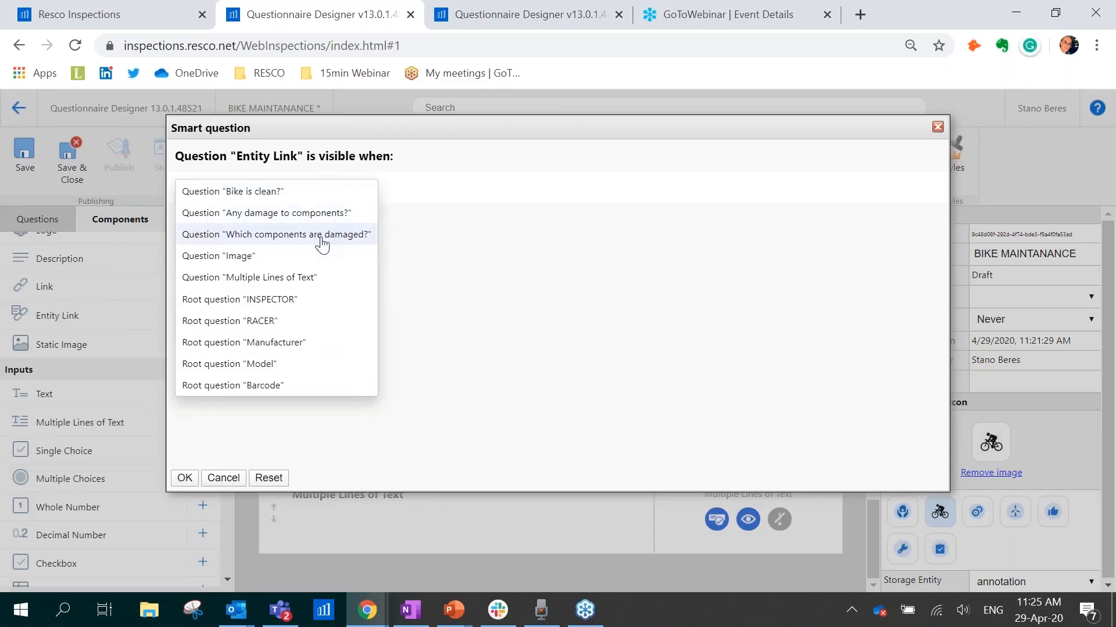
{"action": "left_click", "coordinate": [308, 213]}
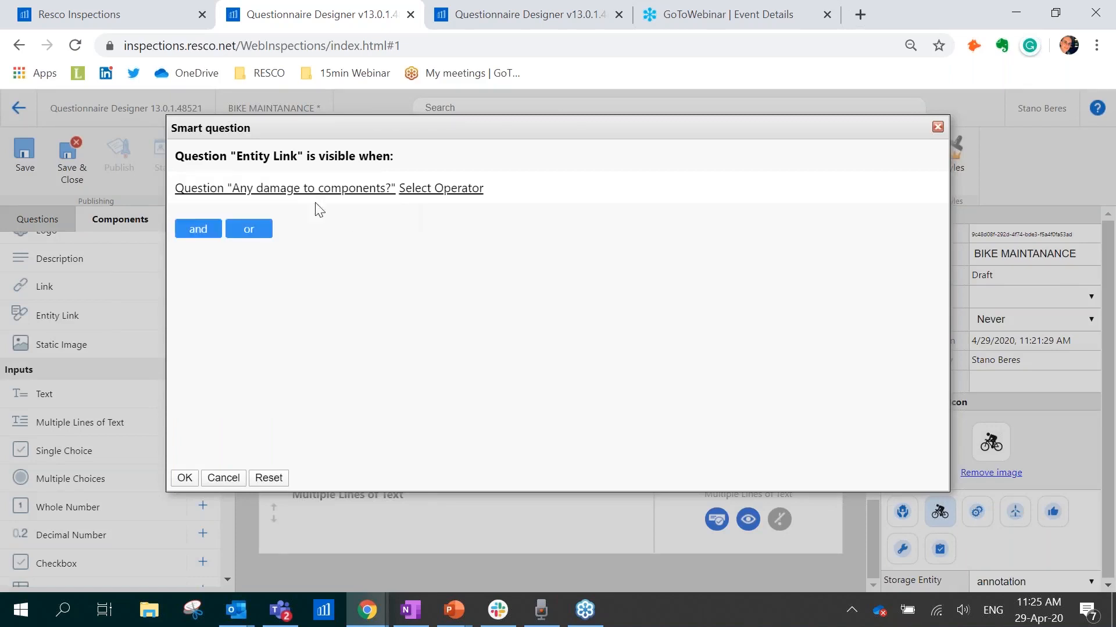
{"action": "left_click", "coordinate": [450, 189]}
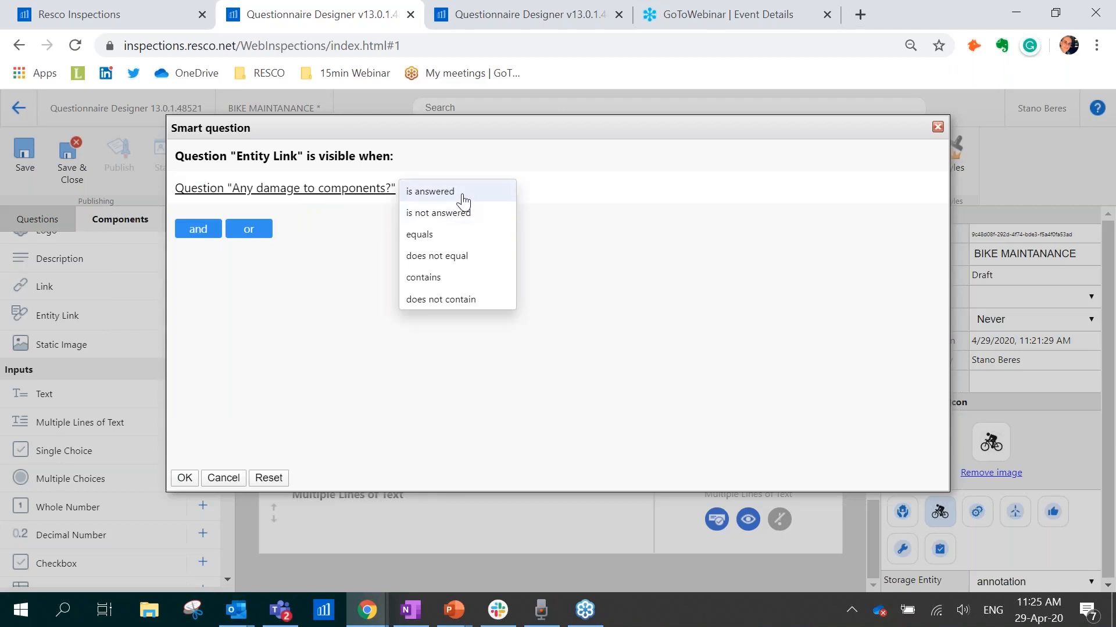
{"action": "left_click", "coordinate": [439, 234]}
{"action": "left_click", "coordinate": [484, 189]}
{"action": "left_click", "coordinate": [488, 214]}
{"action": "left_click", "coordinate": [185, 479]}
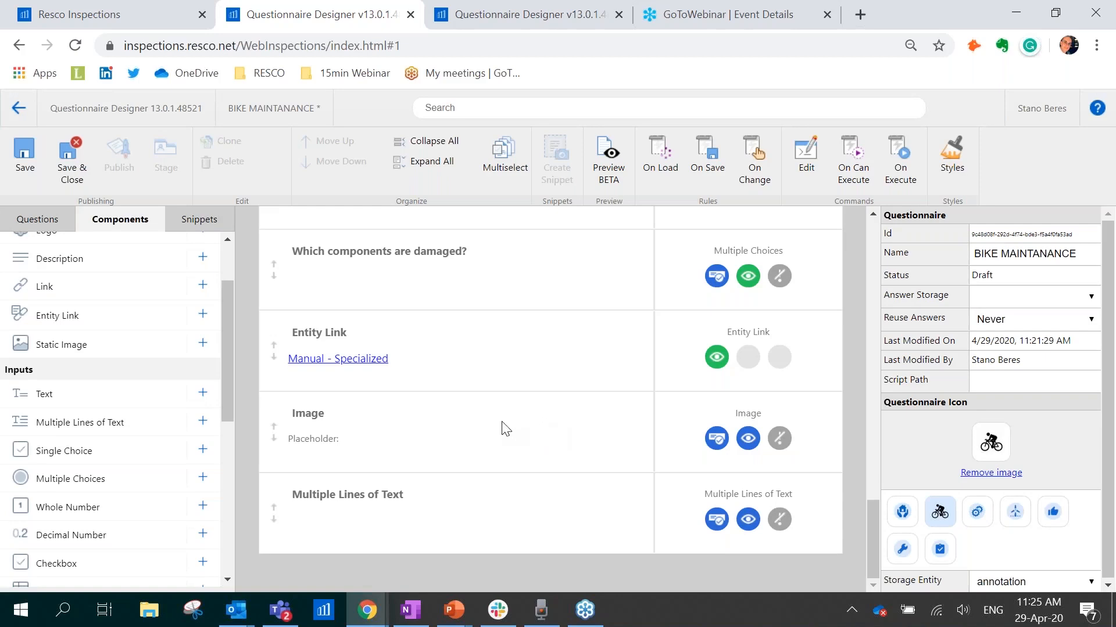
Set the Image question to Smart visibility, shown when "Any damage to components?" equals a selected answer value
{"action": "left_click", "coordinate": [655, 405]}
{"action": "left_click", "coordinate": [749, 450]}
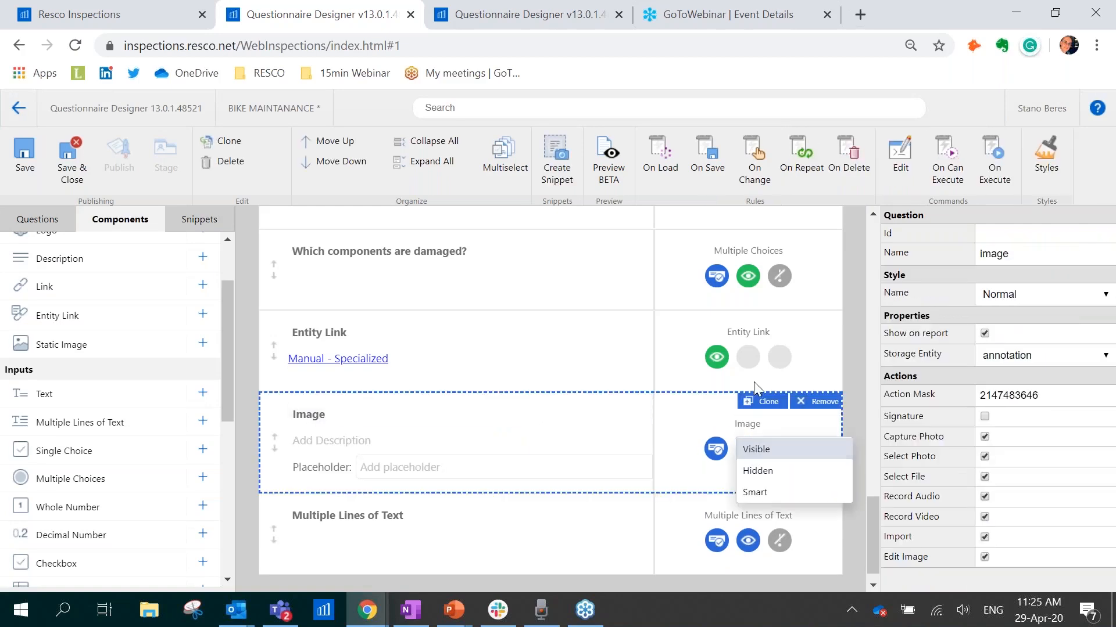
{"action": "left_click", "coordinate": [762, 491]}
{"action": "left_click", "coordinate": [188, 191]}
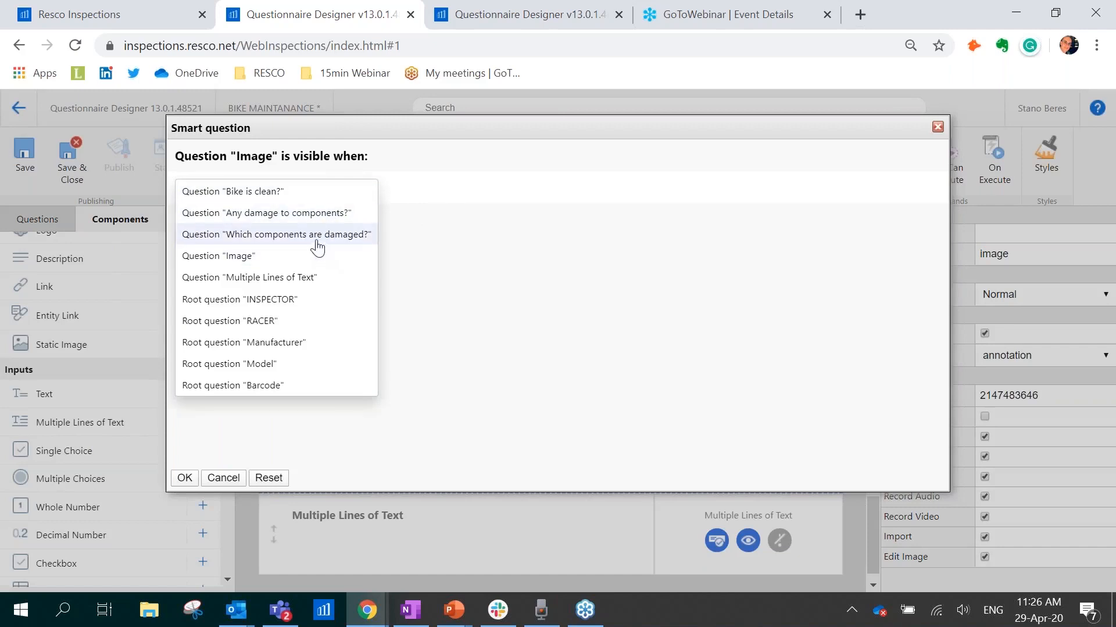
{"action": "left_click", "coordinate": [308, 213]}
{"action": "left_click", "coordinate": [447, 188]}
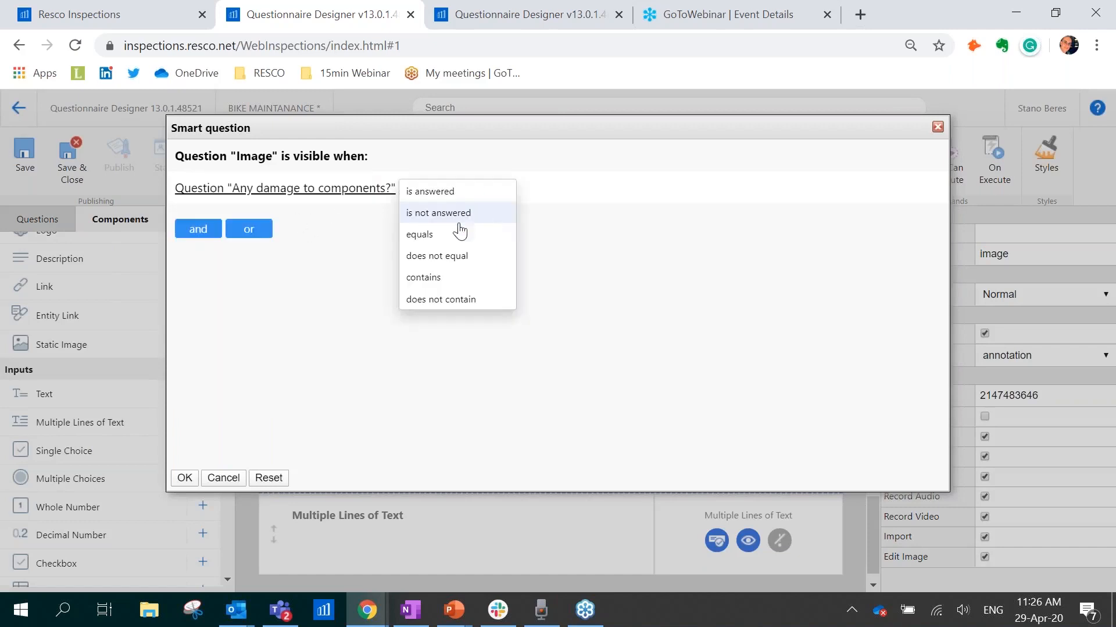
{"action": "left_click", "coordinate": [487, 234]}
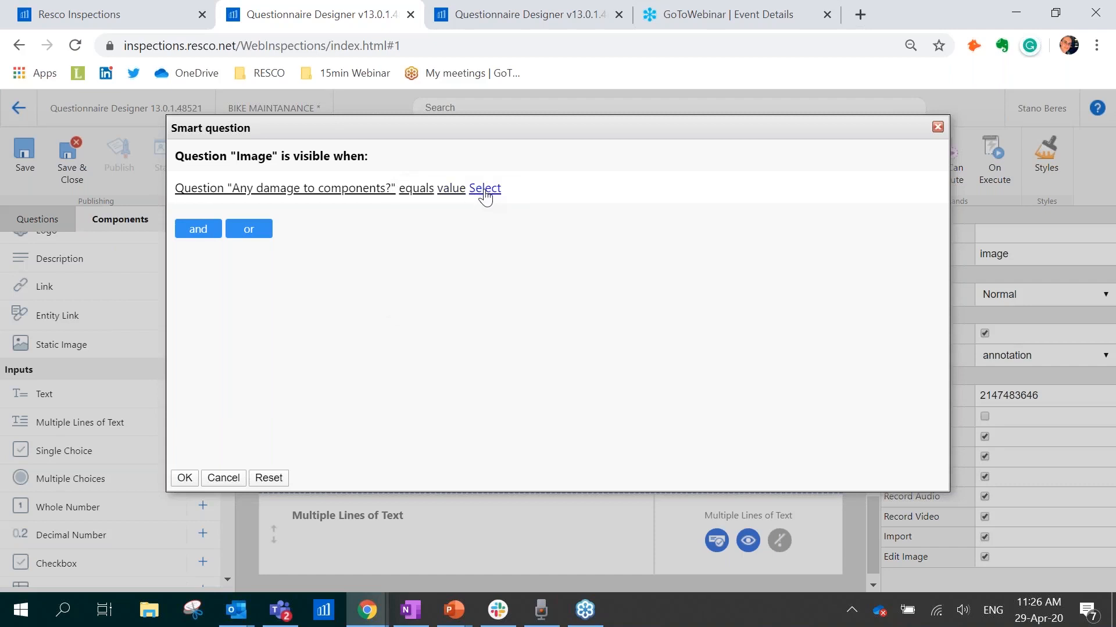
{"action": "left_click", "coordinate": [487, 197]}
{"action": "left_click", "coordinate": [491, 195]}
{"action": "left_click", "coordinate": [186, 481]}
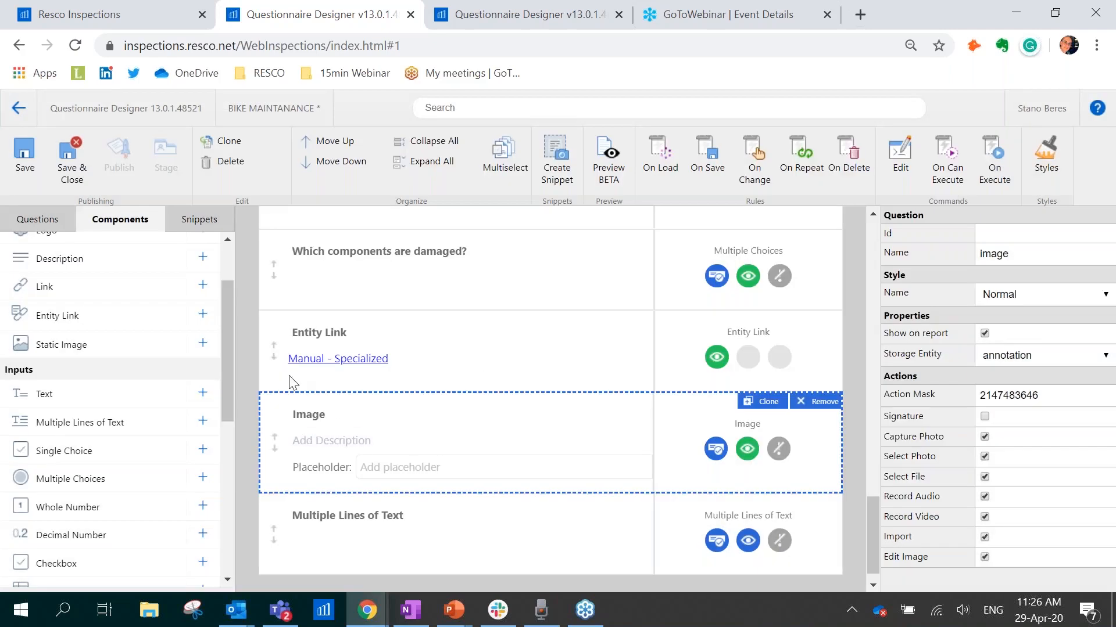
{"action": "left_click", "coordinate": [247, 336]}
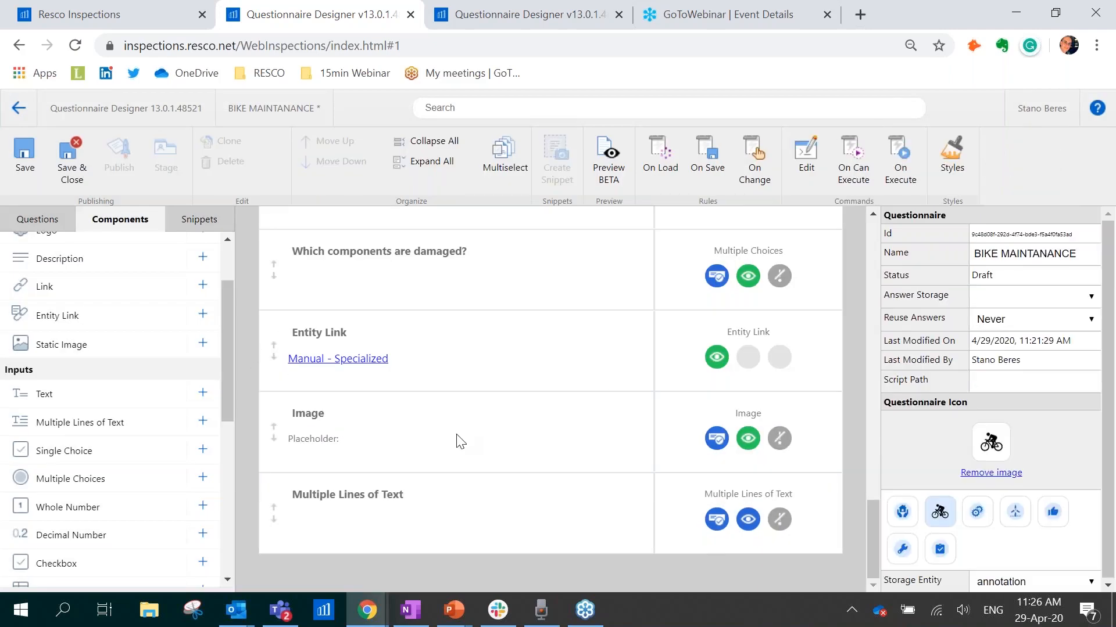
Rename the Multiple Lines of Text question as "Additional Comments" and save the questionnaire
{"action": "left_click", "coordinate": [356, 509]}
{"action": "left_click", "coordinate": [360, 499]}
{"action": "type", "text": "C"}
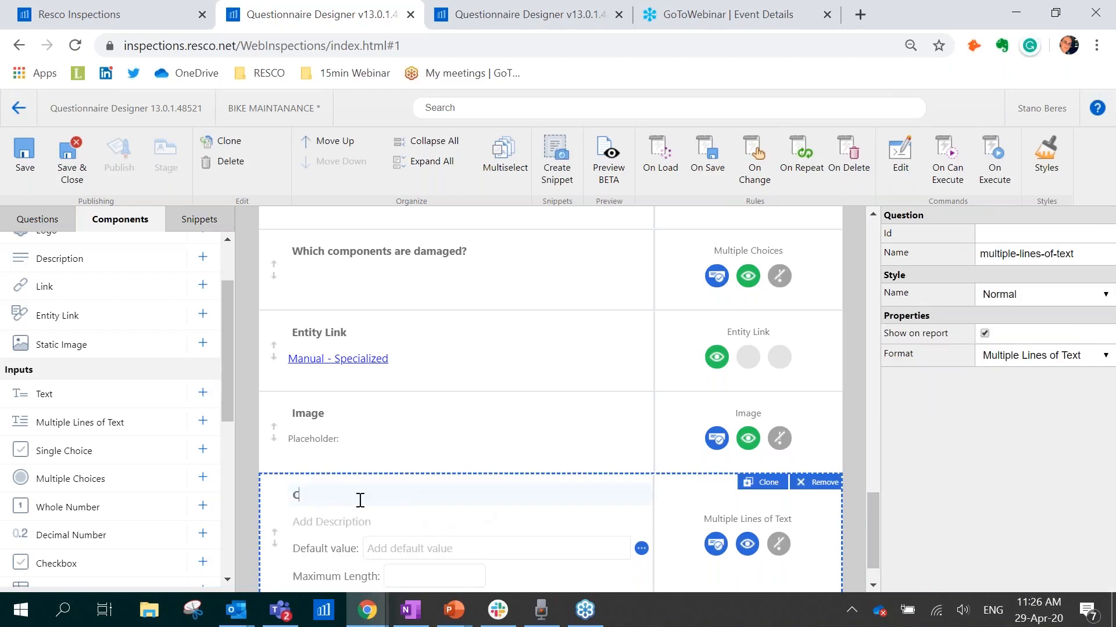
{"action": "type", "text": "omment"}
{"action": "key", "text": "BackSpace"}
{"action": "key", "text": "BackSpace"}
{"action": "key", "text": "BackSpace"}
{"action": "key", "text": "BackSpace"}
{"action": "key", "text": "BackSpace"}
{"action": "key", "text": "BackSpace"}
{"action": "key", "text": "BackSpace"}
{"action": "type", "text": "Additional Comments"}
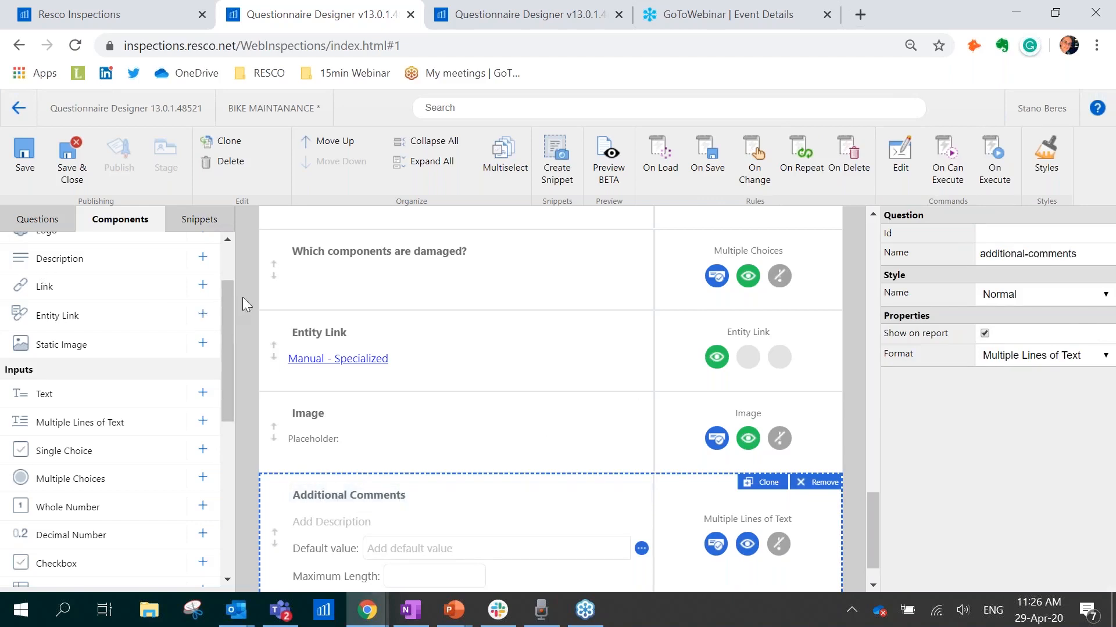
{"action": "left_click", "coordinate": [242, 298]}
{"action": "left_click", "coordinate": [25, 152]}
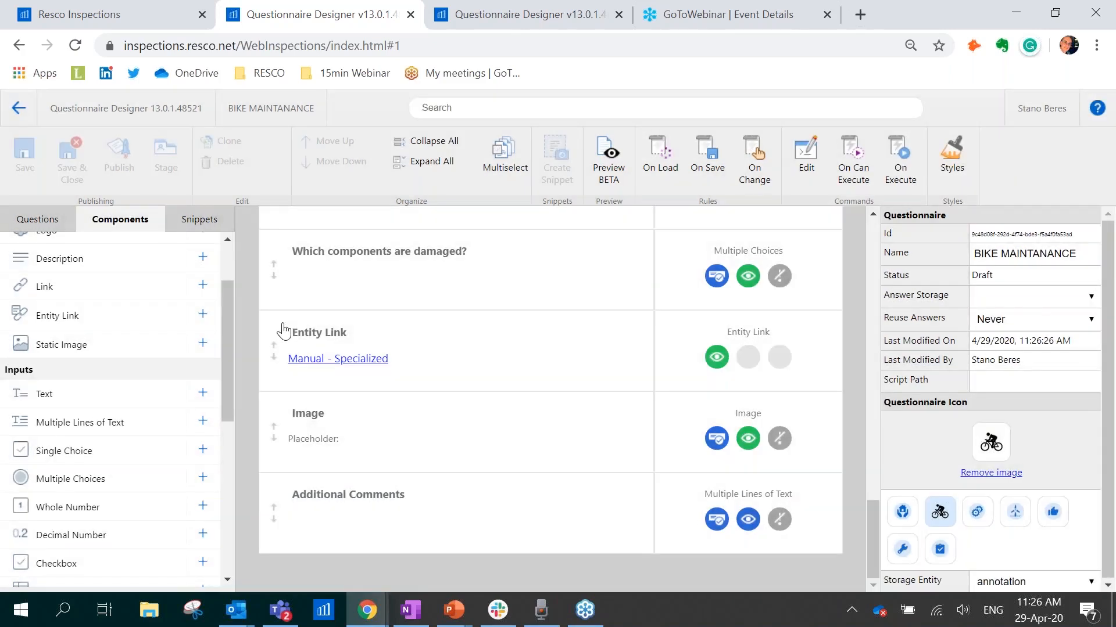
Add a new group at the end of the questionnaire and name it "Quick Checks"
{"action": "scroll", "coordinate": [205, 327], "scroll_direction": "up", "scroll_amount": 1}
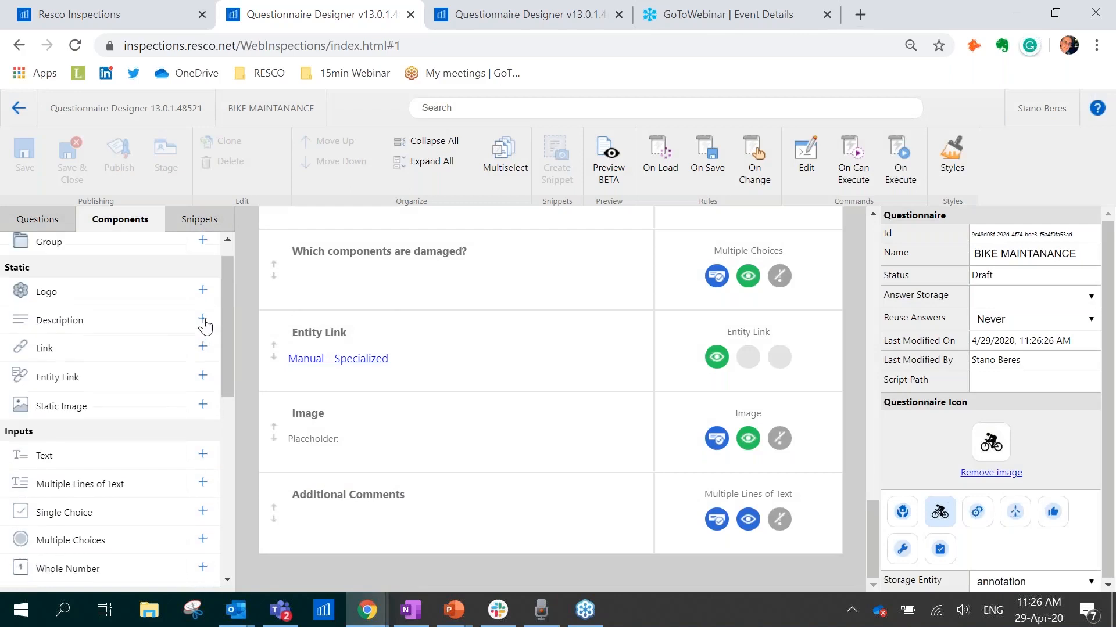
{"action": "scroll", "coordinate": [205, 327], "scroll_direction": "up", "scroll_amount": 1}
{"action": "left_click", "coordinate": [202, 266]}
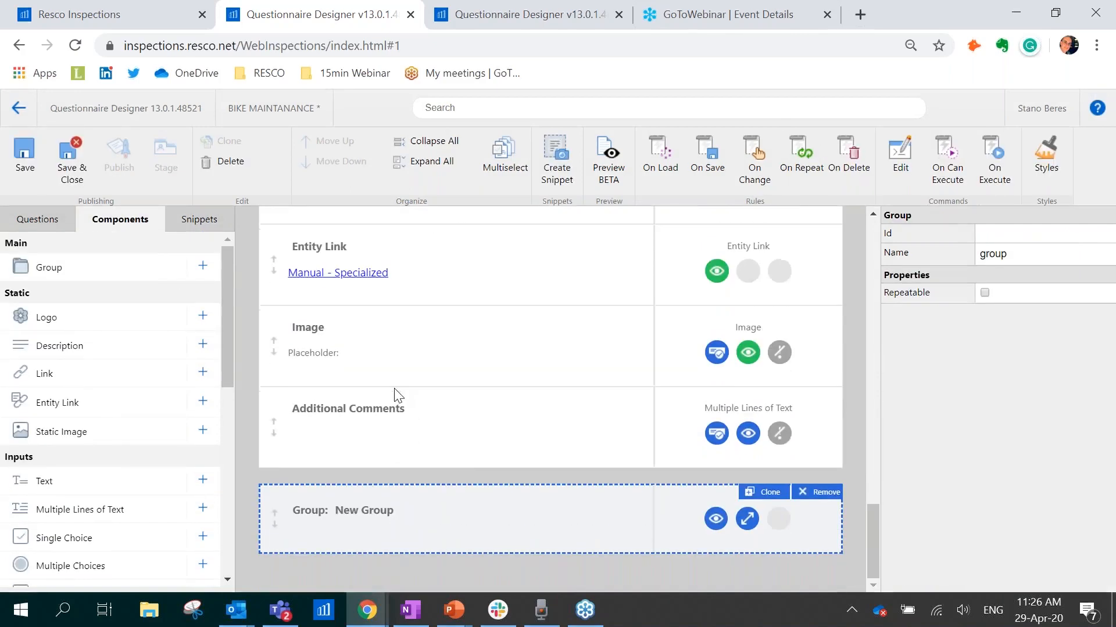
{"action": "triple_click", "coordinate": [383, 510]}
{"action": "type", "text": "Quick Checks"}
{"action": "left_click", "coordinate": [252, 341]}
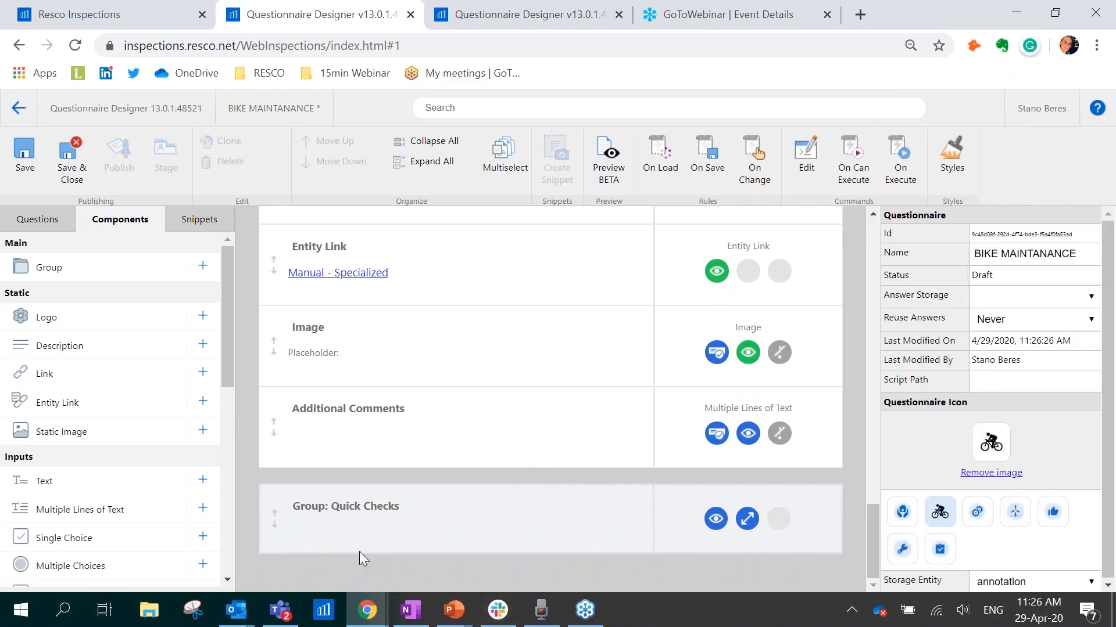
Add three Checkbox questions and one Whole Number question to the Quick Checks group
{"action": "left_click", "coordinate": [372, 546]}
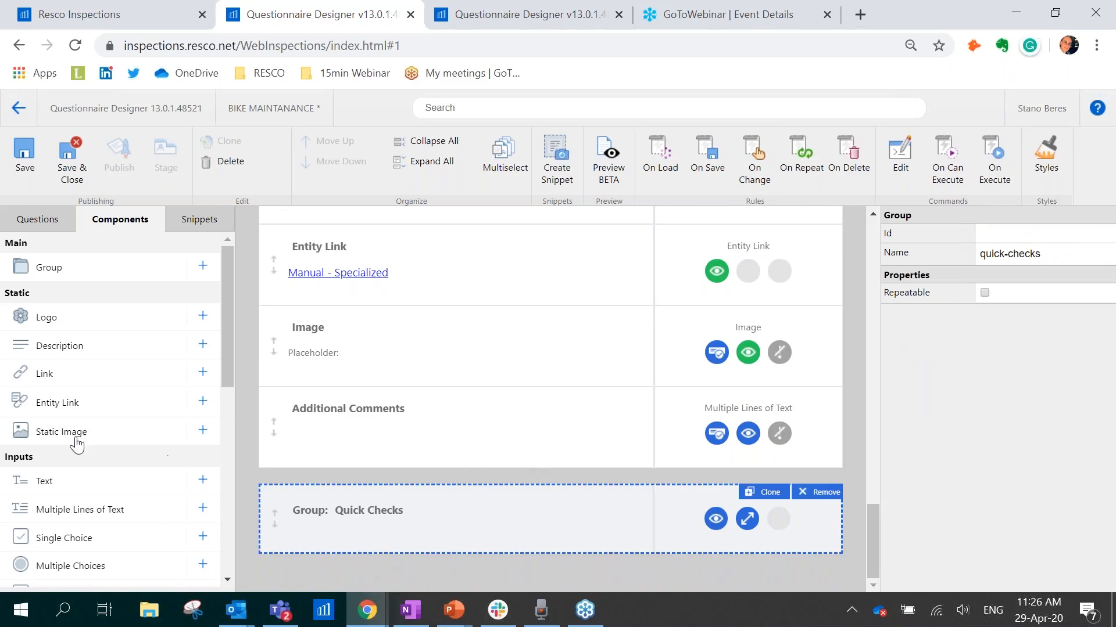
{"action": "scroll", "coordinate": [140, 473], "scroll_direction": "down", "scroll_amount": 5}
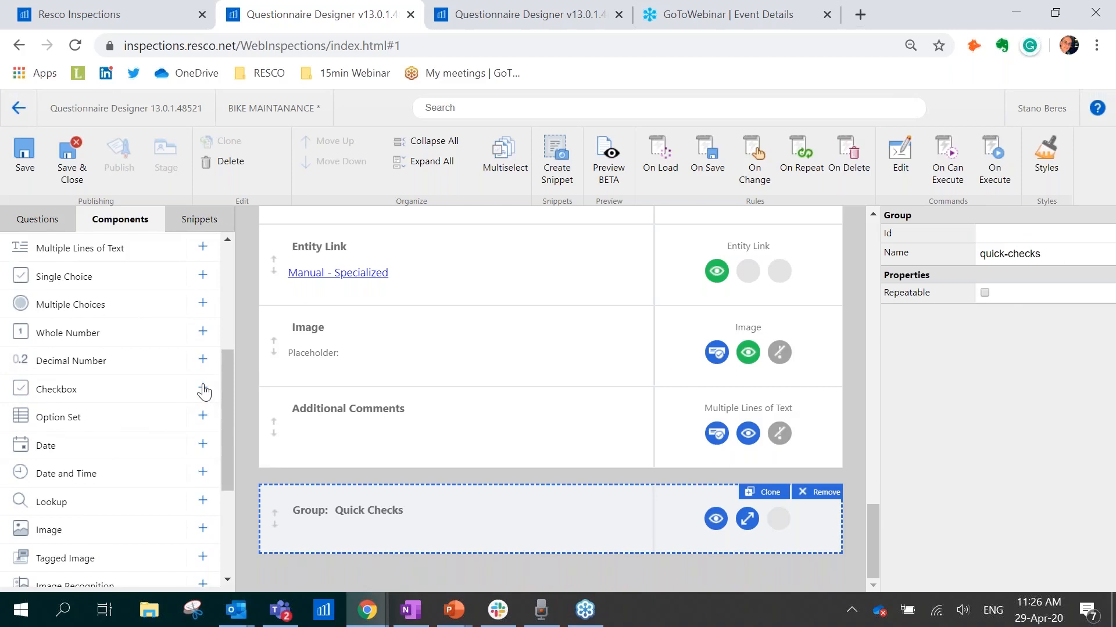
{"action": "left_click", "coordinate": [202, 389]}
{"action": "left_click", "coordinate": [202, 390]}
{"action": "left_click", "coordinate": [202, 390]}
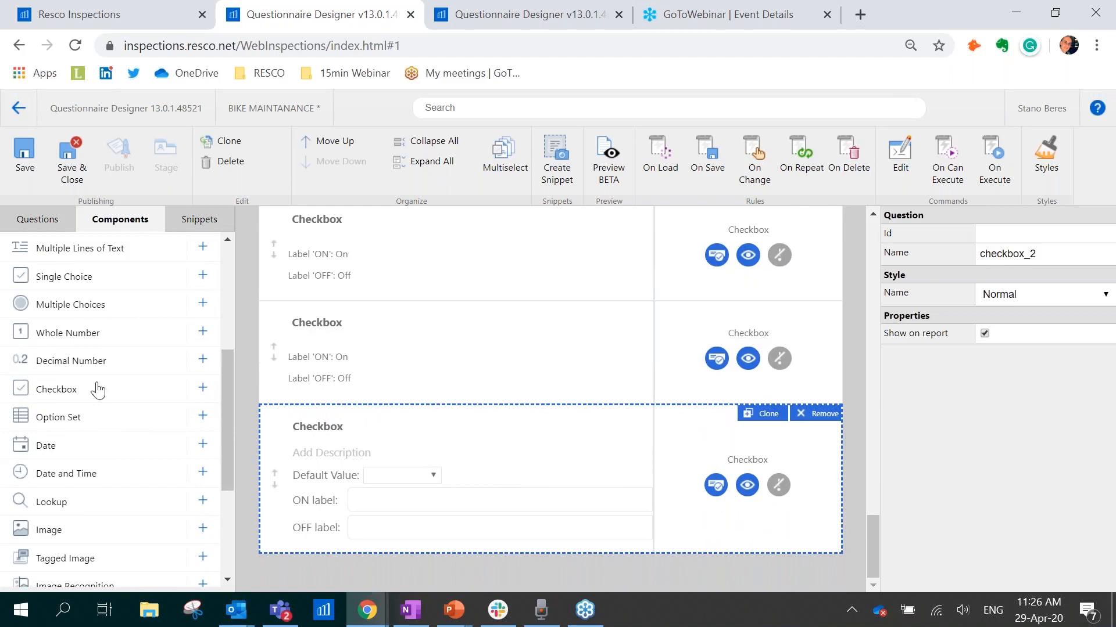
{"action": "scroll", "coordinate": [149, 393], "scroll_direction": "down", "scroll_amount": 3}
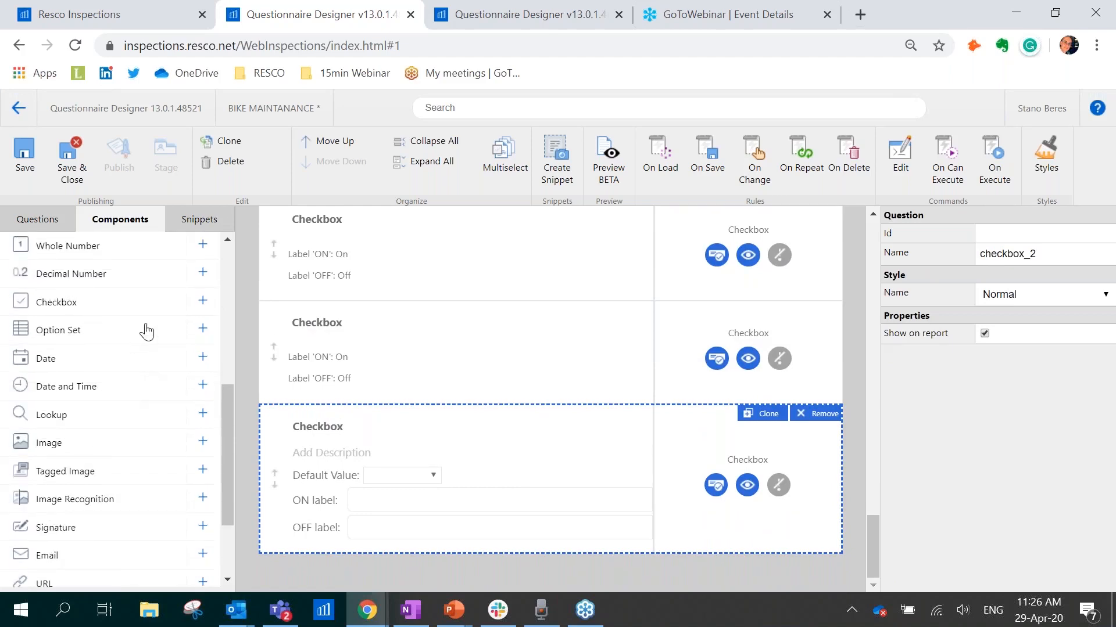
{"action": "left_click", "coordinate": [203, 245]}
Rename the first checkbox as "Check brakes and brake levers" with ON label DONE and OFF label TBD
{"action": "scroll", "coordinate": [393, 476], "scroll_direction": "up", "scroll_amount": 5}
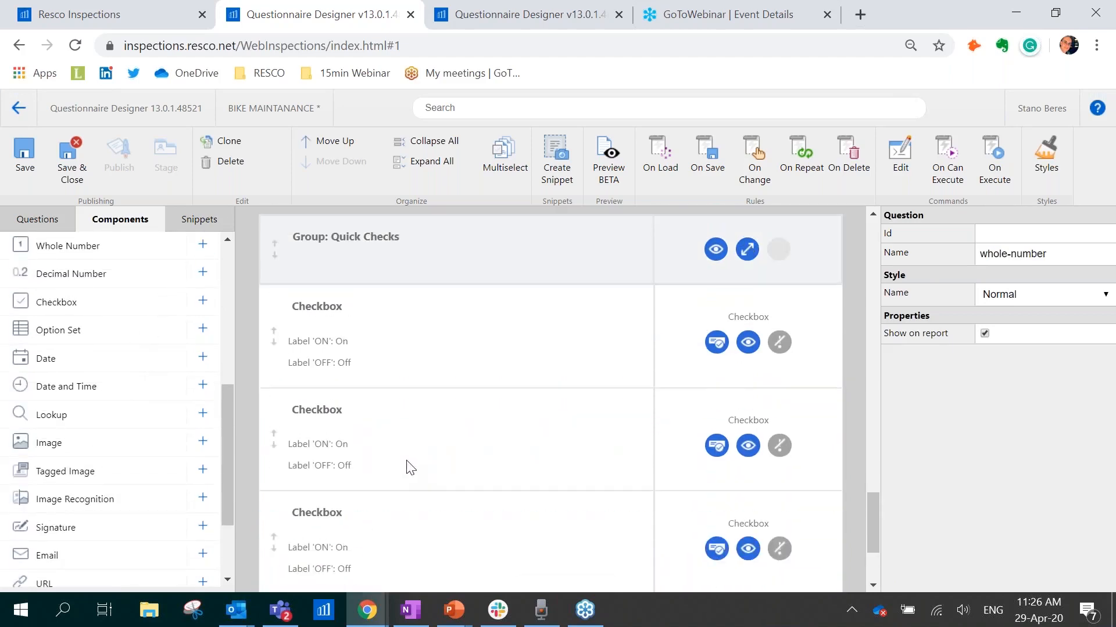
{"action": "scroll", "coordinate": [448, 487], "scroll_direction": "down", "scroll_amount": 4}
{"action": "left_click", "coordinate": [400, 330]}
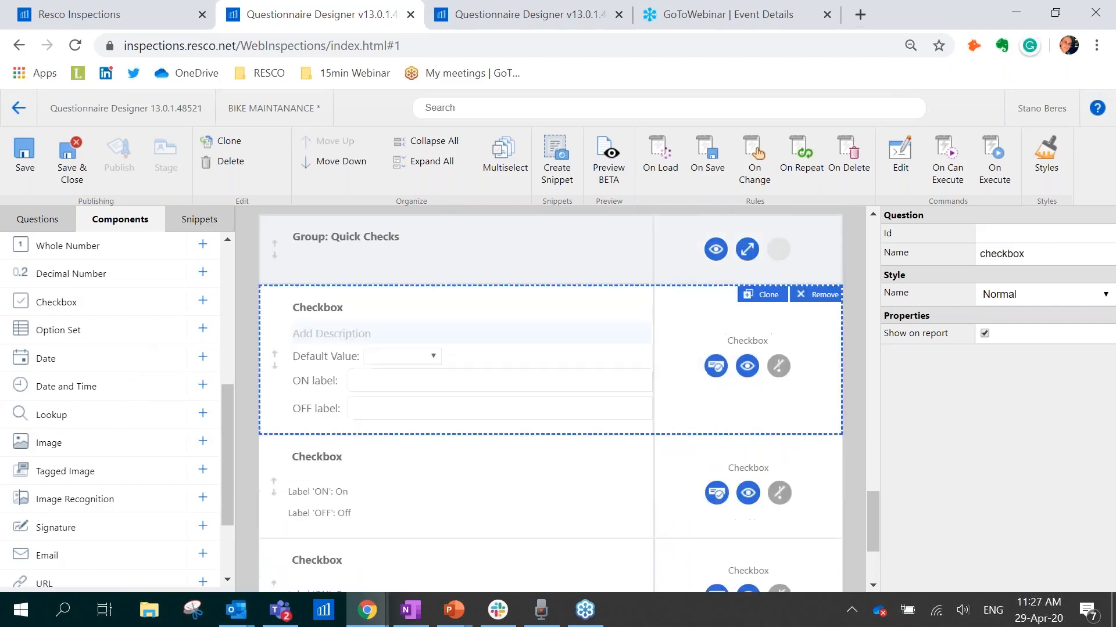
{"action": "double_click", "coordinate": [320, 309]}
{"action": "type", "text": "Check brakes and brake levers"}
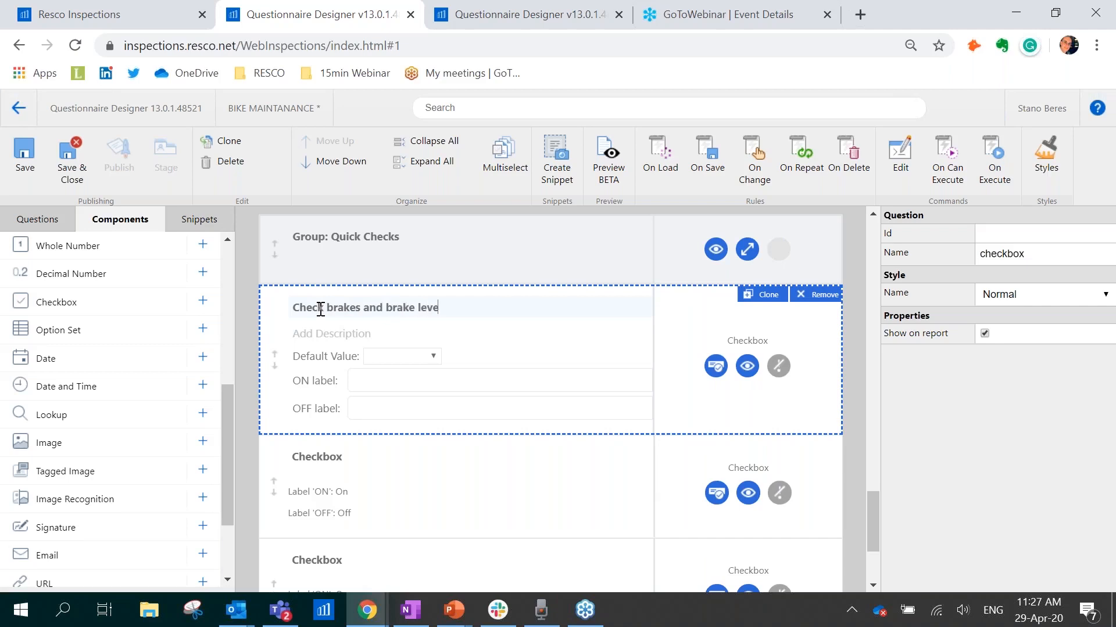
{"action": "left_click", "coordinate": [441, 373]}
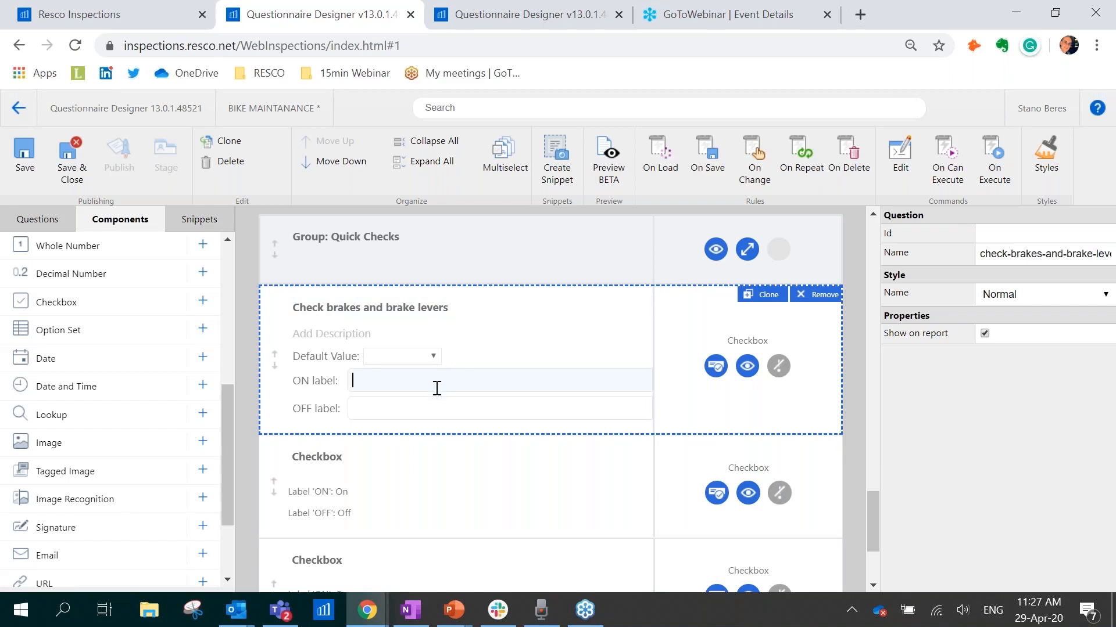
{"action": "type", "text": "DONE"}
{"action": "type", "text": "TBD"}
Rename the second checkbox as "Check shift levers" with ON label DONE and OFF label TBD
{"action": "left_click", "coordinate": [394, 489]}
{"action": "double_click", "coordinate": [333, 416]}
{"action": "type", "text": "Check shif"}
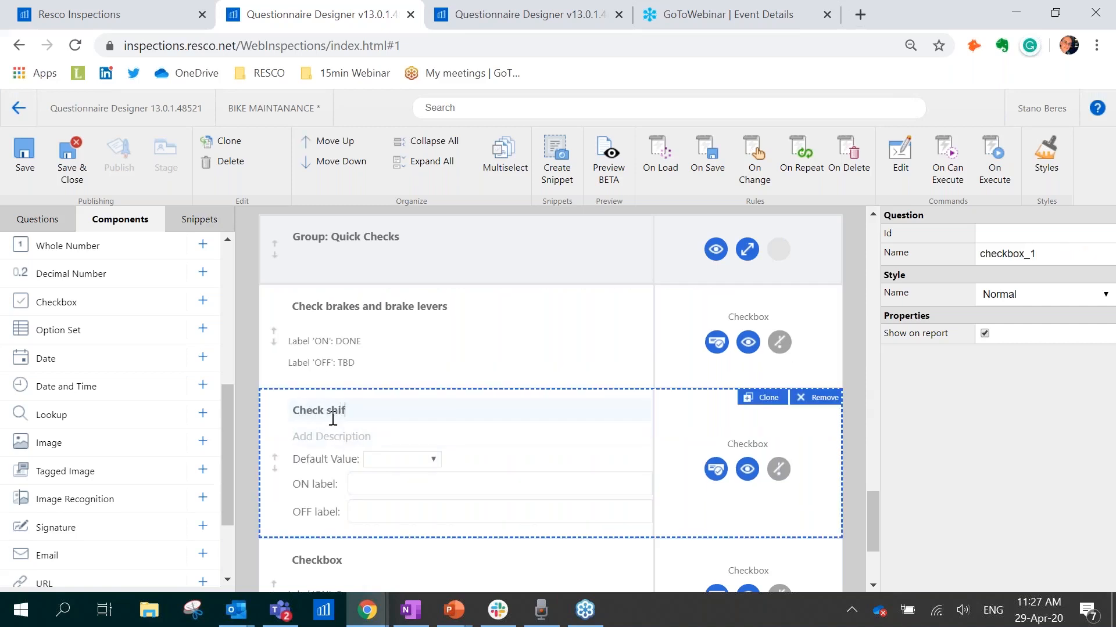
{"action": "type", "text": "t levers"}
{"action": "left_click", "coordinate": [389, 492]}
{"action": "type", "text": "DONE"}
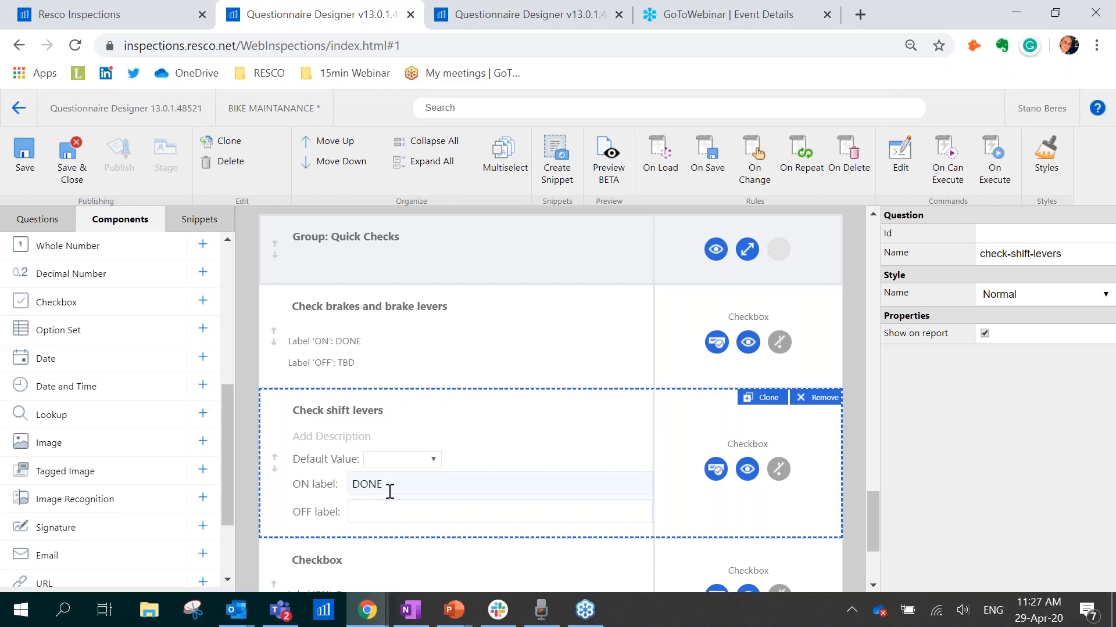
{"action": "type", "text": "TBD"}
{"action": "left_click", "coordinate": [426, 516]}
{"action": "type", "text": "TBD"}
Rename the third checkbox as "Inspect tires for debris" with ON label DONE and OFF label TBD
{"action": "scroll", "coordinate": [448, 406], "scroll_direction": "down", "scroll_amount": 3}
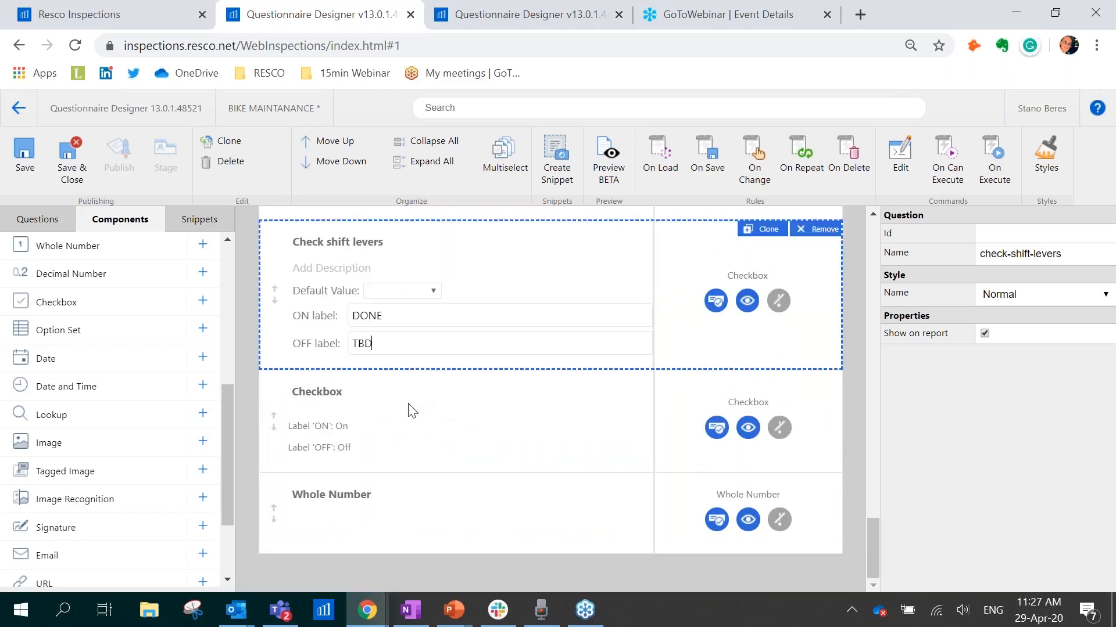
{"action": "left_click", "coordinate": [398, 397]}
{"action": "double_click", "coordinate": [324, 345]}
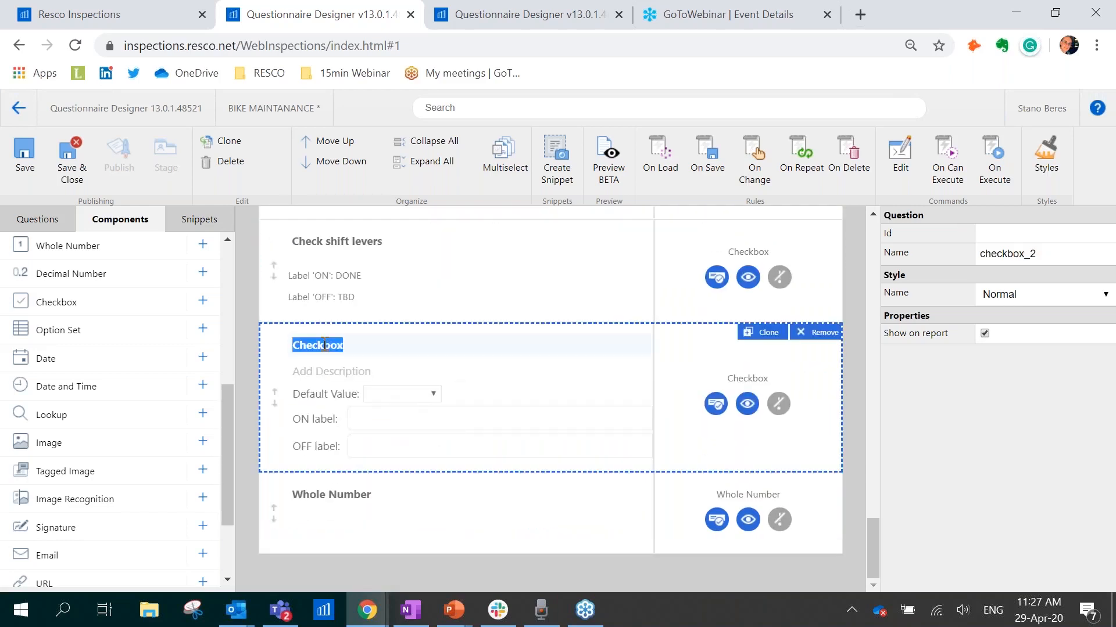
{"action": "type", "text": "Inspect tires for debris"}
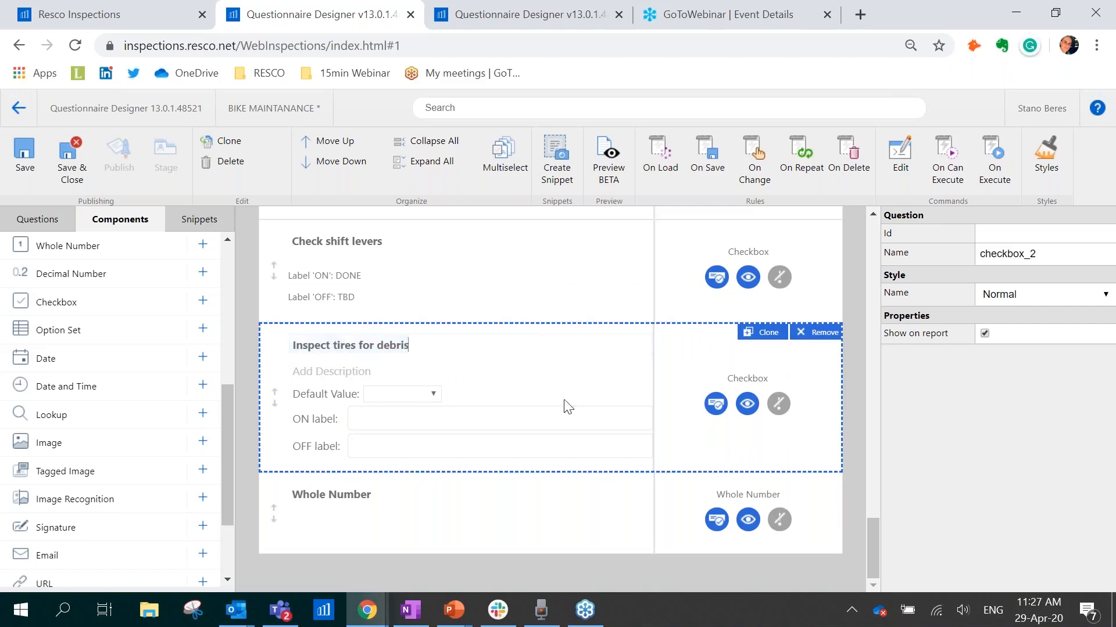
{"action": "left_click", "coordinate": [405, 417]}
{"action": "type", "text": "DONE"}
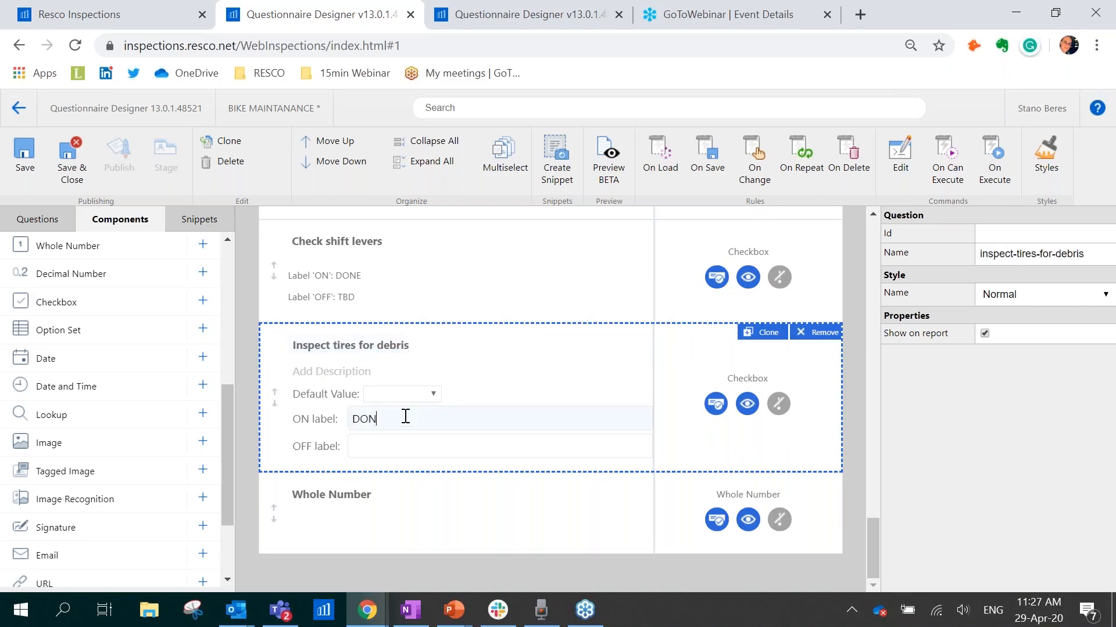
{"action": "left_click", "coordinate": [409, 449]}
Rename the Whole Number question as "Check tire thread depth (no more than 50% worn)"
{"action": "left_click", "coordinate": [403, 528]}
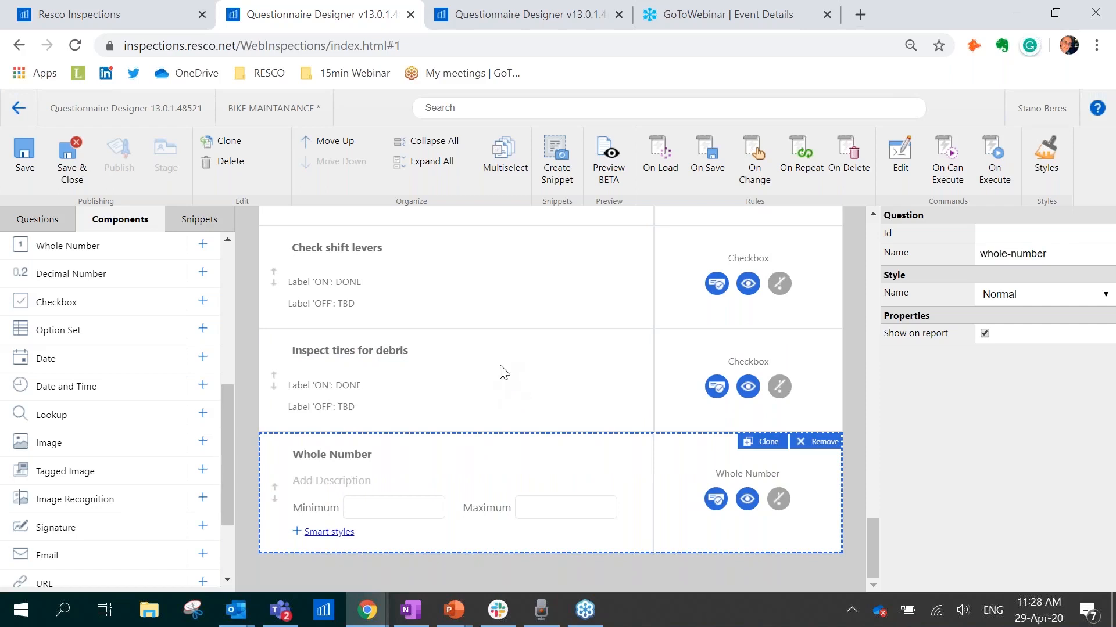
{"action": "triple_click", "coordinate": [353, 454]}
{"action": "type", "text": "Check tire thread depth"}
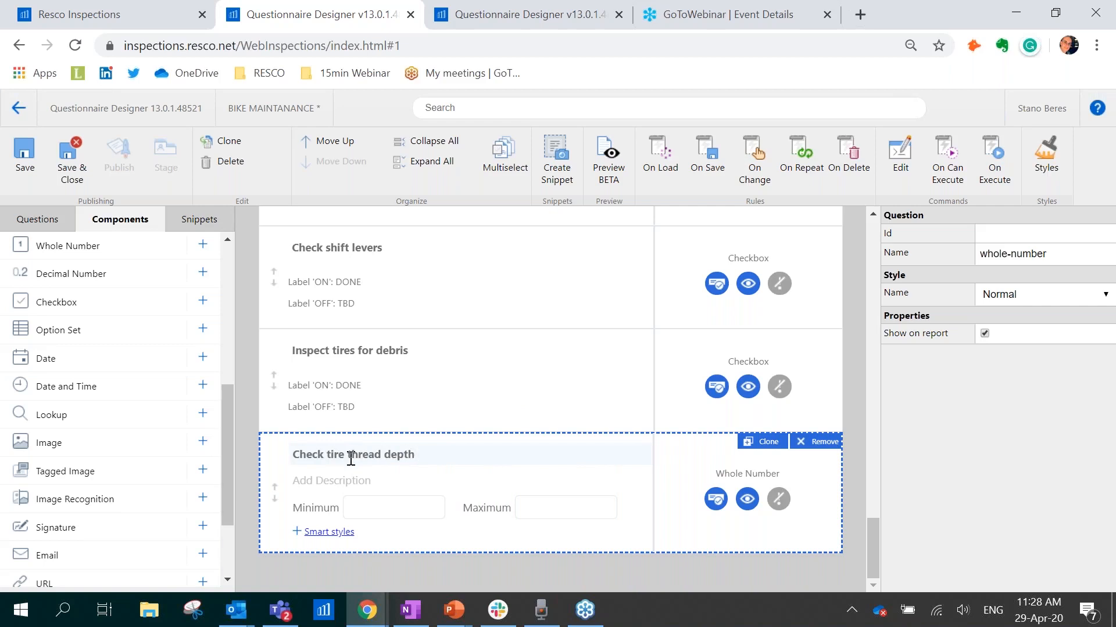
{"action": "type", "text": " (no more than 50% worn"}
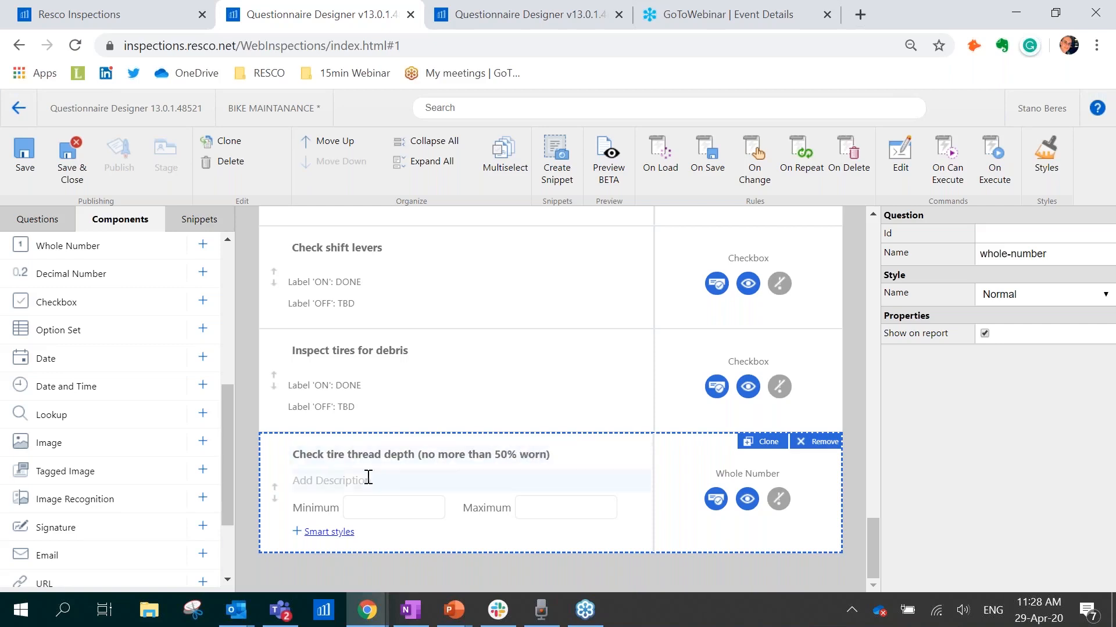
Add a smart style to the tire thread depth question that applies Success to values from 1 to 50
{"action": "left_click", "coordinate": [322, 531]}
{"action": "scroll", "coordinate": [409, 481], "scroll_direction": "down", "scroll_amount": 1}
{"action": "left_click", "coordinate": [345, 495]}
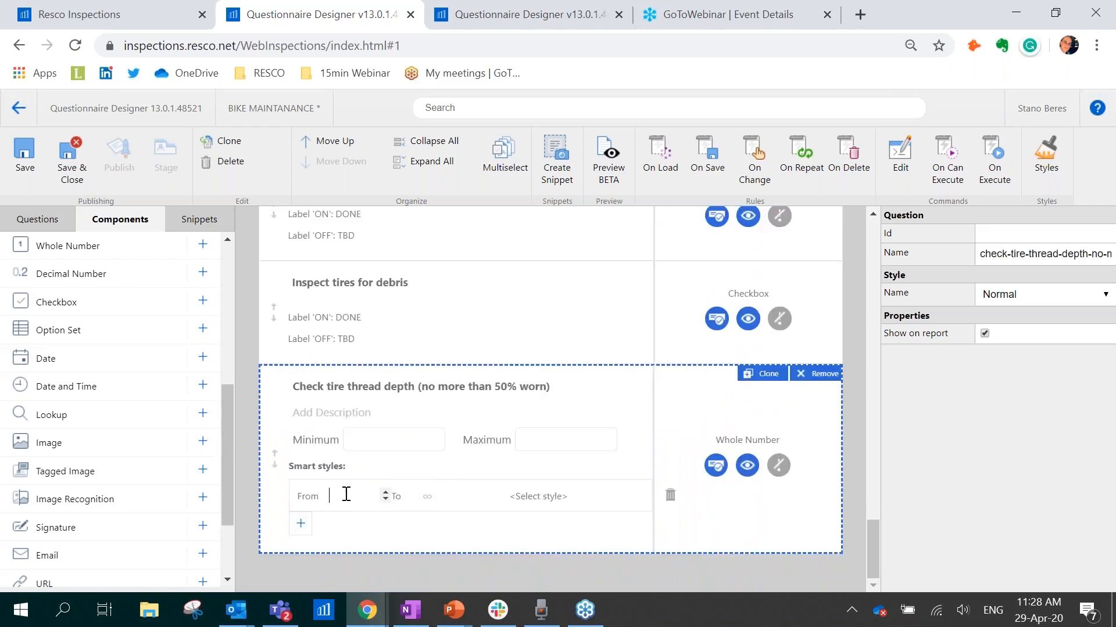
{"action": "type", "text": "1"}
{"action": "left_click", "coordinate": [432, 494]}
{"action": "type", "text": "50"}
{"action": "left_click", "coordinate": [535, 496]}
{"action": "left_click", "coordinate": [561, 511]}
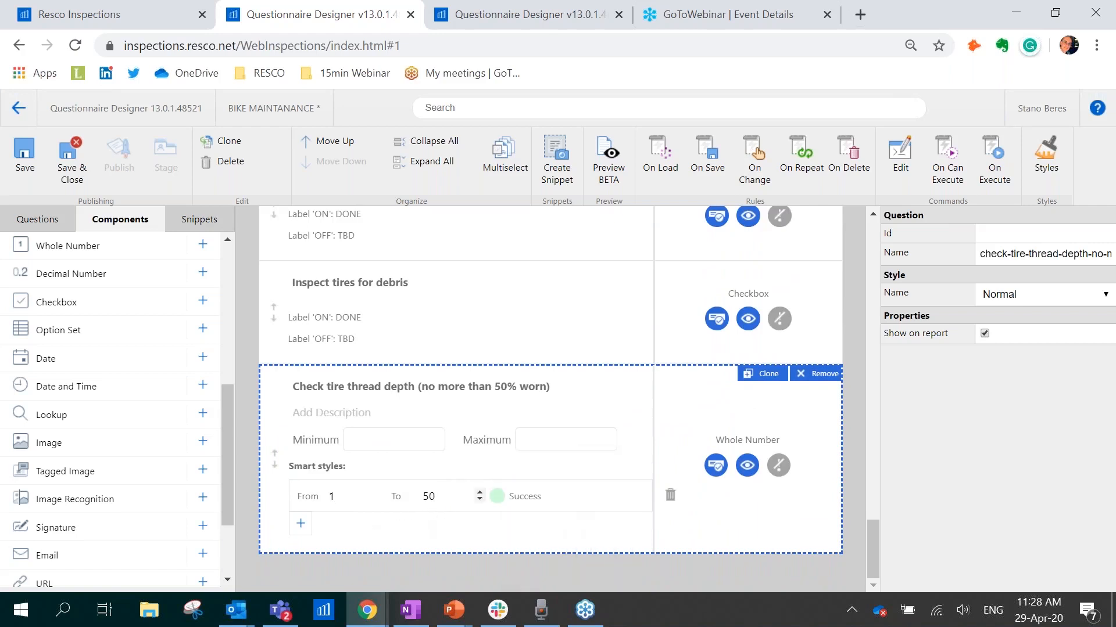
Add a second smart style to the tire thread depth question that applies Danger from 51 to 100
{"action": "left_click", "coordinate": [301, 524]}
{"action": "left_click", "coordinate": [356, 525]}
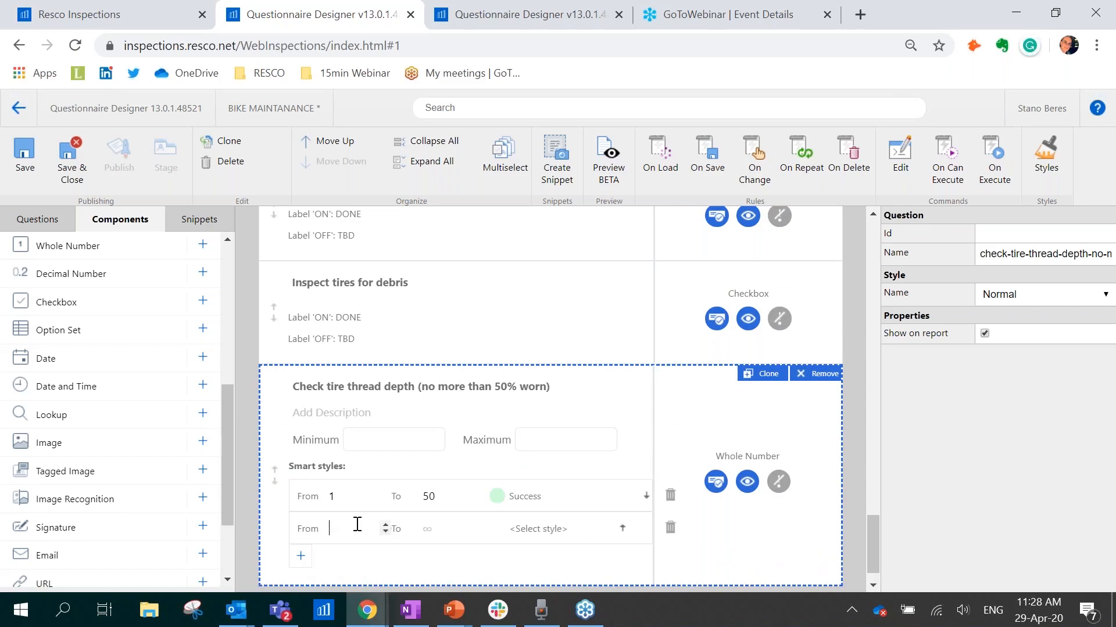
{"action": "type", "text": "51"}
{"action": "left_click", "coordinate": [426, 526]}
{"action": "type", "text": "100"}
{"action": "left_click", "coordinate": [535, 529]}
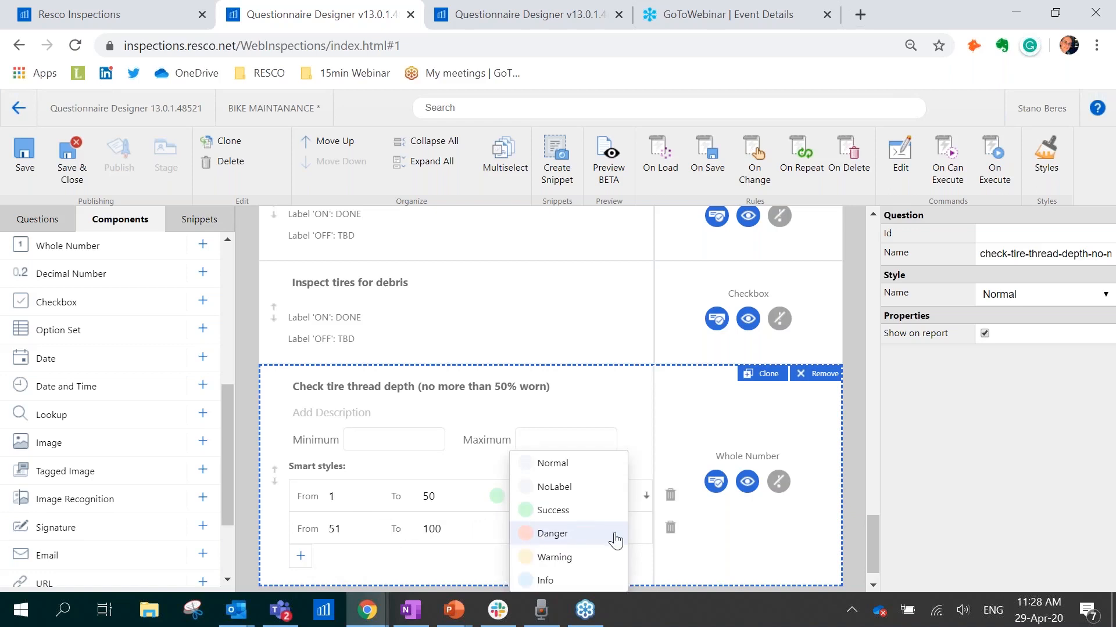
{"action": "left_click", "coordinate": [576, 540]}
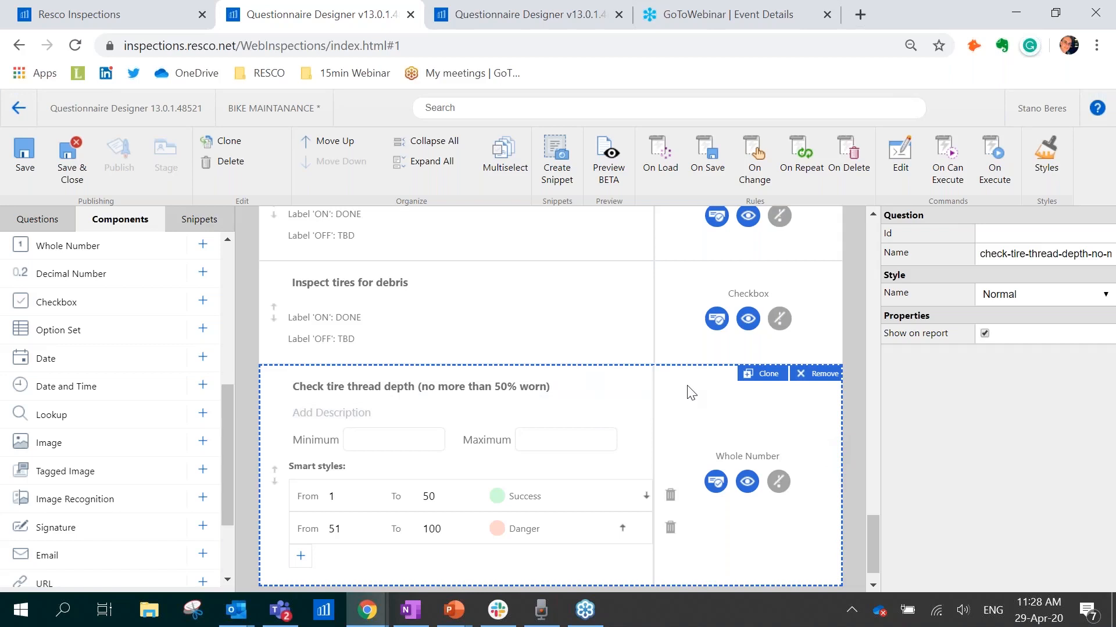
{"action": "left_click", "coordinate": [557, 321]}
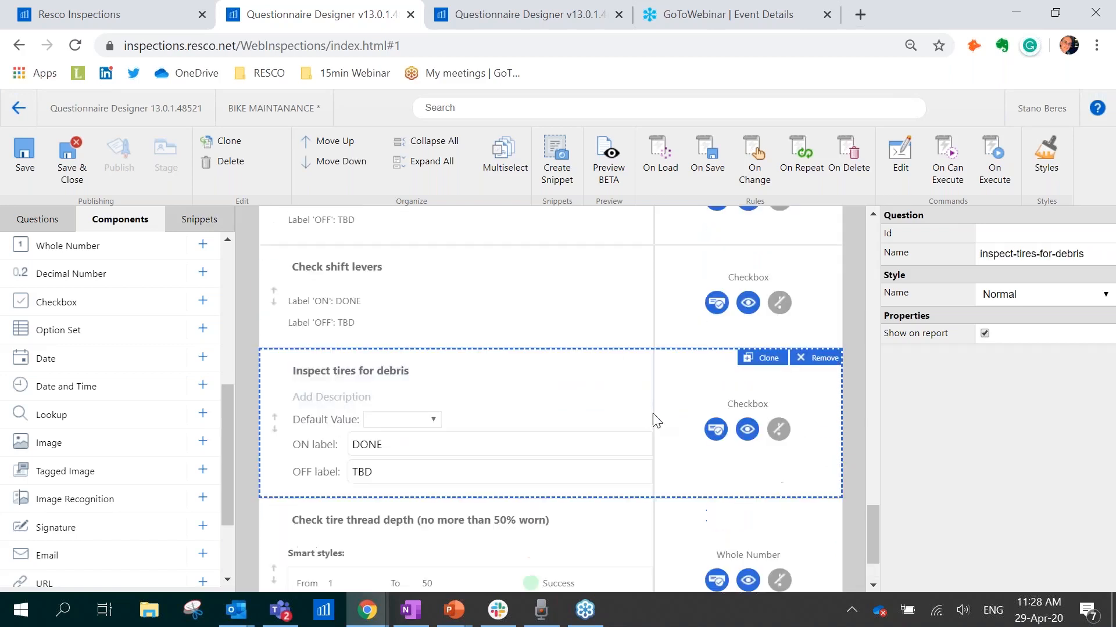
{"action": "left_click", "coordinate": [753, 430]}
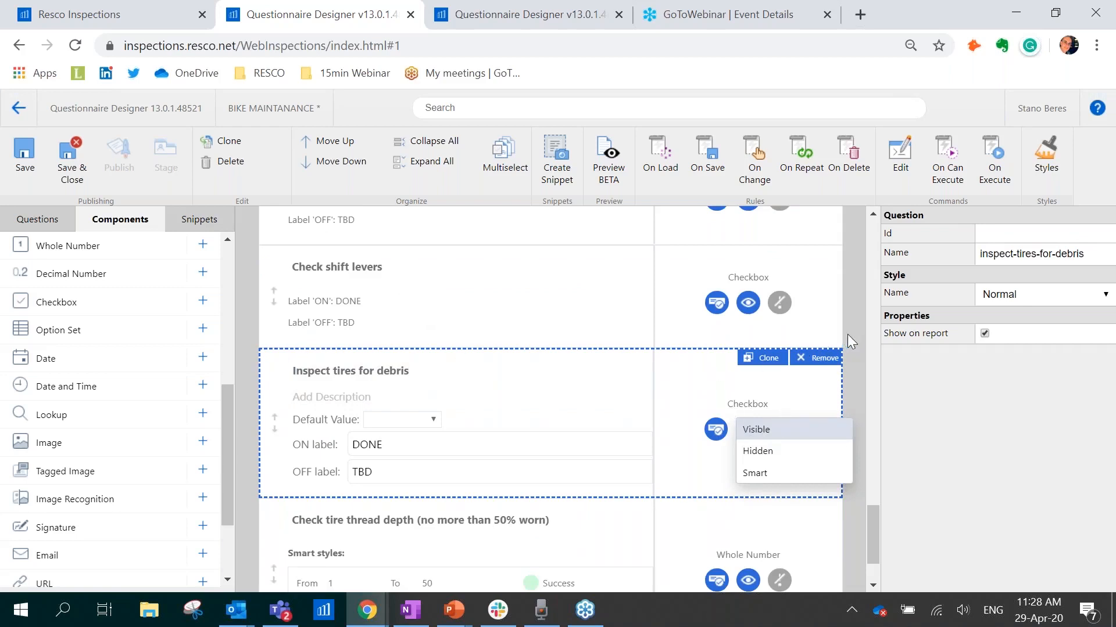
{"action": "left_click", "coordinate": [863, 326]}
{"action": "scroll", "coordinate": [664, 348], "scroll_direction": "down", "scroll_amount": 2}
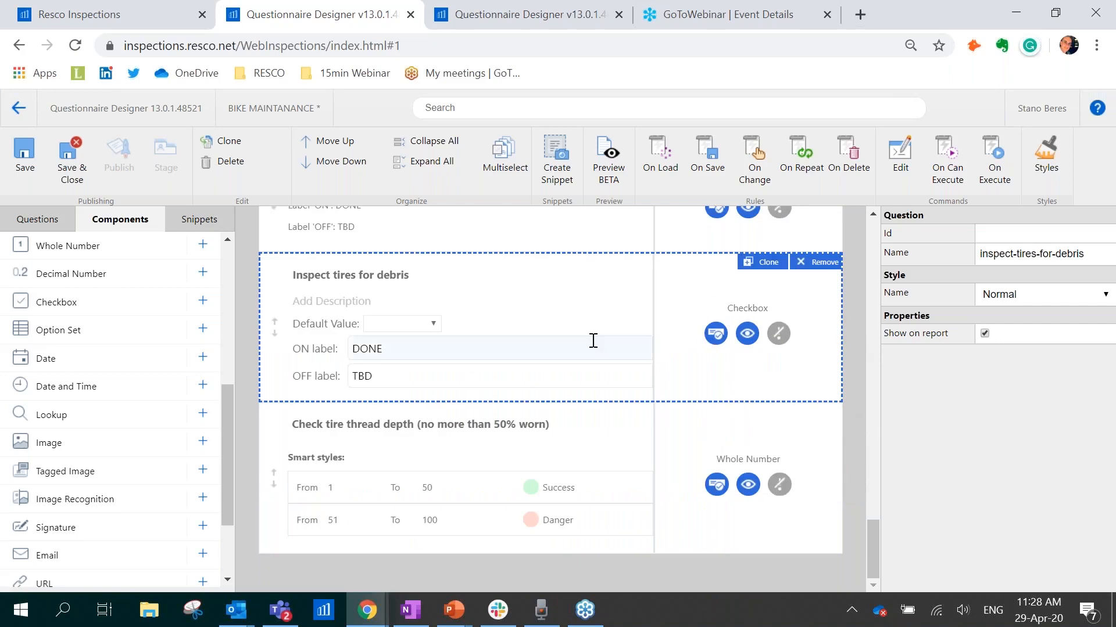
{"action": "scroll", "coordinate": [630, 525], "scroll_direction": "up", "scroll_amount": 2}
Make the tire thread depth question visible only when "Inspect tires for debris" is answered, and save the questionnaire
{"action": "left_click", "coordinate": [629, 529]}
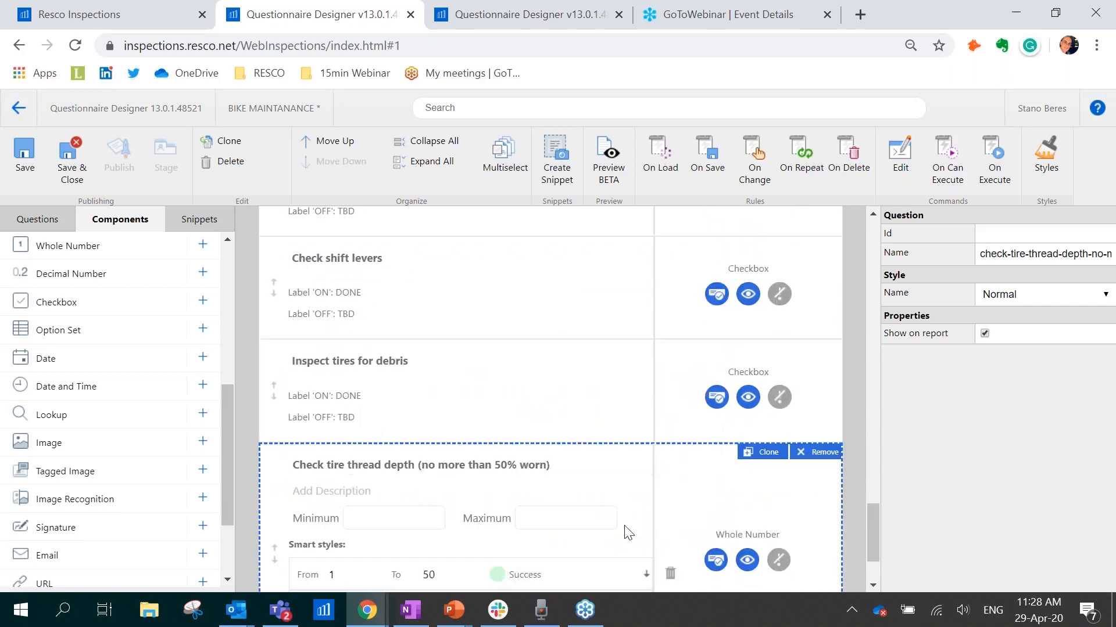
{"action": "left_click", "coordinate": [748, 560]}
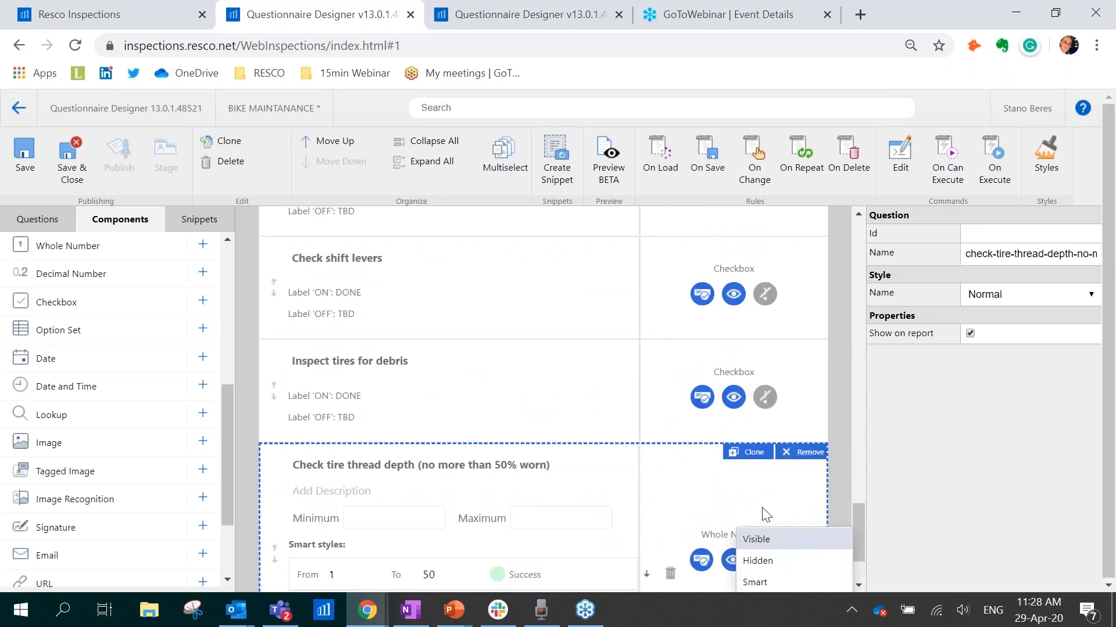
{"action": "left_click", "coordinate": [755, 583]}
{"action": "left_click", "coordinate": [191, 189]}
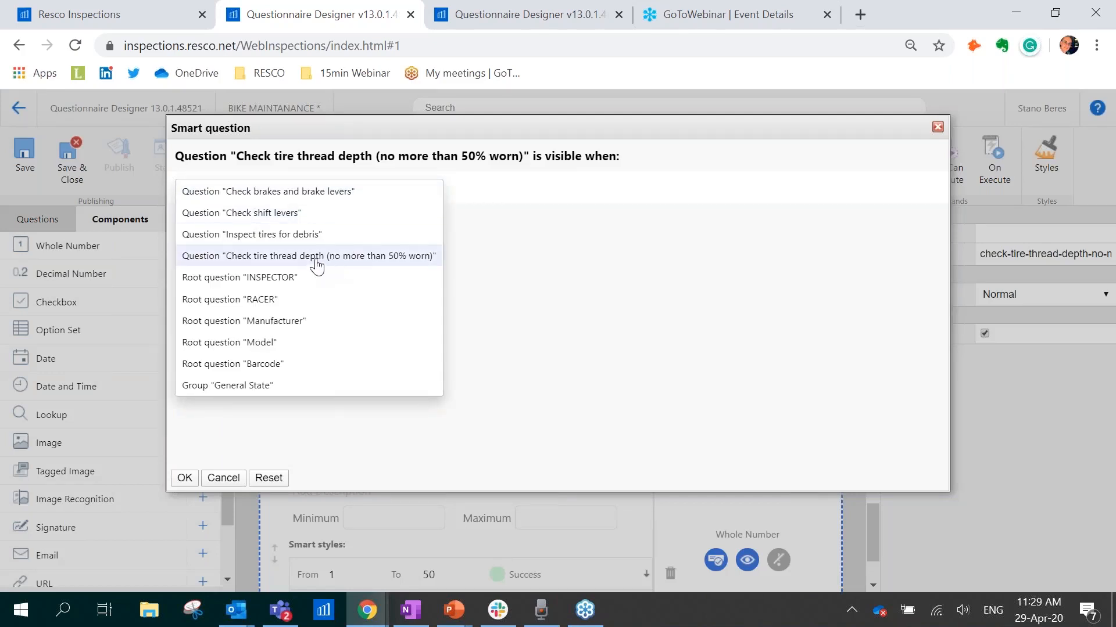
{"action": "left_click", "coordinate": [312, 235]}
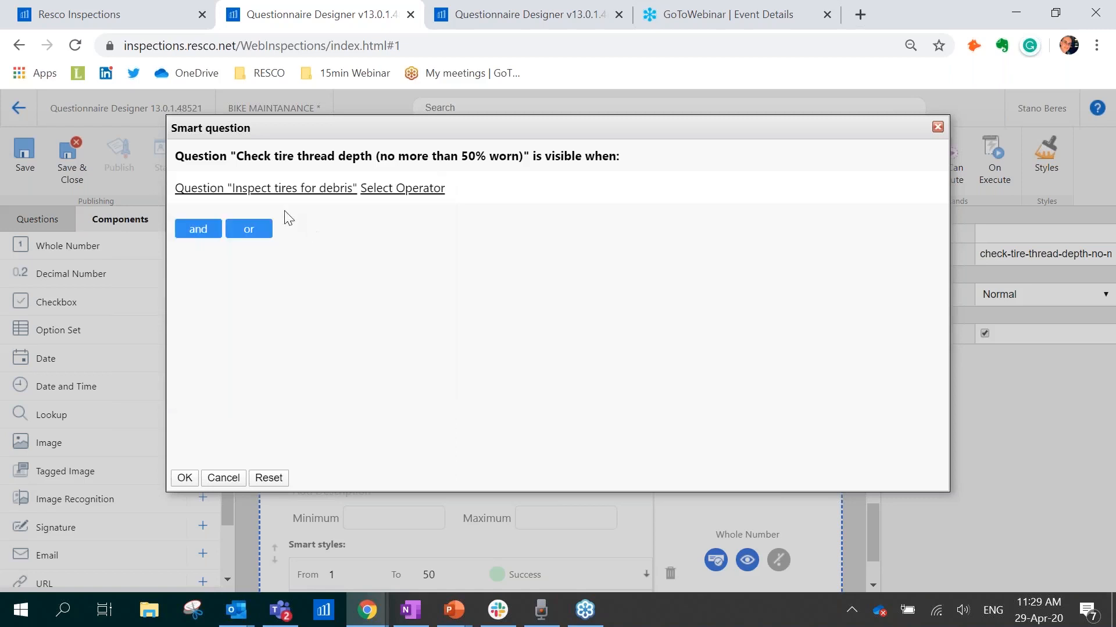
{"action": "left_click", "coordinate": [417, 192]}
{"action": "left_click", "coordinate": [418, 198]}
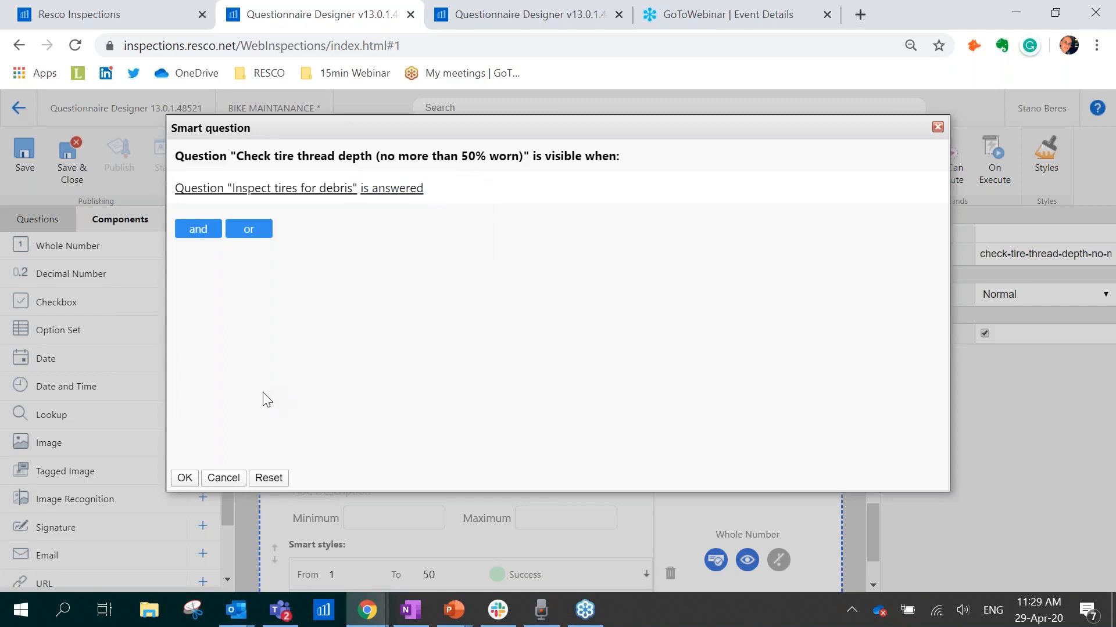
{"action": "left_click", "coordinate": [184, 478]}
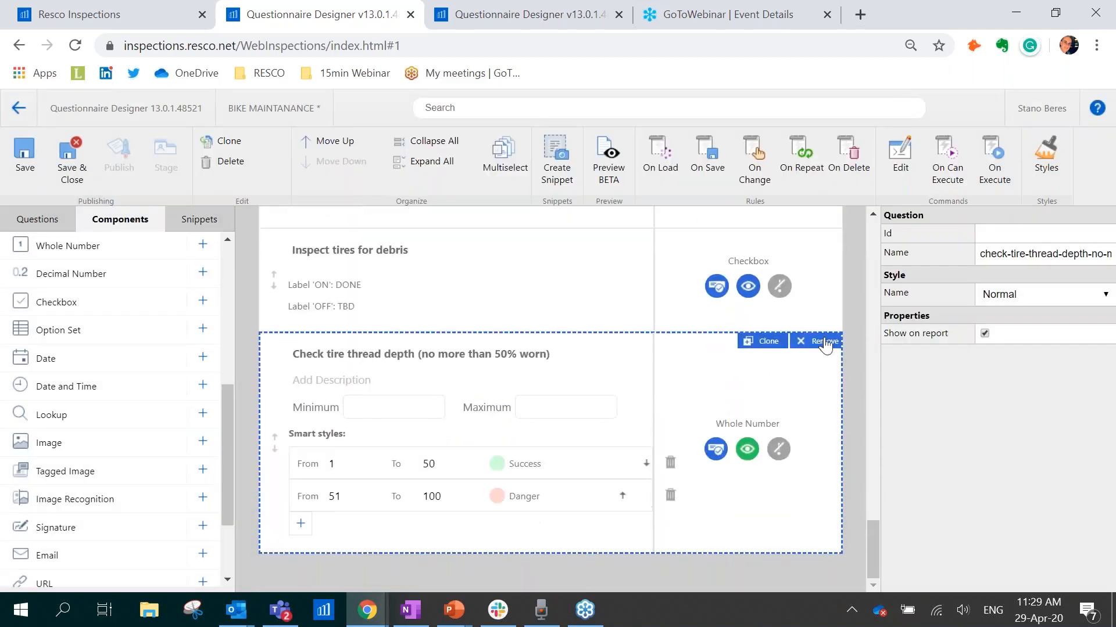
{"action": "left_click", "coordinate": [849, 312]}
{"action": "left_click", "coordinate": [44, 158]}
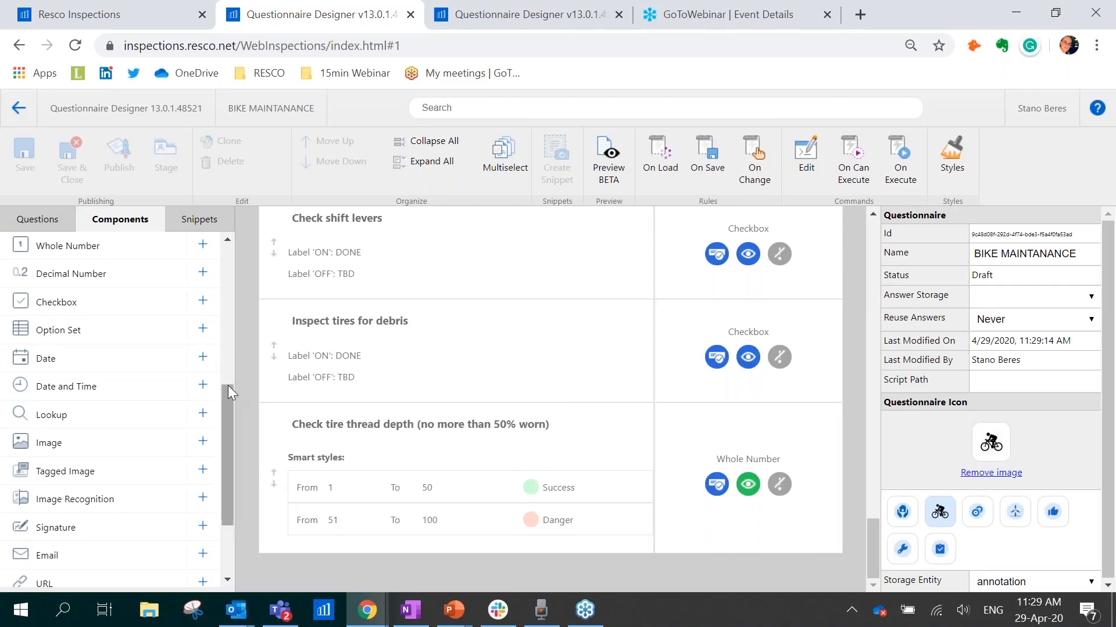
Add a new group at the end of the questionnaire and name it "Conclusion"
{"action": "scroll", "coordinate": [228, 386], "scroll_direction": "down", "scroll_amount": 1}
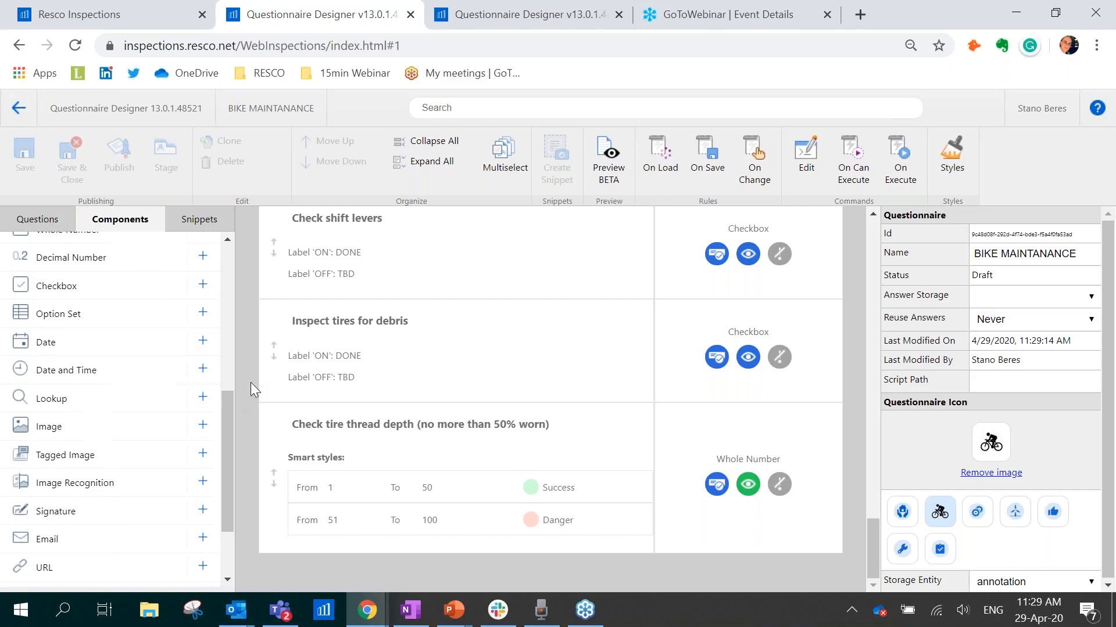
{"action": "scroll", "coordinate": [229, 257], "scroll_direction": "up", "scroll_amount": 10}
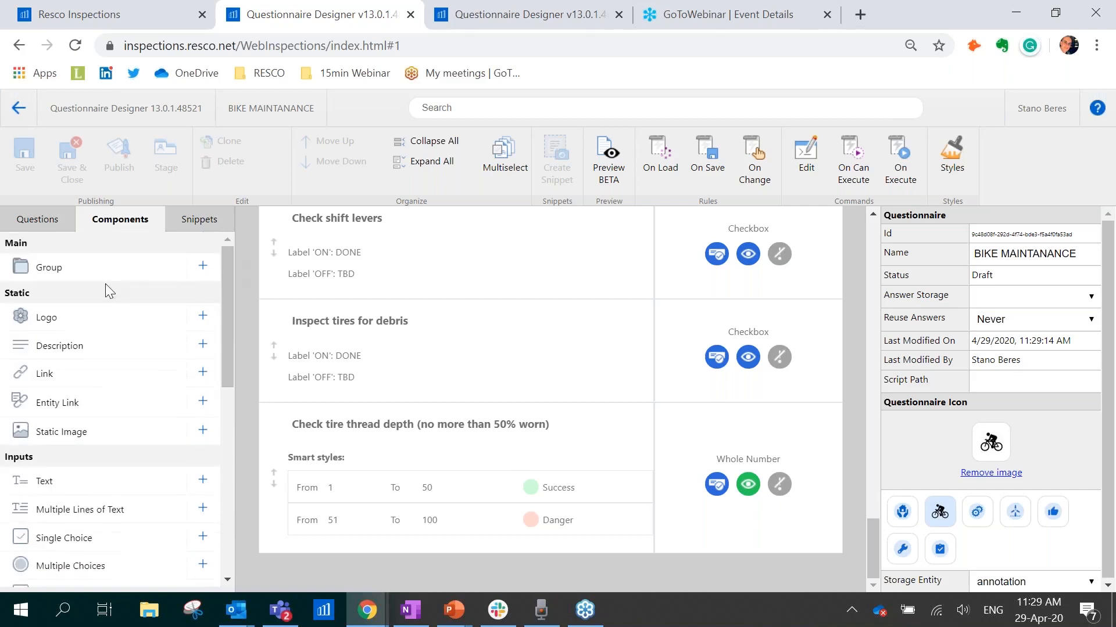
{"action": "left_click", "coordinate": [202, 267]}
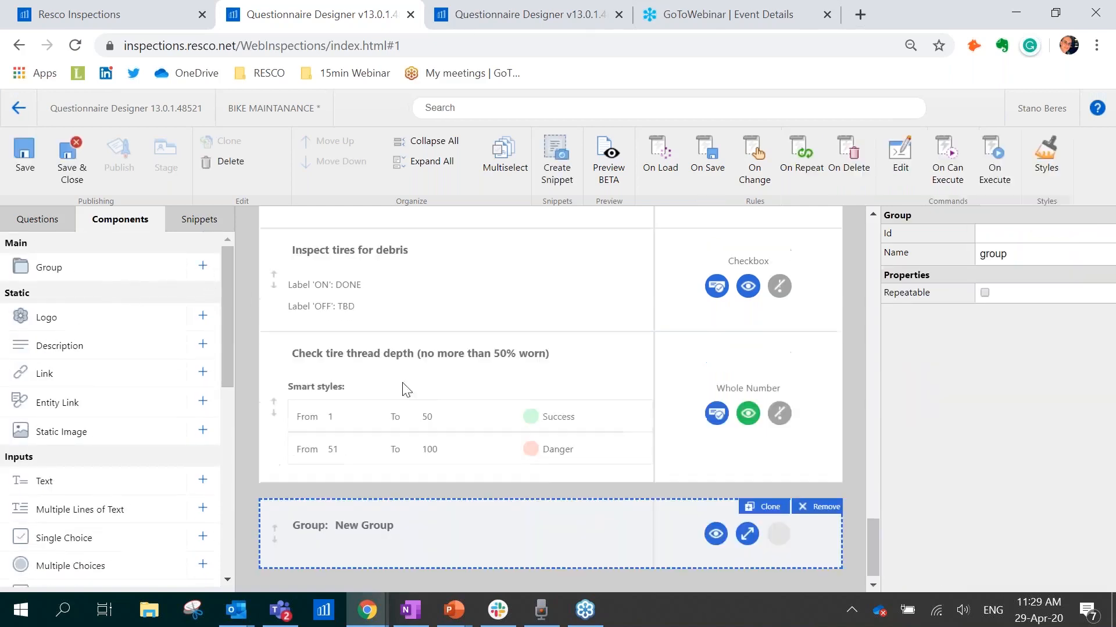
{"action": "left_click", "coordinate": [386, 527]}
{"action": "type", "text": "Conclusion"}
{"action": "key", "text": "Return"}
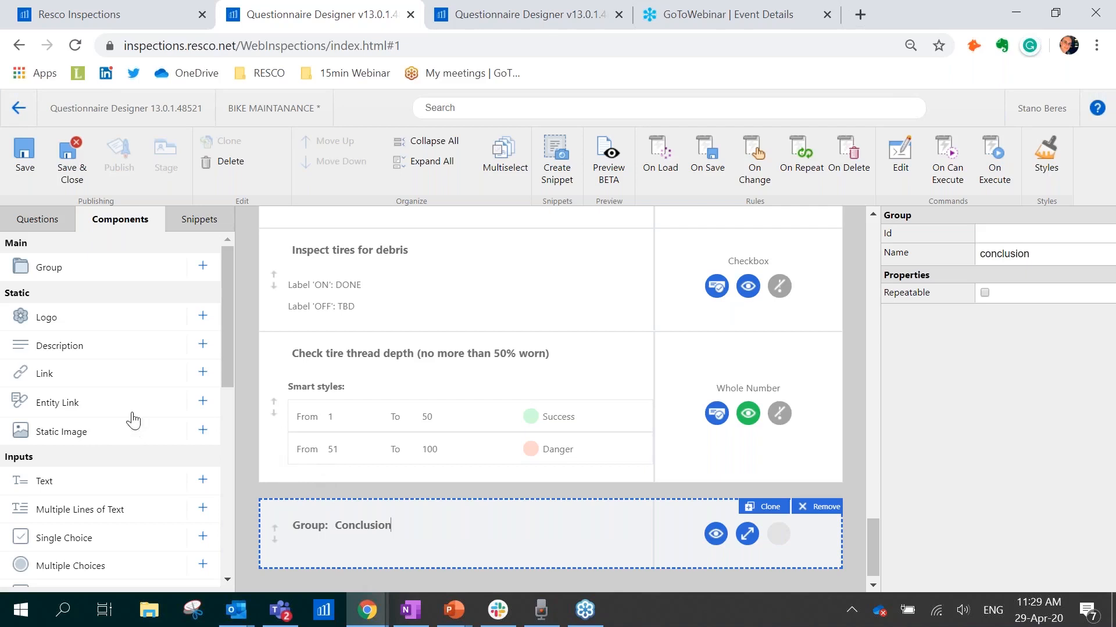
Add Single Choice, Multiple Lines of Text, Date and Time, and Signature questions to the Conclusion group
{"action": "scroll", "coordinate": [152, 433], "scroll_direction": "down", "scroll_amount": 3}
{"action": "left_click", "coordinate": [202, 362]}
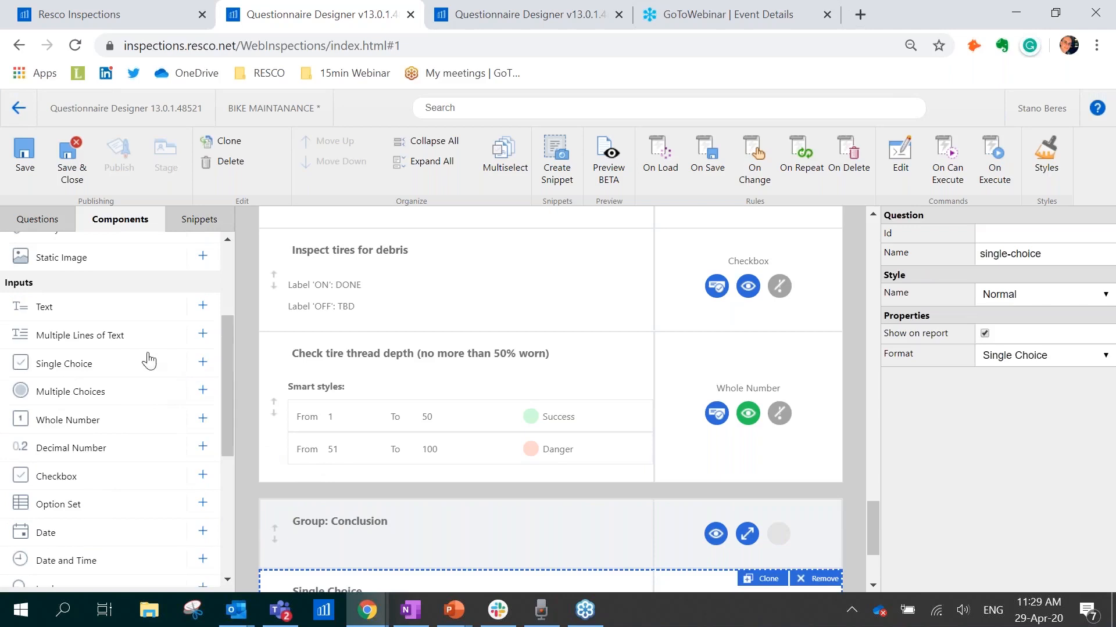
{"action": "left_click", "coordinate": [202, 334]}
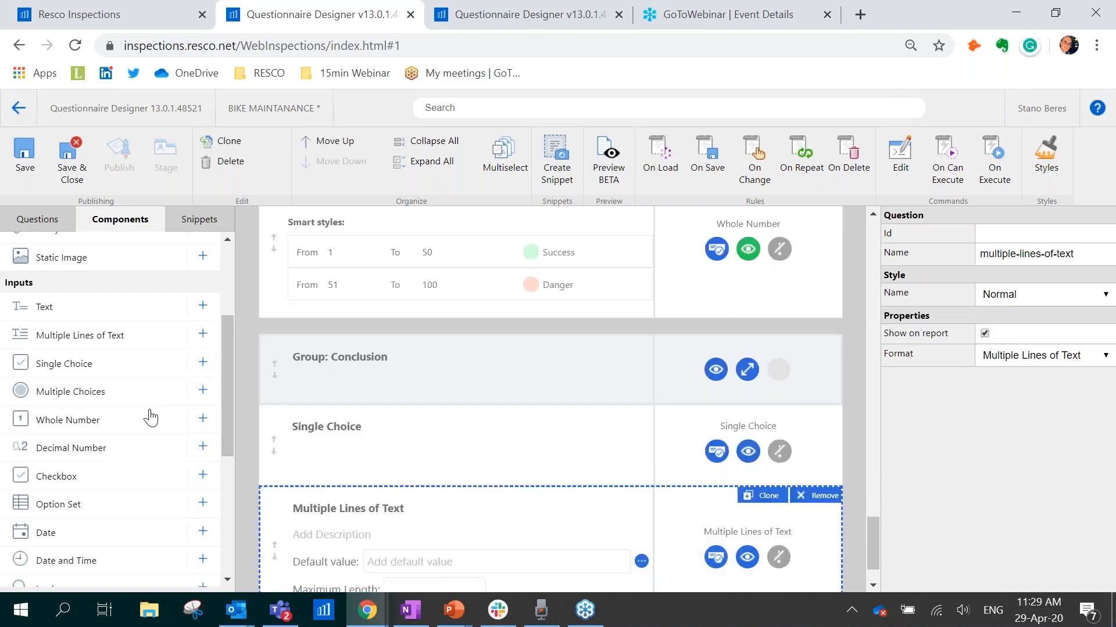
{"action": "scroll", "coordinate": [146, 459], "scroll_direction": "down", "scroll_amount": 3}
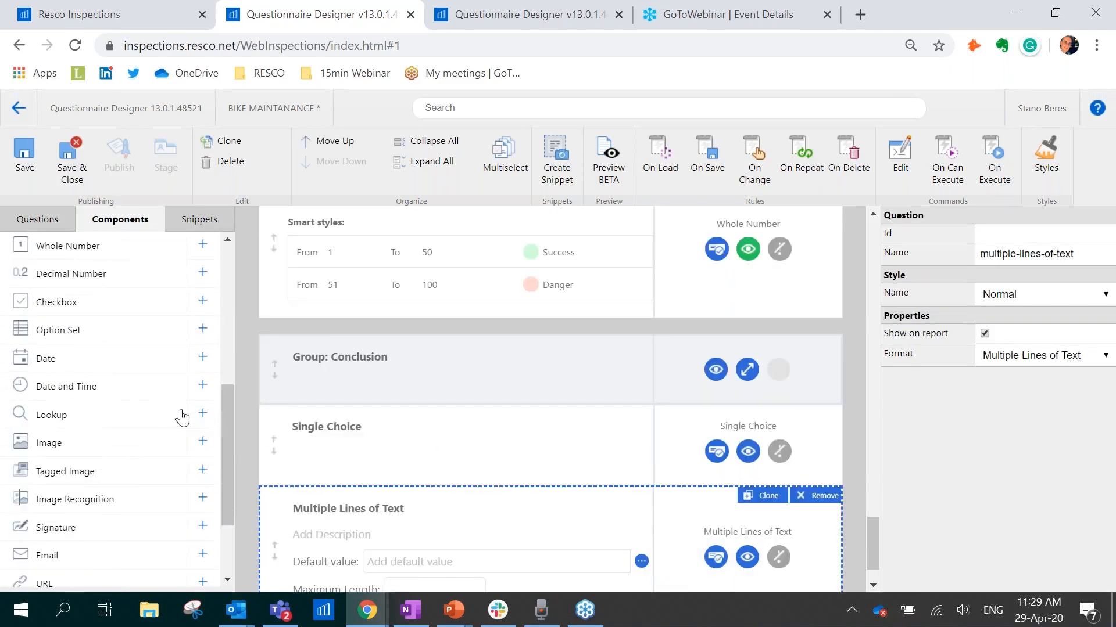
{"action": "left_click", "coordinate": [202, 385]}
{"action": "scroll", "coordinate": [117, 418], "scroll_direction": "down", "scroll_amount": 2}
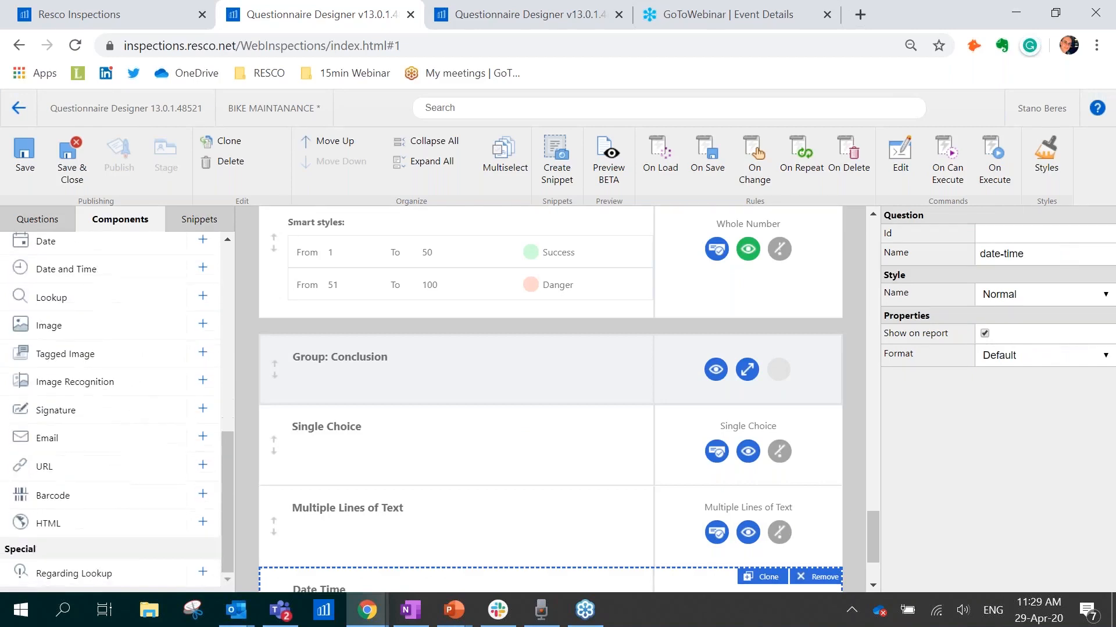
{"action": "left_click", "coordinate": [202, 408]}
Rename the Single Choice question in the Conclusion group as "Bike ready for the race?"
{"action": "scroll", "coordinate": [421, 381], "scroll_direction": "up", "scroll_amount": 3}
{"action": "scroll", "coordinate": [351, 395], "scroll_direction": "down", "scroll_amount": 1}
{"action": "left_click", "coordinate": [333, 399]}
{"action": "double_click", "coordinate": [334, 399]}
{"action": "triple_click", "coordinate": [333, 400]}
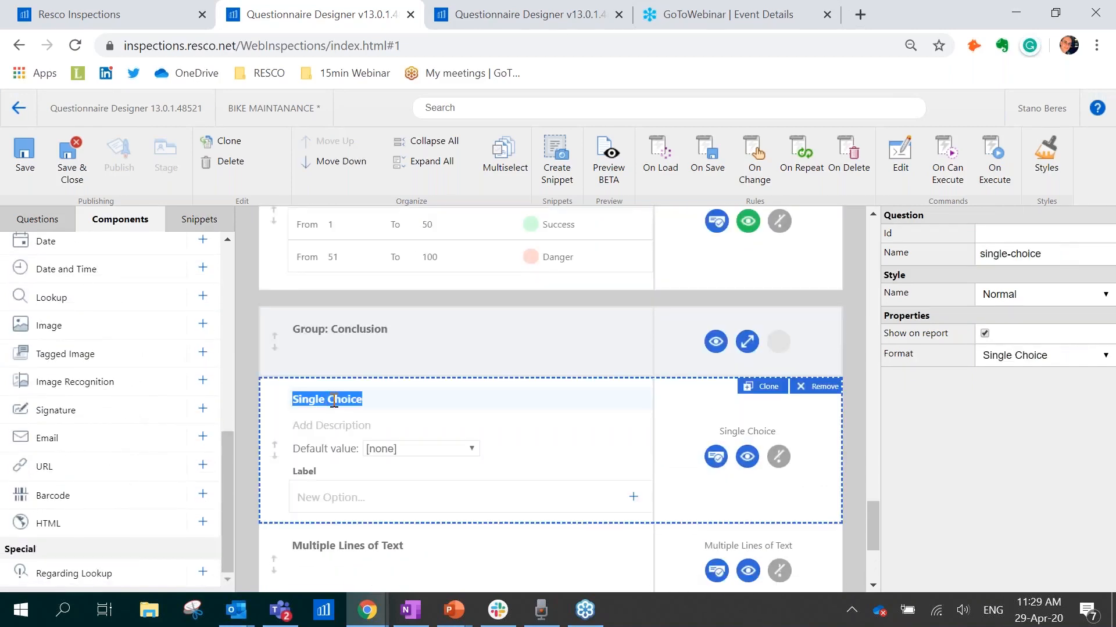
{"action": "type", "text": "Bike ready"}
{"action": "type", "text": " for t"}
{"action": "key", "text": "BackSpace"}
{"action": "type", "text": "r the racea/"}
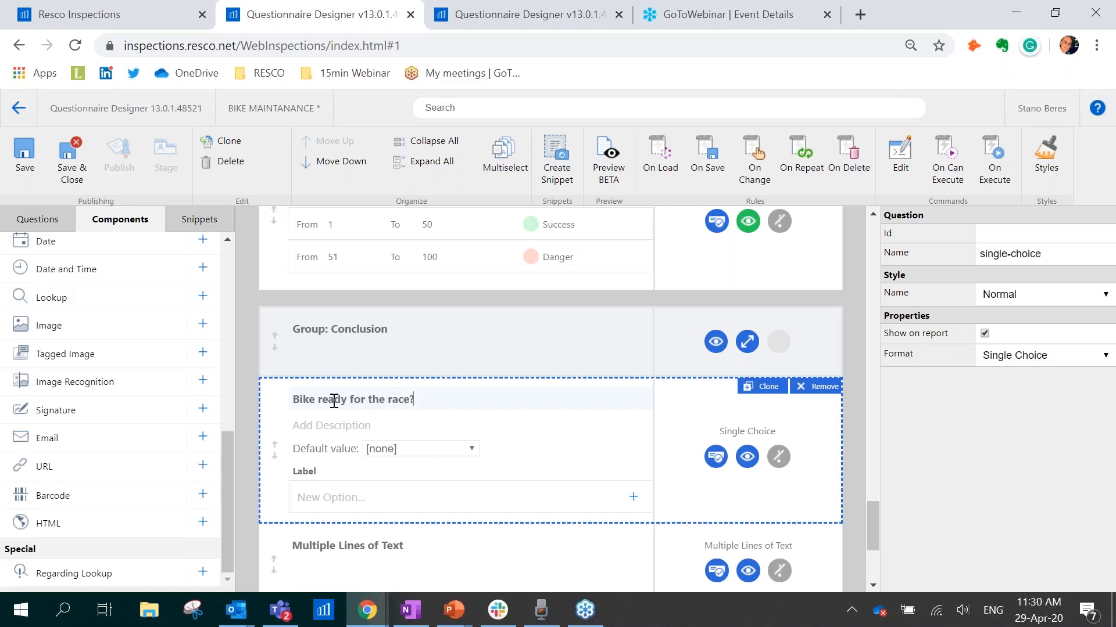
Mark the "Bike ready for the race?" question as required
{"action": "scroll", "coordinate": [732, 456], "scroll_direction": "down", "scroll_amount": 1}
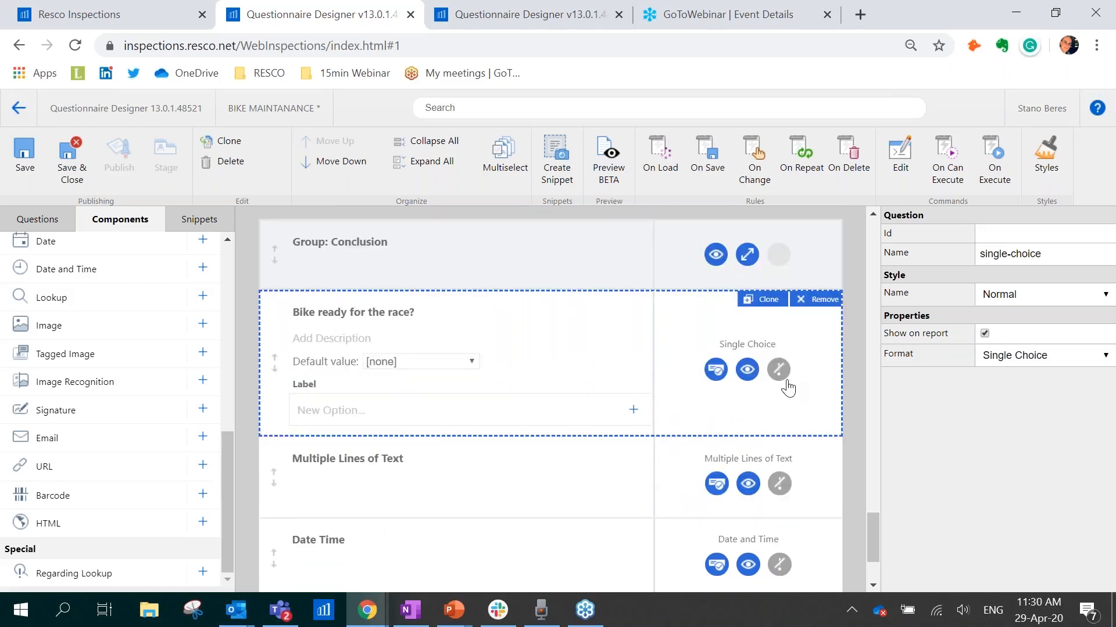
{"action": "left_click", "coordinate": [785, 381]}
{"action": "left_click", "coordinate": [795, 369]}
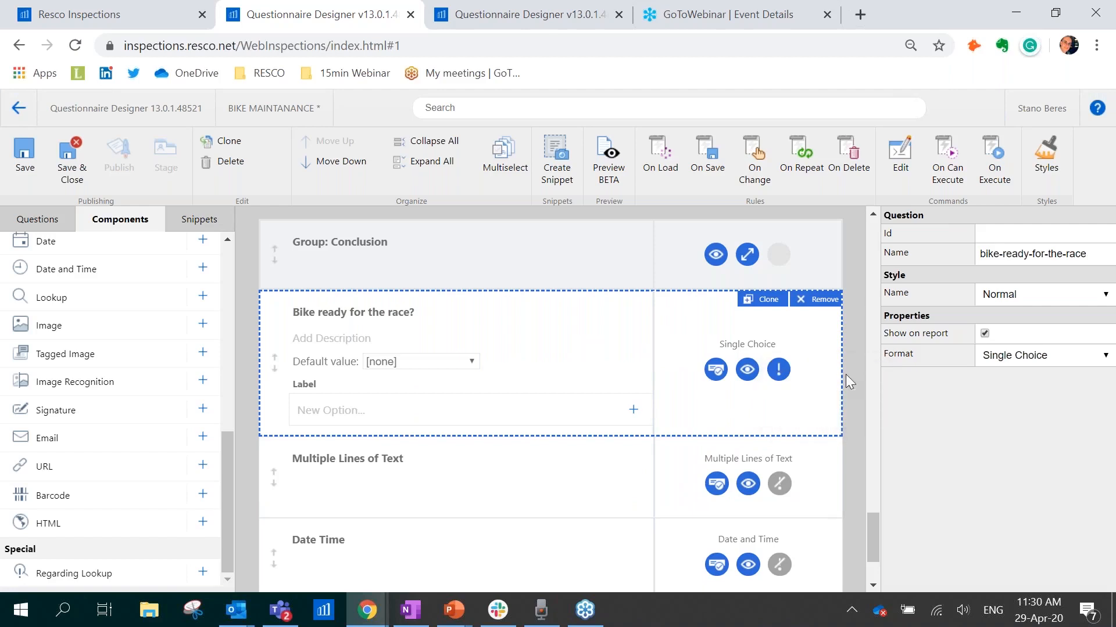
{"action": "left_click", "coordinate": [859, 361]}
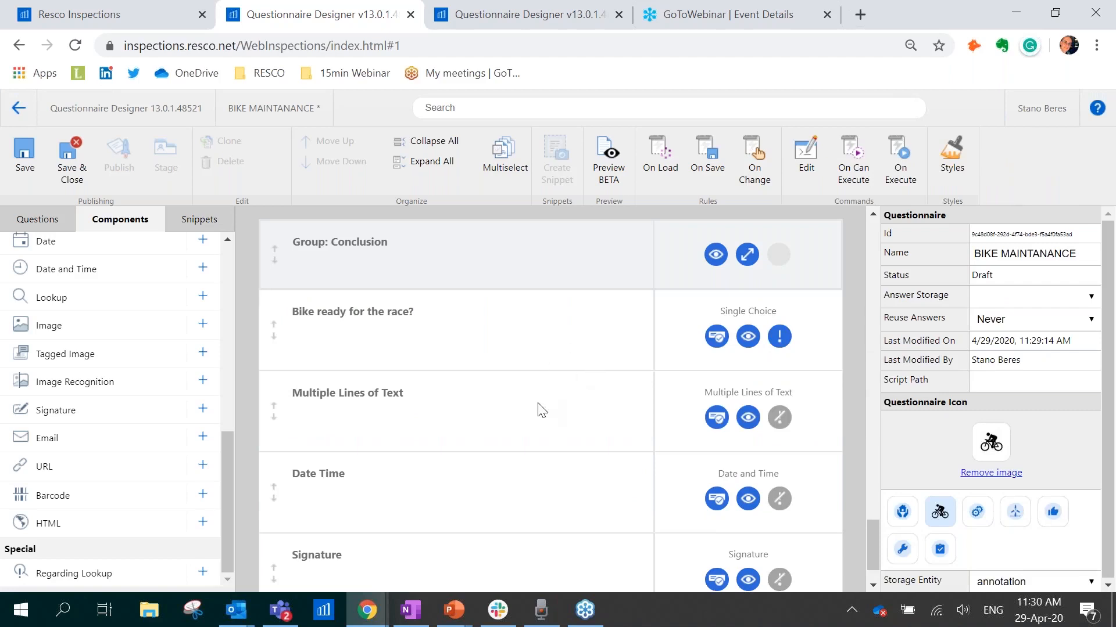
Rename the Multiple Lines of Text question in the Conclusion group as "Comments"
{"action": "left_click", "coordinate": [368, 398]}
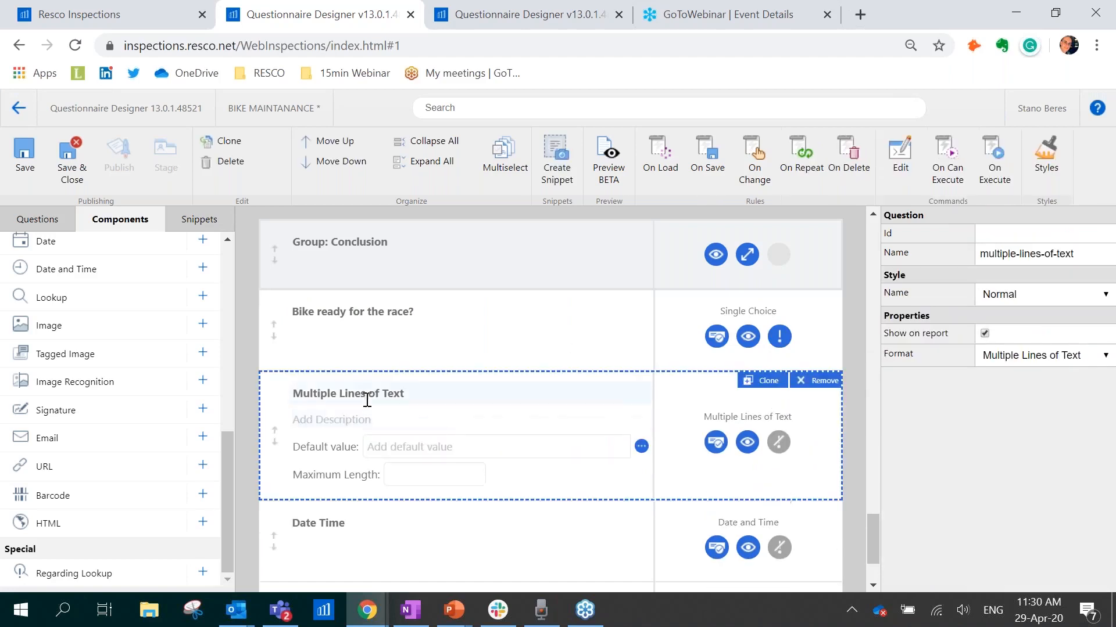
{"action": "type", "text": "Comments"}
{"action": "left_click", "coordinate": [856, 433]}
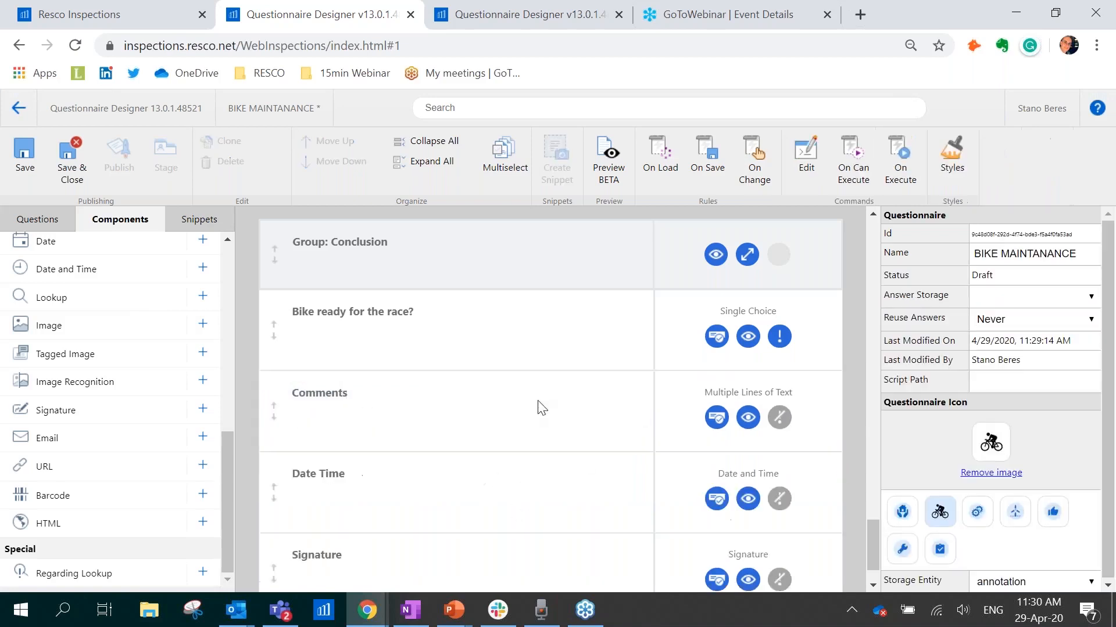
Set the default value of the Date Time question in the Conclusion group to Now
{"action": "left_click", "coordinate": [486, 498]}
{"action": "scroll", "coordinate": [487, 499], "scroll_direction": "down", "scroll_amount": 2}
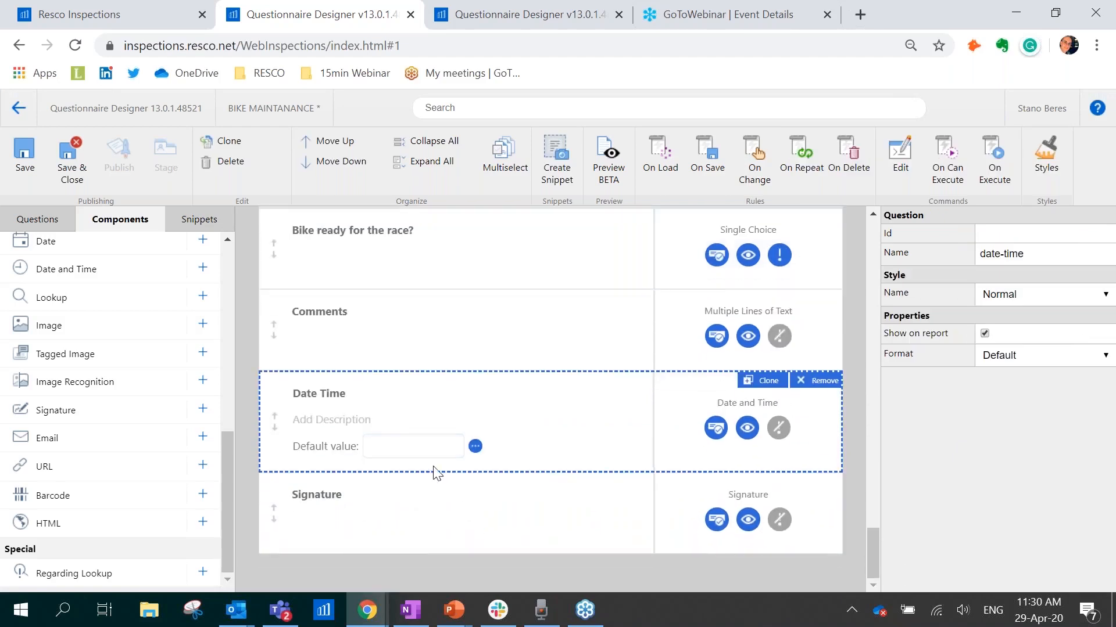
{"action": "left_click", "coordinate": [478, 448]}
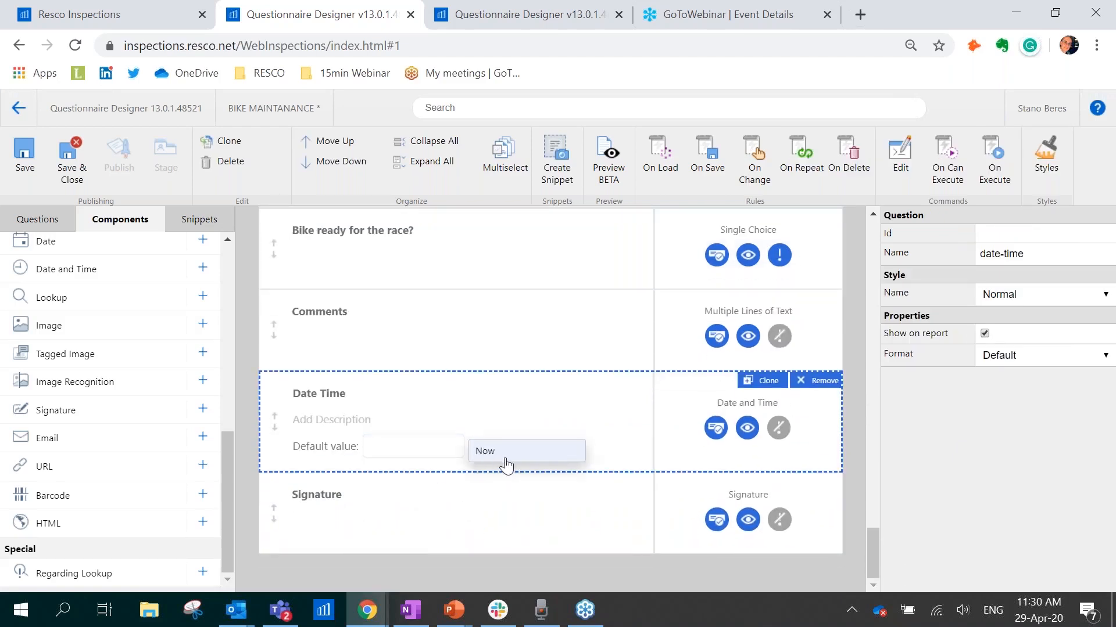
{"action": "left_click", "coordinate": [503, 456]}
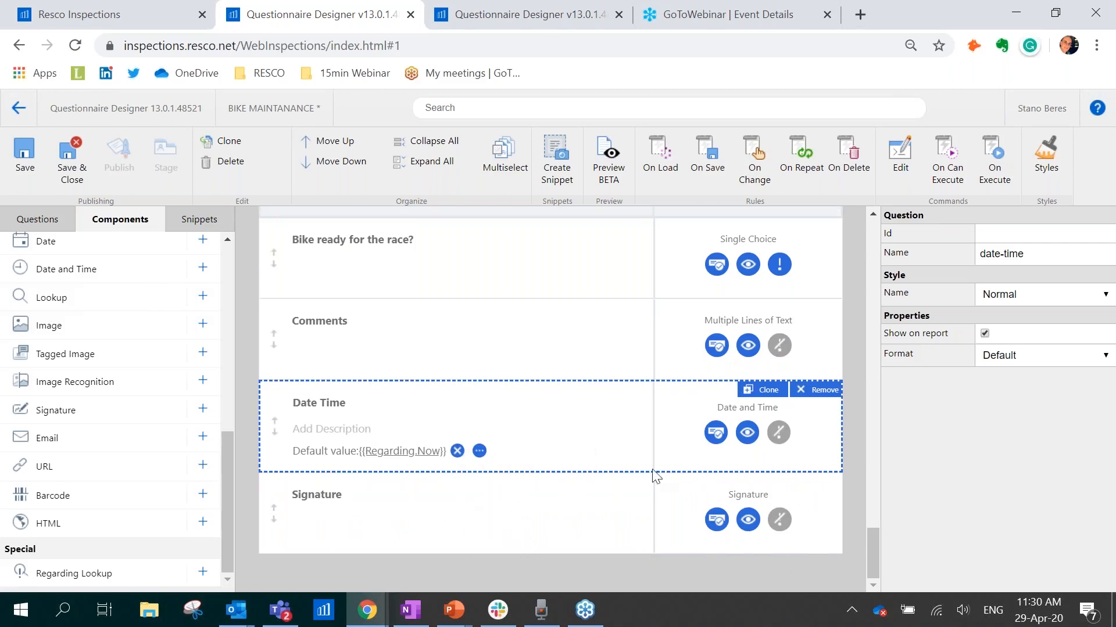
Try to save the questionnaire with the new Conclusion group
{"action": "left_click", "coordinate": [543, 531]}
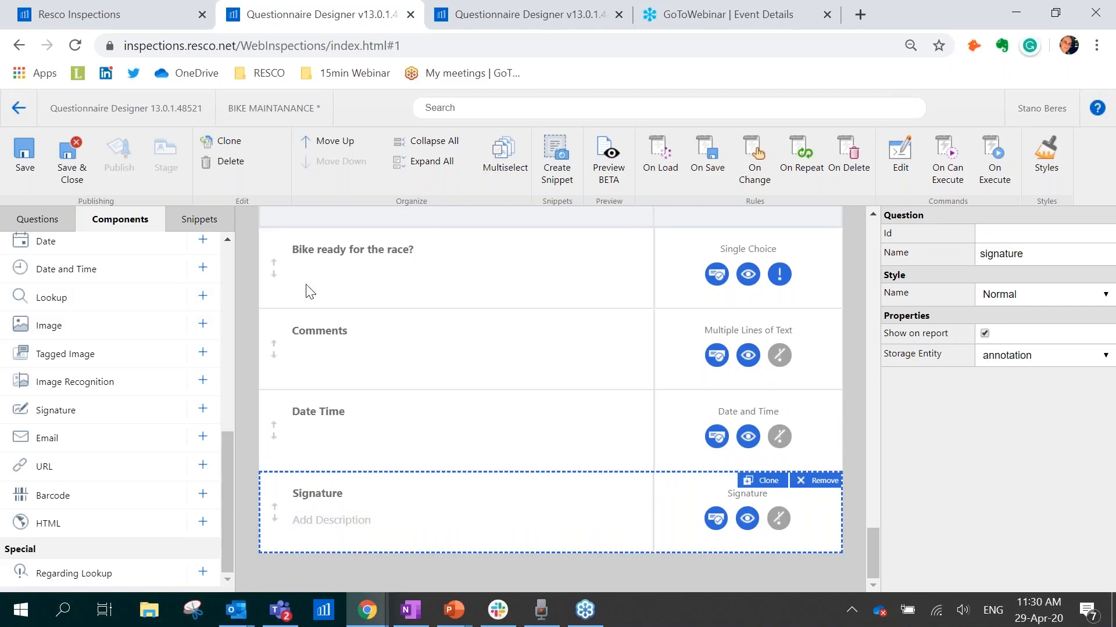
{"action": "left_click", "coordinate": [32, 156]}
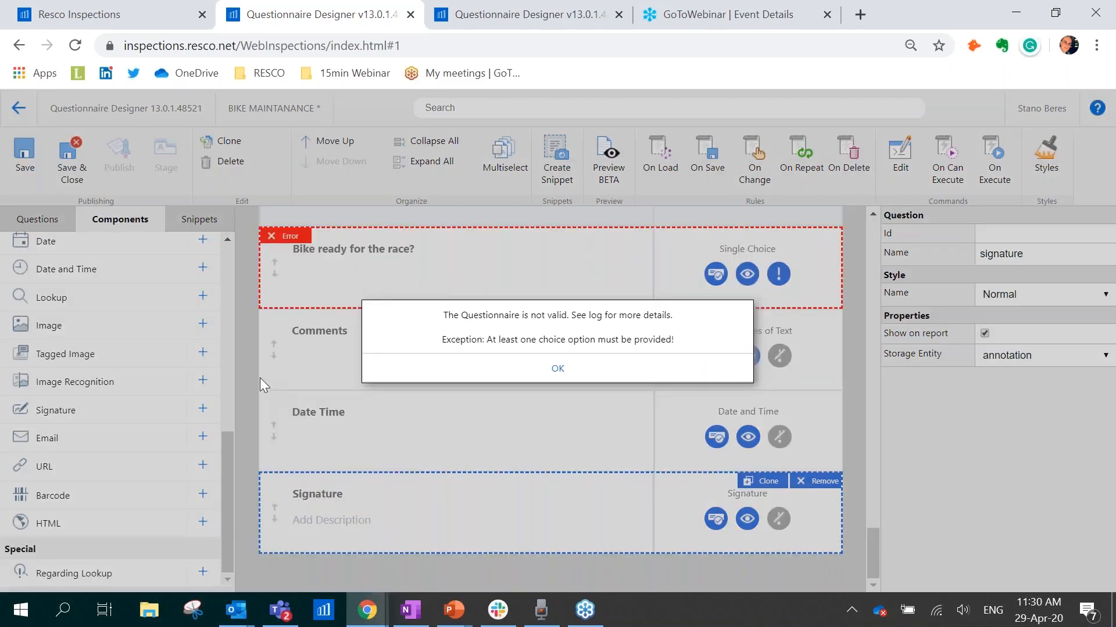
{"action": "left_click", "coordinate": [563, 369]}
Add the options YES and NO to the "Bike ready for the race?" question
{"action": "left_click", "coordinate": [466, 281]}
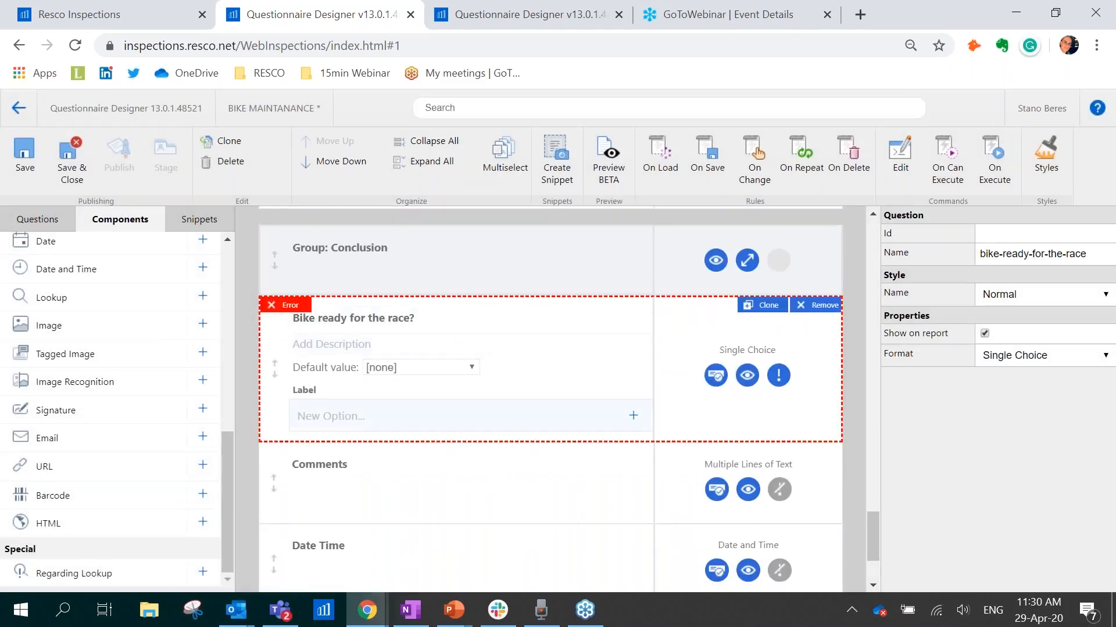
{"action": "left_click", "coordinate": [377, 423]}
{"action": "type", "text": "YES"}
{"action": "key", "text": "Return"}
{"action": "type", "text": "NO"}
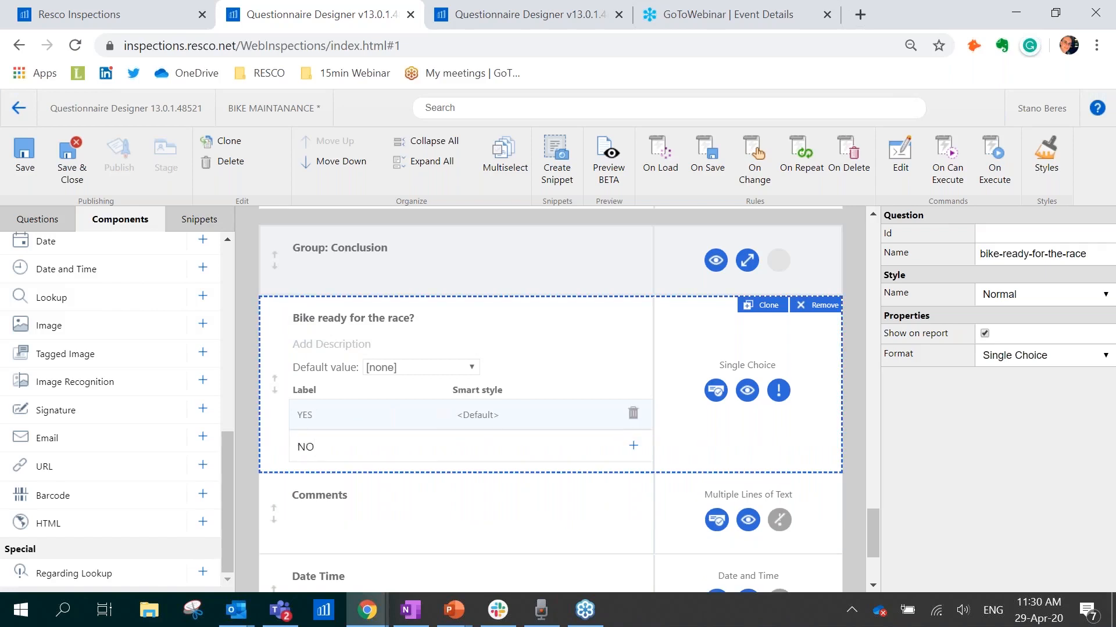
{"action": "key", "text": "Return"}
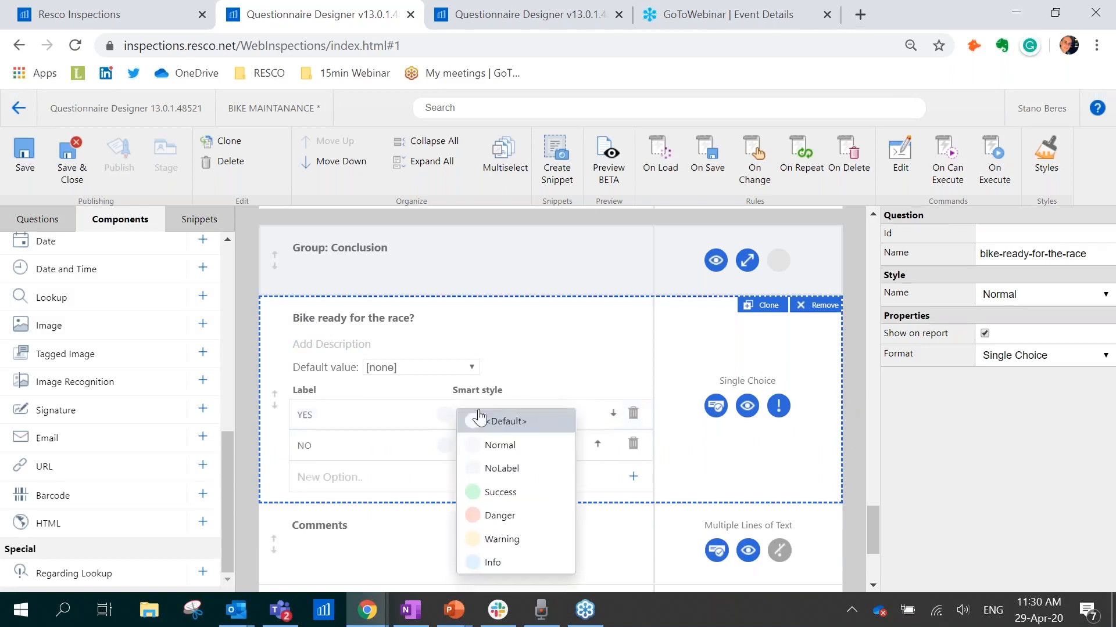
Apply the smart style Success to the YES option and Danger to the NO option, and save the questionnaire
{"action": "left_click", "coordinate": [477, 415]}
{"action": "left_click", "coordinate": [500, 492]}
{"action": "left_click", "coordinate": [476, 446]}
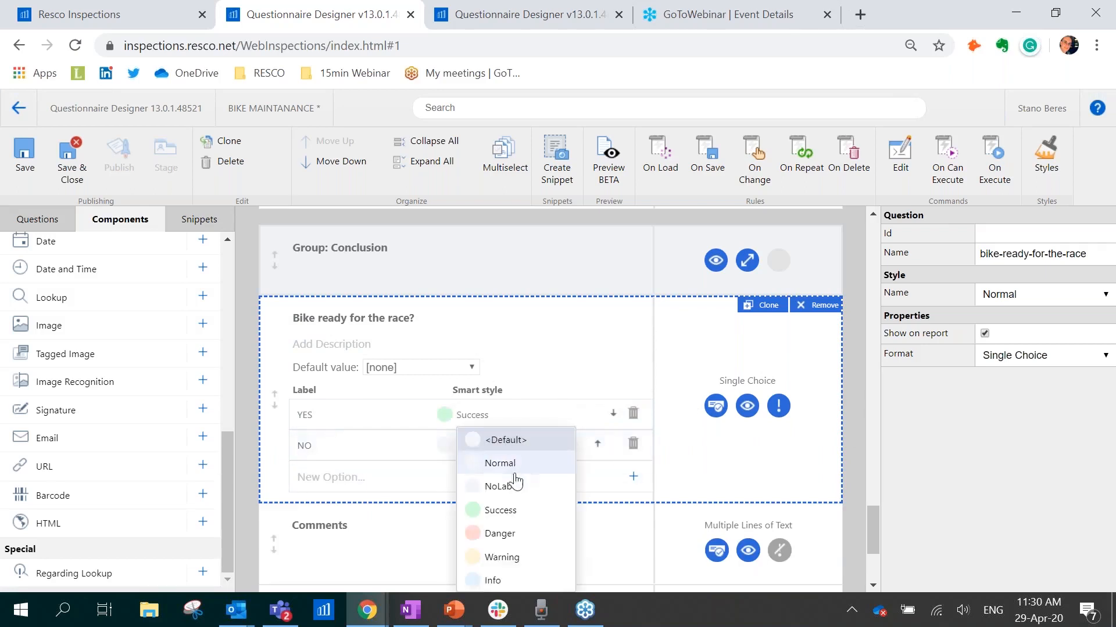
{"action": "left_click", "coordinate": [498, 533]}
{"action": "left_click", "coordinate": [25, 152]}
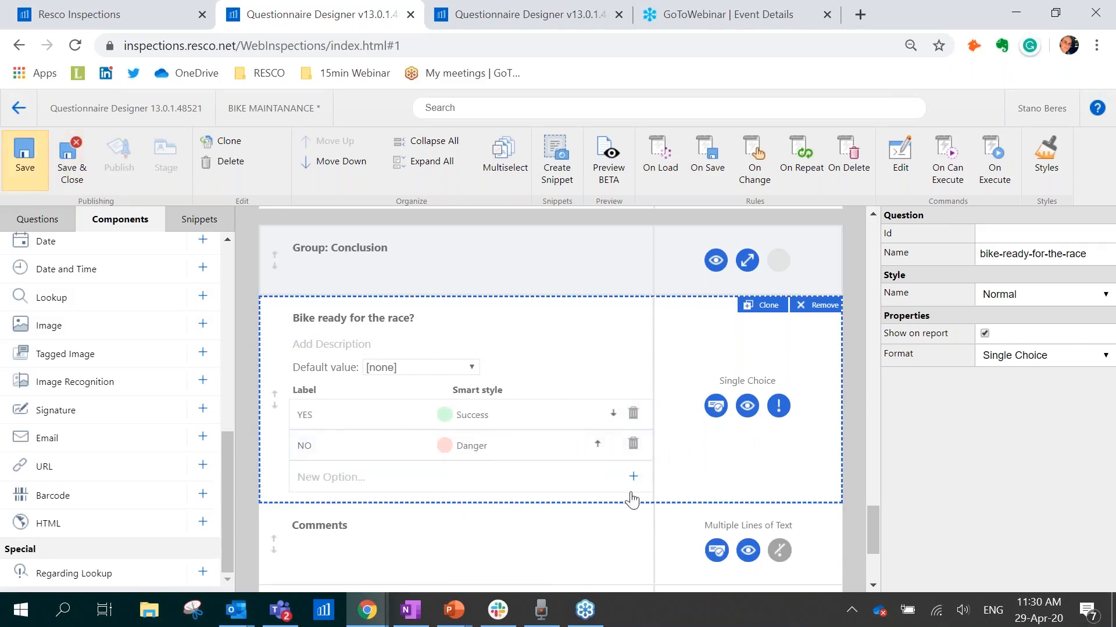
Review the finished questionnaire from its header and root questions through to the Conclusion group
{"action": "scroll", "coordinate": [601, 378], "scroll_direction": "down", "scroll_amount": 2}
{"action": "scroll", "coordinate": [601, 378], "scroll_direction": "down", "scroll_amount": 2}
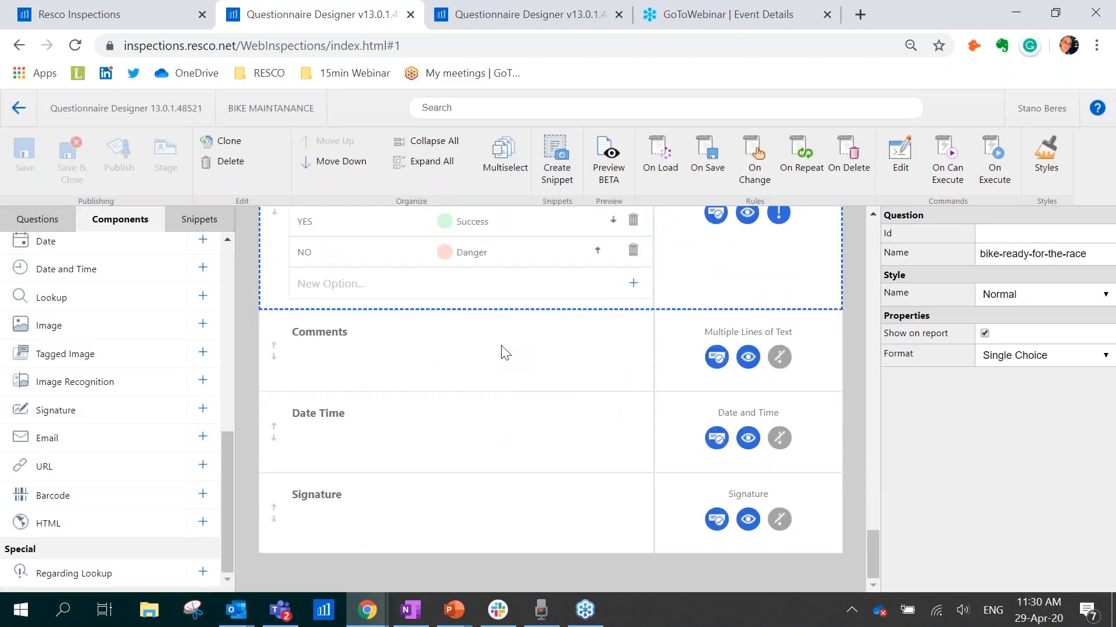
{"action": "scroll", "coordinate": [511, 381], "scroll_direction": "up", "scroll_amount": 3}
{"action": "scroll", "coordinate": [511, 381], "scroll_direction": "down", "scroll_amount": 1}
{"action": "scroll", "coordinate": [365, 329], "scroll_direction": "down", "scroll_amount": 4}
{"action": "scroll", "coordinate": [498, 355], "scroll_direction": "up", "scroll_amount": 6}
{"action": "scroll", "coordinate": [497, 355], "scroll_direction": "up", "scroll_amount": 6}
{"action": "scroll", "coordinate": [498, 355], "scroll_direction": "down", "scroll_amount": 12}
{"action": "scroll", "coordinate": [501, 359], "scroll_direction": "up", "scroll_amount": 20}
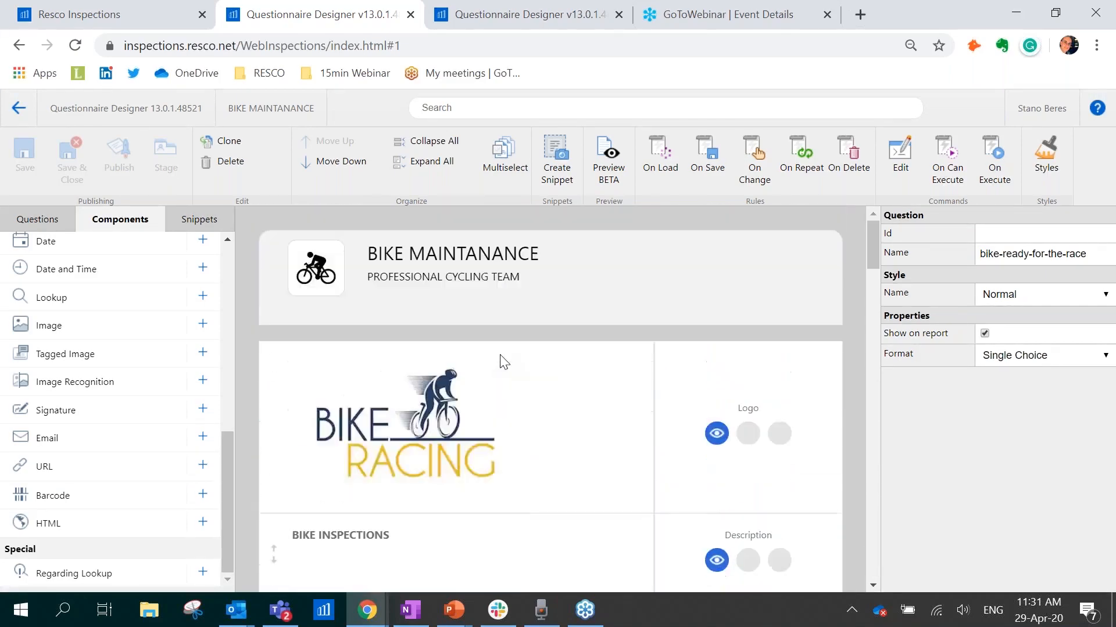
{"action": "scroll", "coordinate": [504, 362], "scroll_direction": "down", "scroll_amount": 12}
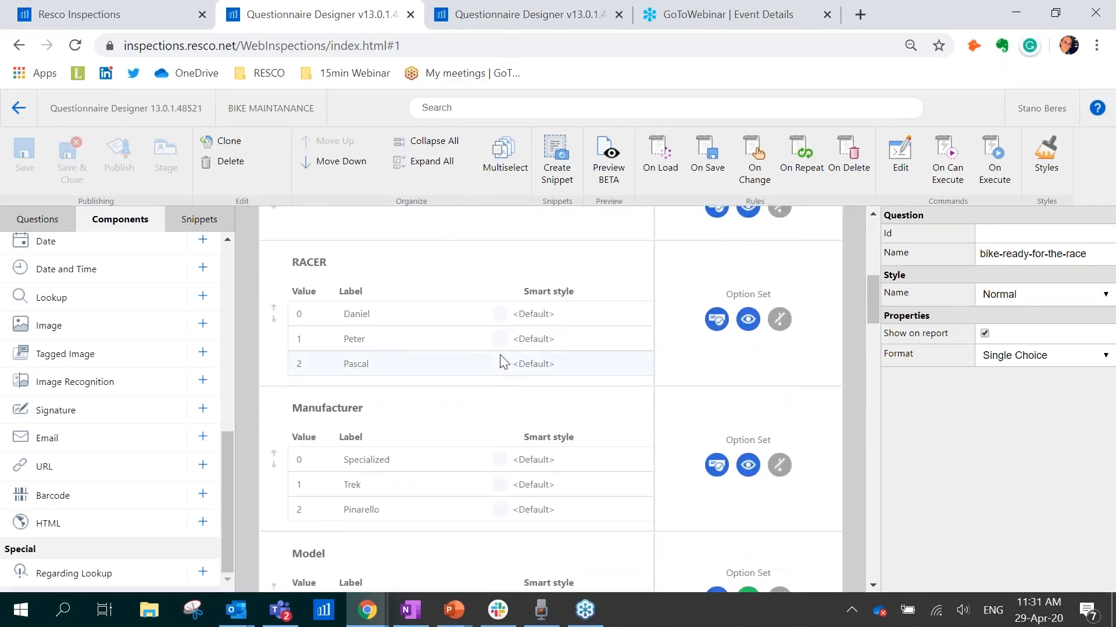
Return to the questionnaire list and activate the BIKE MAINTANANCE questionnaire
{"action": "scroll", "coordinate": [503, 361], "scroll_direction": "down", "scroll_amount": 5}
{"action": "scroll", "coordinate": [506, 366], "scroll_direction": "up", "scroll_amount": 15}
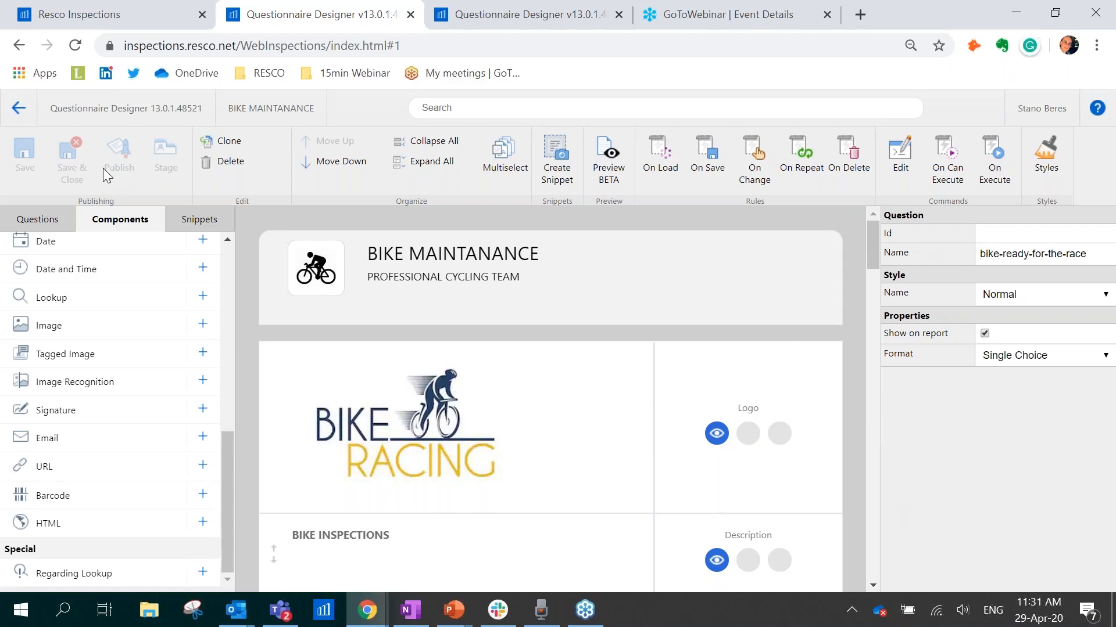
{"action": "left_click", "coordinate": [19, 108]}
{"action": "scroll", "coordinate": [514, 409], "scroll_direction": "down", "scroll_amount": 2}
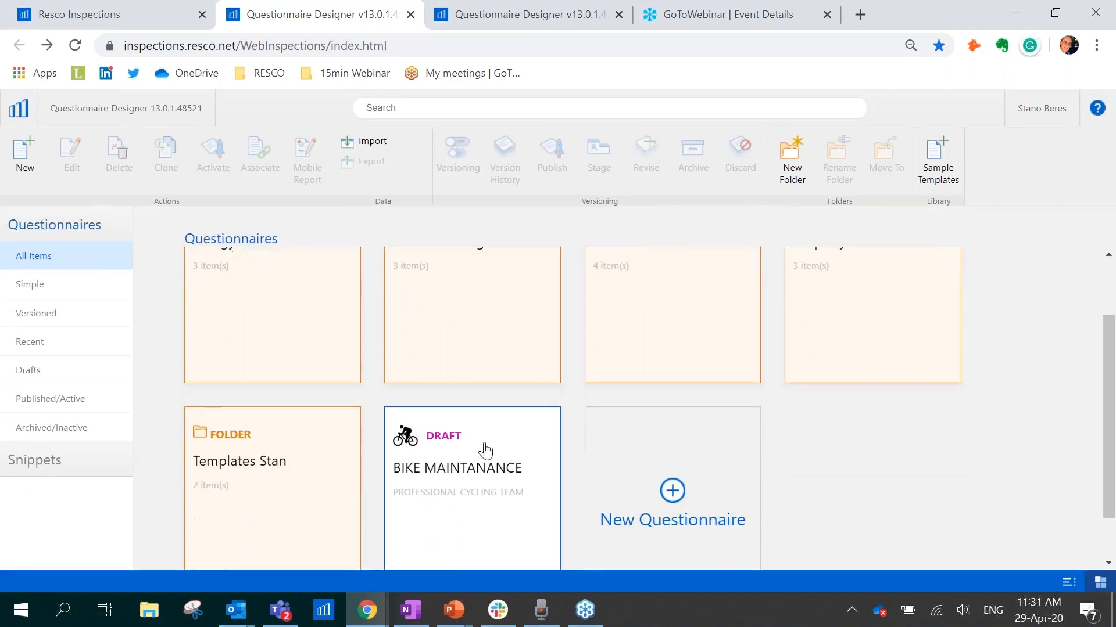
{"action": "left_click", "coordinate": [478, 470]}
{"action": "left_click", "coordinate": [18, 107]}
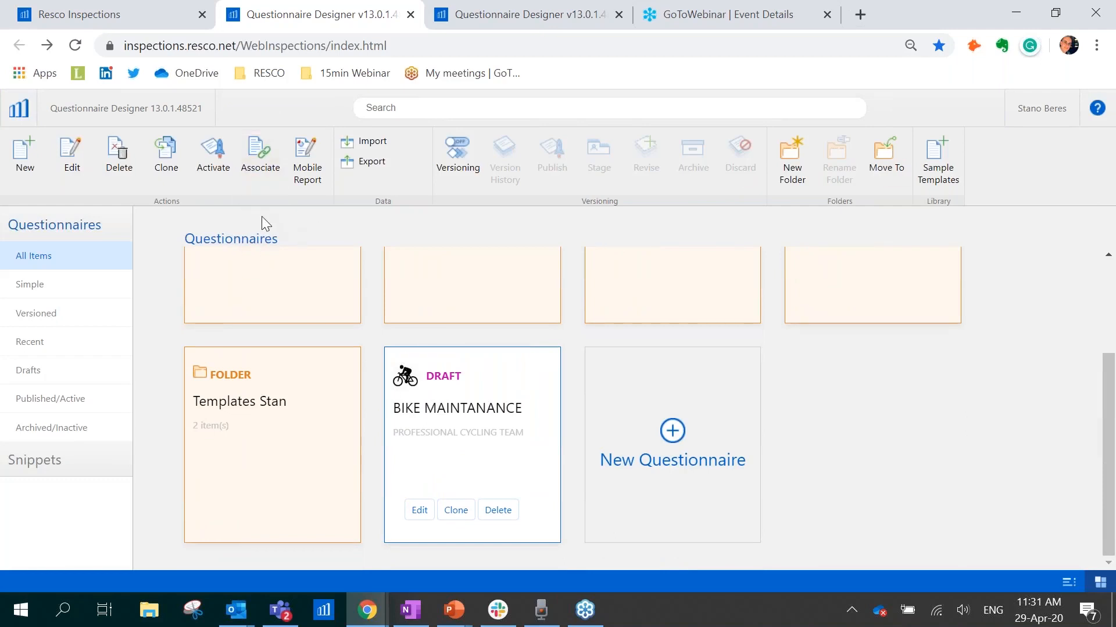
{"action": "left_click", "coordinate": [219, 173]}
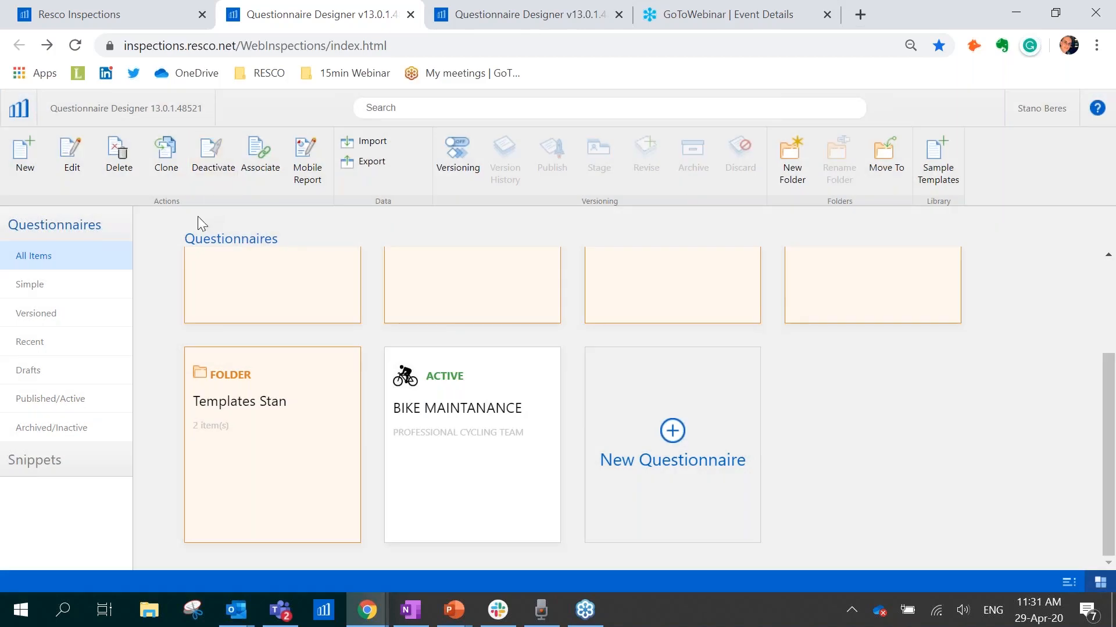
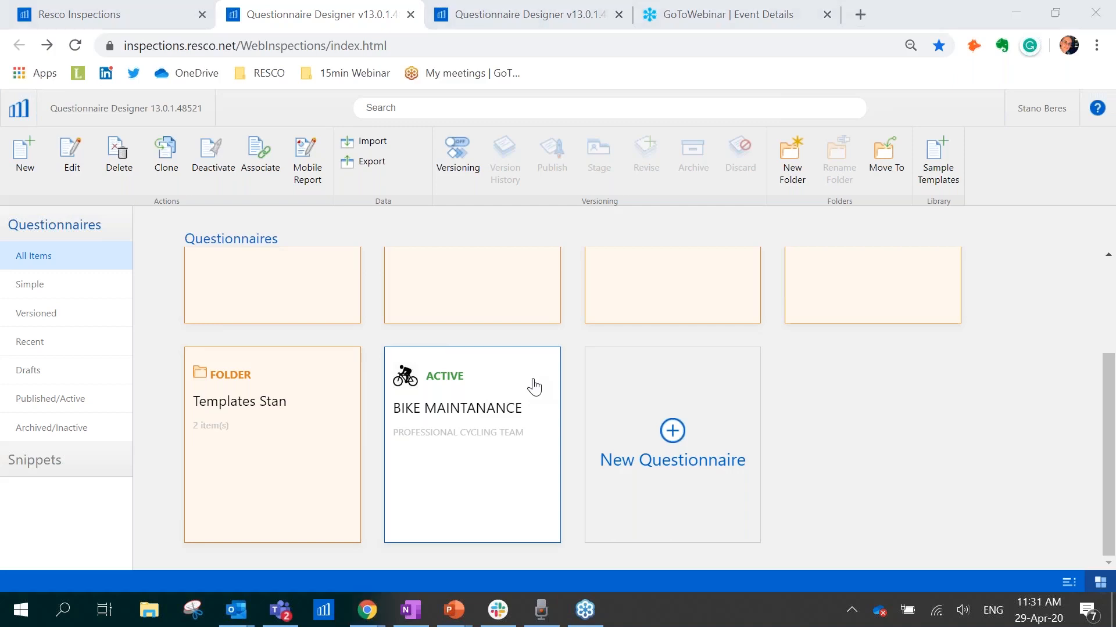
{"action": "key", "text": "super+a"}
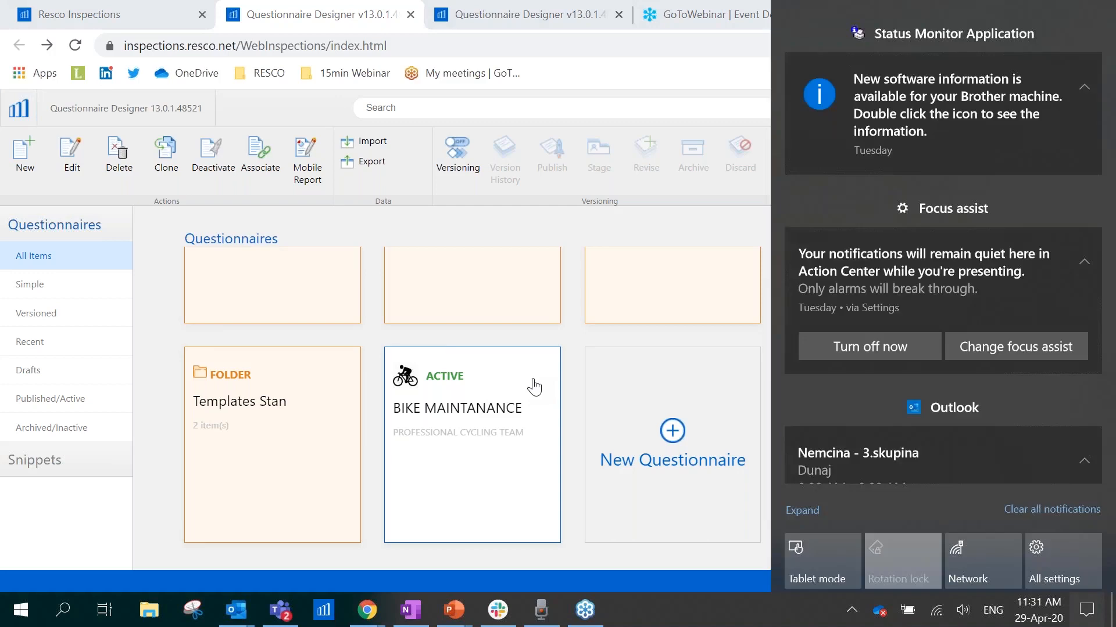
{"action": "key", "text": "super+a"}
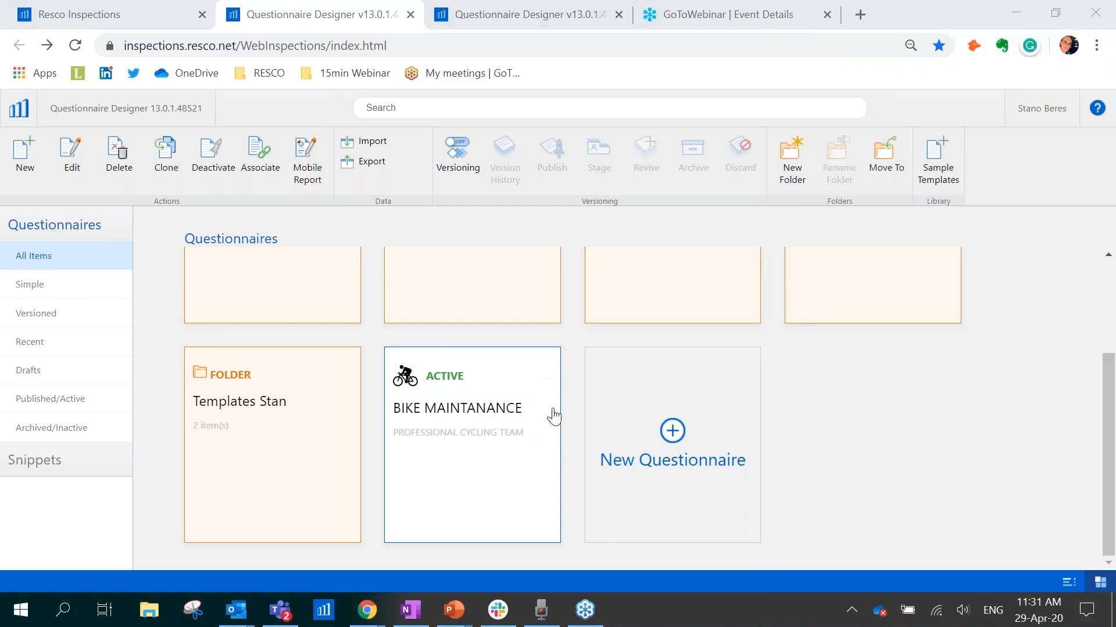
Launch AirServer Universal (x64) and let it close the conflicting AirServer instance
{"action": "key", "text": "super"}
{"action": "type", "text": "air"}
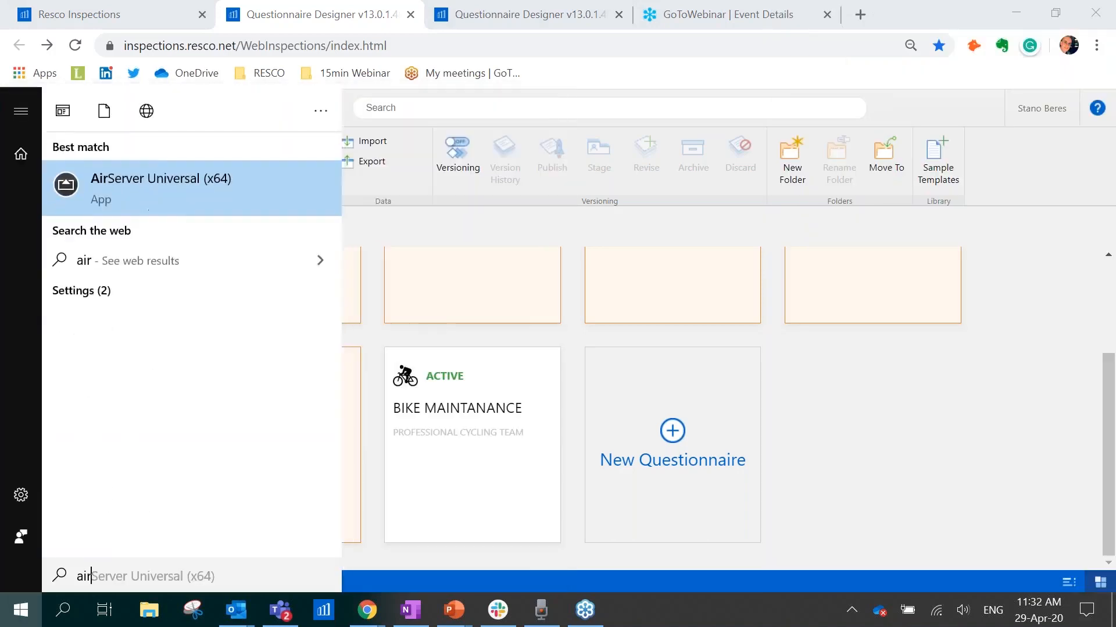
{"action": "key", "text": "Return"}
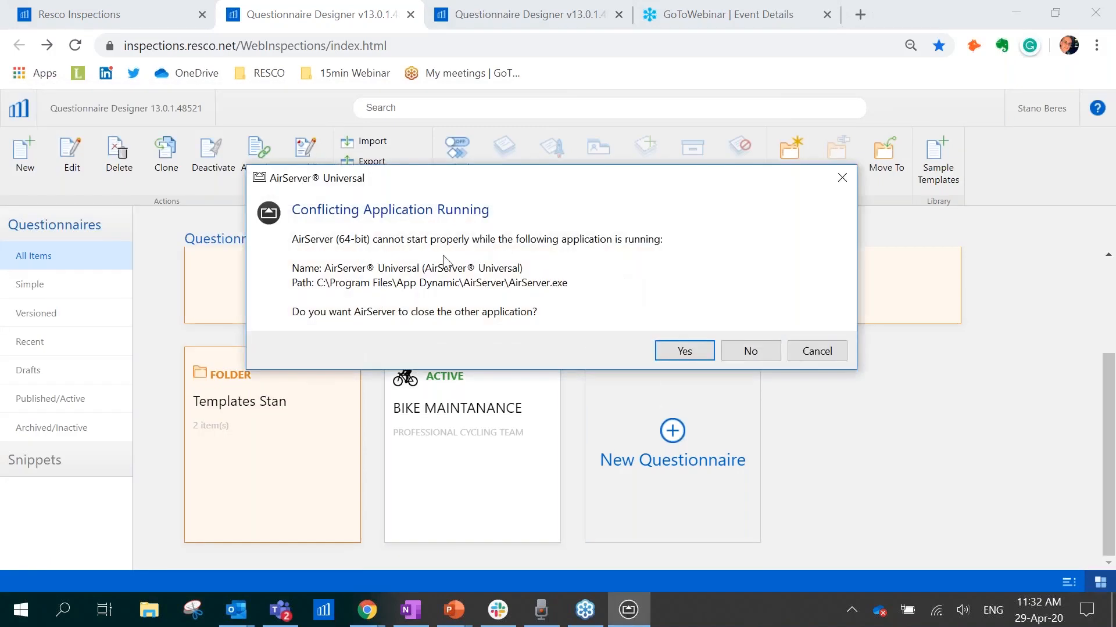
{"action": "left_click", "coordinate": [684, 350]}
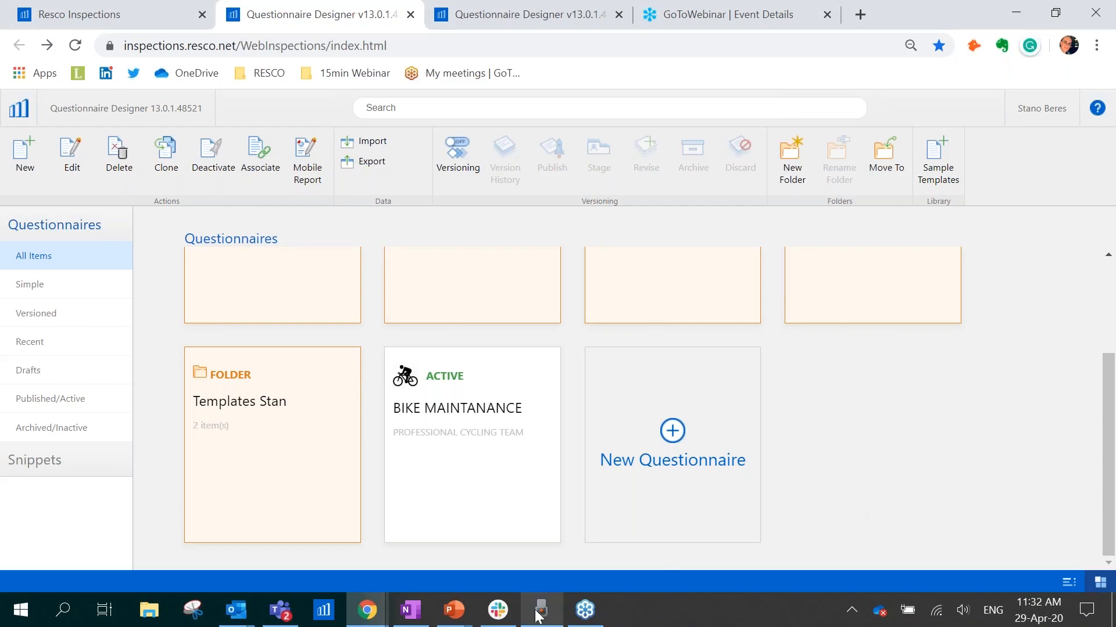
{"action": "mouse_move", "coordinate": [537, 614]}
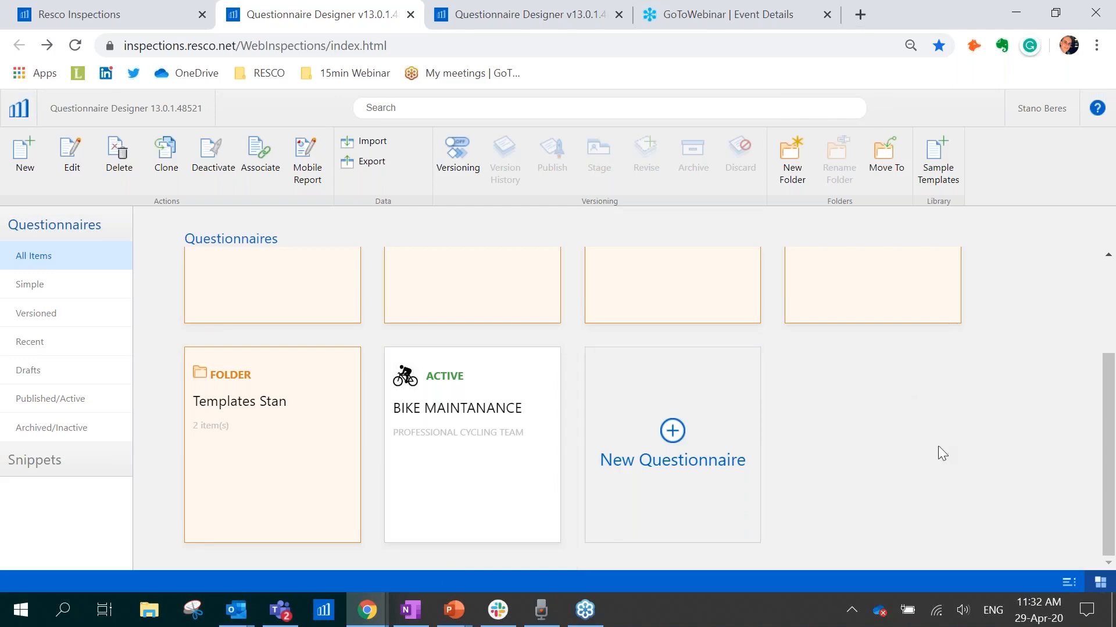
{"action": "left_click", "coordinate": [851, 610]}
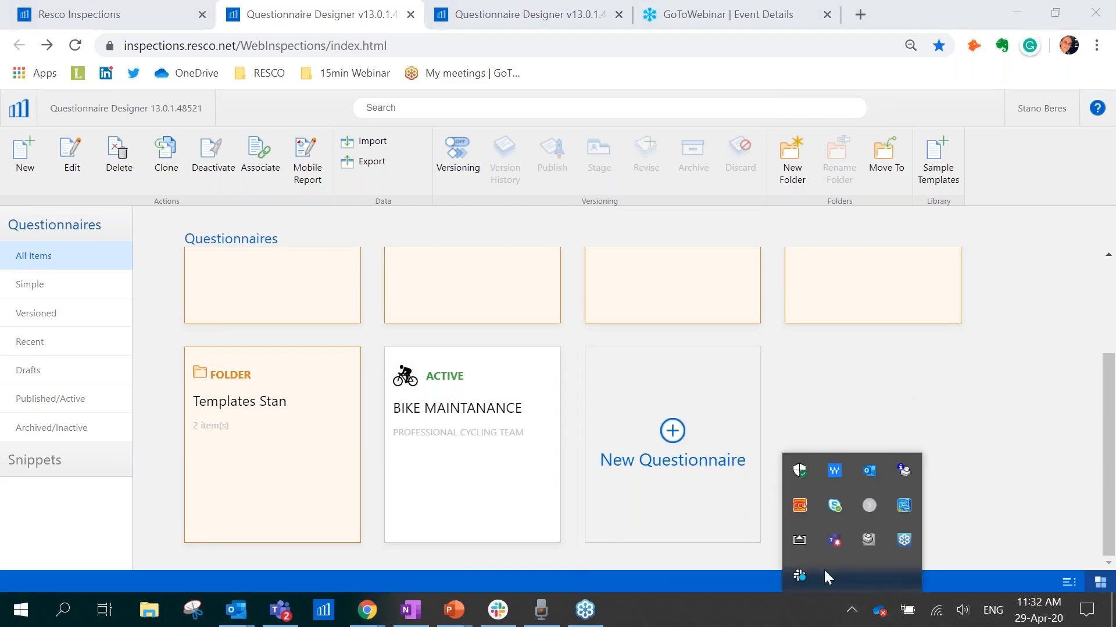
{"action": "right_click", "coordinate": [803, 545]}
{"action": "left_click", "coordinate": [830, 427]}
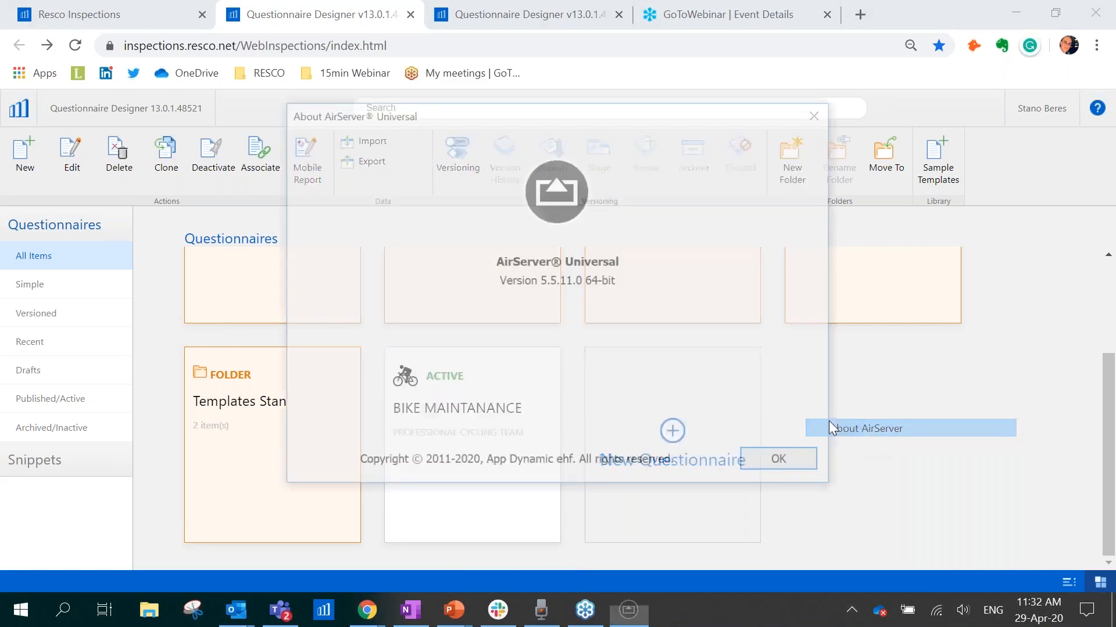
{"action": "left_click", "coordinate": [779, 459]}
{"action": "left_click", "coordinate": [851, 608]}
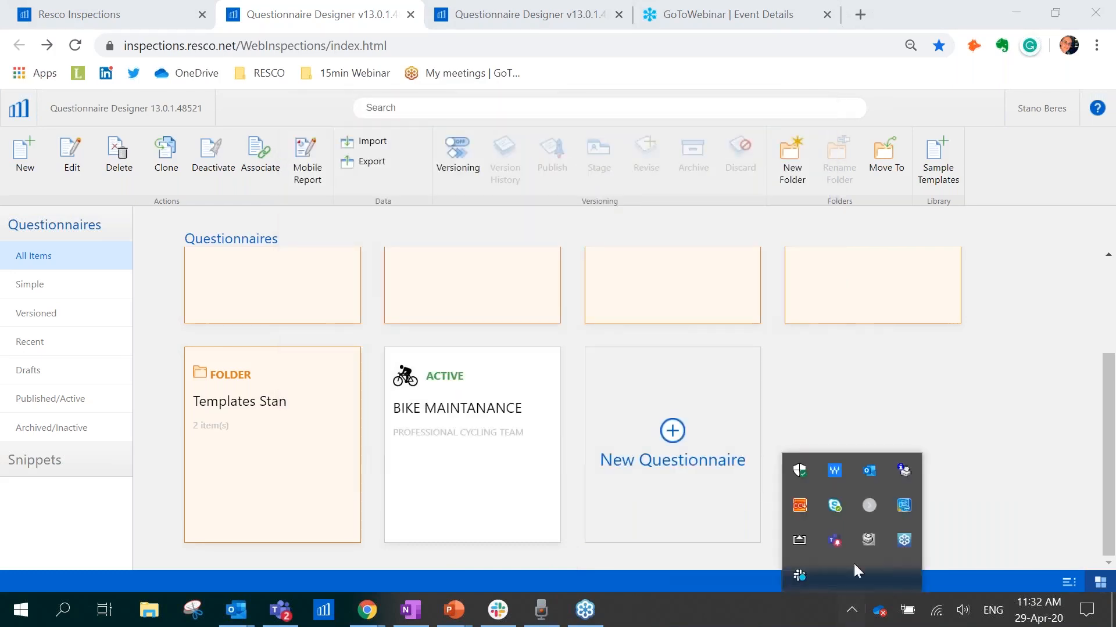
{"action": "right_click", "coordinate": [806, 533]}
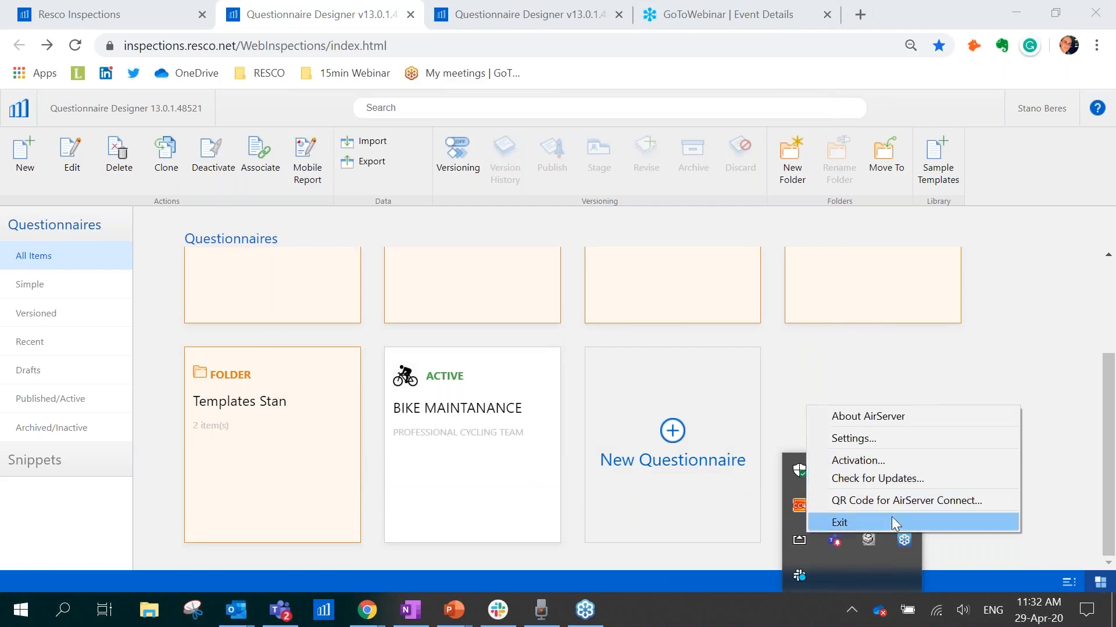
{"action": "left_click", "coordinate": [895, 388]}
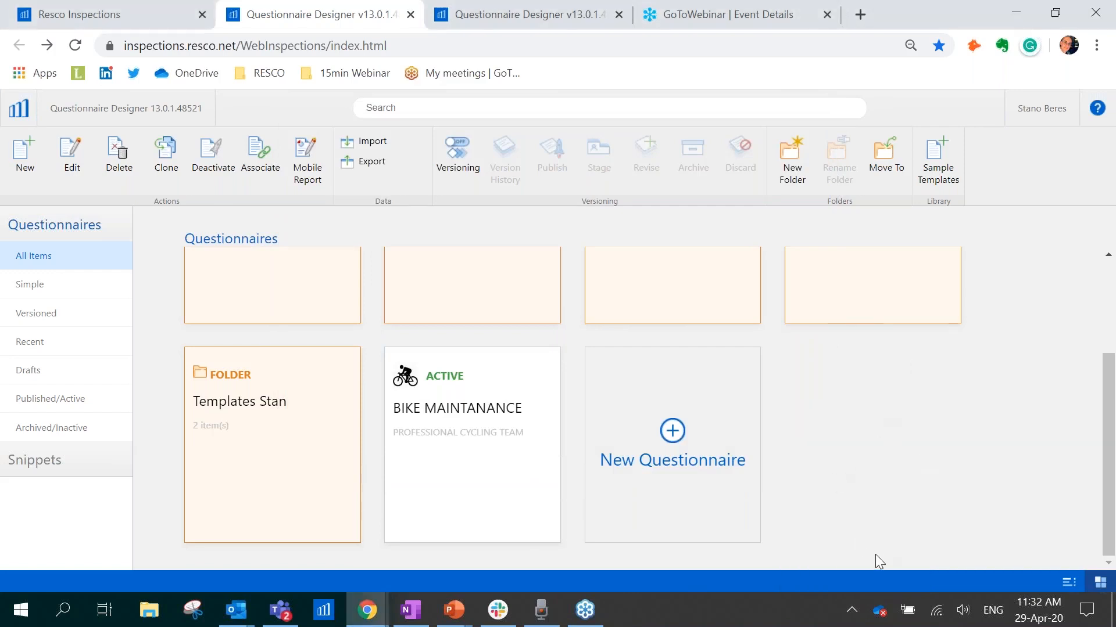
Show the QR code for AirServer Connect from the AirServer settings, and close both windows
{"action": "left_click", "coordinate": [851, 610]}
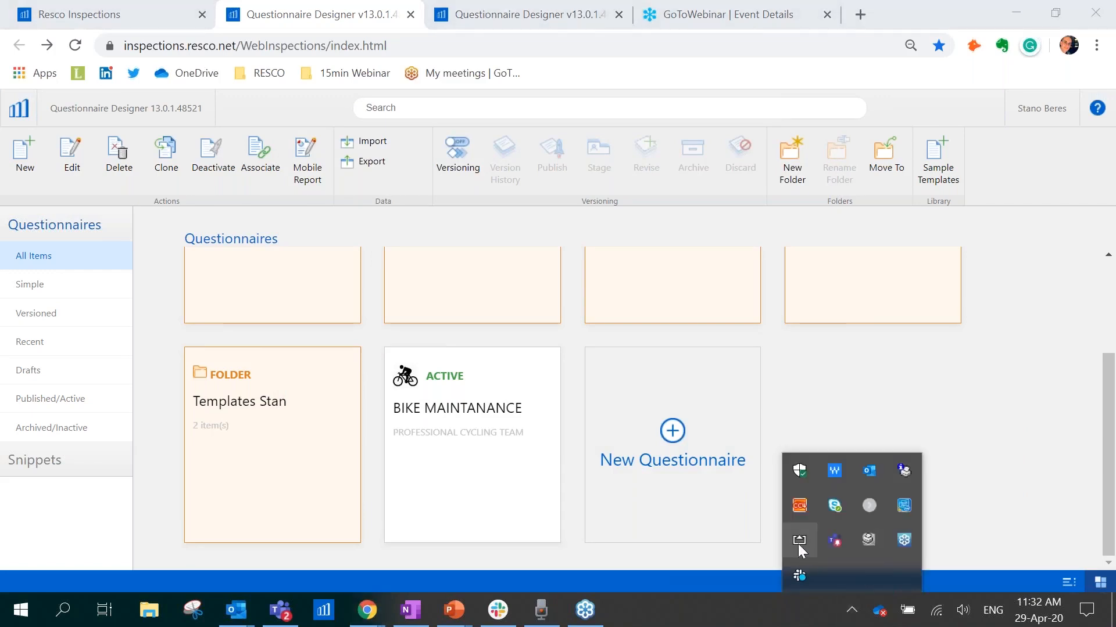
{"action": "right_click", "coordinate": [802, 544]}
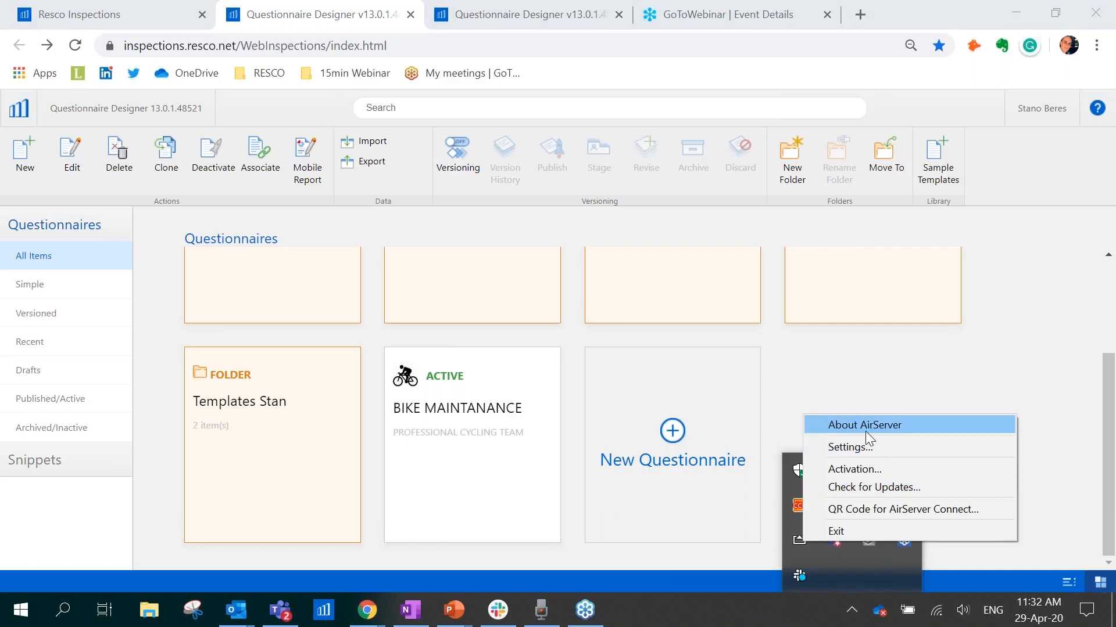
{"action": "left_click", "coordinate": [875, 448]}
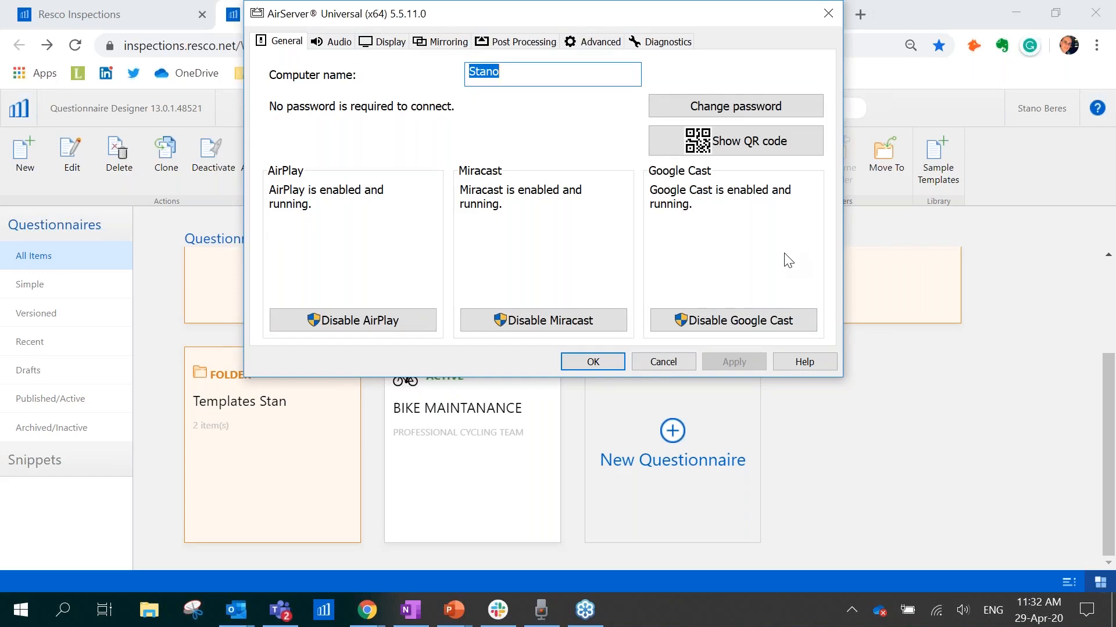
{"action": "left_click", "coordinate": [743, 151]}
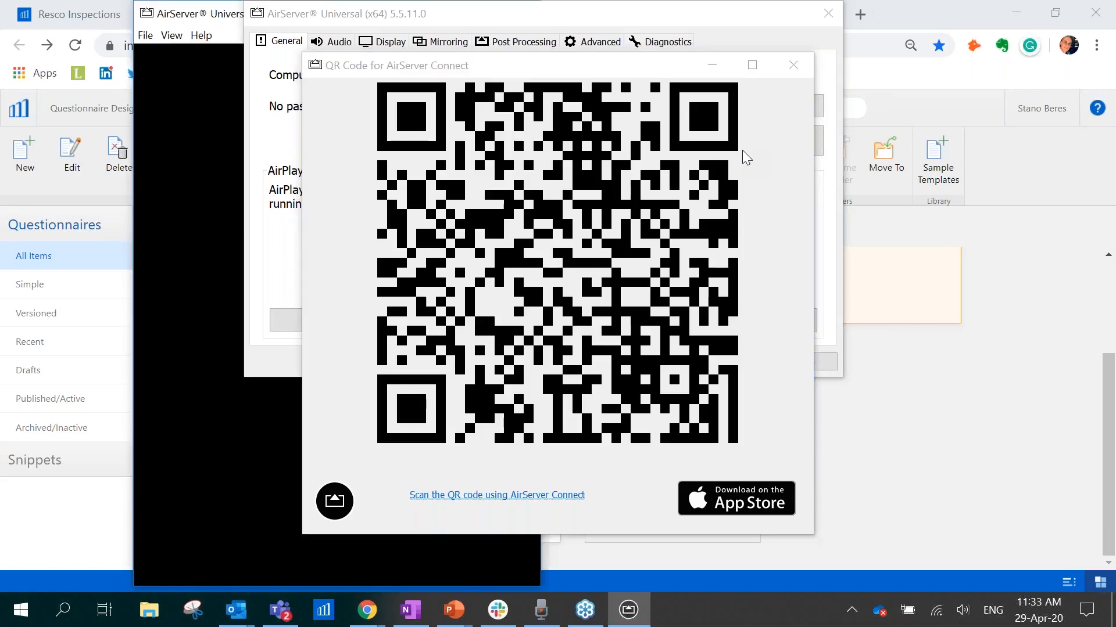
{"action": "left_click", "coordinate": [794, 65]}
{"action": "left_click", "coordinate": [828, 12]}
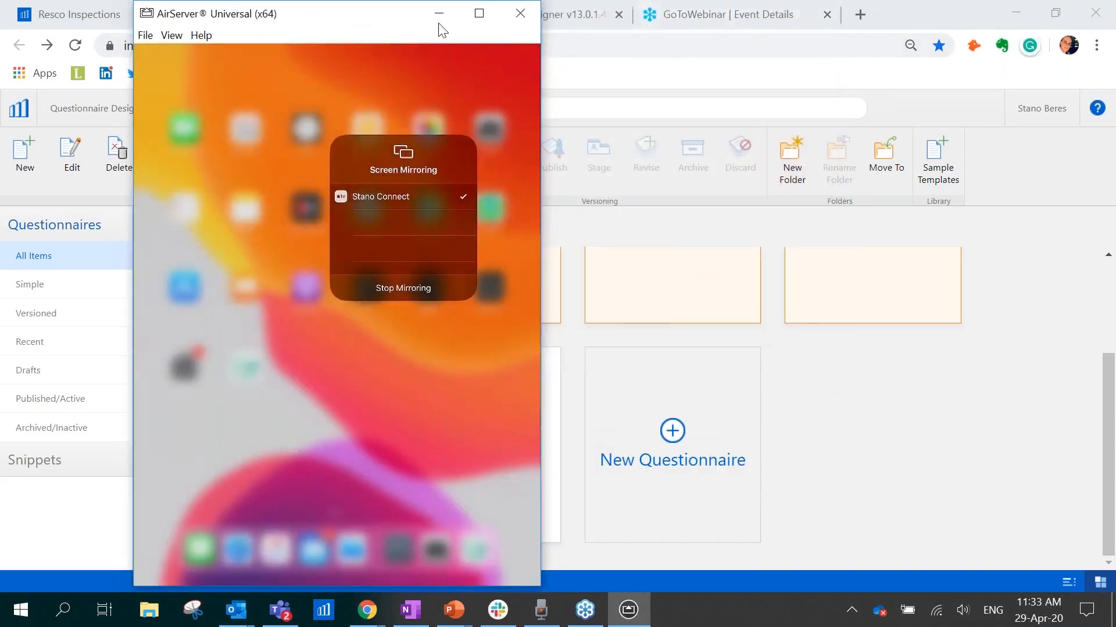
Synchronize the mirrored Inspections app and open the BIKE MAINTANANCE questionnaire from the templates
{"action": "left_click_drag", "start_coordinate": [356, 23], "coordinate": [487, 30]}
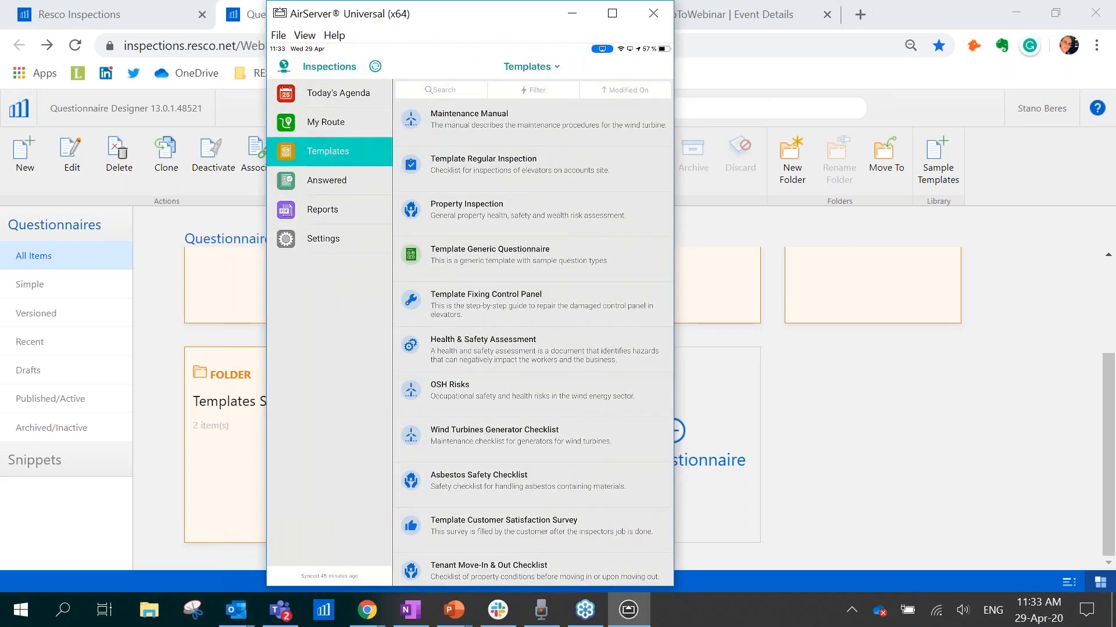
{"action": "scroll", "coordinate": [532, 332], "scroll_direction": "down", "scroll_amount": 3}
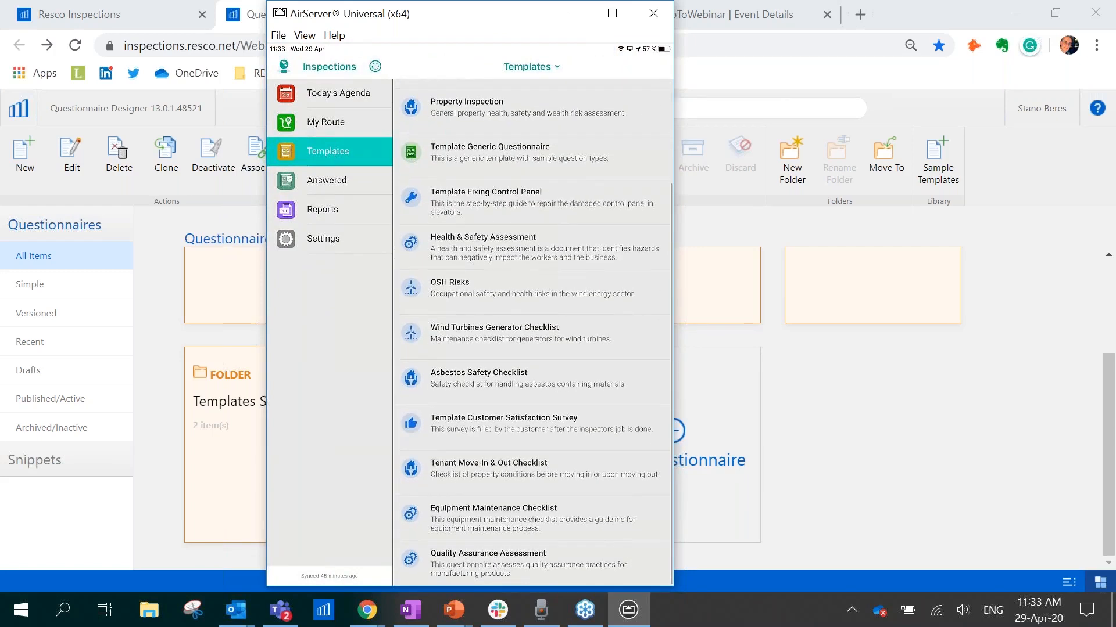
{"action": "left_click", "coordinate": [375, 67]}
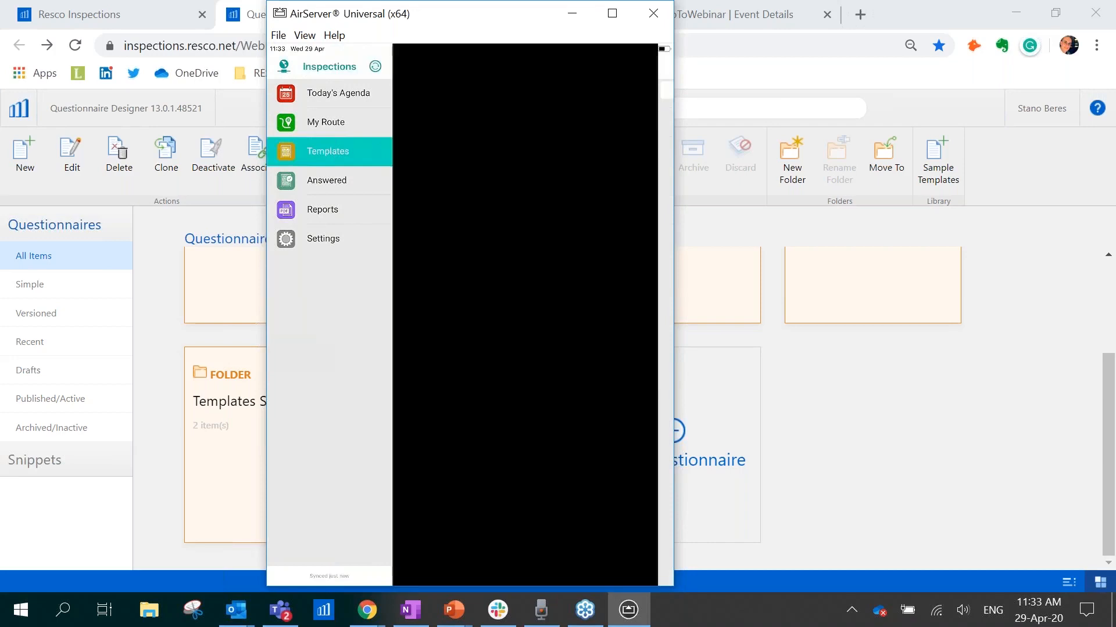
{"action": "scroll", "coordinate": [532, 332], "scroll_direction": "down", "scroll_amount": 3}
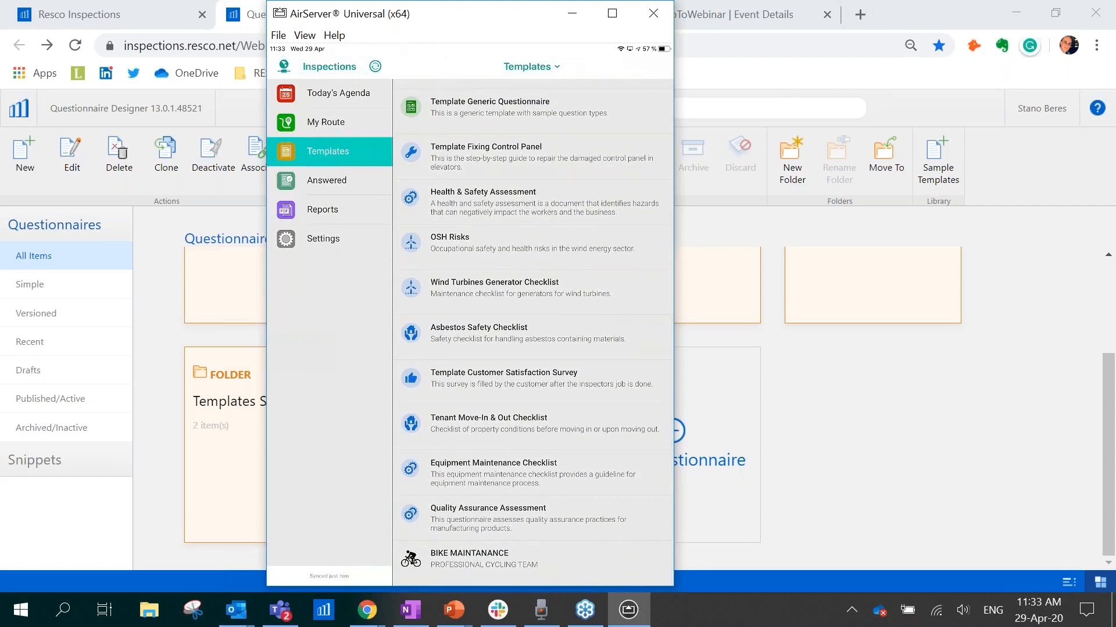
{"action": "left_click", "coordinate": [484, 559]}
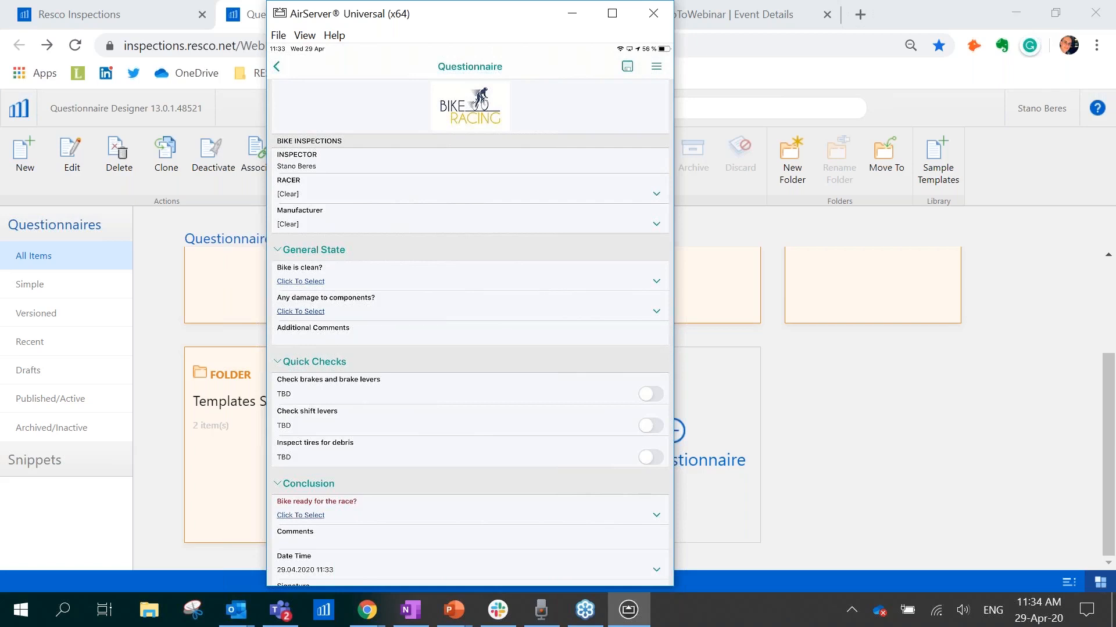
Select the racer and the bike manufacturer in the BIKE INSPECTIONS section of the mobile questionnaire
{"action": "left_click", "coordinate": [656, 194]}
{"action": "scroll", "coordinate": [465, 259], "scroll_direction": "down", "scroll_amount": 2}
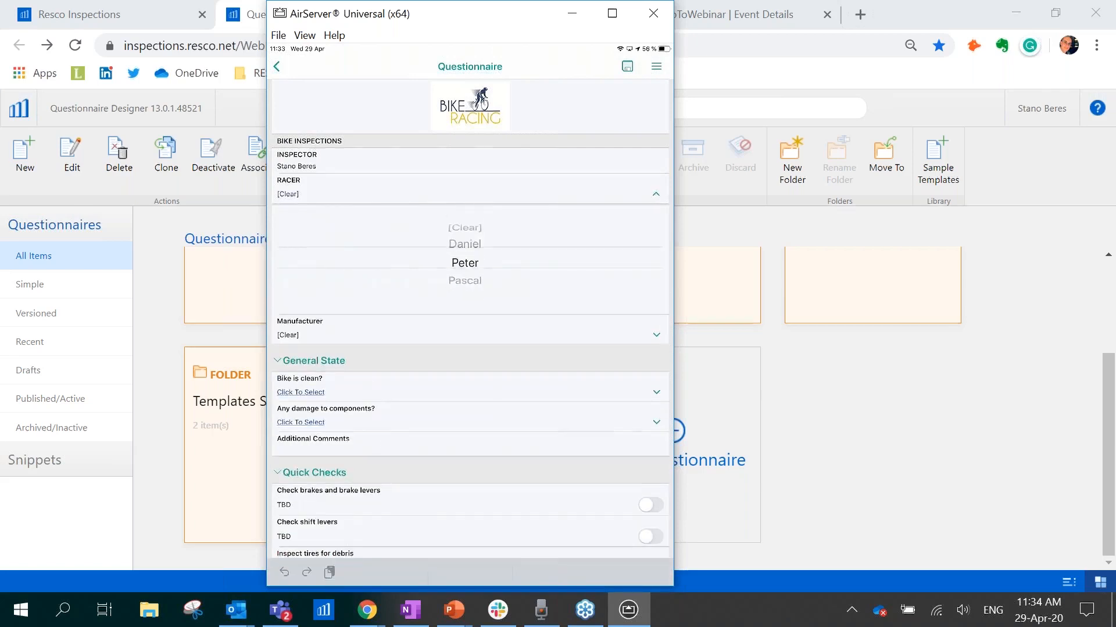
{"action": "left_click", "coordinate": [656, 194]}
{"action": "left_click", "coordinate": [656, 224]}
{"action": "scroll", "coordinate": [464, 272], "scroll_direction": "down", "scroll_amount": 1}
{"action": "left_click", "coordinate": [656, 209]}
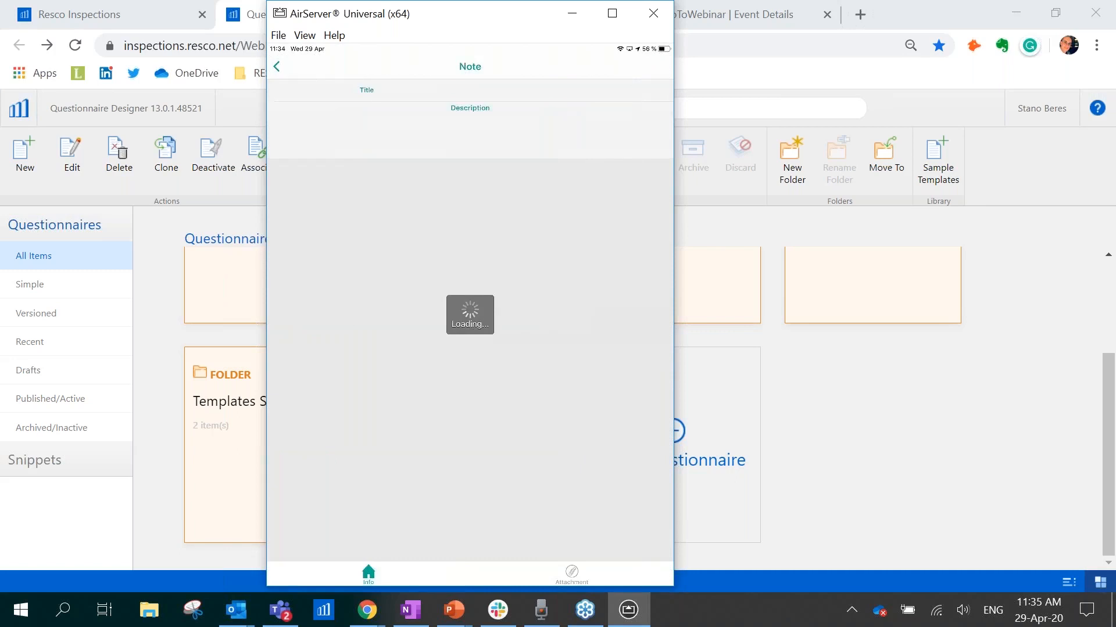
Look through the first pages of the attached Specialized bicycle owner's manual and return to the questionnaire
{"action": "scroll", "coordinate": [470, 325], "scroll_direction": "down", "scroll_amount": 15}
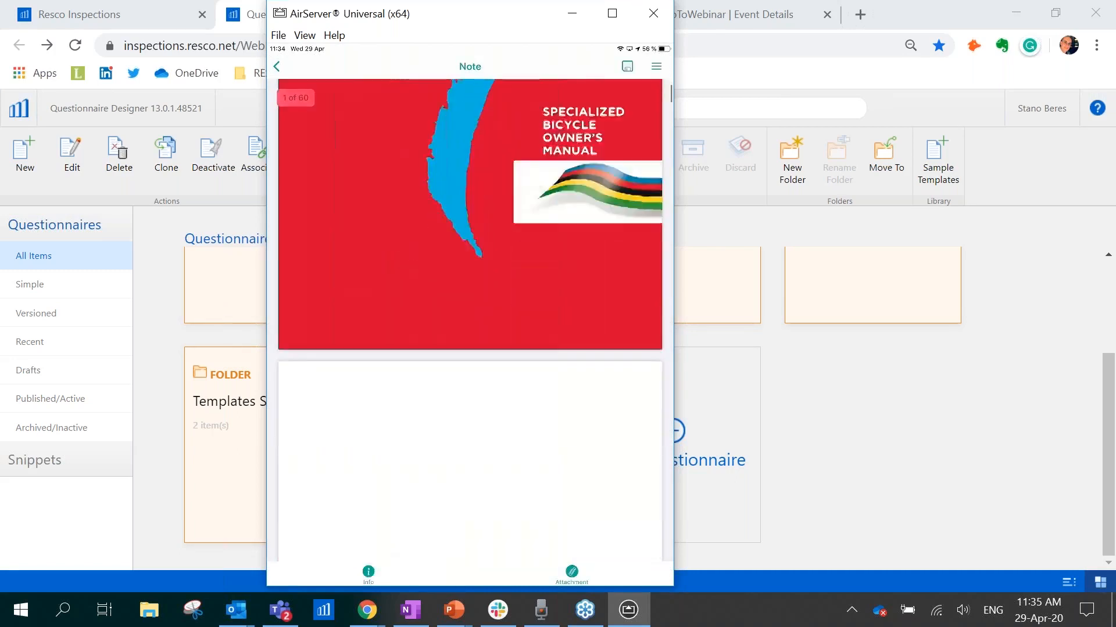
{"action": "scroll", "coordinate": [470, 325], "scroll_direction": "down", "scroll_amount": 8}
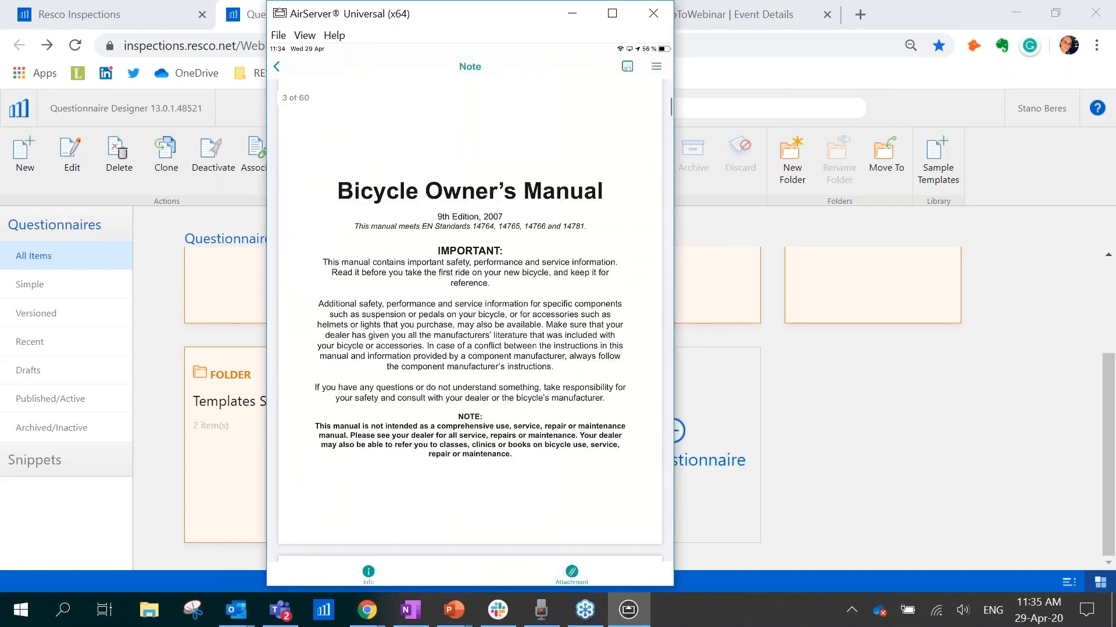
{"action": "left_click", "coordinate": [276, 66]}
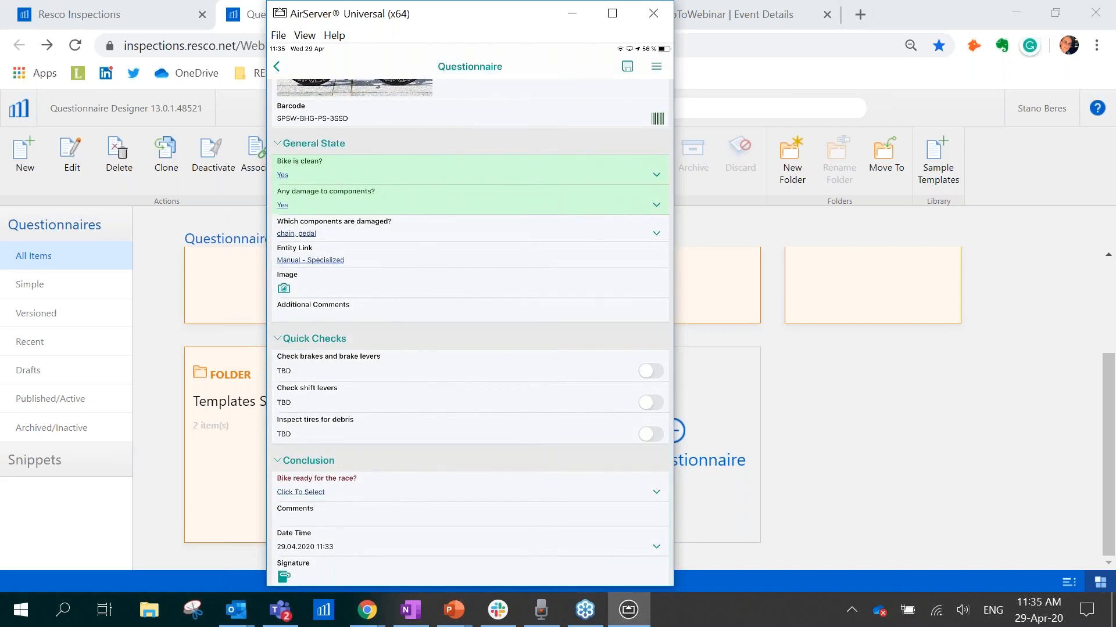
Capture a picture of the bike's chain for the Image question and enter "Chain problem" as the additional comment
{"action": "left_click", "coordinate": [284, 289]}
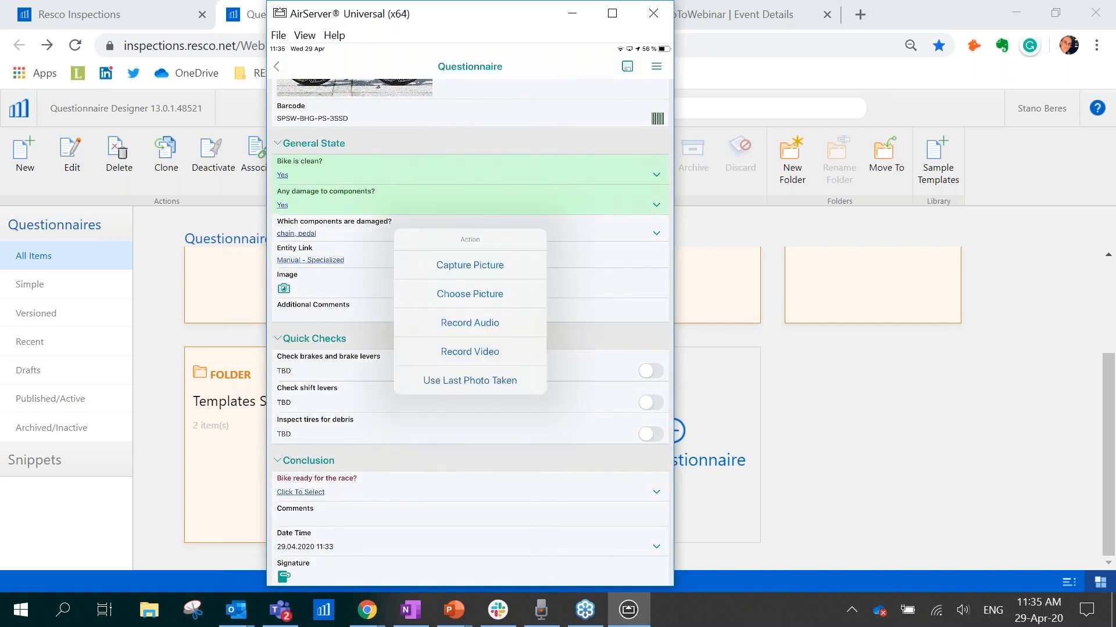
{"action": "left_click", "coordinate": [469, 265]}
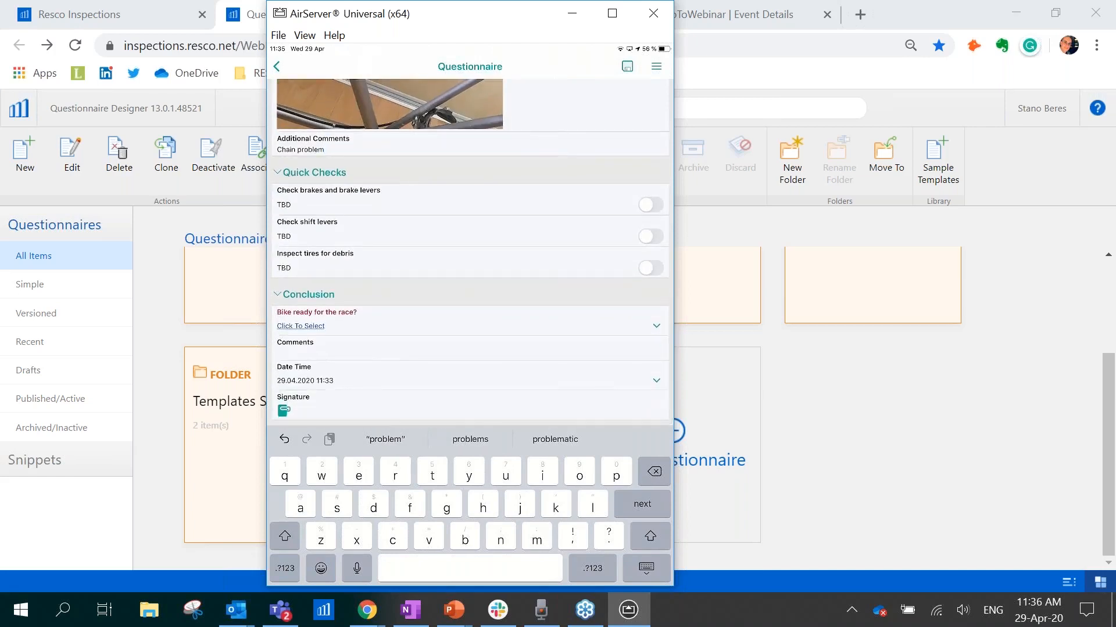
Mark the brakes and brake levers, shift levers and tire debris checks as DONE in the Quick Checks section
{"action": "left_click", "coordinate": [650, 205]}
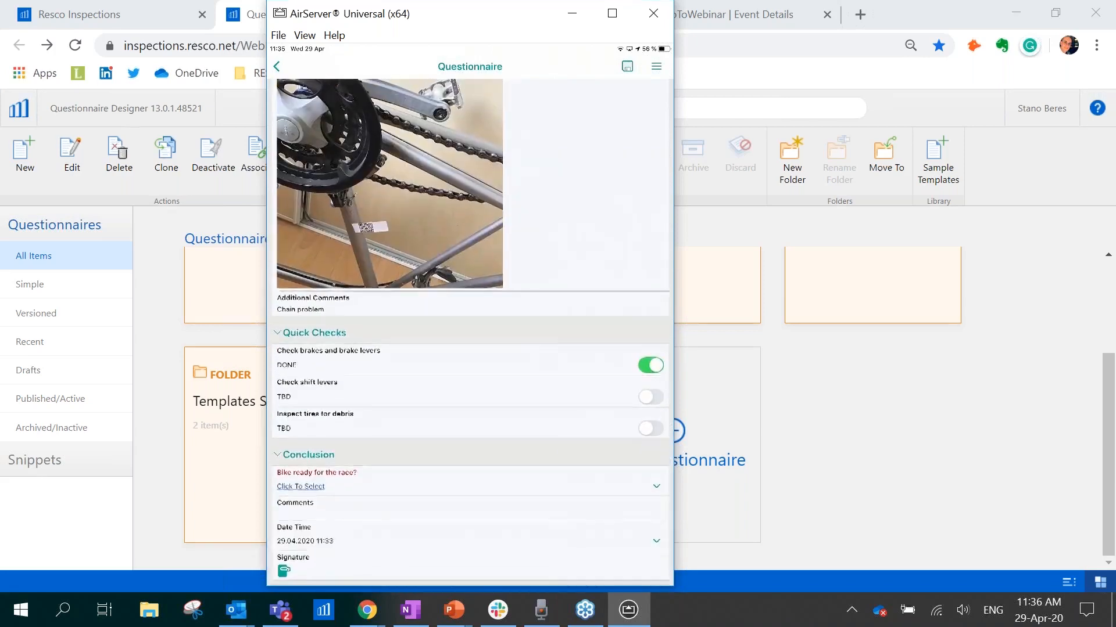
{"action": "left_click", "coordinate": [650, 398]}
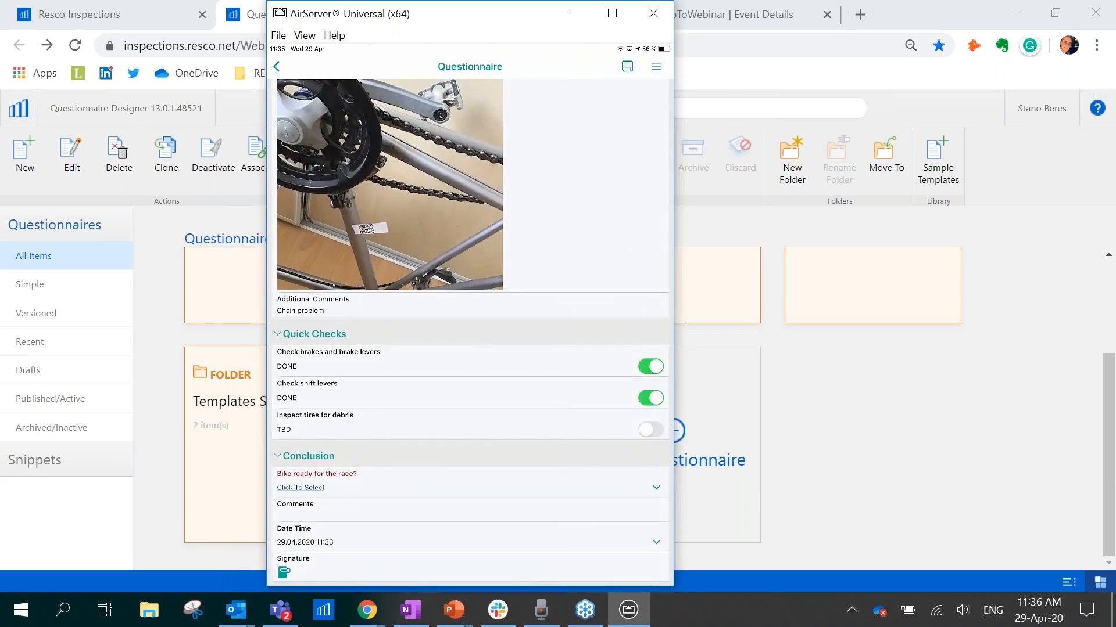
{"action": "left_click", "coordinate": [650, 430]}
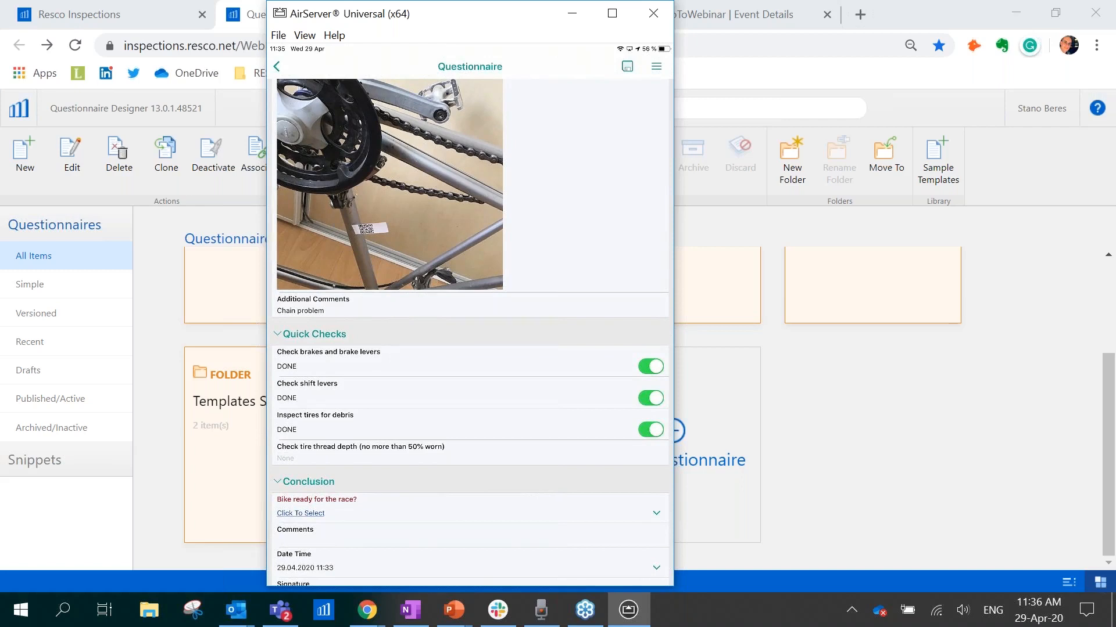
Try tire thread depth values of 40 and 60 while switching the tire debris check off and back on
{"action": "left_click", "coordinate": [285, 458]}
{"action": "type", "text": "40"}
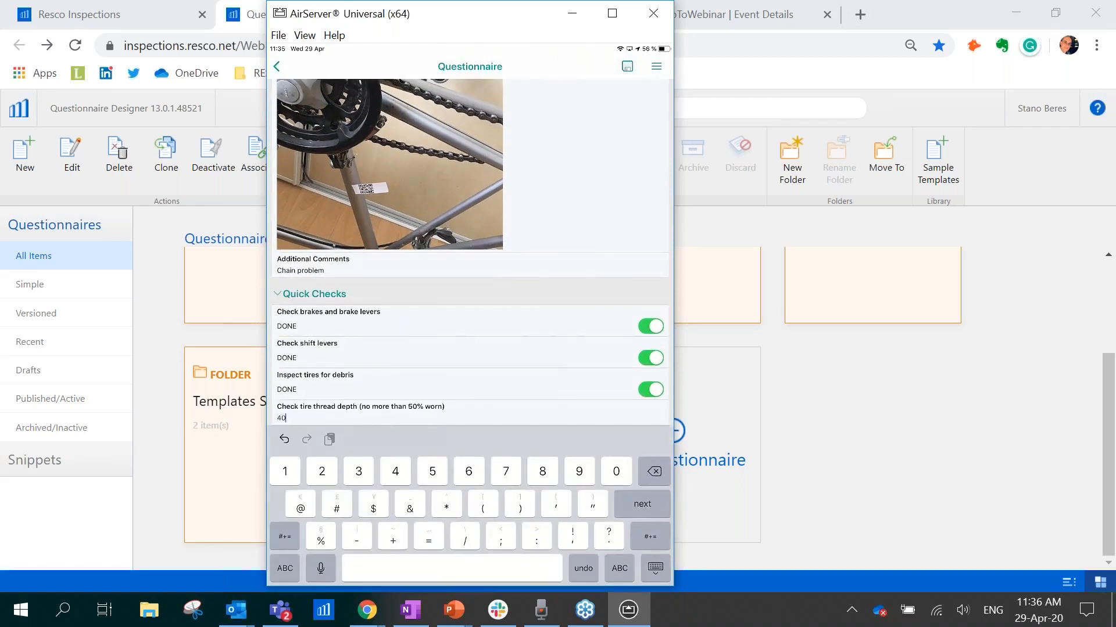
{"action": "left_click", "coordinate": [650, 390]}
{"action": "left_click", "coordinate": [281, 432]}
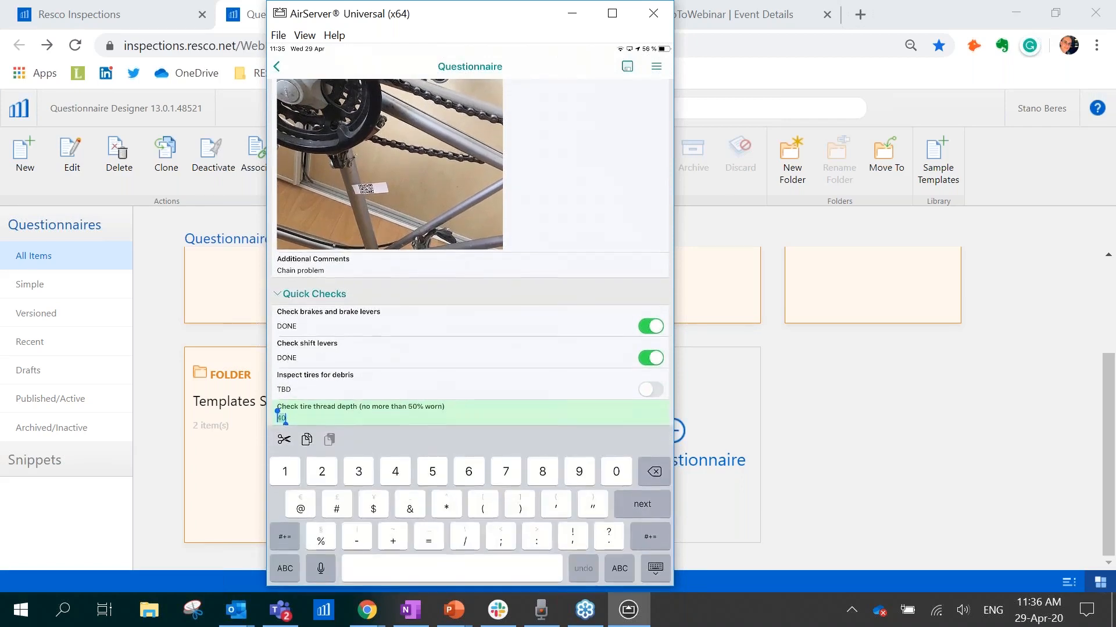
{"action": "type", "text": "60"}
{"action": "left_click", "coordinate": [650, 389]}
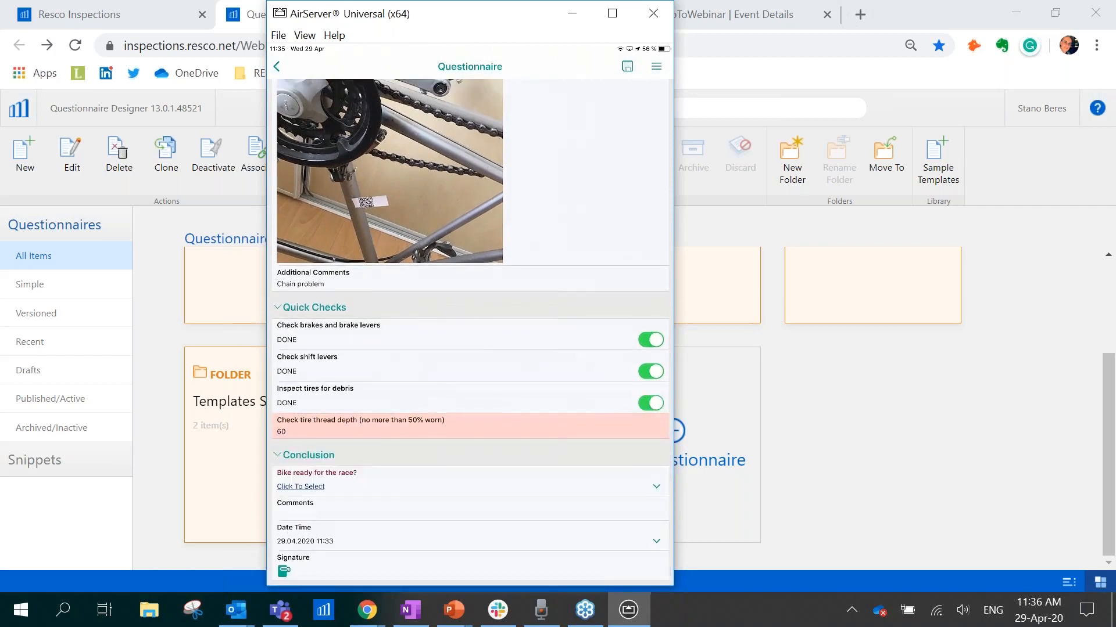
{"action": "scroll", "coordinate": [471, 332], "scroll_direction": "down", "scroll_amount": 1}
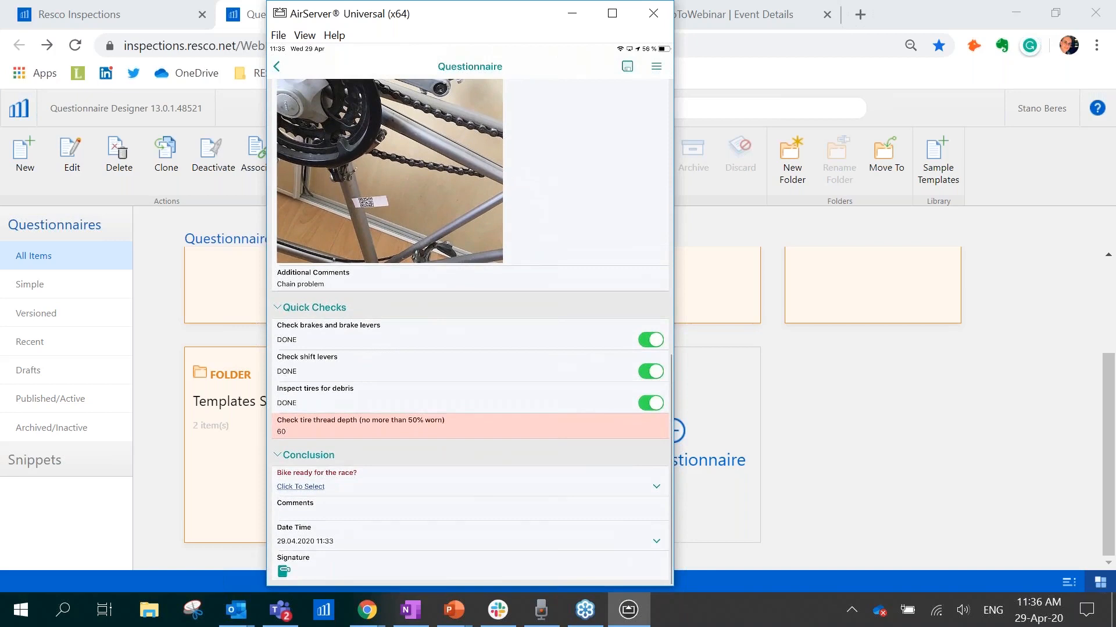
Set the tire thread depth to 40 and switch the tire debris check to TBD
{"action": "left_click", "coordinate": [282, 431]}
{"action": "type", "text": "40"}
{"action": "left_click", "coordinate": [650, 390]}
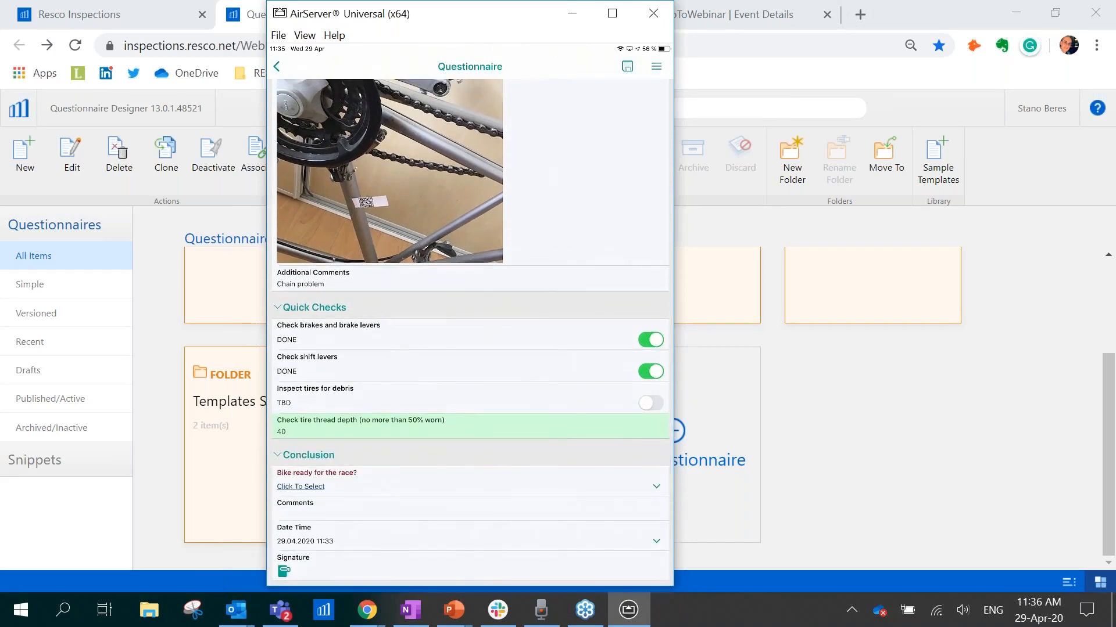
Answer YES to "Bike ready for the race?" and add a handwritten signature in the Conclusion section
{"action": "left_click", "coordinate": [300, 487]}
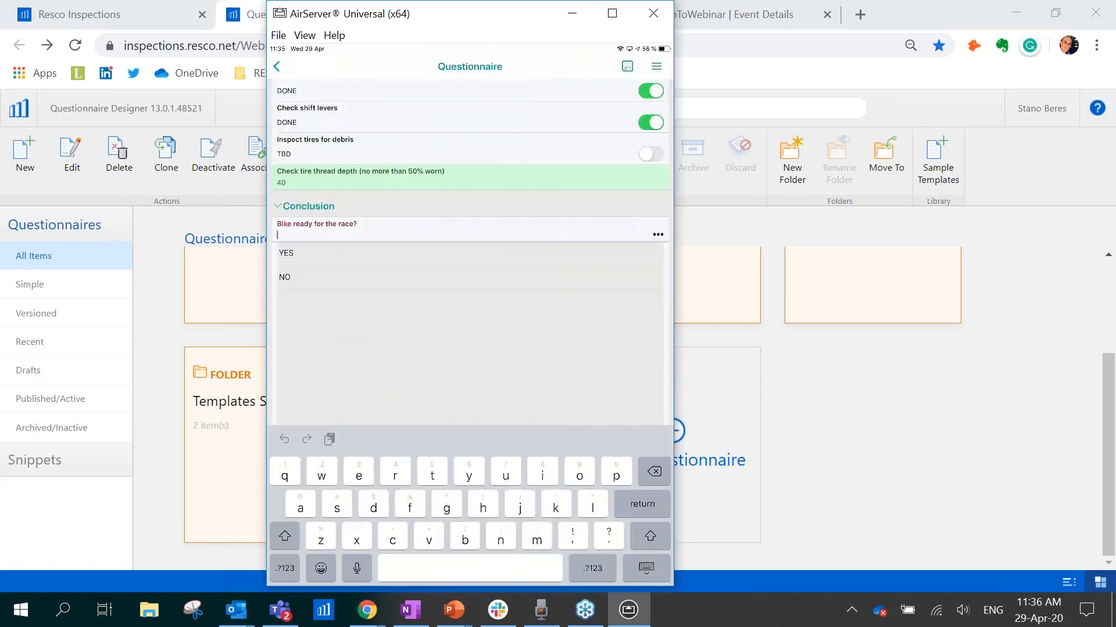
{"action": "left_click", "coordinate": [286, 254]}
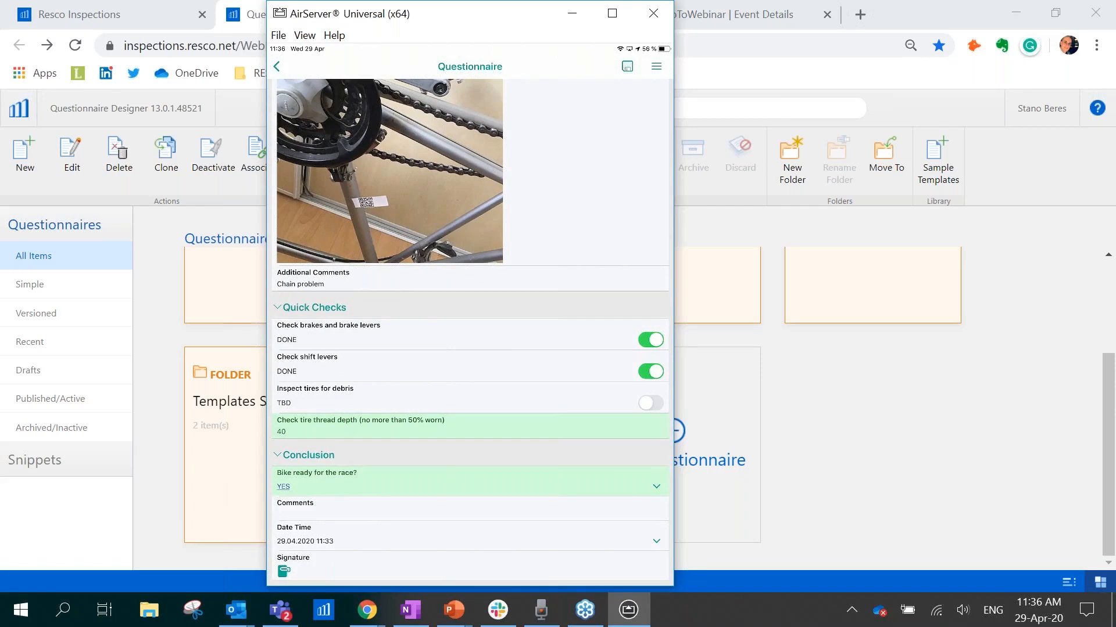
{"action": "left_click", "coordinate": [284, 571]}
{"action": "mouse_move", "coordinate": [369, 331]}
{"action": "left_mouse_down"}
{"action": "mouse_move", "coordinate": [446, 219]}
{"action": "mouse_move", "coordinate": [448, 289]}
{"action": "left_mouse_up"}
{"action": "left_click_drag", "start_coordinate": [412, 254], "coordinate": [552, 247]}
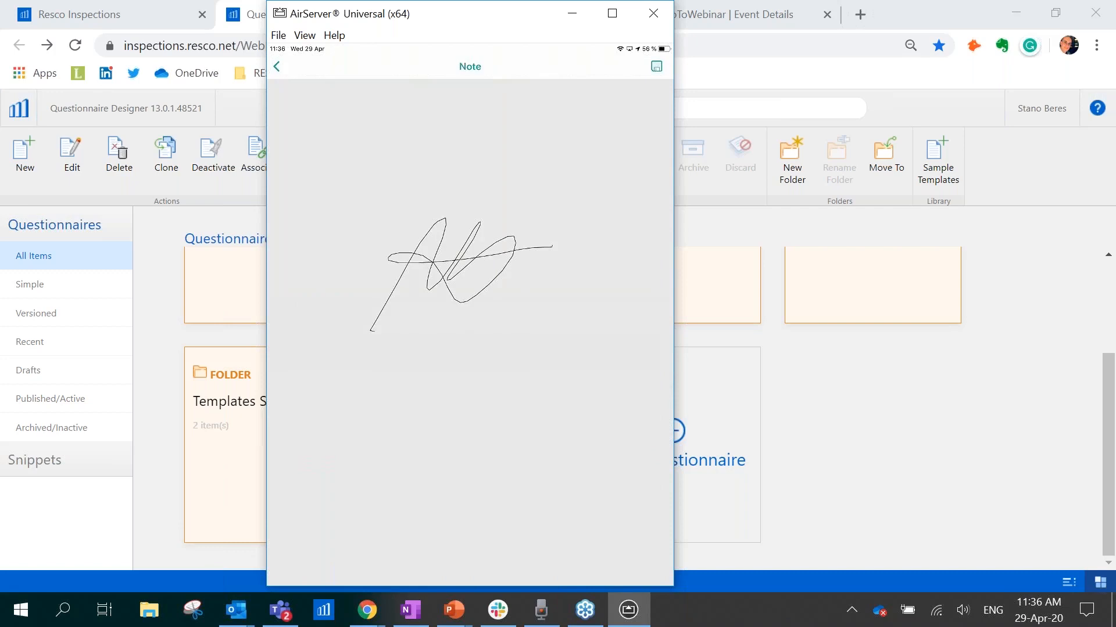
{"action": "left_click", "coordinate": [657, 66]}
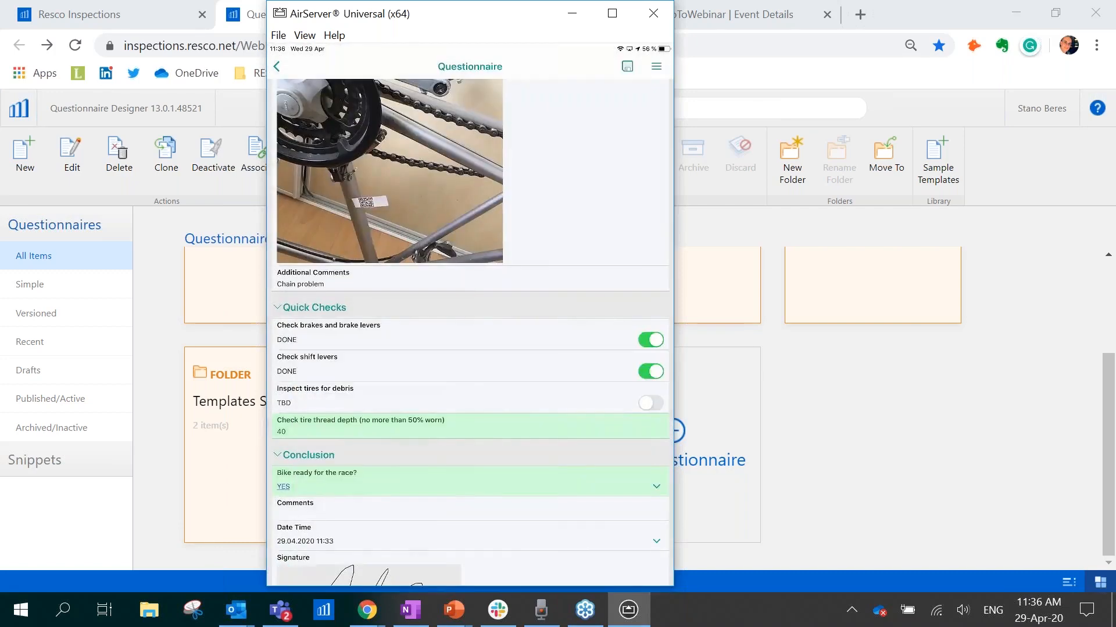
Review the filled-in answers up to the header, then save the questionnaire and run its mobile report
{"action": "scroll", "coordinate": [471, 332], "scroll_direction": "down", "scroll_amount": 3}
{"action": "scroll", "coordinate": [471, 332], "scroll_direction": "up", "scroll_amount": 11}
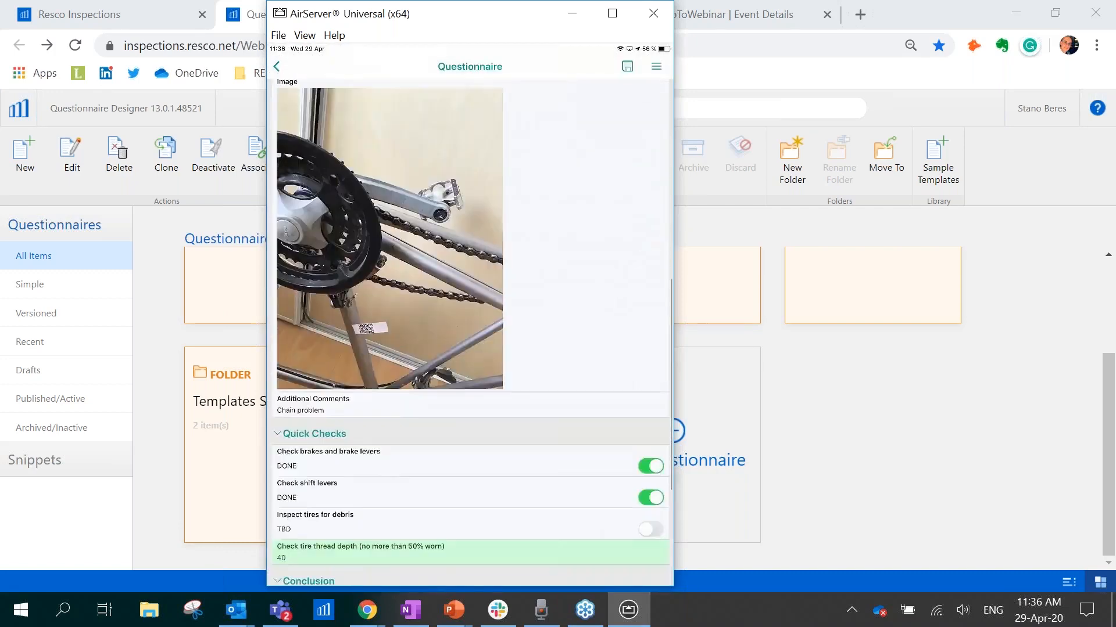
{"action": "scroll", "coordinate": [470, 333], "scroll_direction": "up", "scroll_amount": 2}
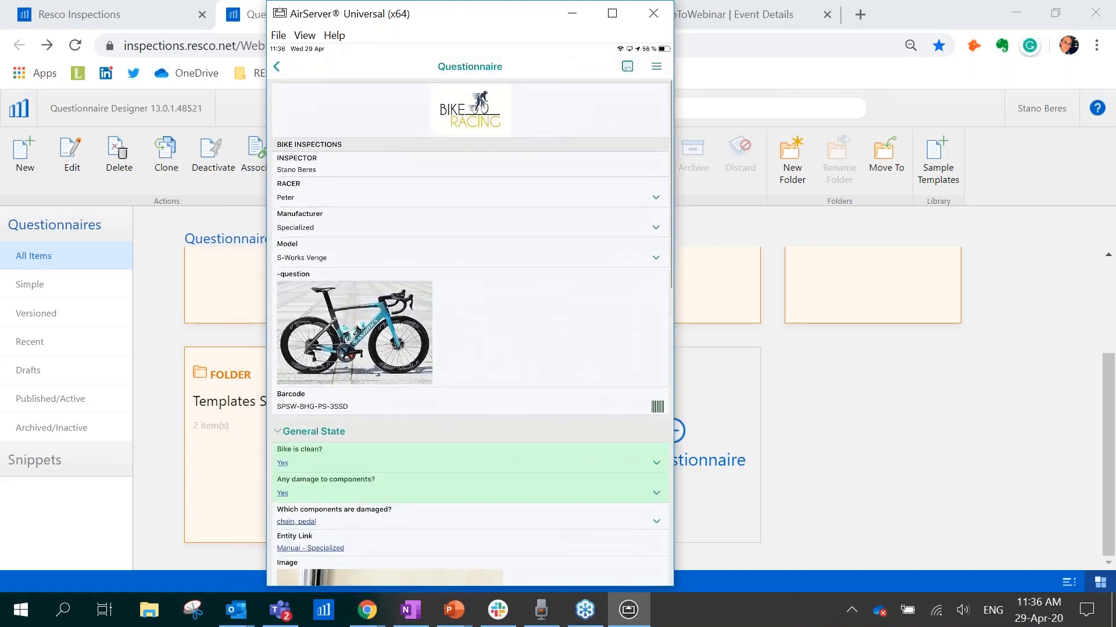
{"action": "left_click", "coordinate": [627, 66]}
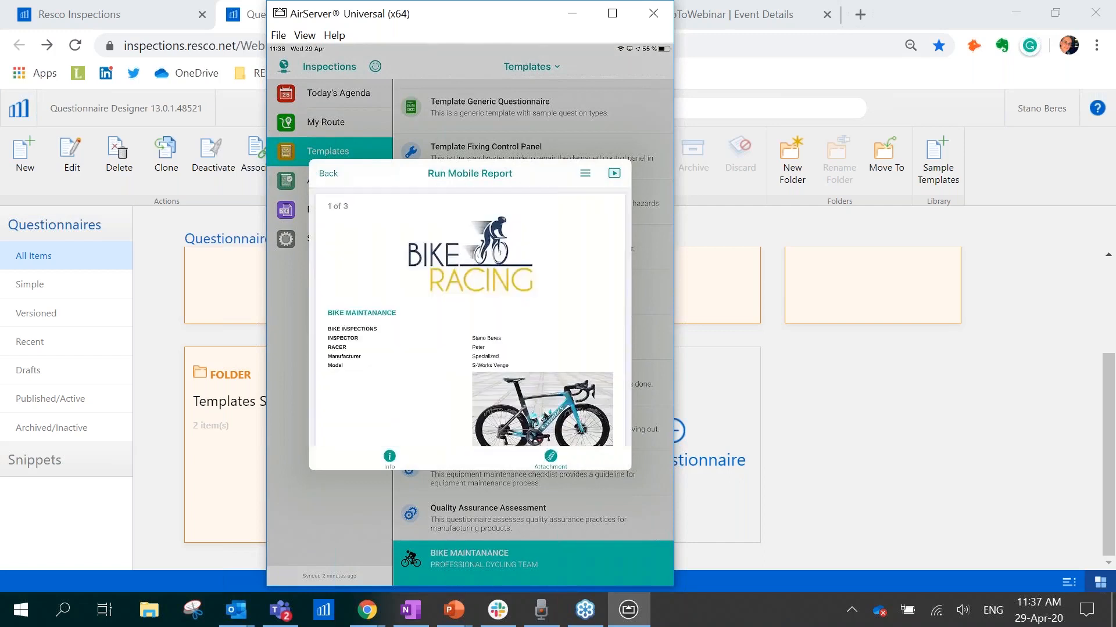
Look through the BIKE MAINTANANCE report preview from the first page to the signature and back
{"action": "scroll", "coordinate": [470, 320], "scroll_direction": "down", "scroll_amount": 10}
{"action": "scroll", "coordinate": [470, 317], "scroll_direction": "down", "scroll_amount": 10}
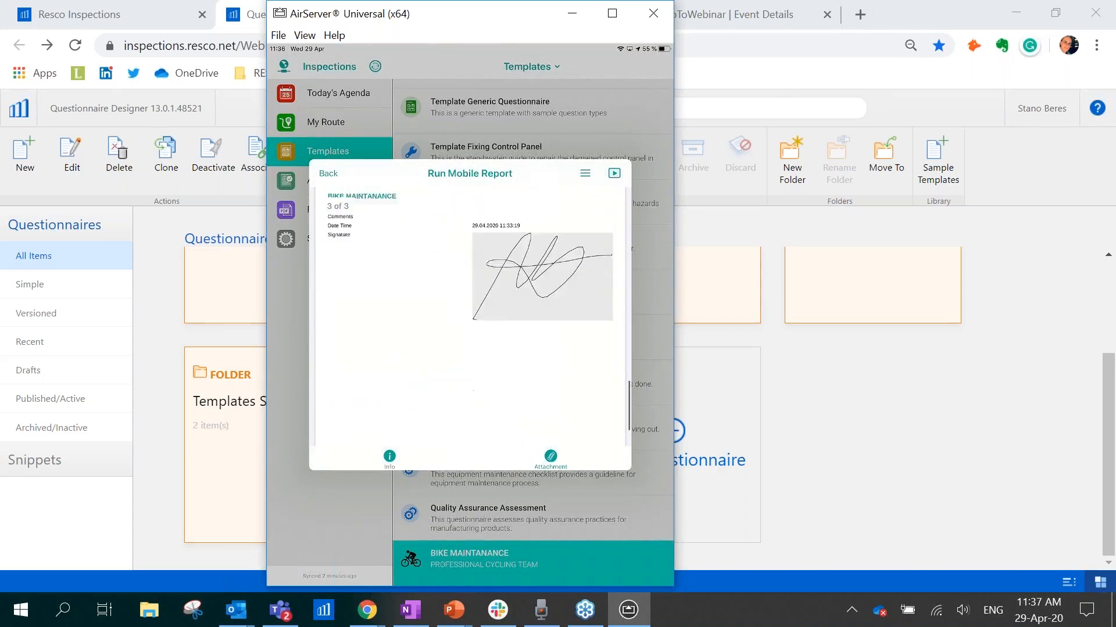
{"action": "scroll", "coordinate": [470, 314], "scroll_direction": "up", "scroll_amount": 15}
{"action": "scroll", "coordinate": [470, 320], "scroll_direction": "up", "scroll_amount": 3}
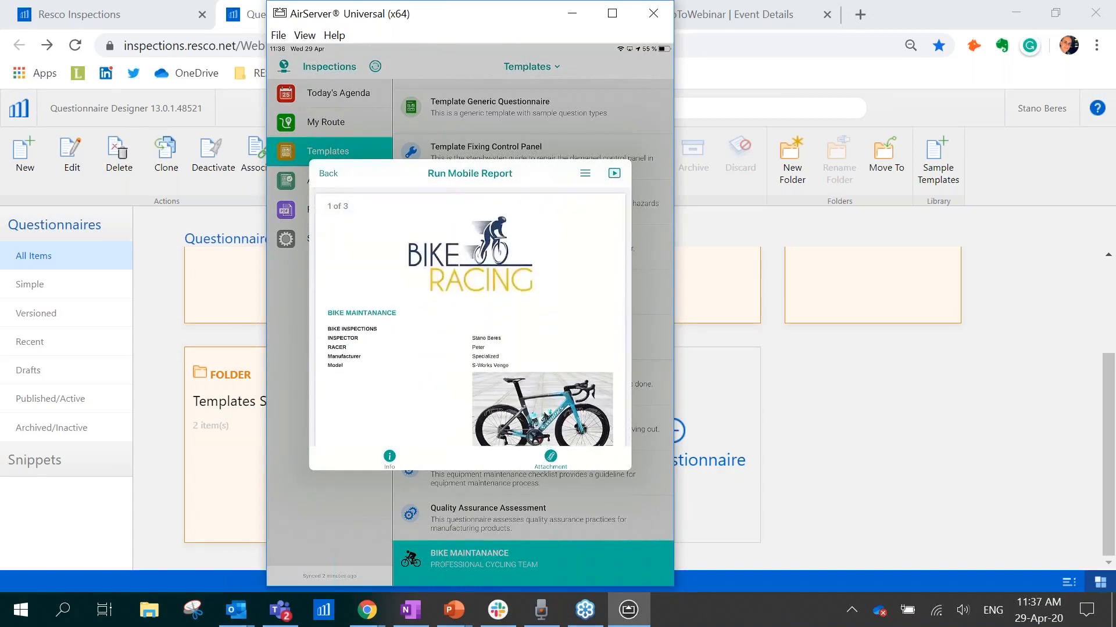
{"action": "scroll", "coordinate": [470, 319], "scroll_direction": "down", "scroll_amount": 3}
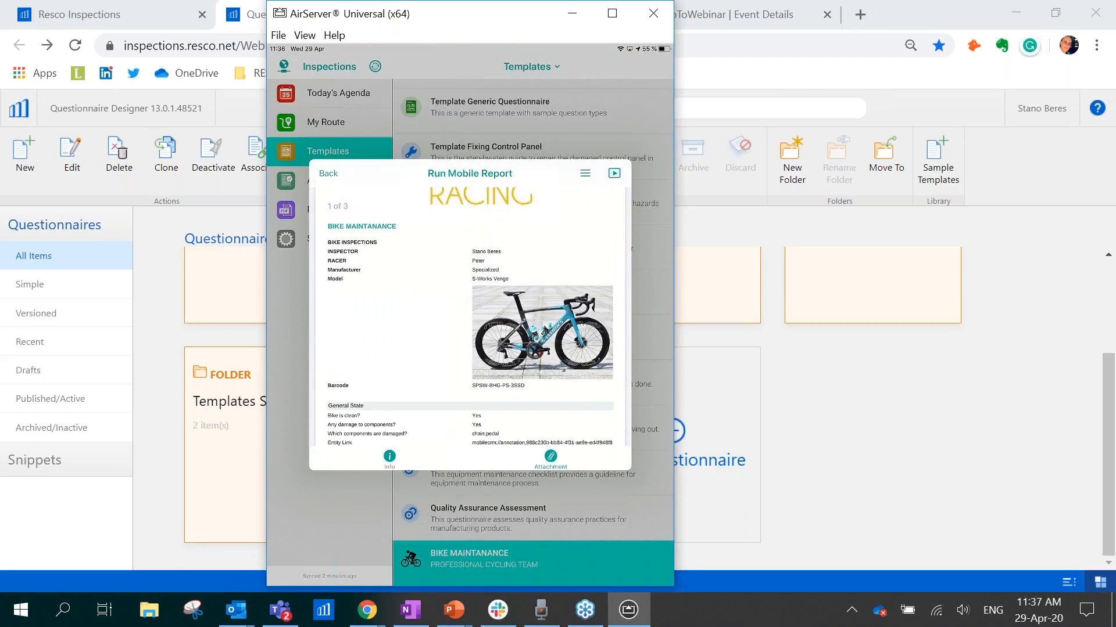
{"action": "scroll", "coordinate": [470, 320], "scroll_direction": "up", "scroll_amount": 3}
View the report as a full-size PDF, check it through to the signature page and close it
{"action": "left_click", "coordinate": [585, 173]}
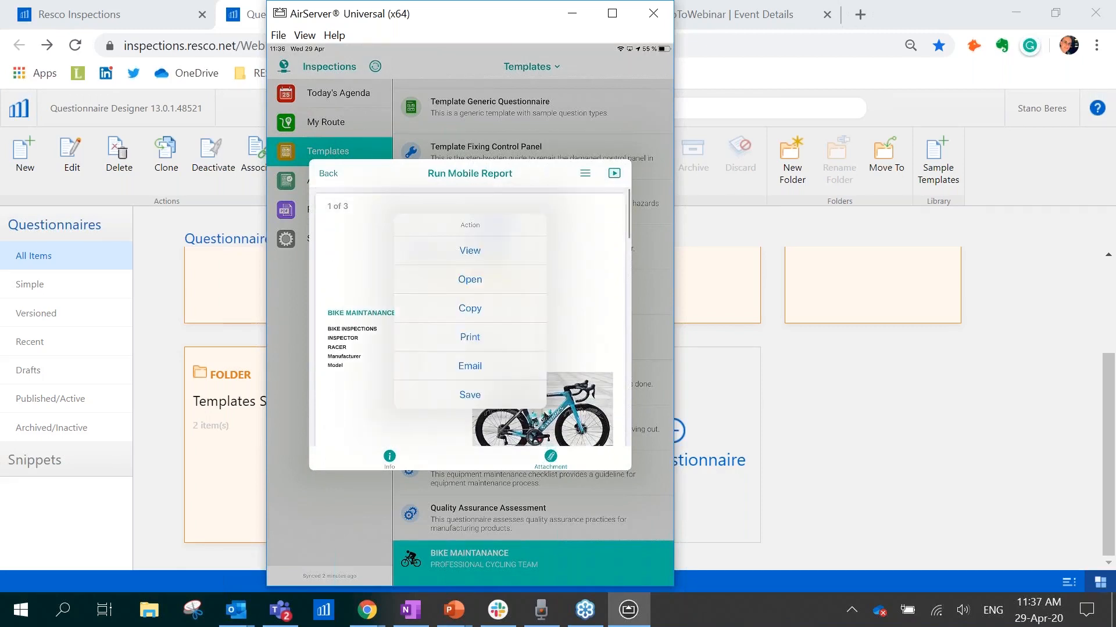
{"action": "left_click", "coordinate": [470, 251]}
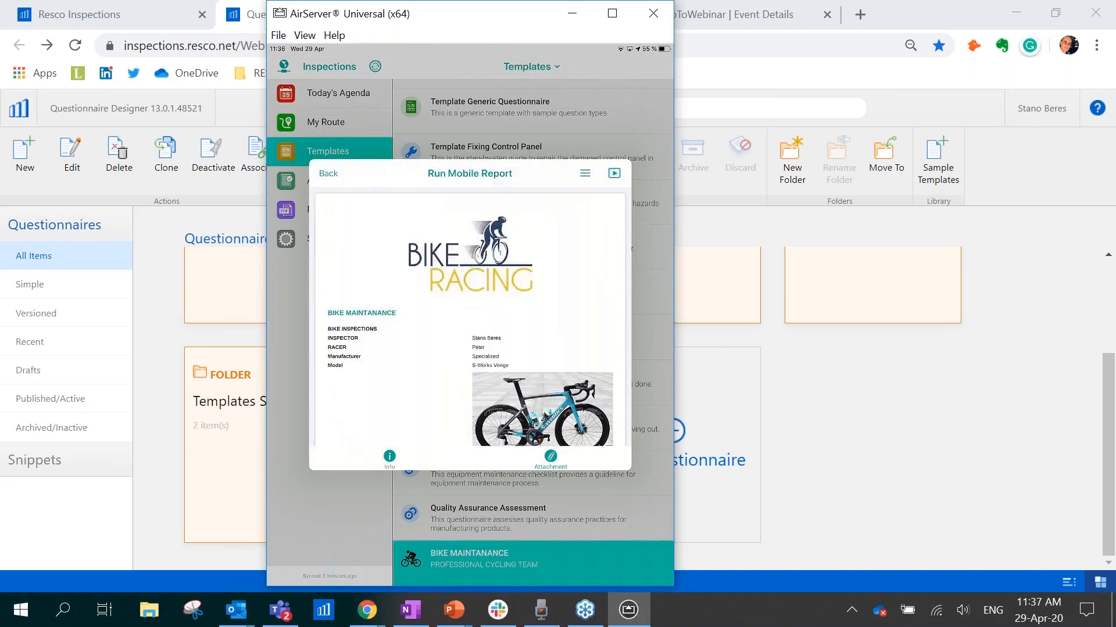
{"action": "scroll", "coordinate": [470, 331], "scroll_direction": "down", "scroll_amount": 15}
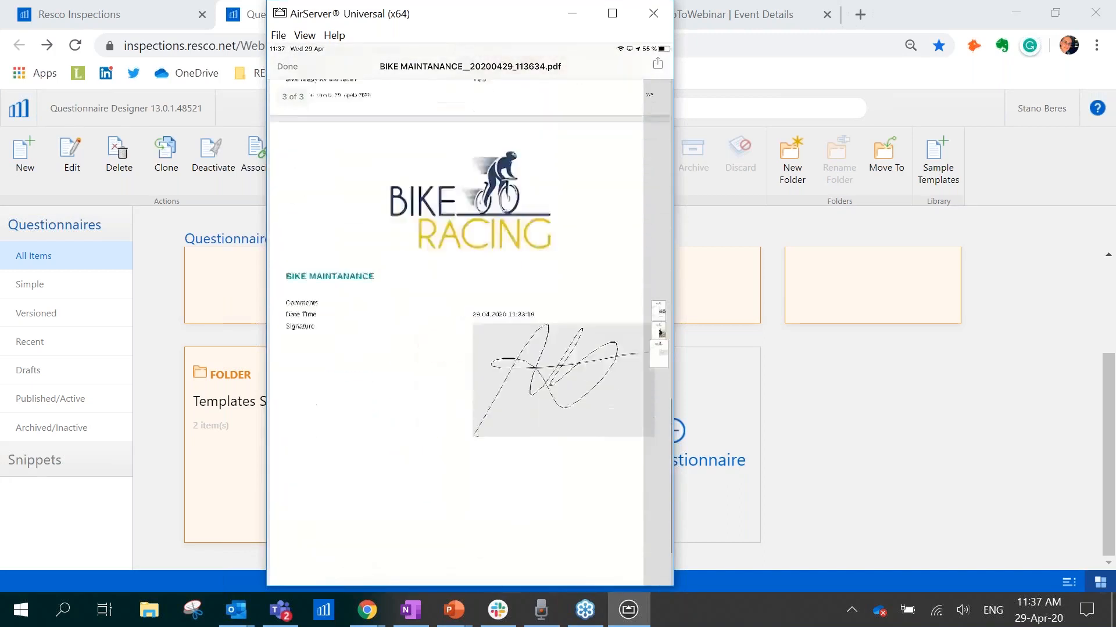
{"action": "scroll", "coordinate": [470, 331], "scroll_direction": "up", "scroll_amount": 15}
{"action": "left_click", "coordinate": [287, 66]}
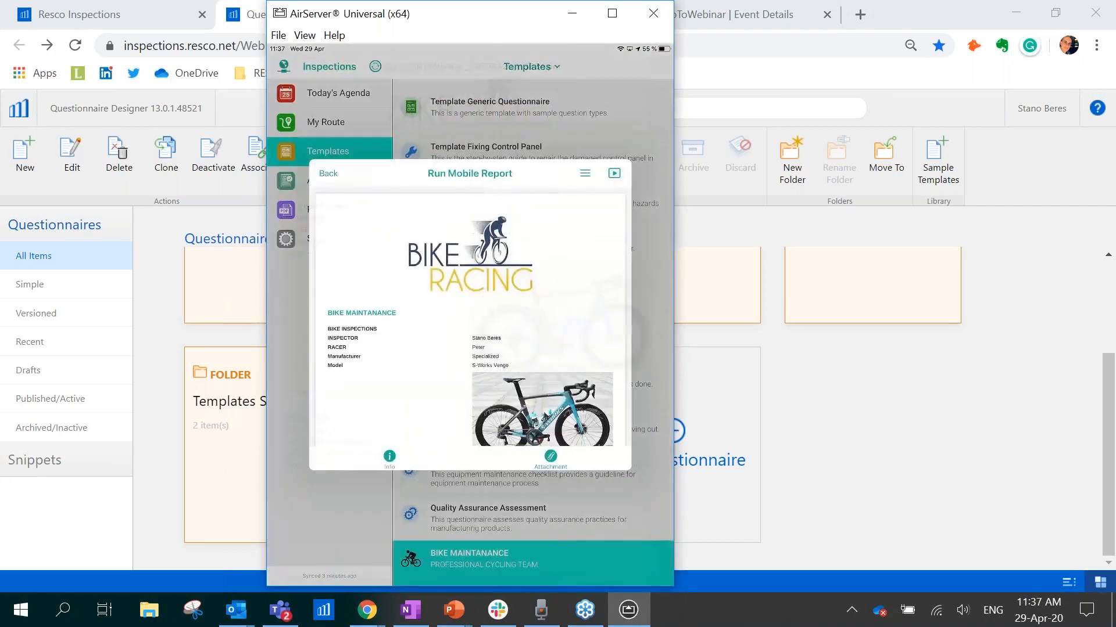
Leave the mobile report with its changes discarded and close the AirServer mirroring window
{"action": "left_click", "coordinate": [328, 173]}
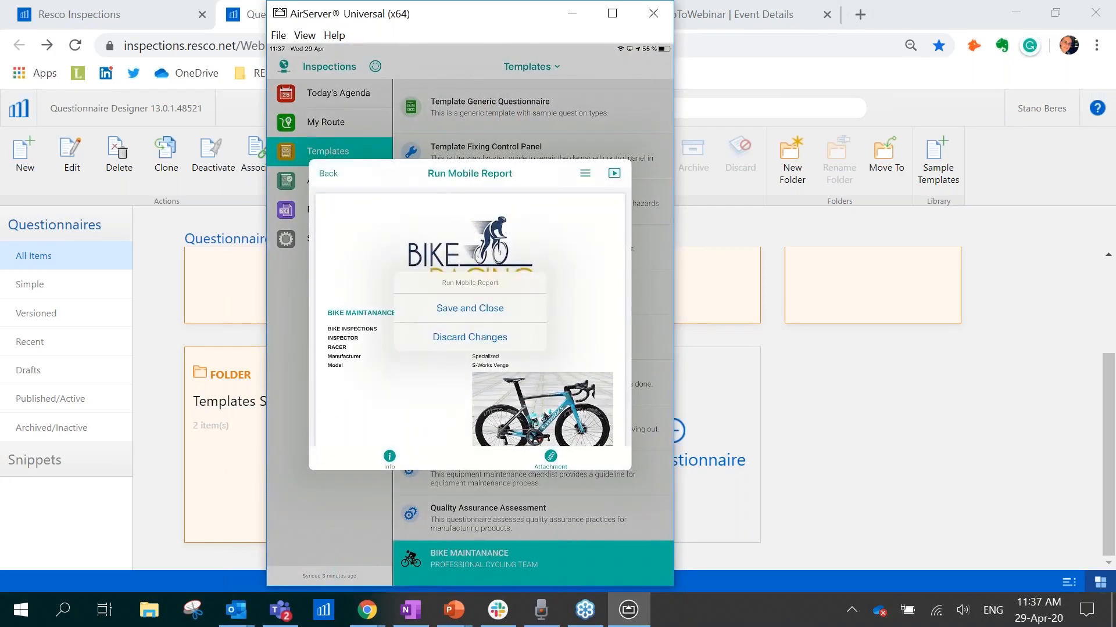
{"action": "left_click", "coordinate": [469, 338]}
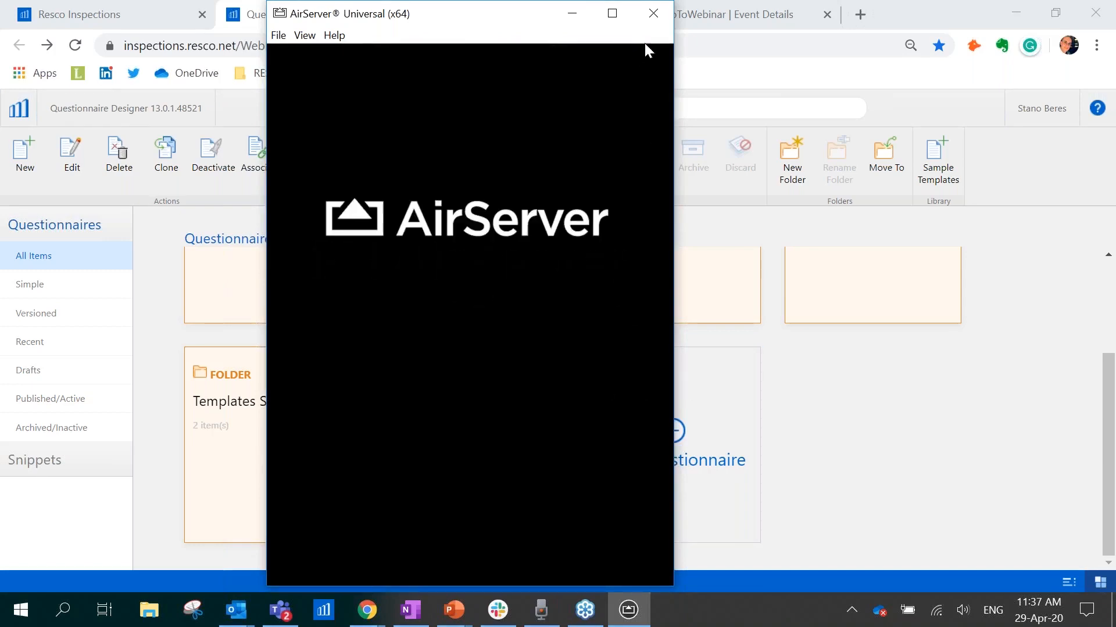
{"action": "left_click", "coordinate": [663, 16]}
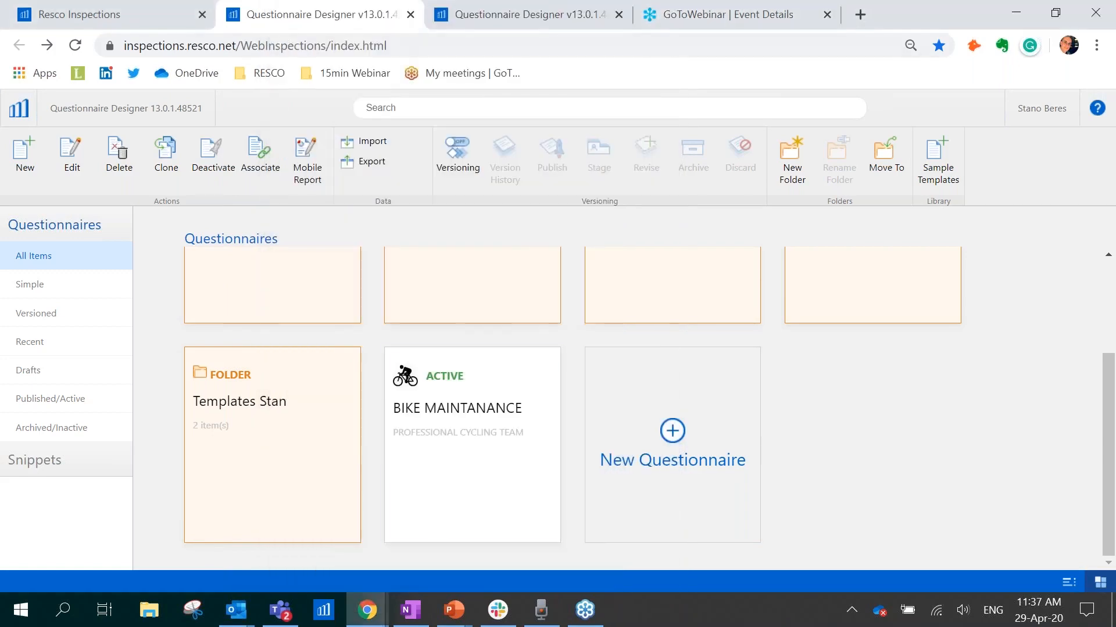
Switch to the running PowerPoint slide show and go to the New Sample Templates slide
{"action": "mouse_move", "coordinate": [457, 610]}
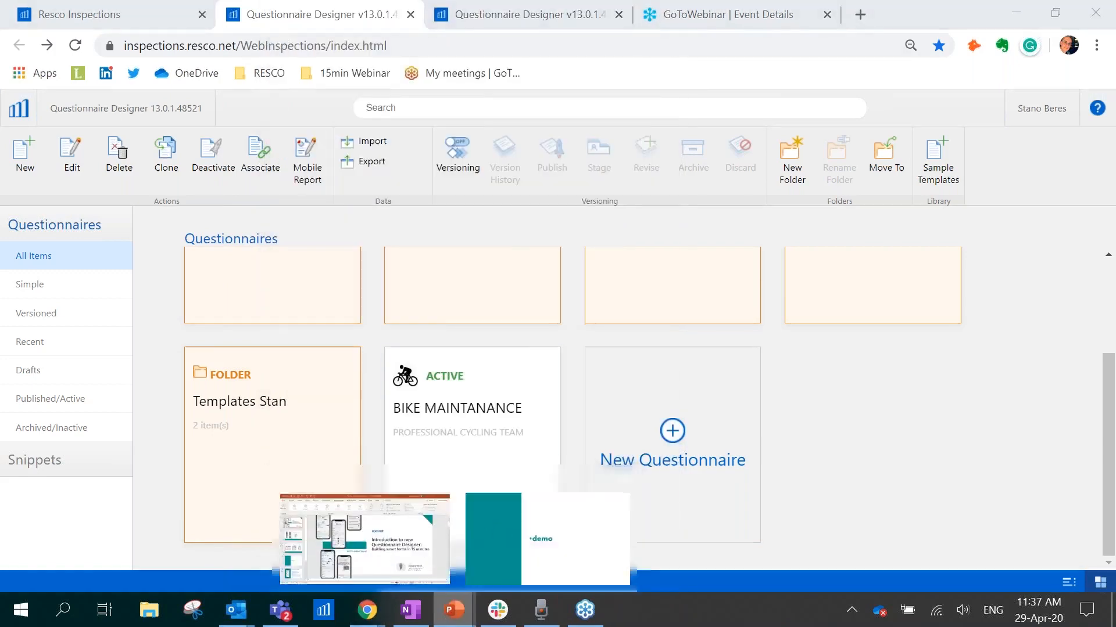
{"action": "left_click", "coordinate": [494, 524]}
{"action": "left_click", "coordinate": [456, 507]}
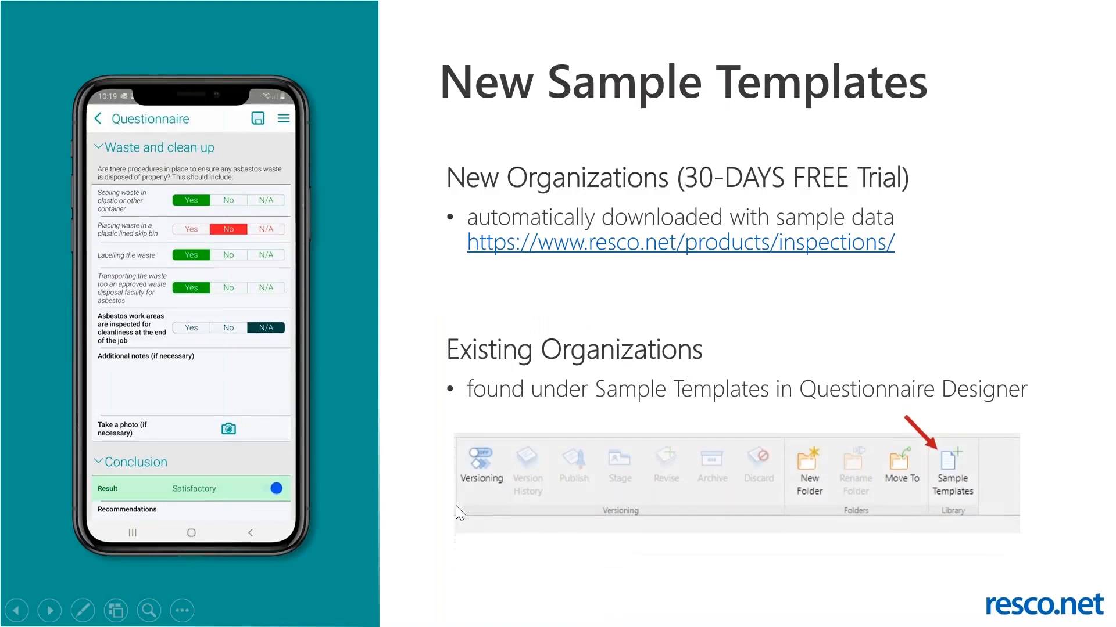